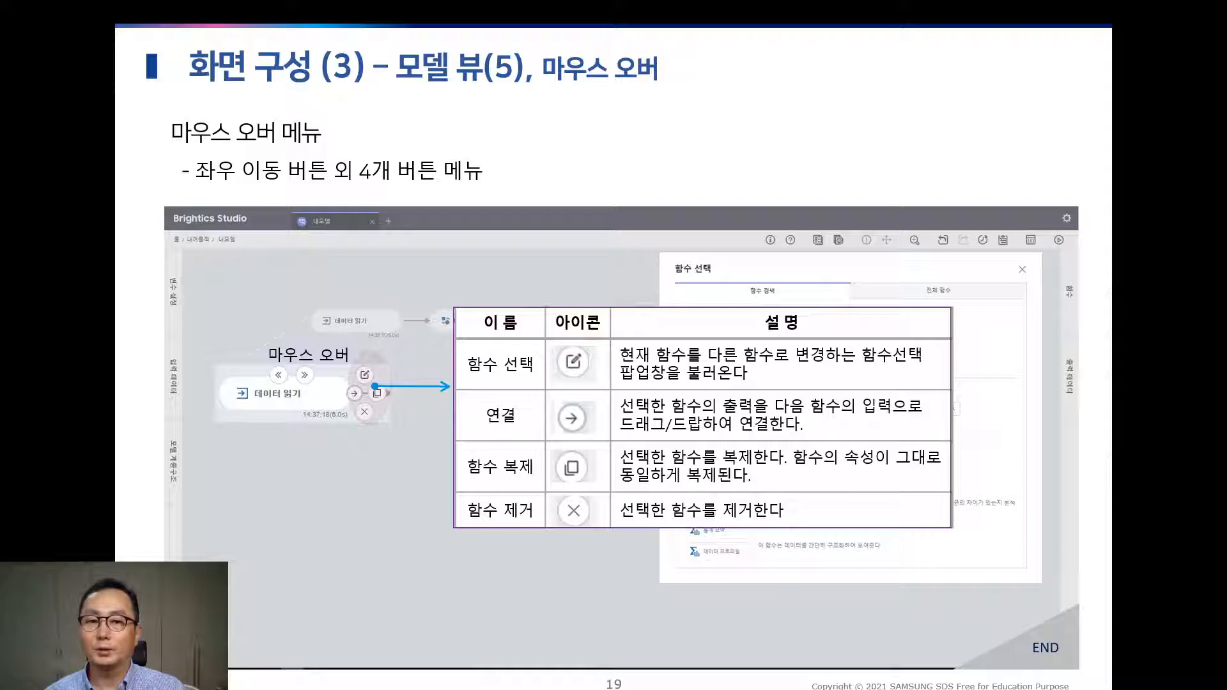
pyautogui.press('Right')
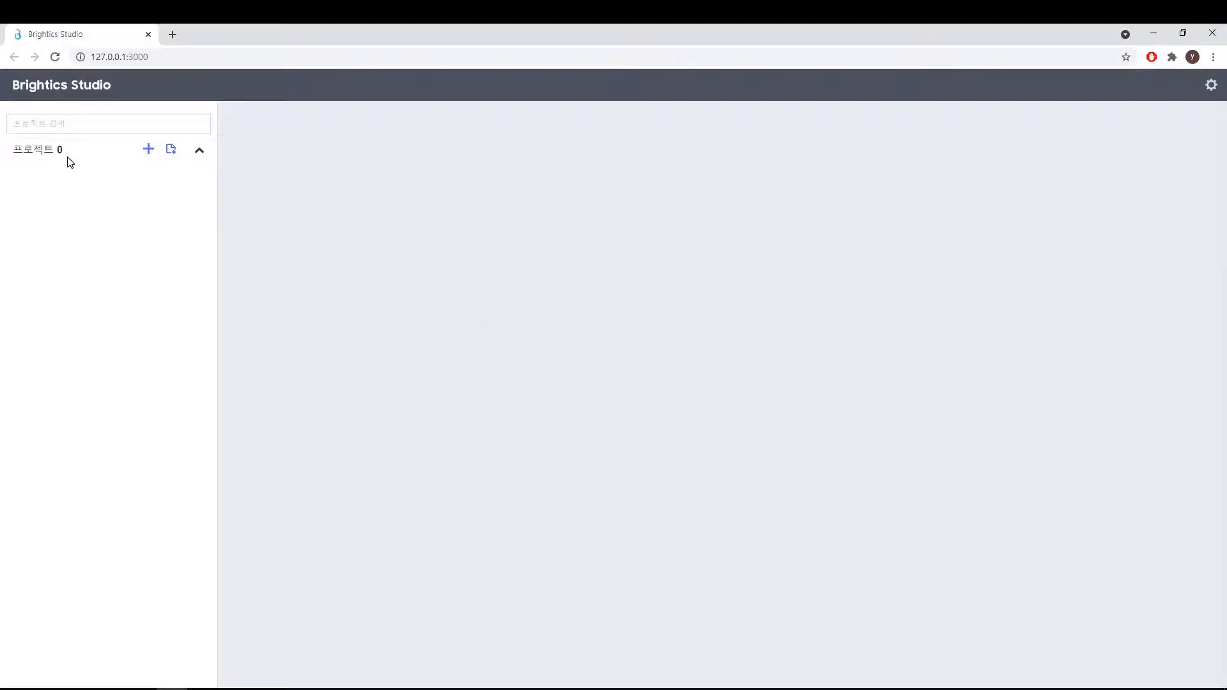
# - Create a new project named 내꺼플젝
pyautogui.click(147, 153)
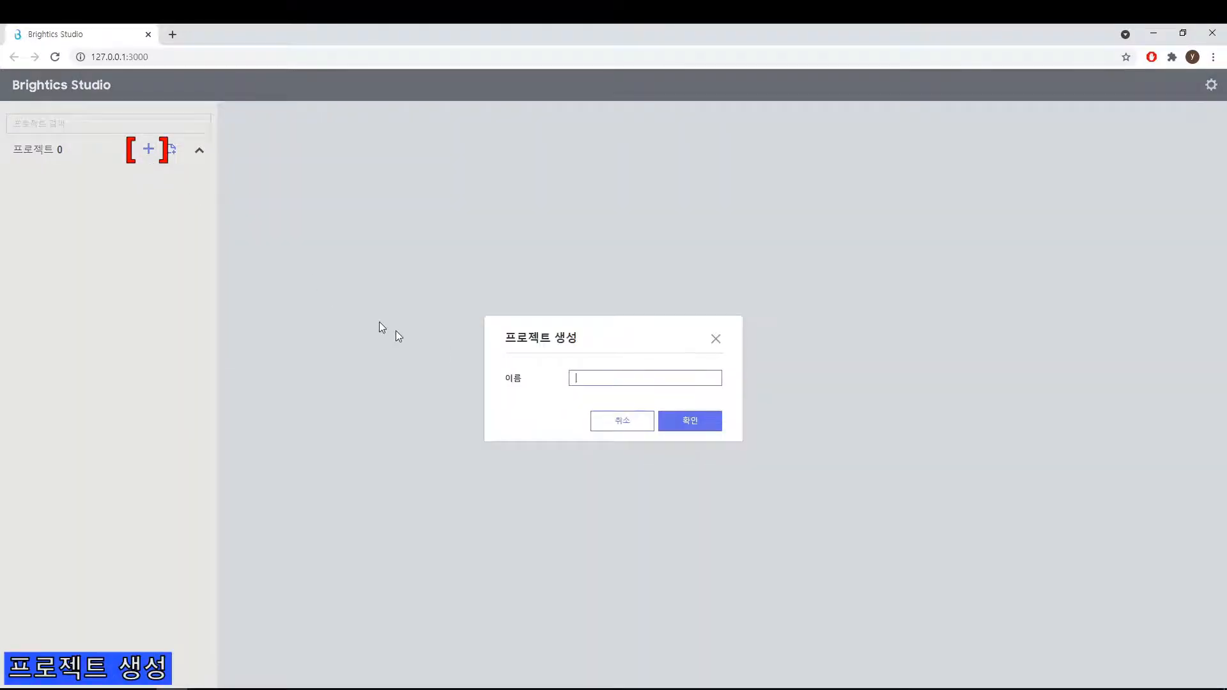
pyautogui.click(597, 381)
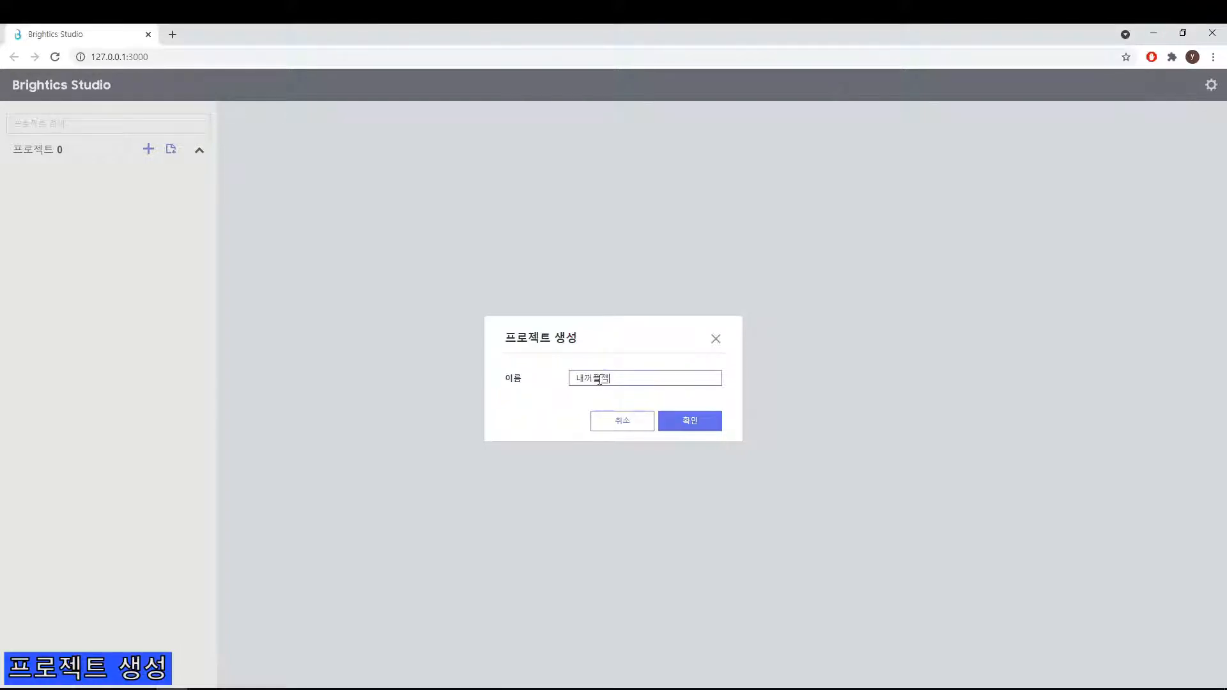
pyautogui.click(701, 425)
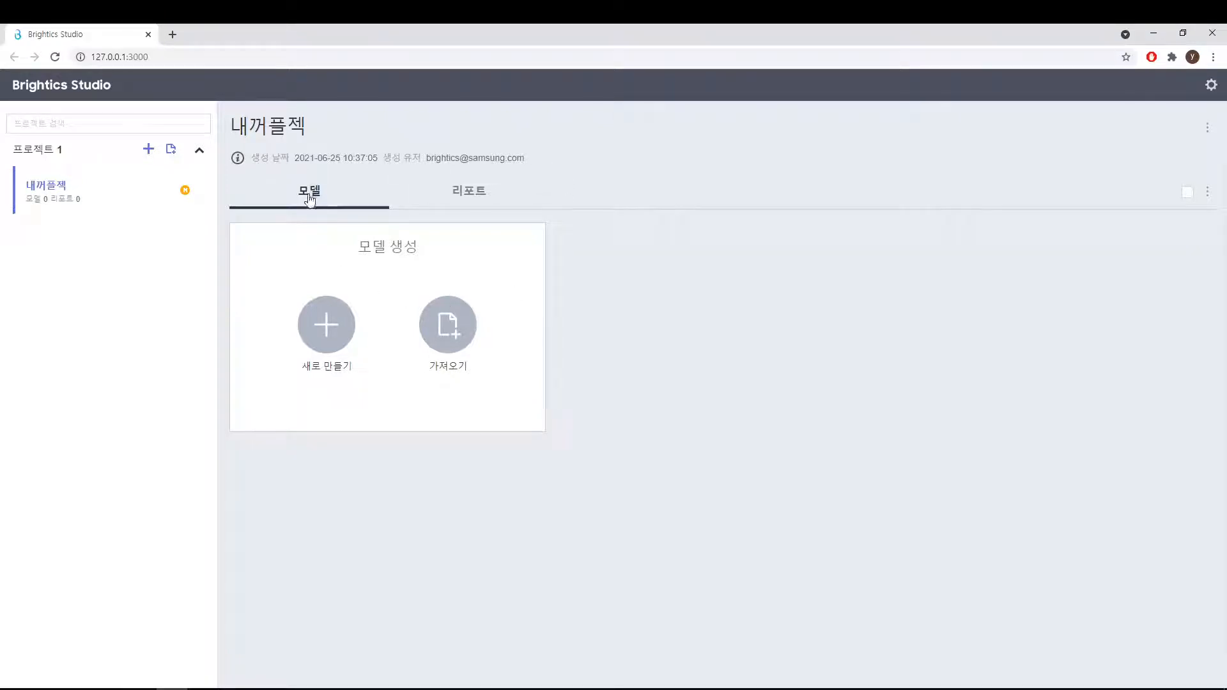
# - Create a new analysis model named 내모델 in the project, with a short description and the default 기본 template
pyautogui.click(460, 197)
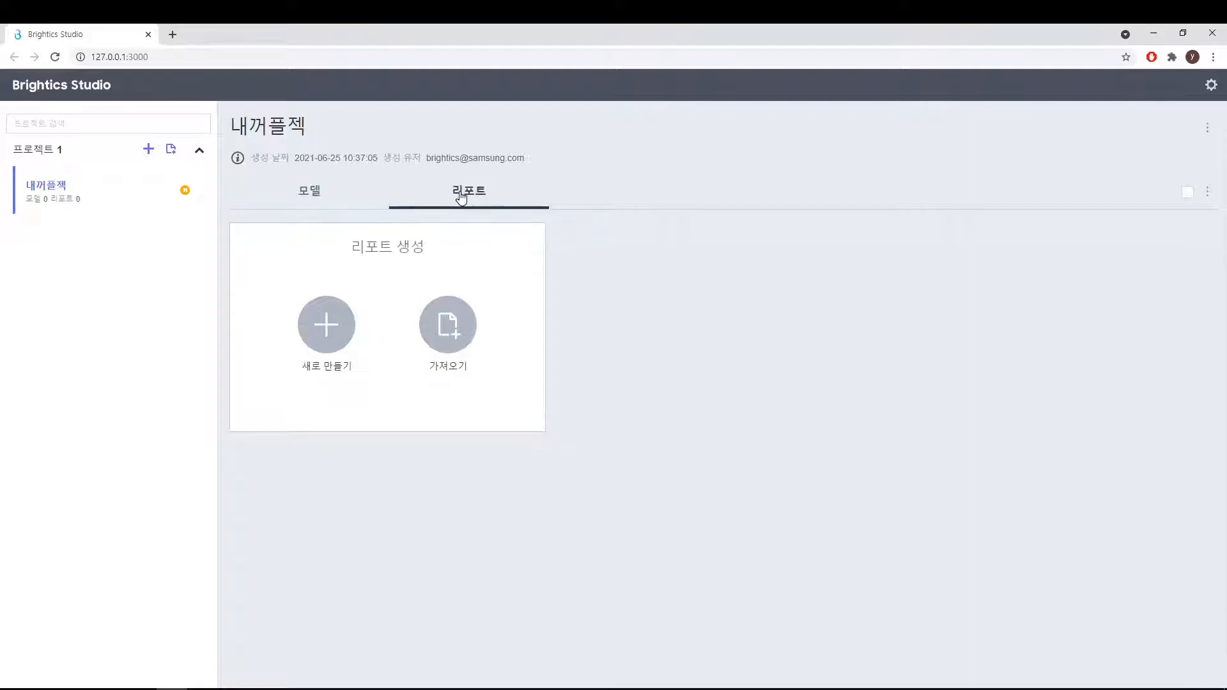
pyautogui.click(316, 199)
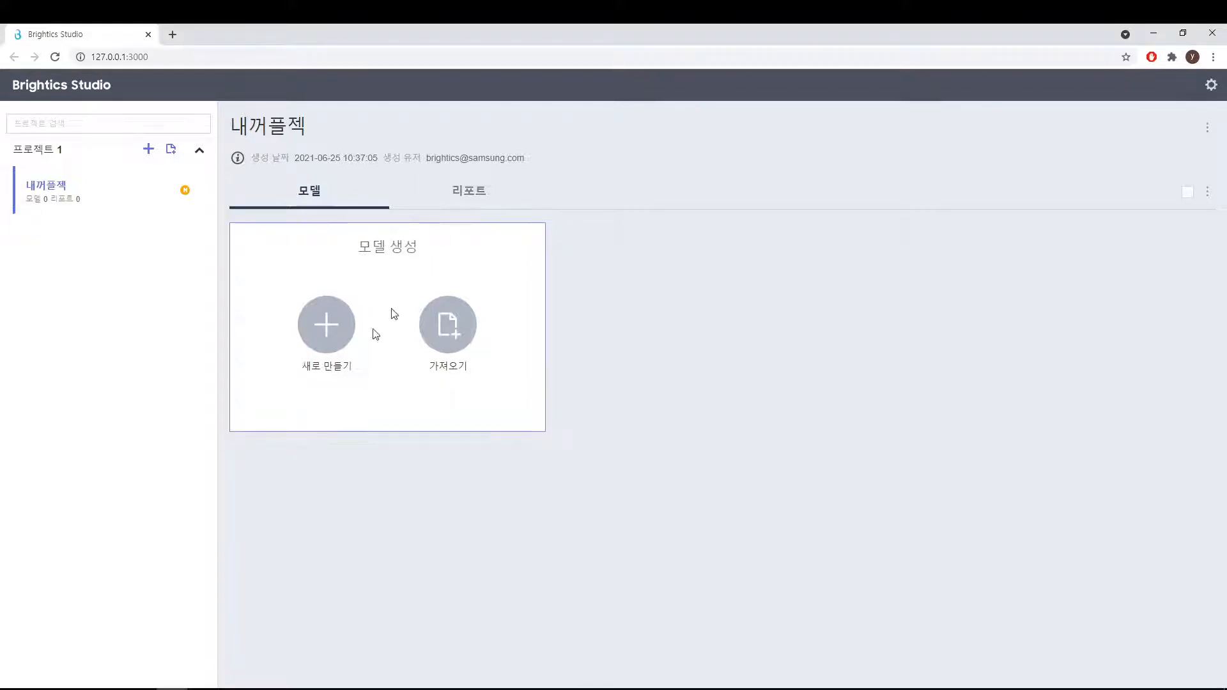
pyautogui.click(326, 337)
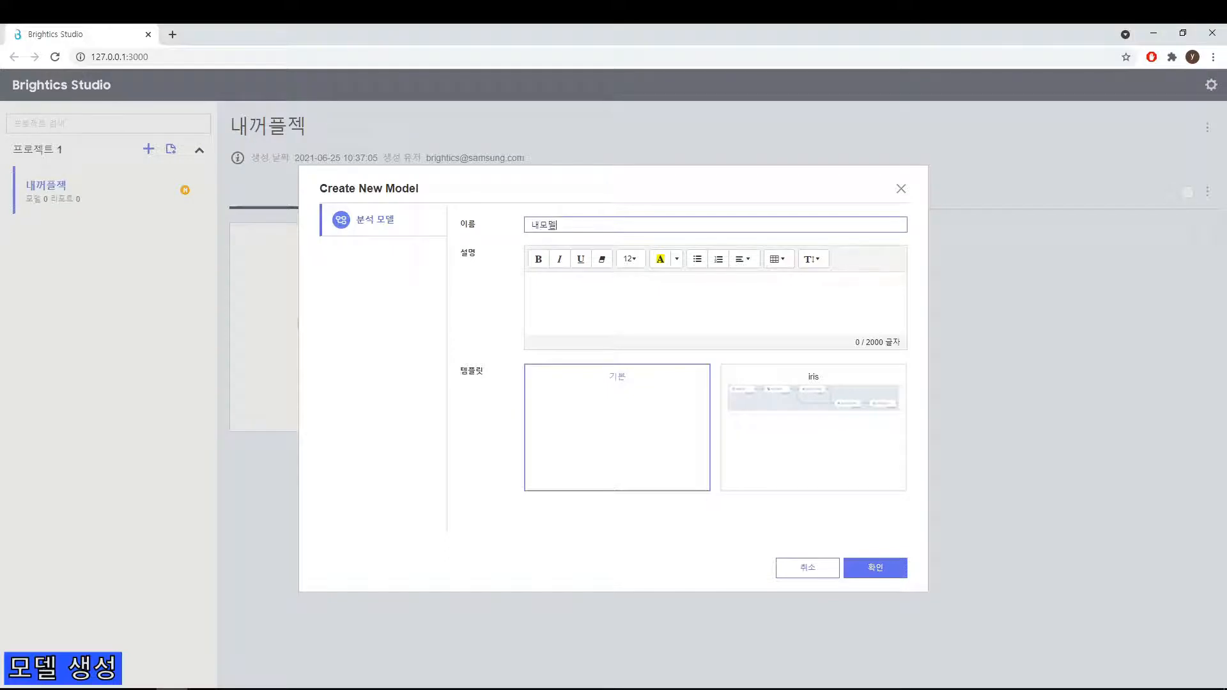
pyautogui.click(533, 283)
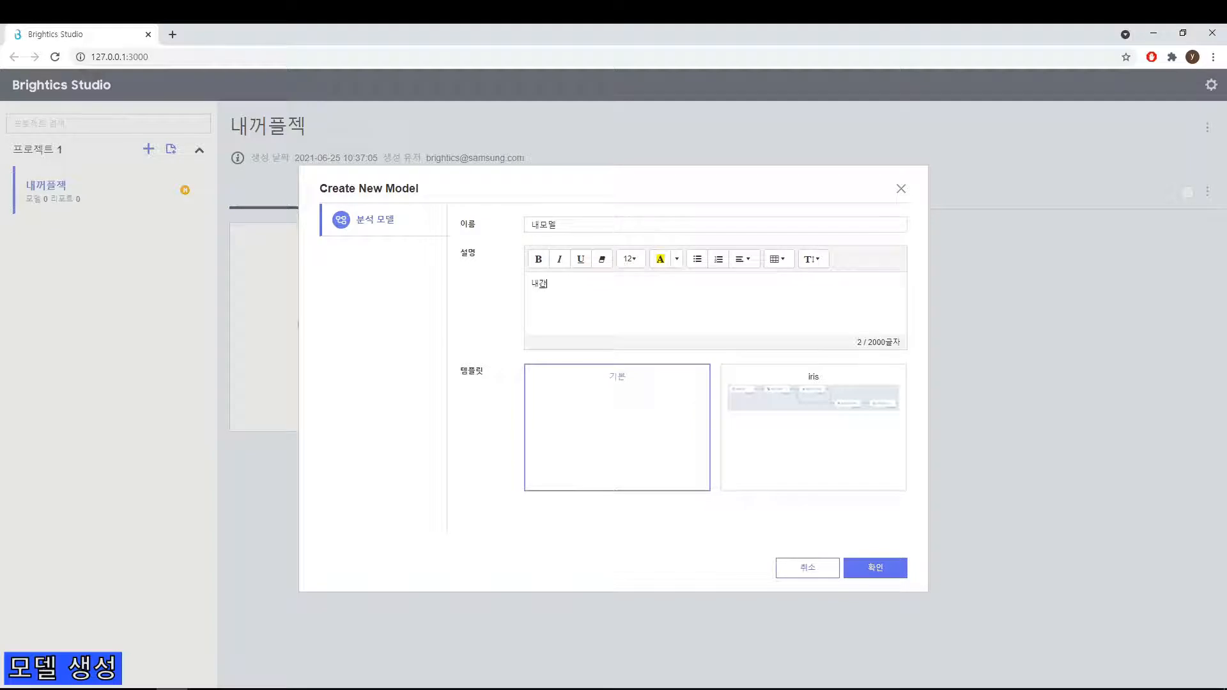
pyautogui.write('내가 만든 모델')
pyautogui.hotkey('ctrl', 'a')
pyautogui.press('BackSpace')
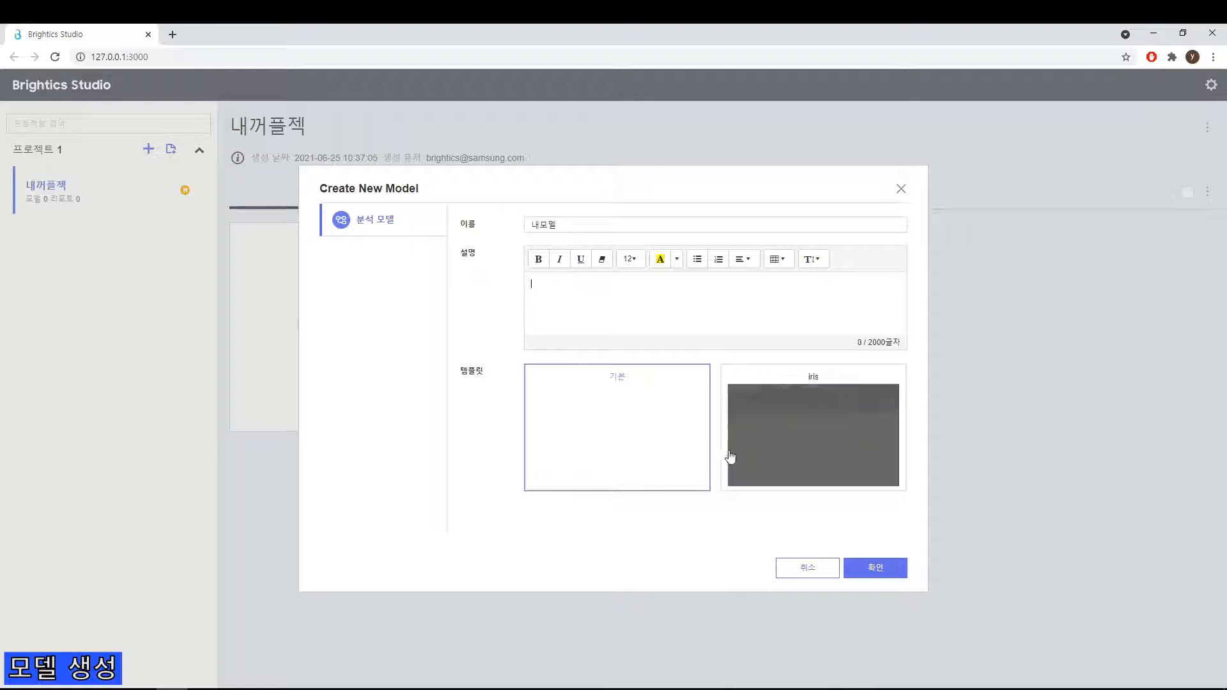
pyautogui.write('ㄴㅐ개')
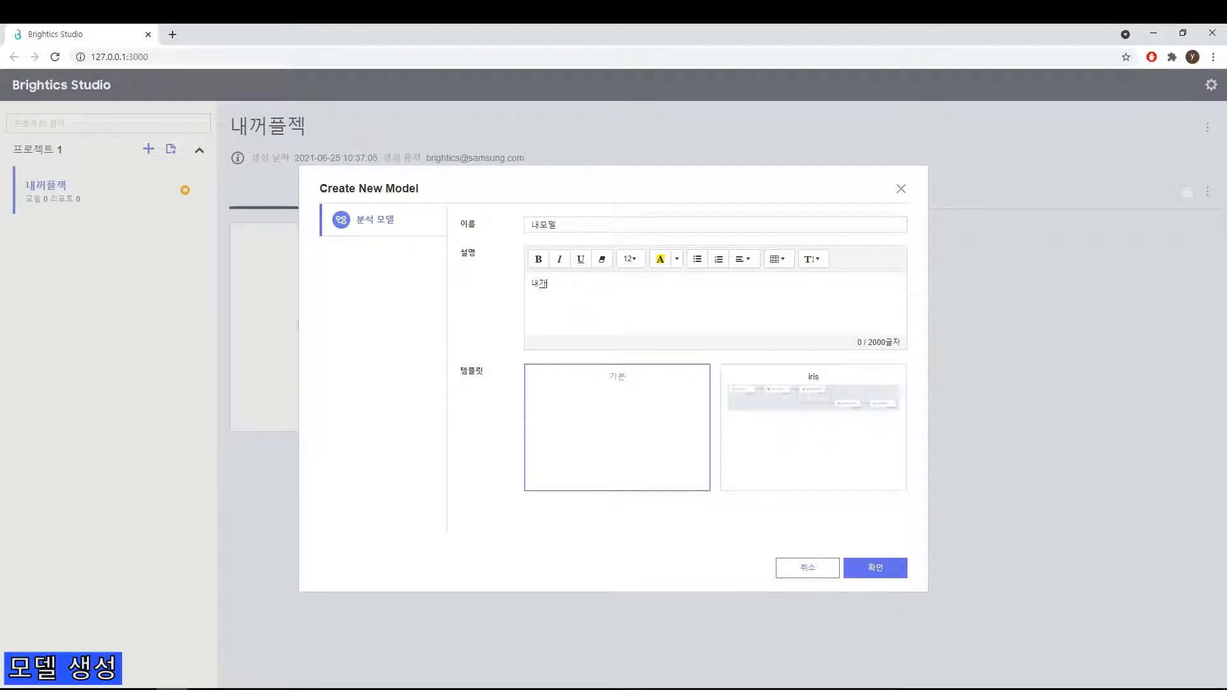
pyautogui.write('만ㄷㅡㄴㅁ')
pyautogui.click(870, 568)
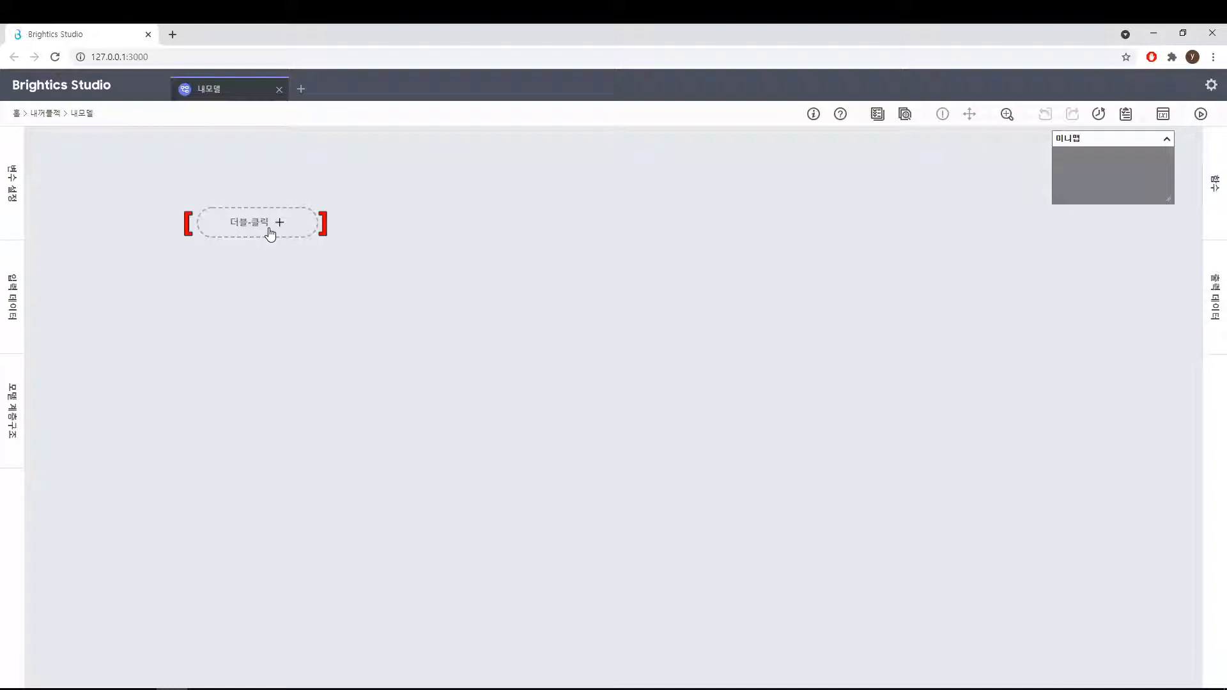
# - Search all functions for 데이터 and add the 데이터 읽기 function to the model's empty placeholder
pyautogui.doubleClick(270, 234)
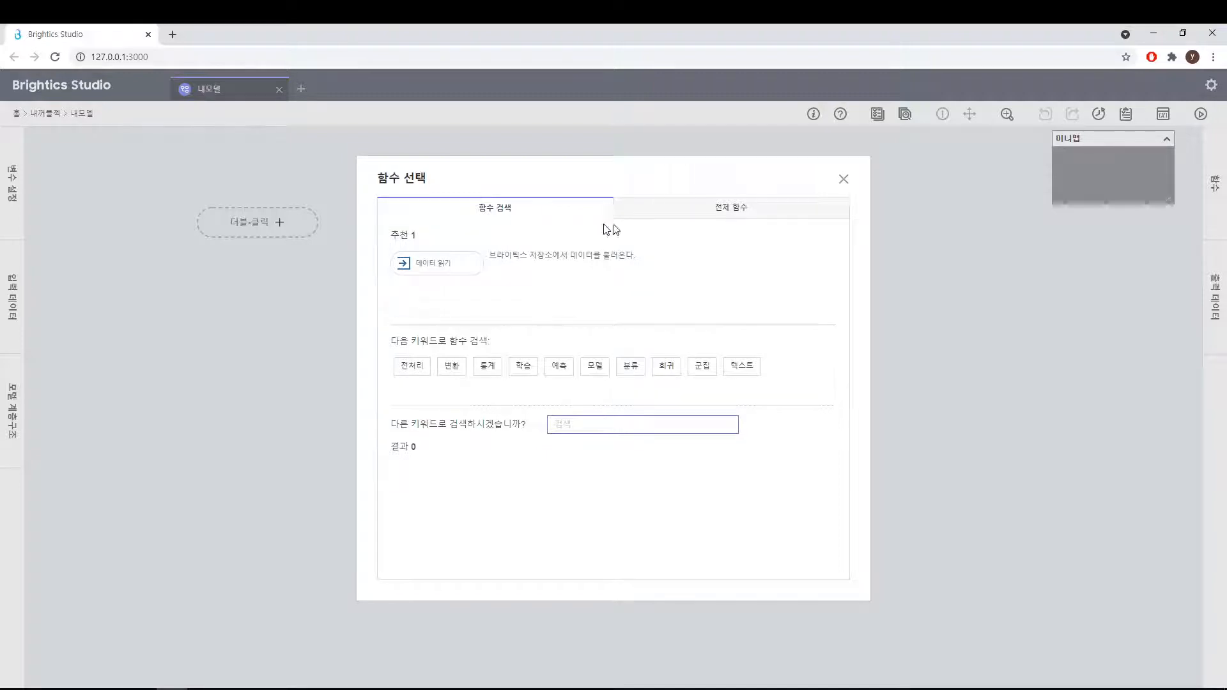
pyautogui.click(736, 217)
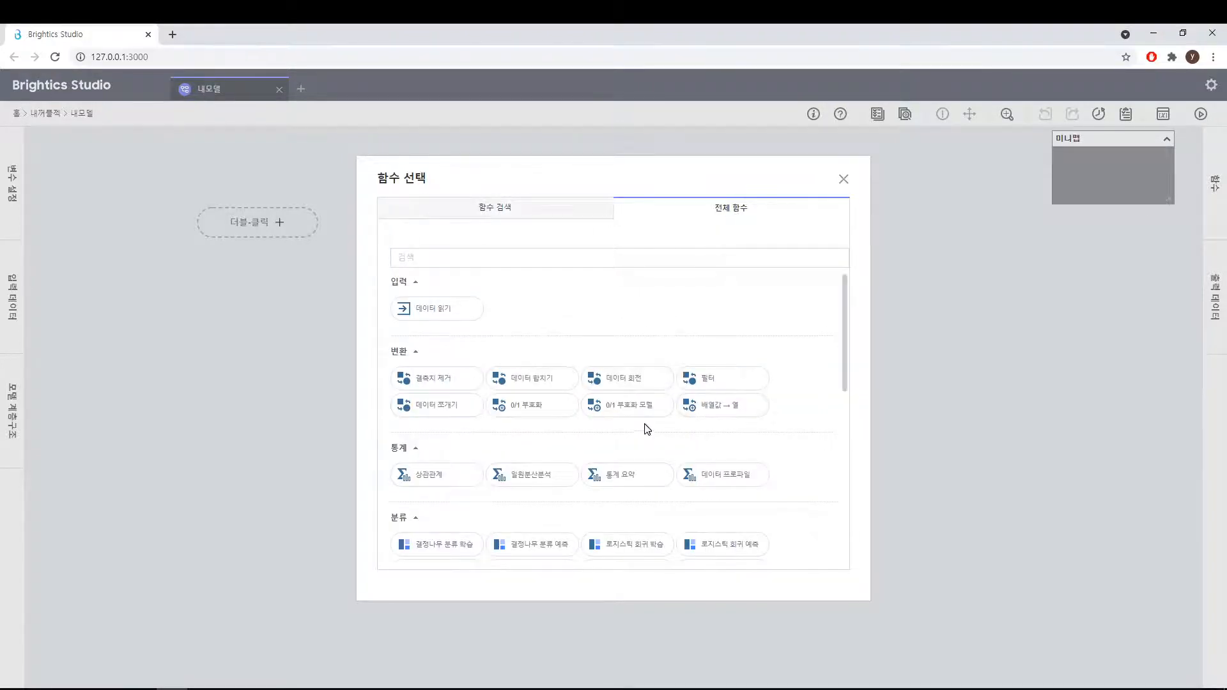
pyautogui.scroll(-5, 646, 426)
pyautogui.moveTo(843, 425); pyautogui.dragTo(856, 247)
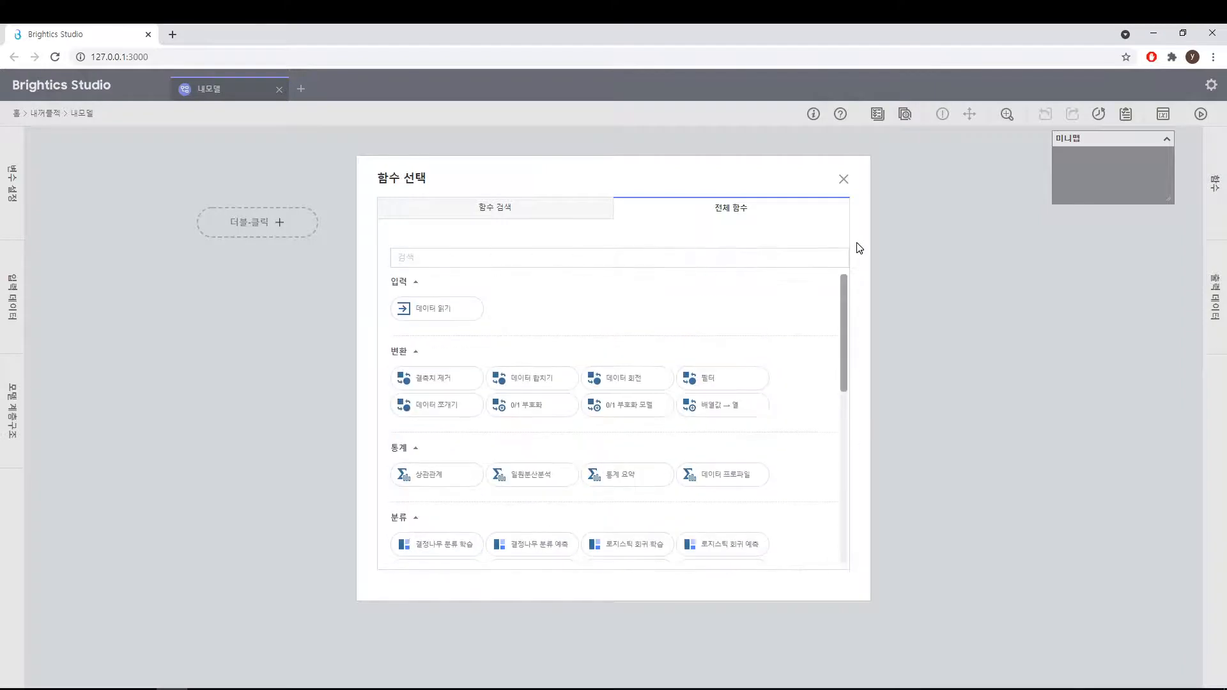
pyautogui.click(495, 262)
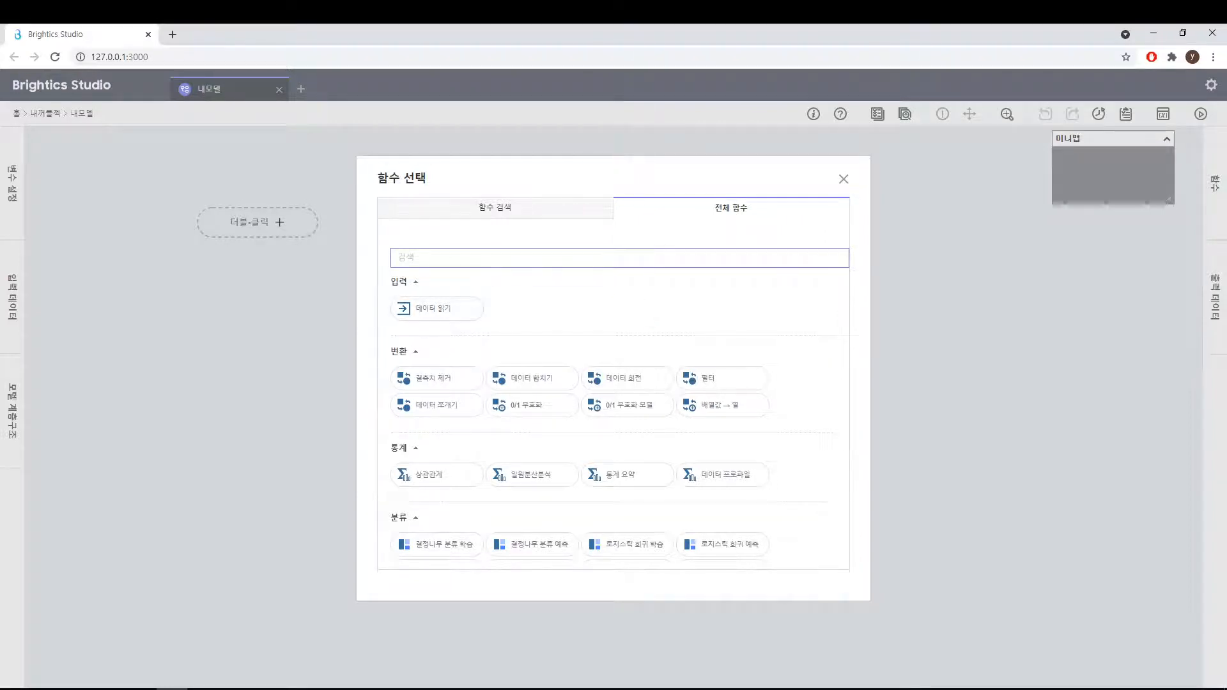
pyautogui.write('데이')
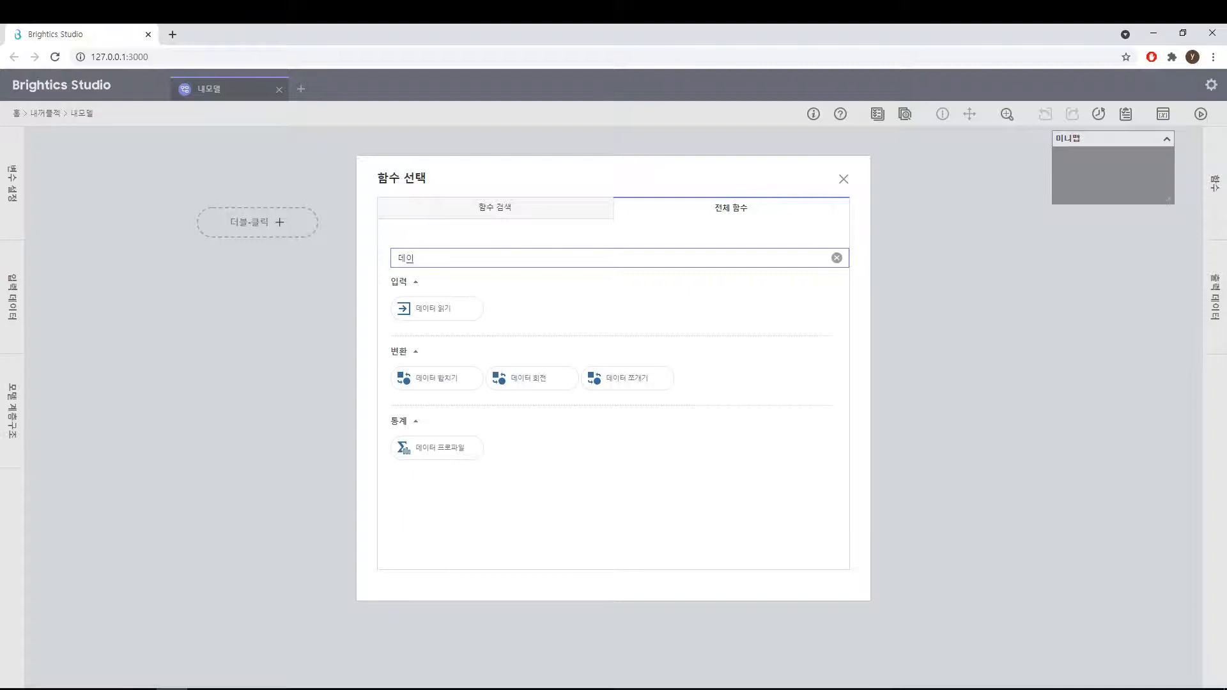
pyautogui.write('터')
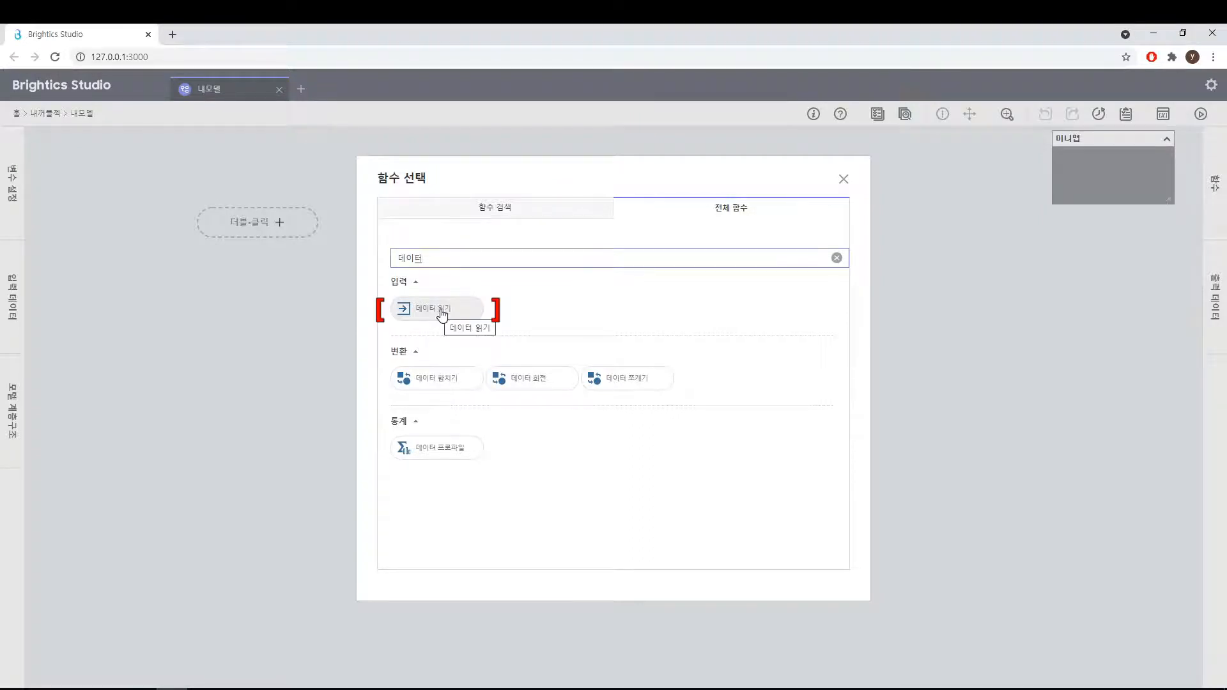
pyautogui.click(440, 312)
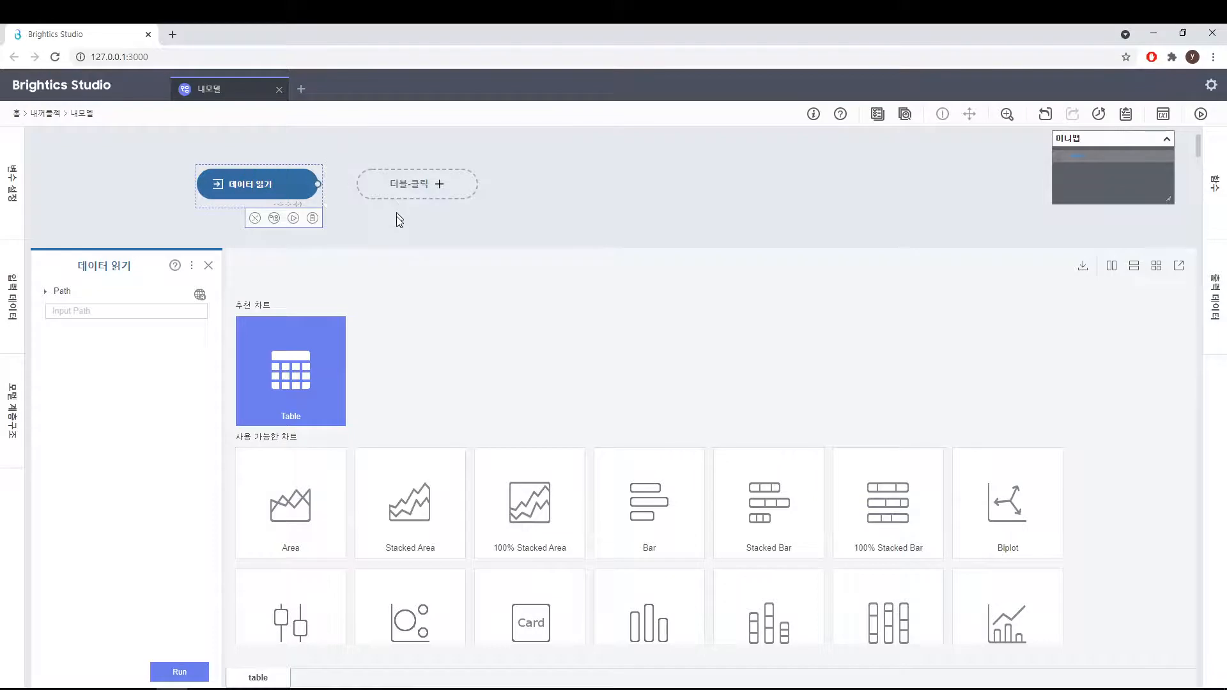
# - Close the 데이터 읽기 function's settings and reopen them from its node
pyautogui.moveTo(281, 198)
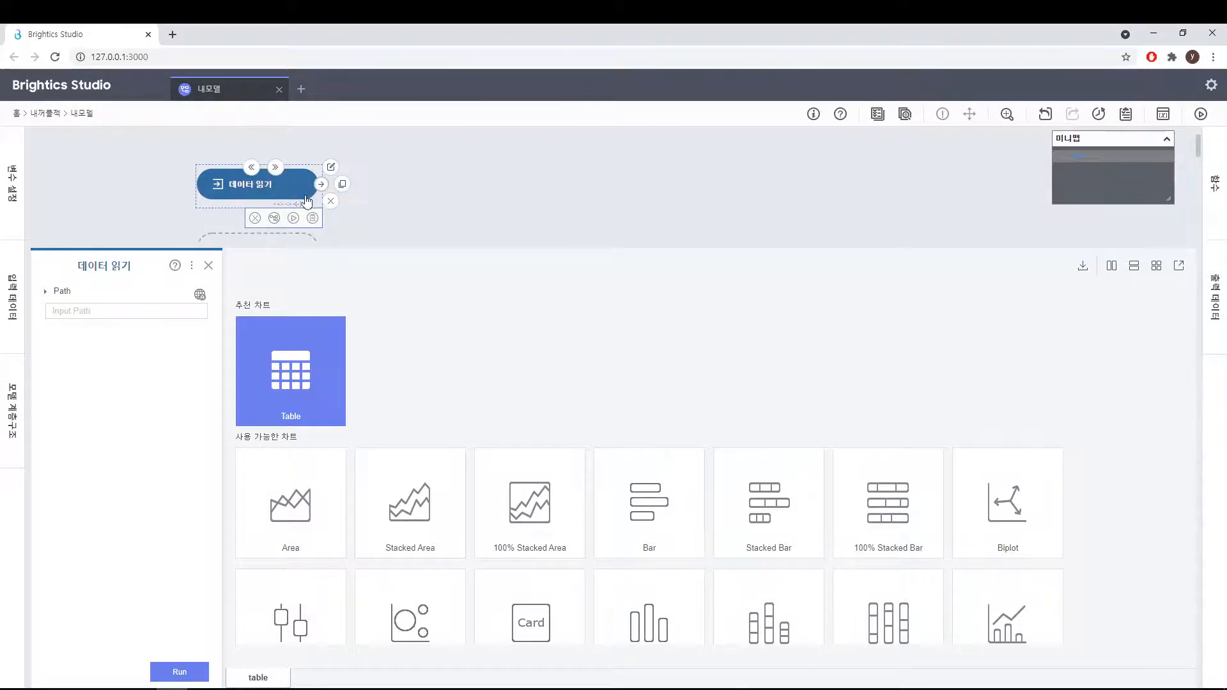
pyautogui.click(208, 265)
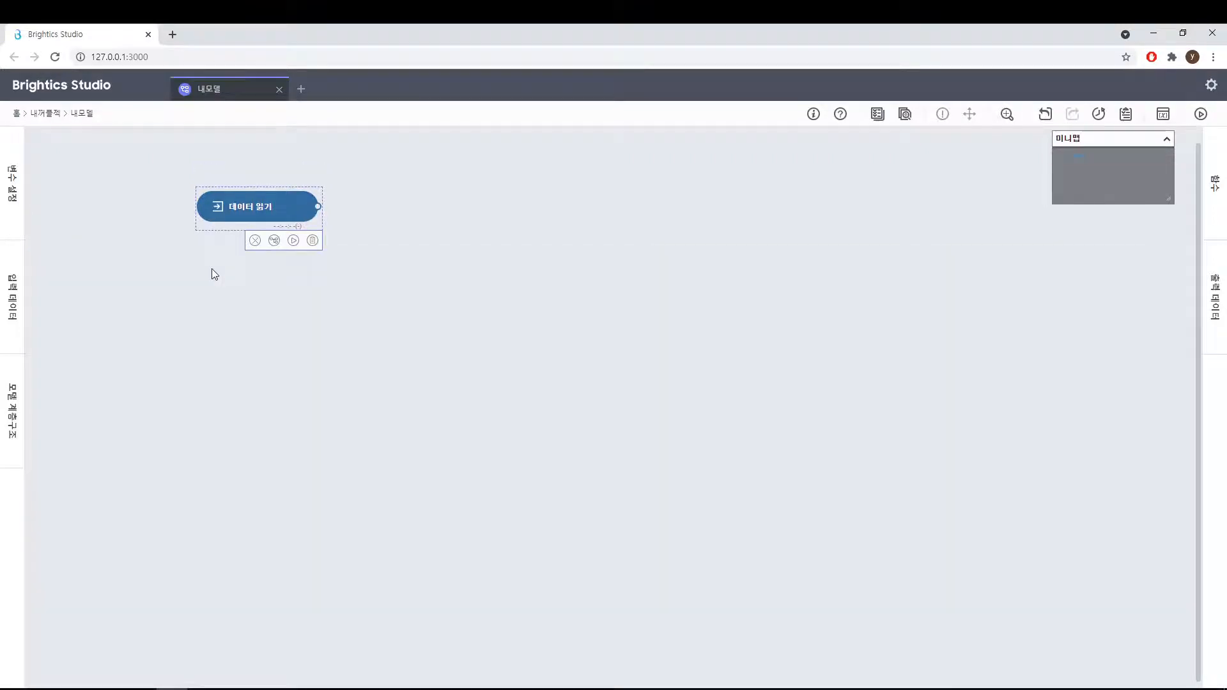
pyautogui.moveTo(235, 219)
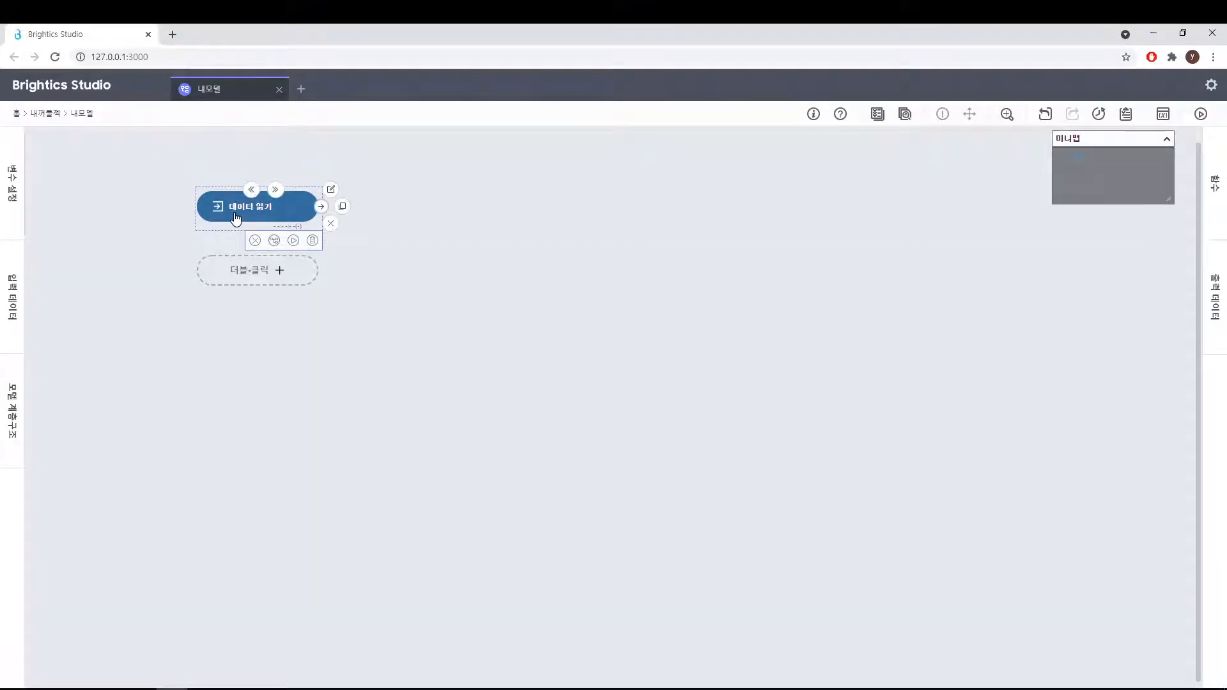
pyautogui.click(237, 218)
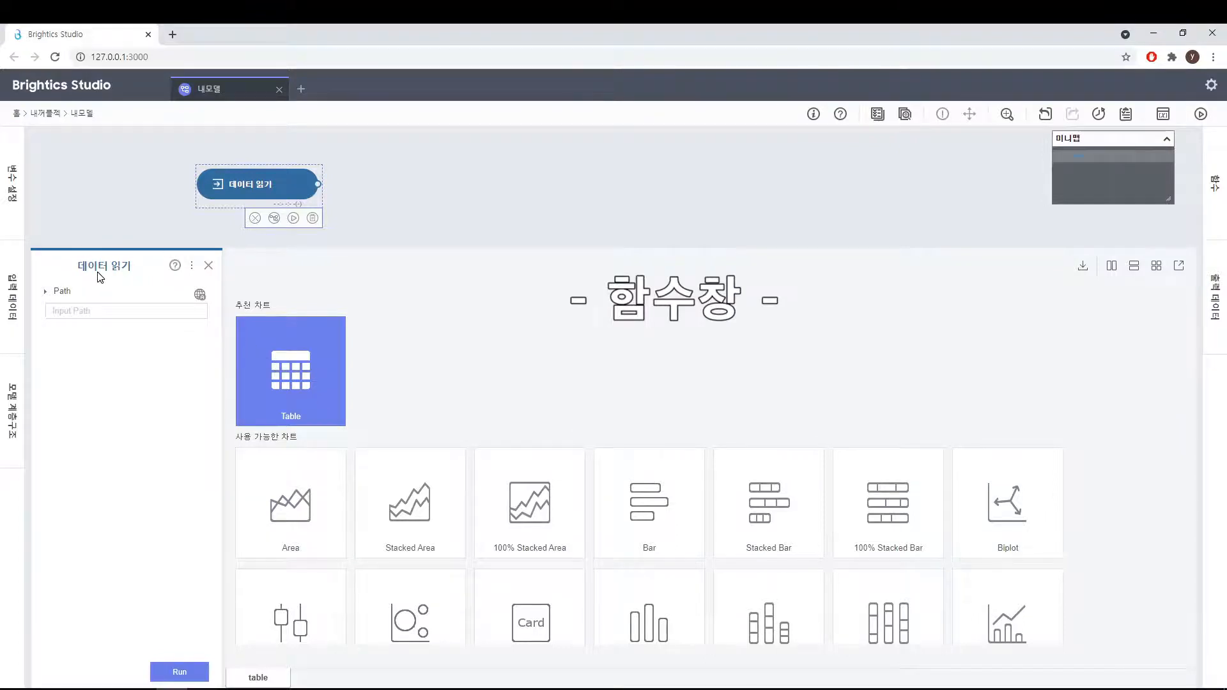
# - Read through the help page for the 데이터 읽기 function, including its example, and close it
pyautogui.click(179, 273)
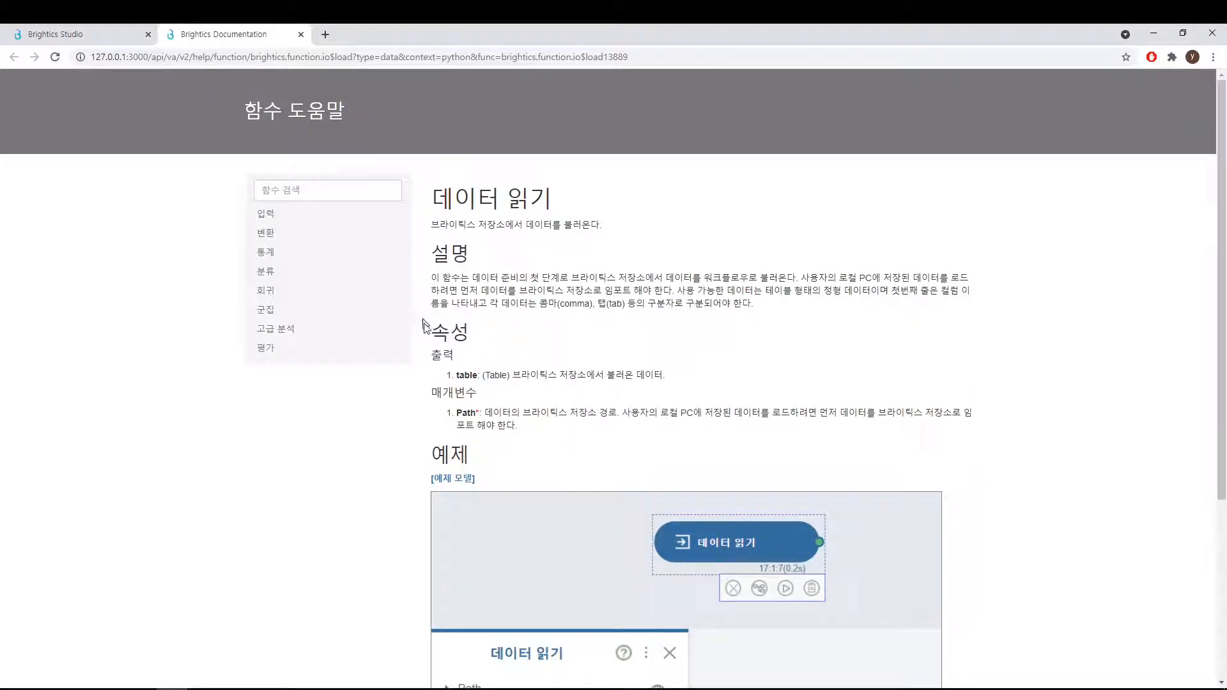
pyautogui.scroll(-4, 540, 324)
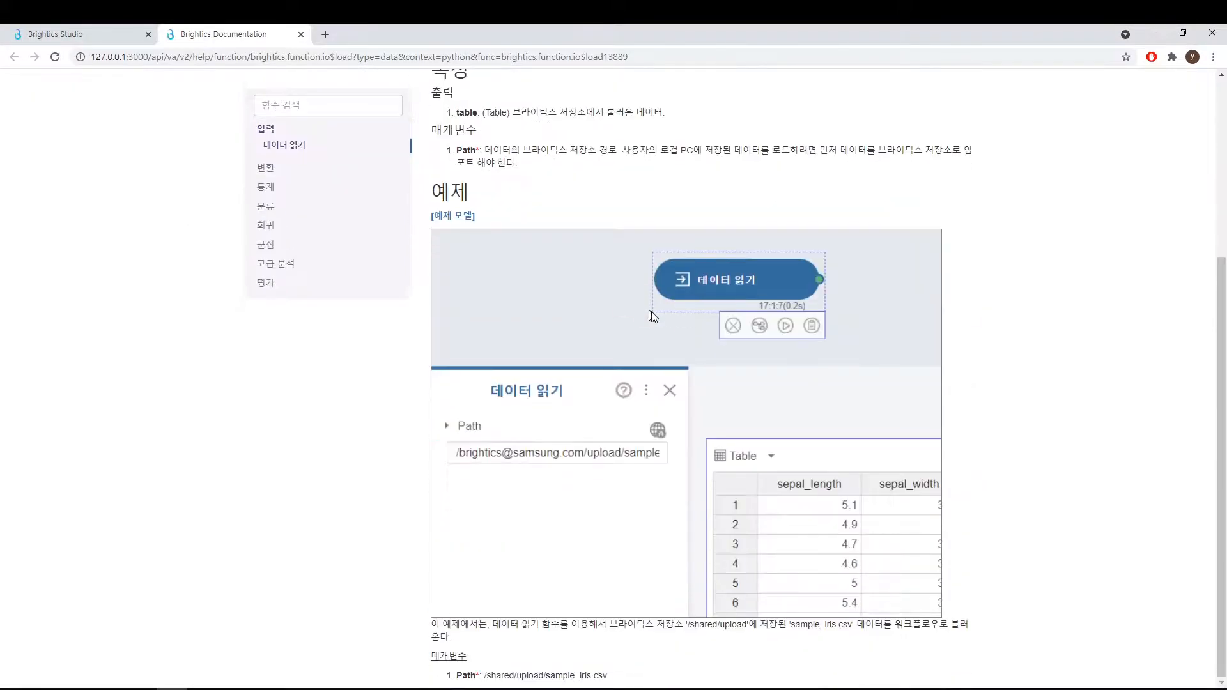
pyautogui.scroll(4, 658, 323)
pyautogui.scroll(-4, 644, 301)
pyautogui.scroll(4, 652, 337)
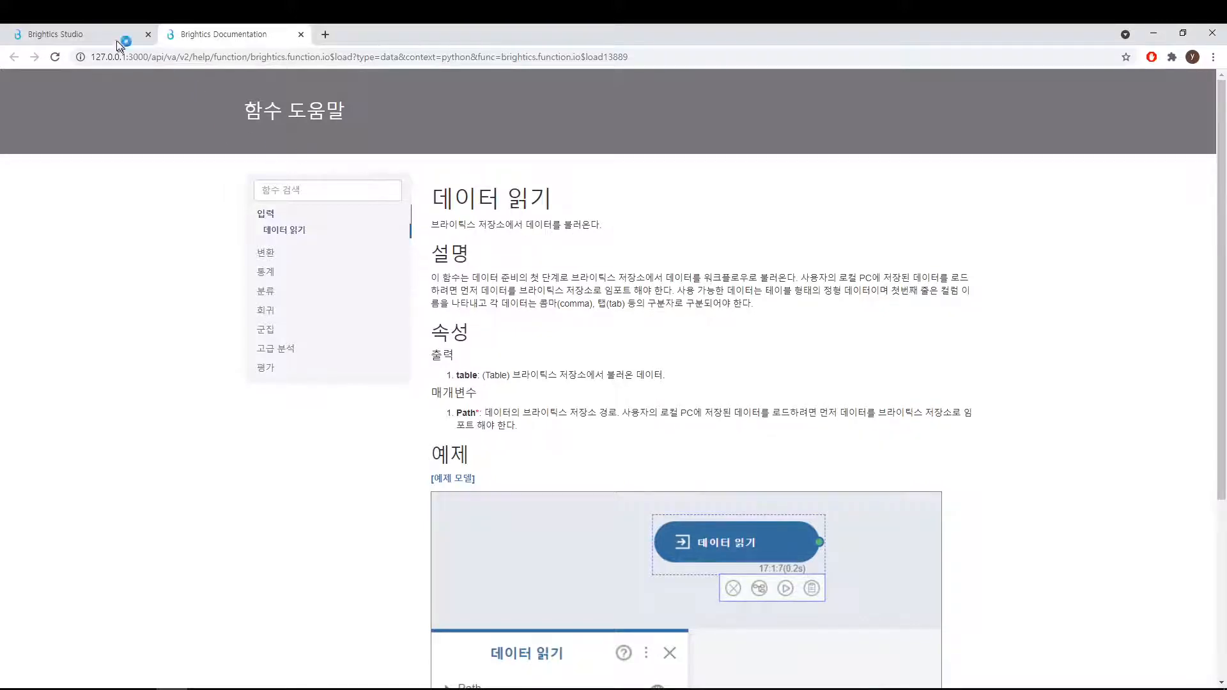
pyautogui.click(301, 34)
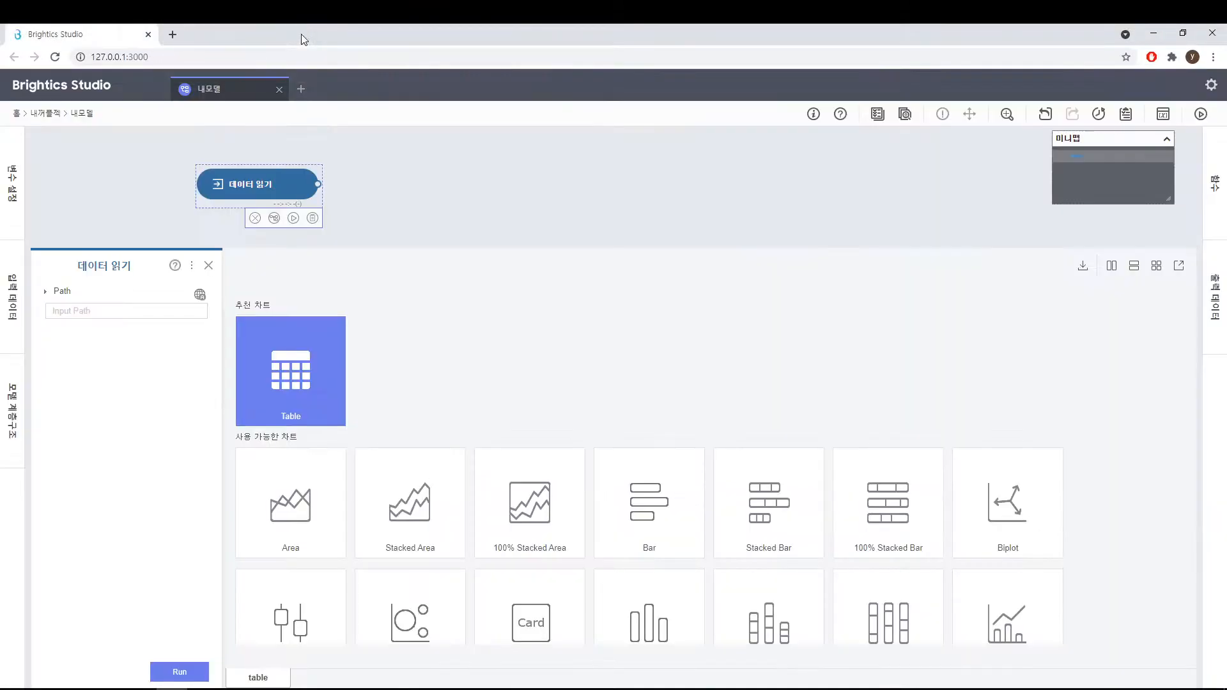
# - Start setting the 데이터 읽기 function's input path and expand the upload folder to browse its files
pyautogui.click(133, 312)
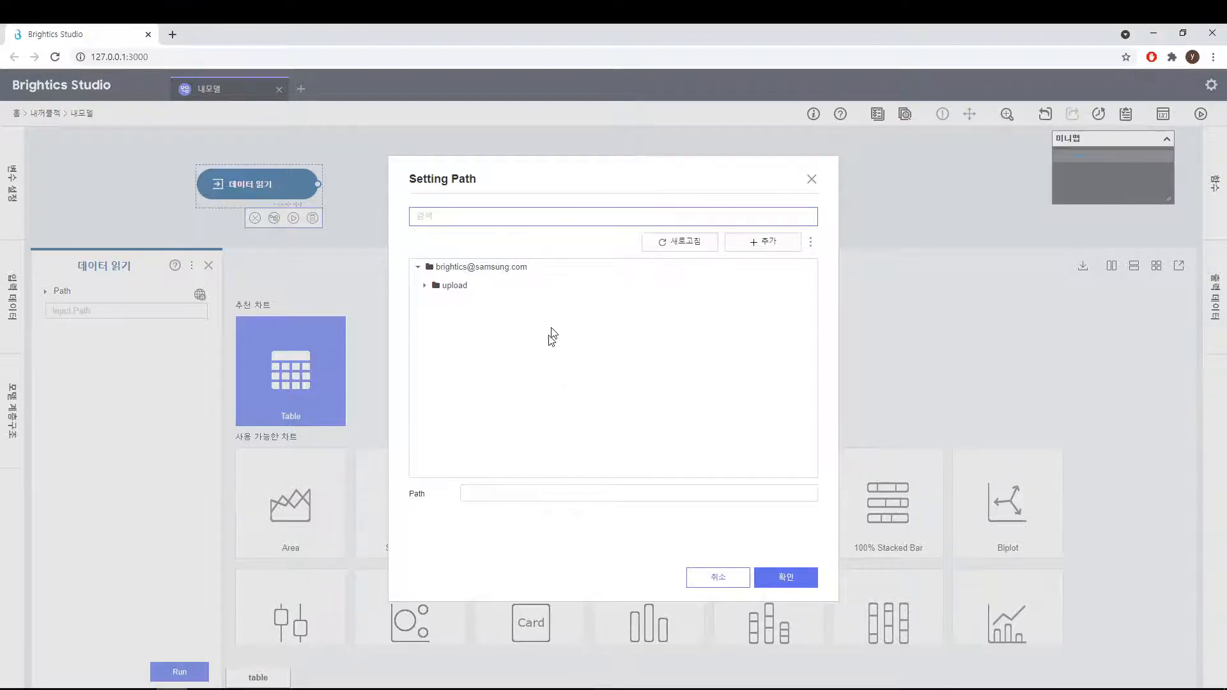
pyautogui.click(454, 288)
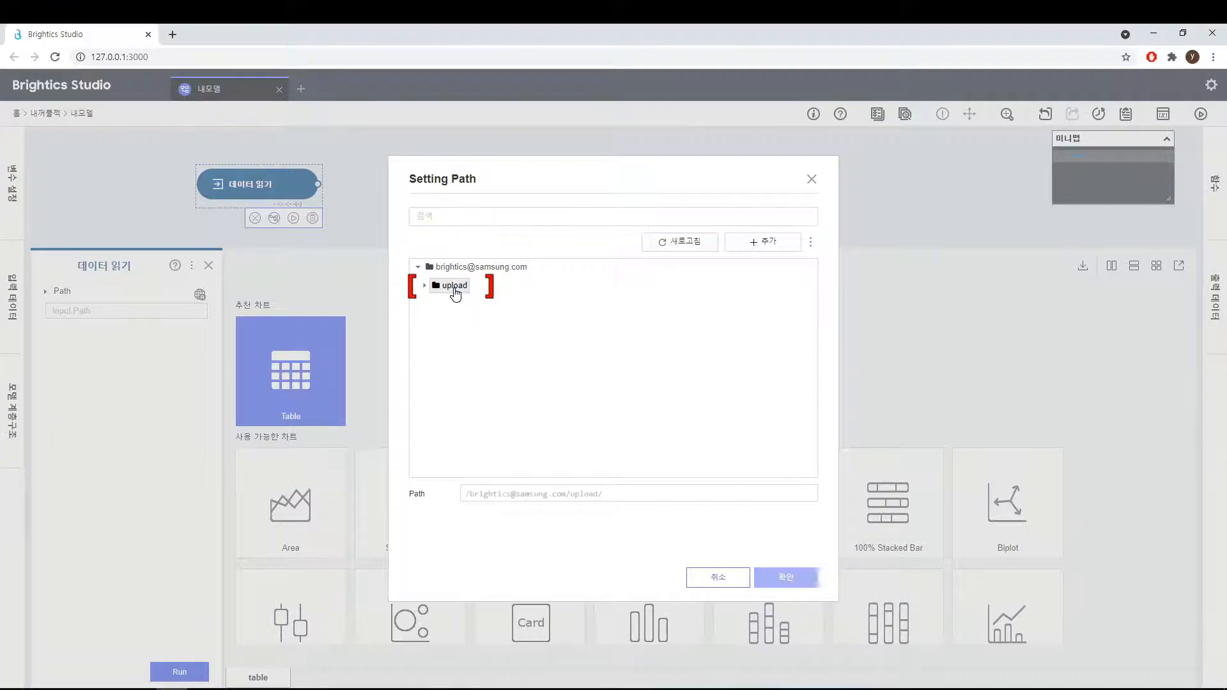
pyautogui.doubleClick(454, 291)
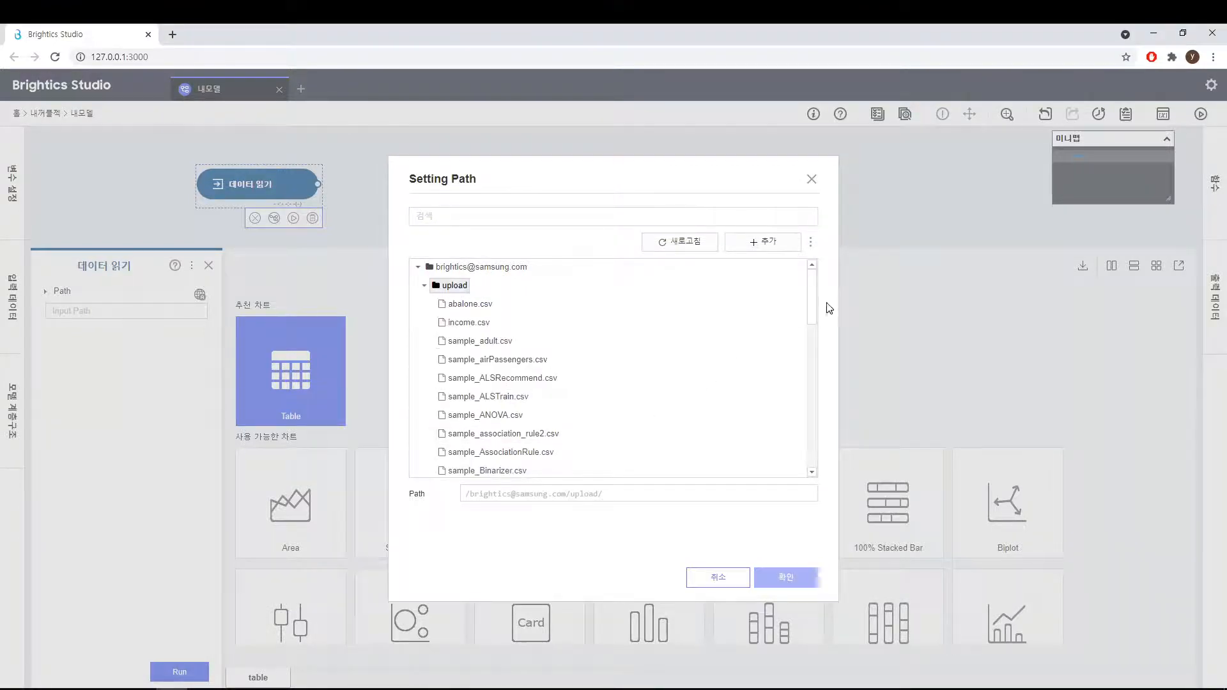
pyautogui.moveTo(812, 309)
pyautogui.mouseDown()
pyautogui.moveTo(799, 466)
pyautogui.moveTo(800, 320)
pyautogui.mouseUp()
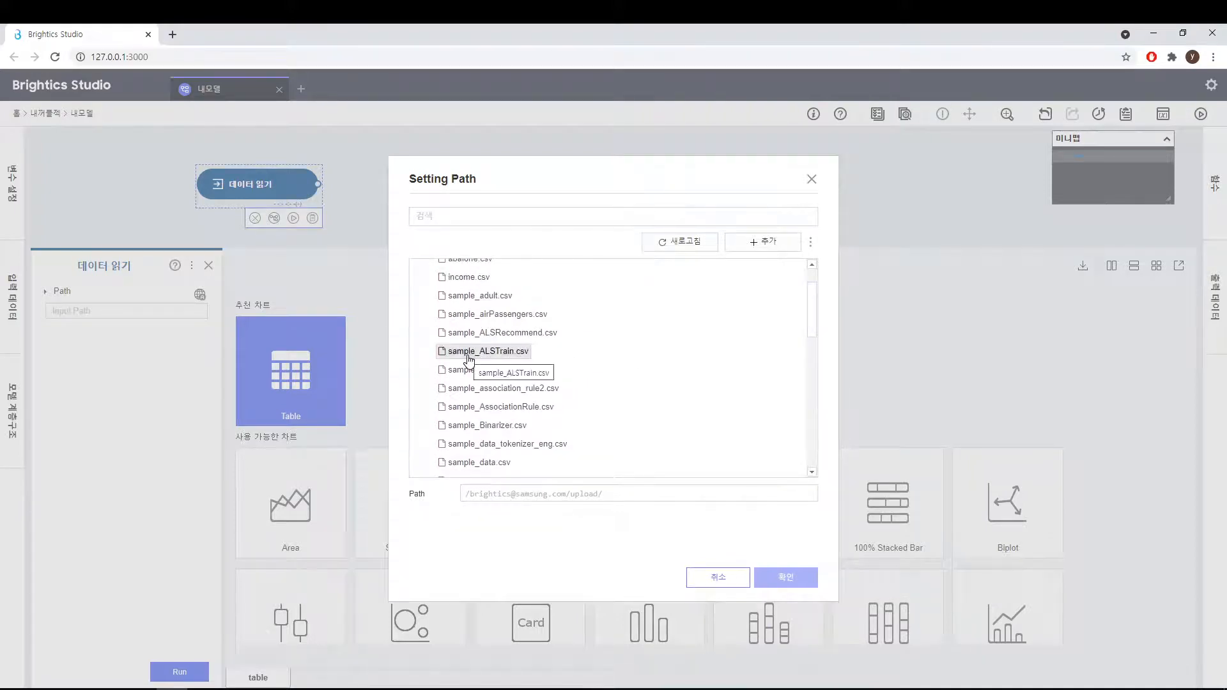
pyautogui.moveTo(812, 326); pyautogui.dragTo(811, 284)
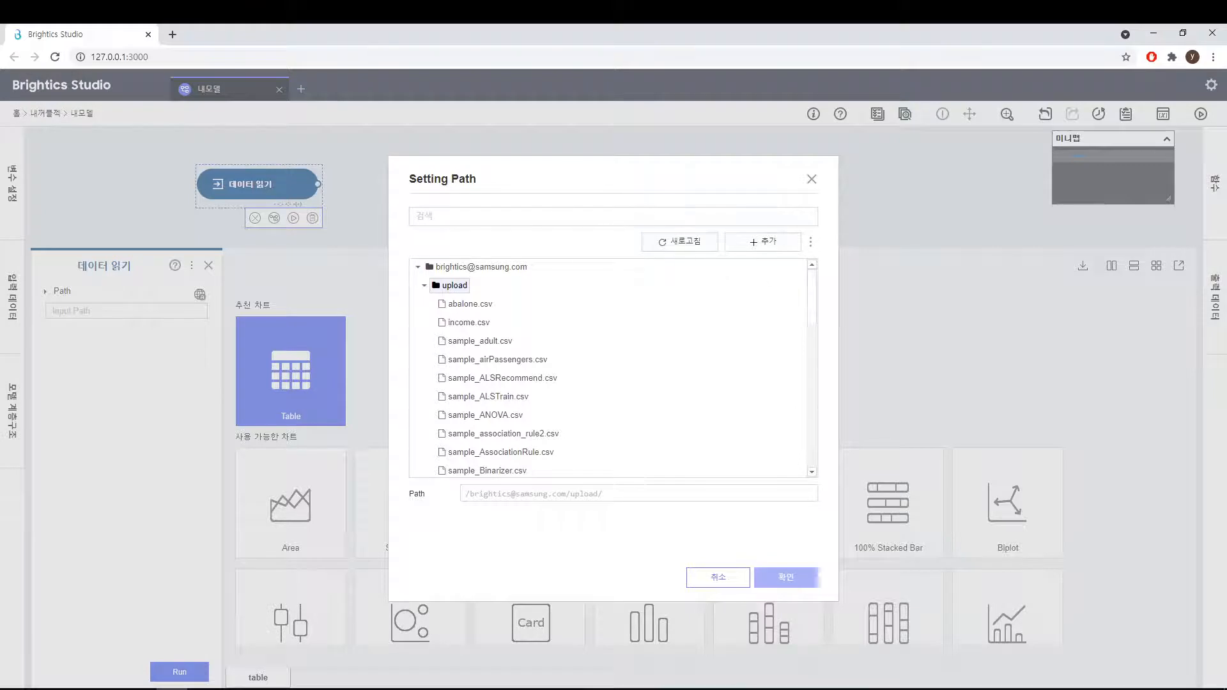
# - Filter the upload files by iris and set sample_iris.csv as the 데이터 읽기 function's input path, using a static path
pyautogui.click(416, 216)
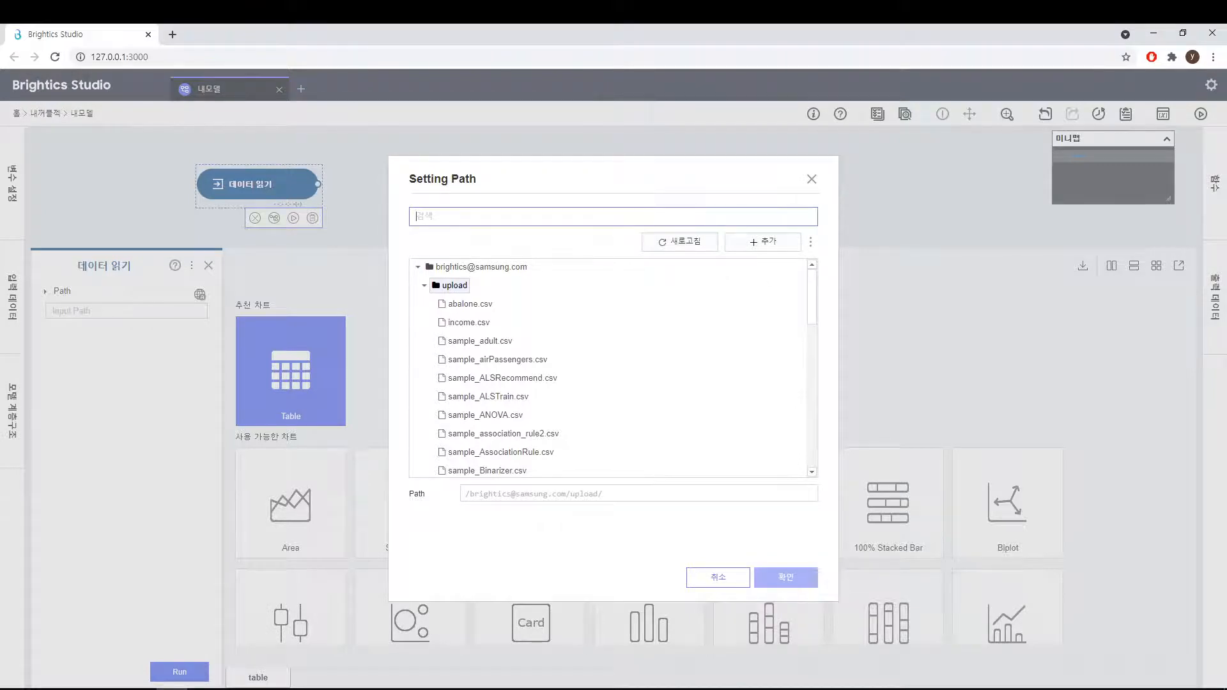
pyautogui.write('ㅁ')
pyautogui.press('BackSpace')
pyautogui.write('l')
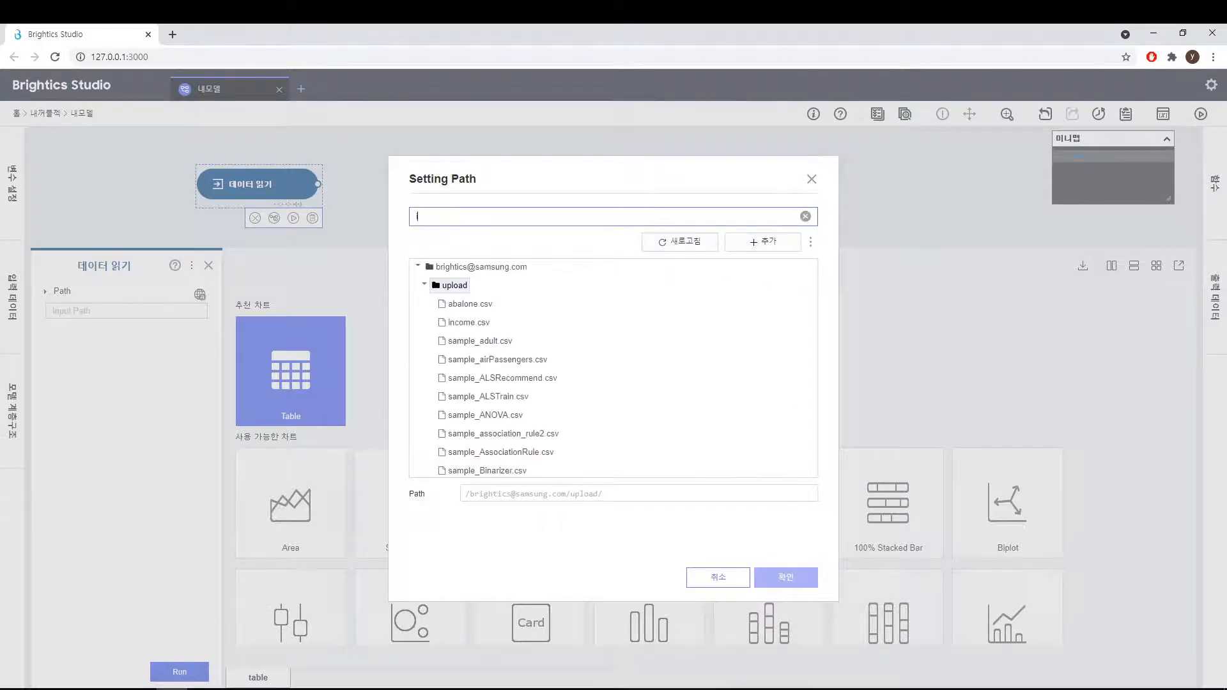
pyautogui.write('ris')
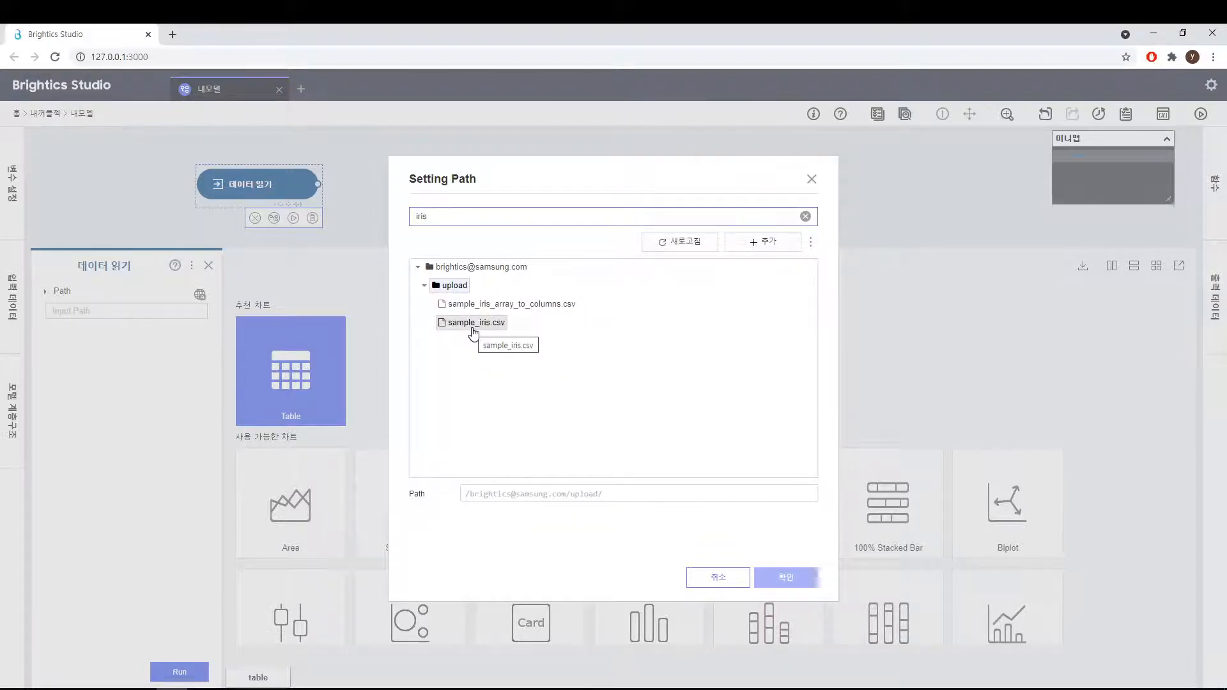
pyautogui.click(476, 330)
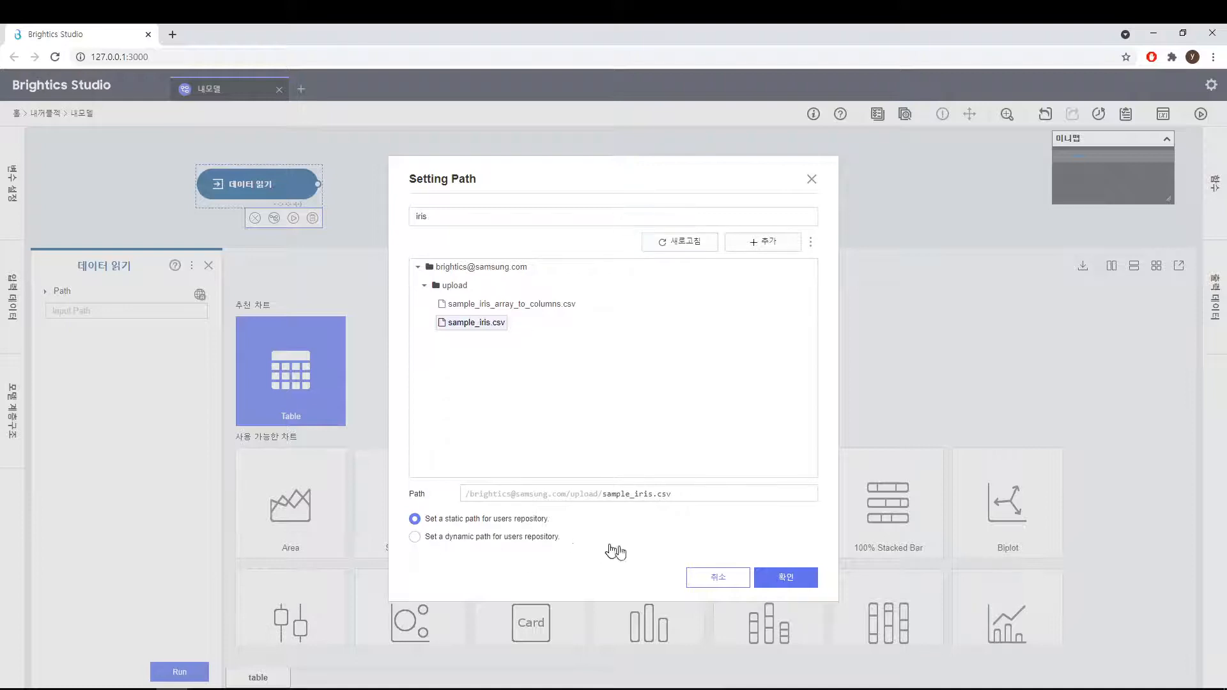
pyautogui.click(788, 577)
pyautogui.click(787, 578)
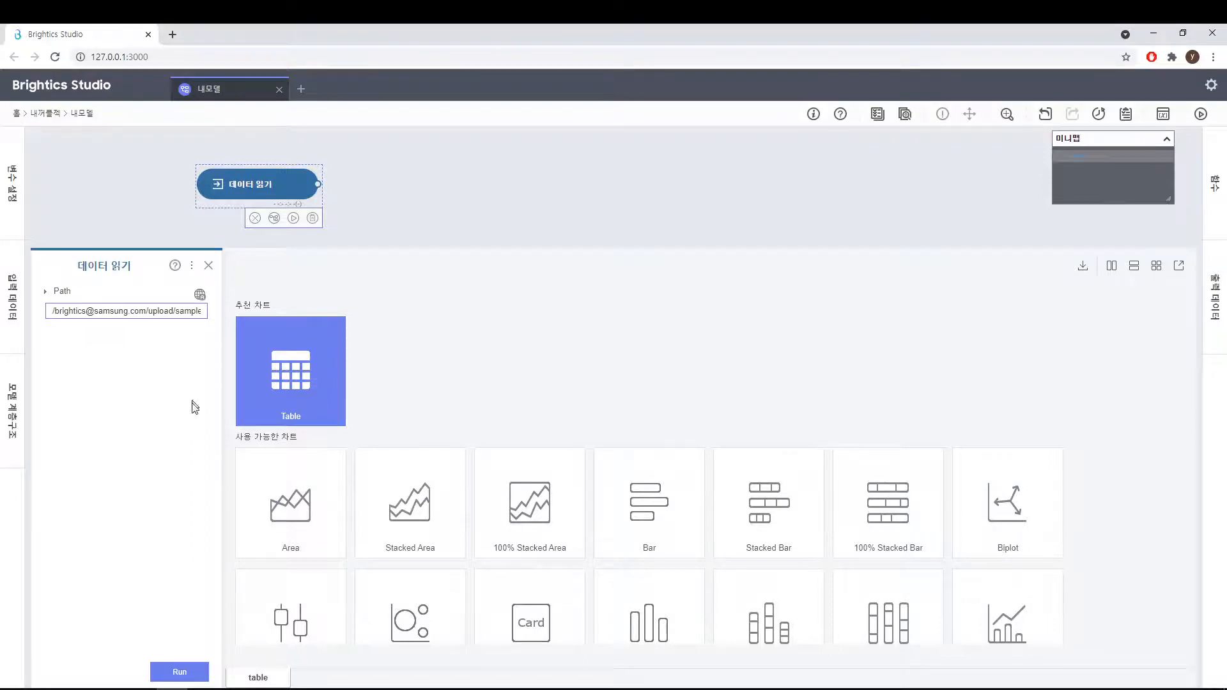
# - Run the 데이터 읽기 function and look over the loaded iris table before closing the function's settings
pyautogui.click(185, 674)
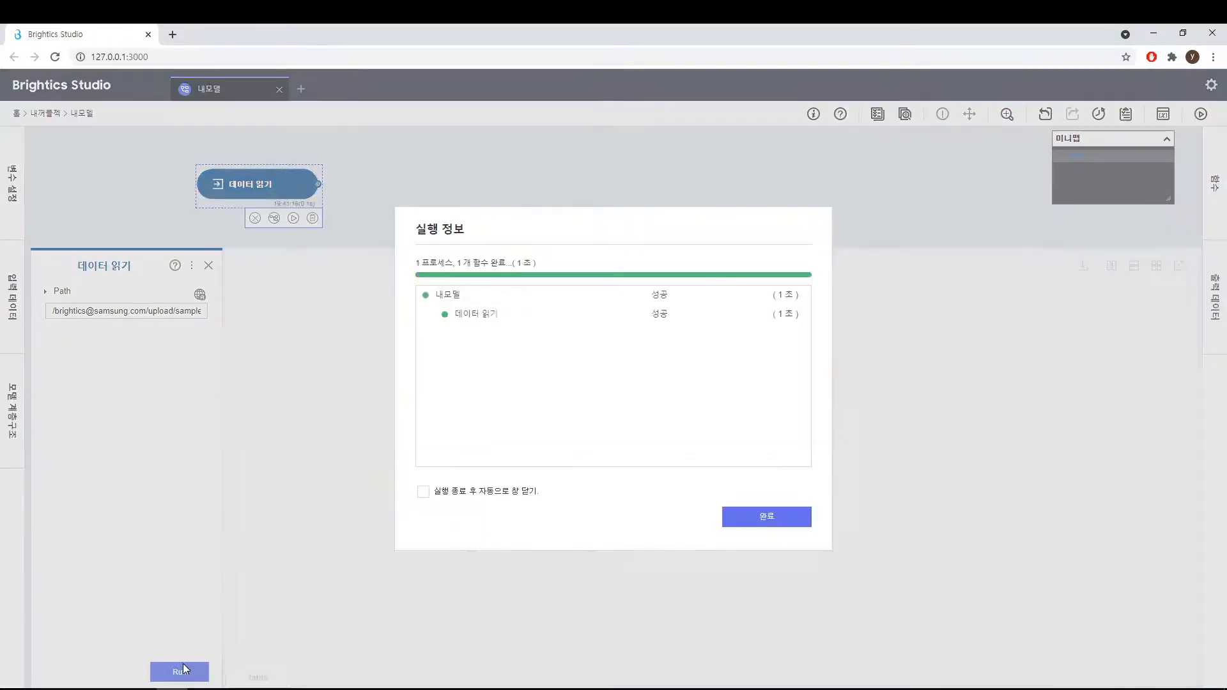
pyautogui.click(759, 521)
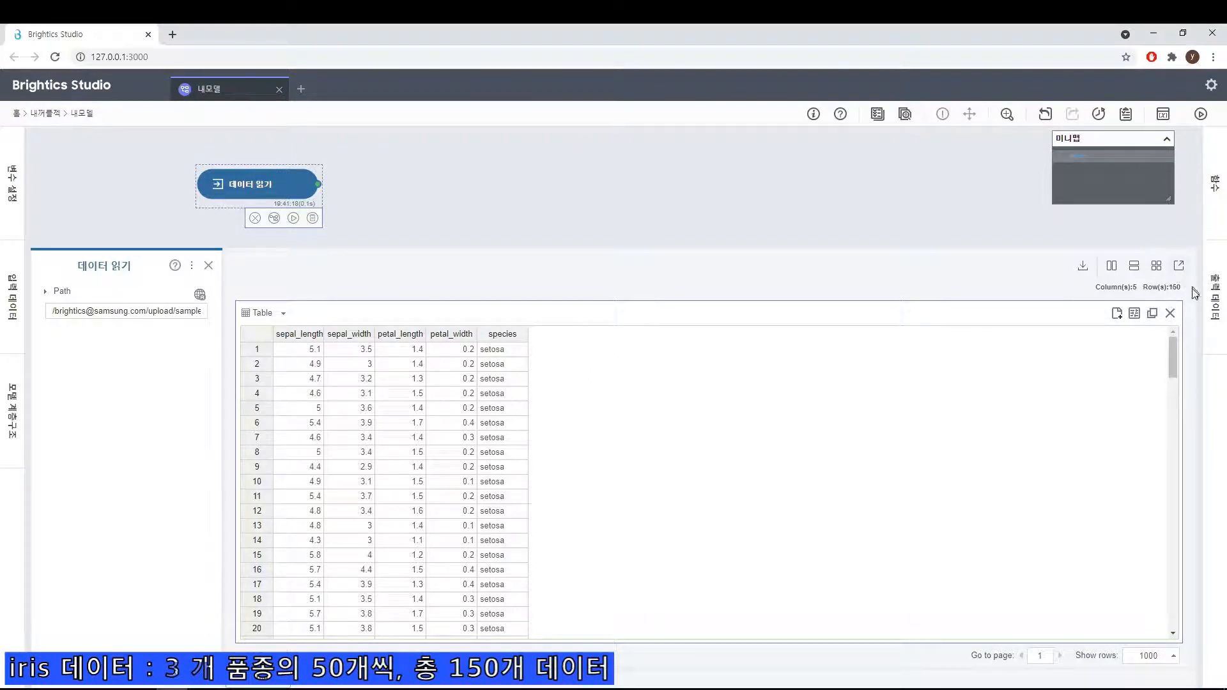
pyautogui.moveTo(1174, 350); pyautogui.dragTo(1176, 322)
pyautogui.click(210, 267)
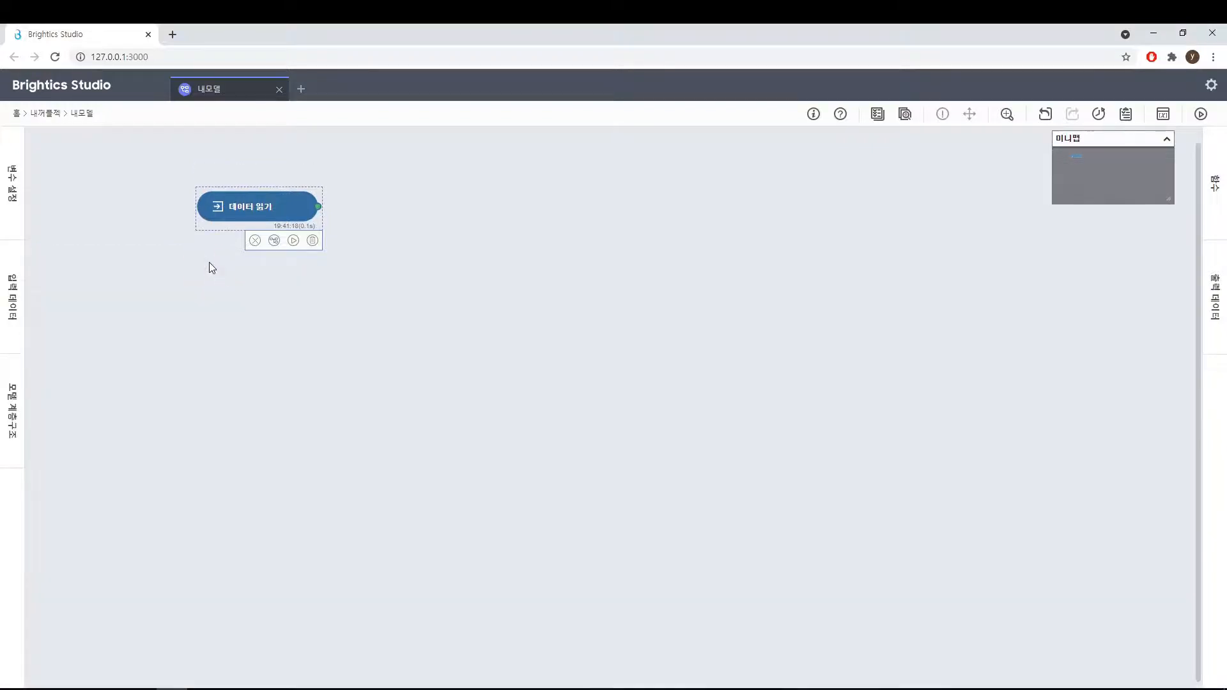
# - Search all functions for 요약 and add the 통계 요약 function in the placeholder after 데이터 읽기
pyautogui.click(341, 230)
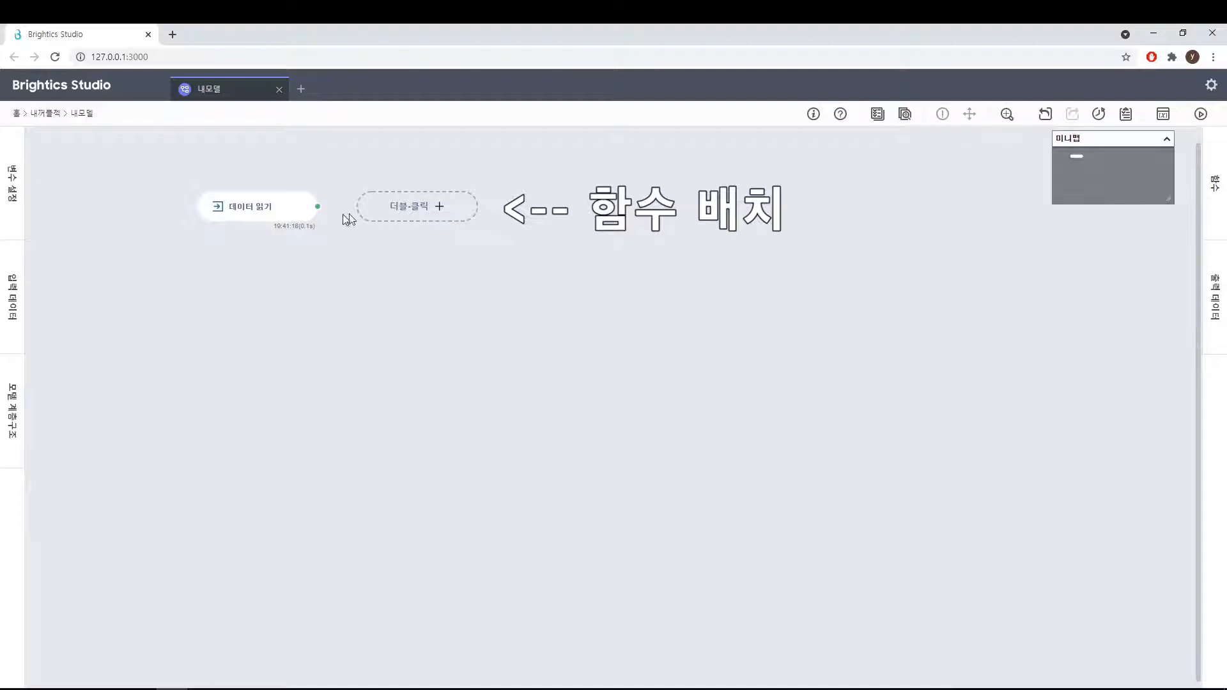
pyautogui.doubleClick(402, 214)
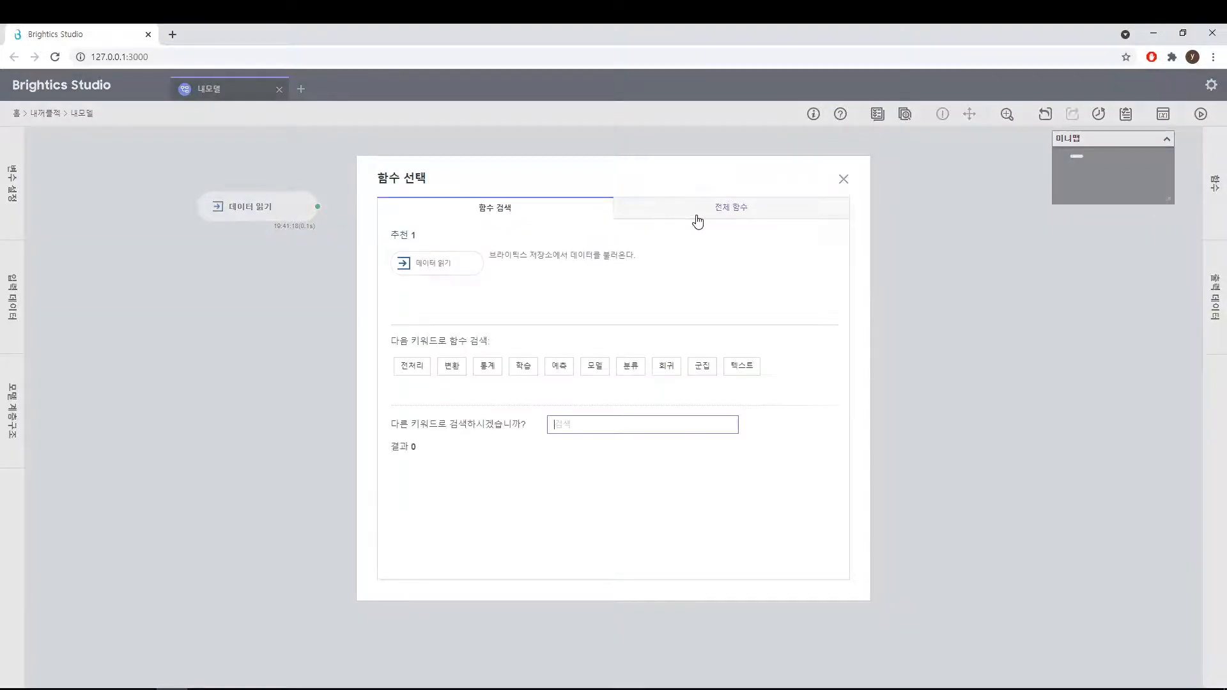
pyautogui.click(742, 218)
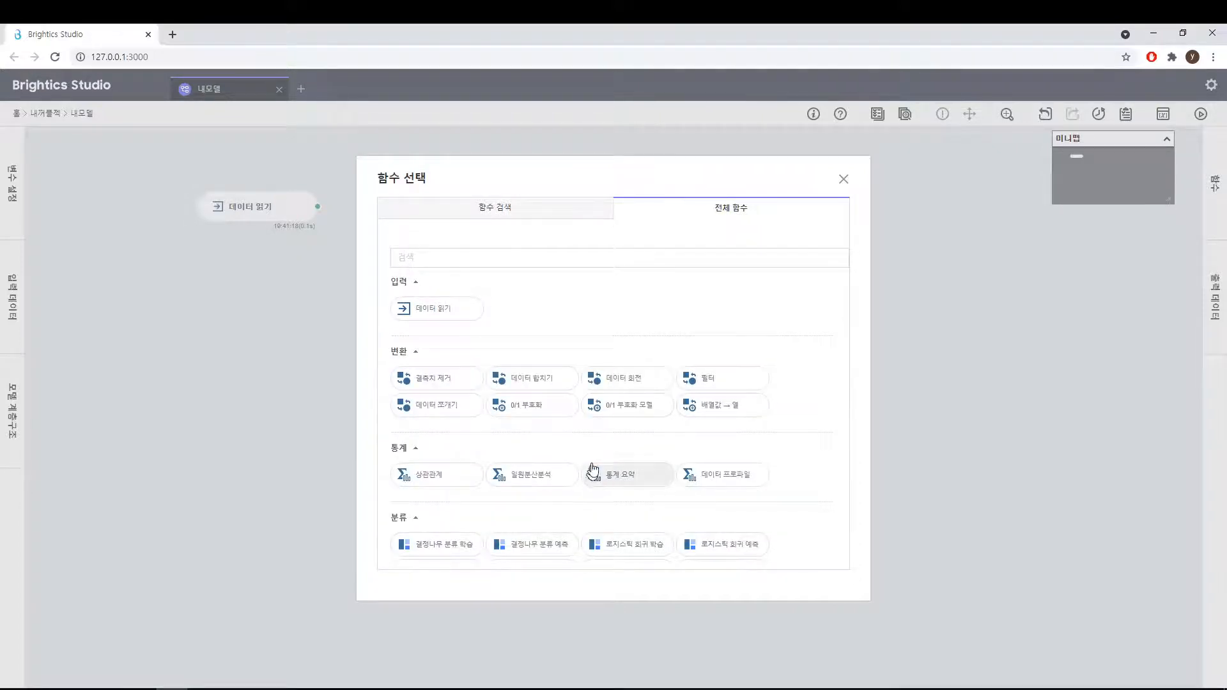
pyautogui.click(511, 257)
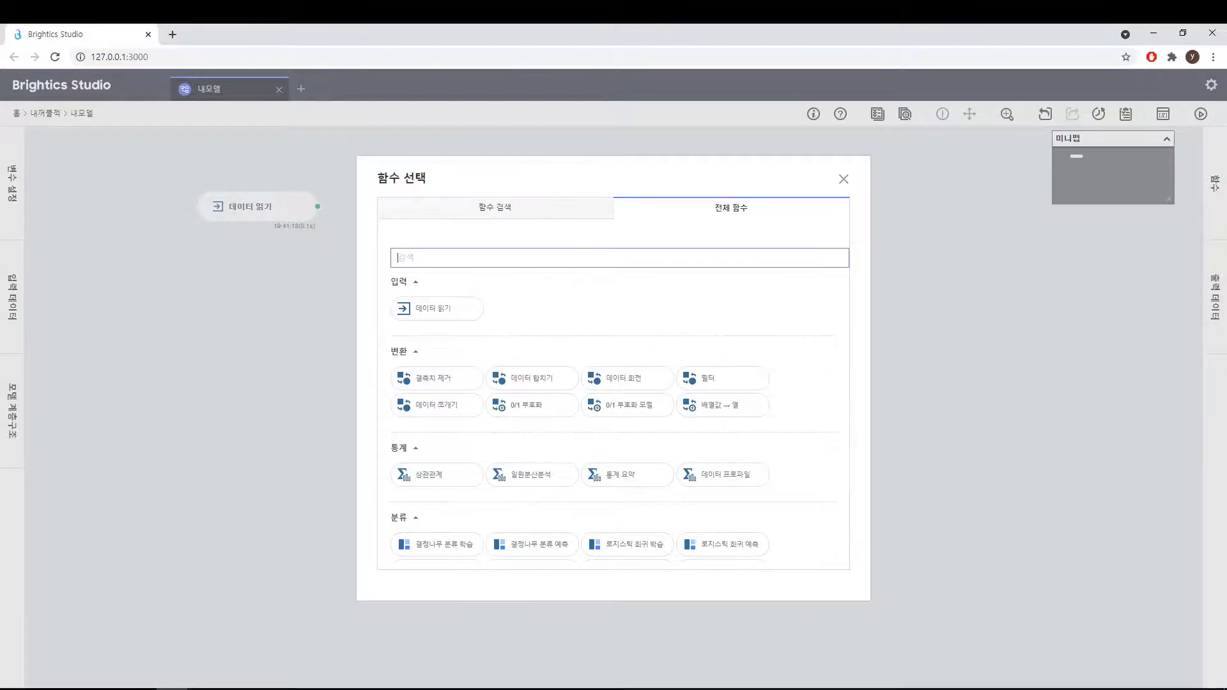
pyautogui.write('d')
pyautogui.press('BackSpace')
pyautogui.write('요약')
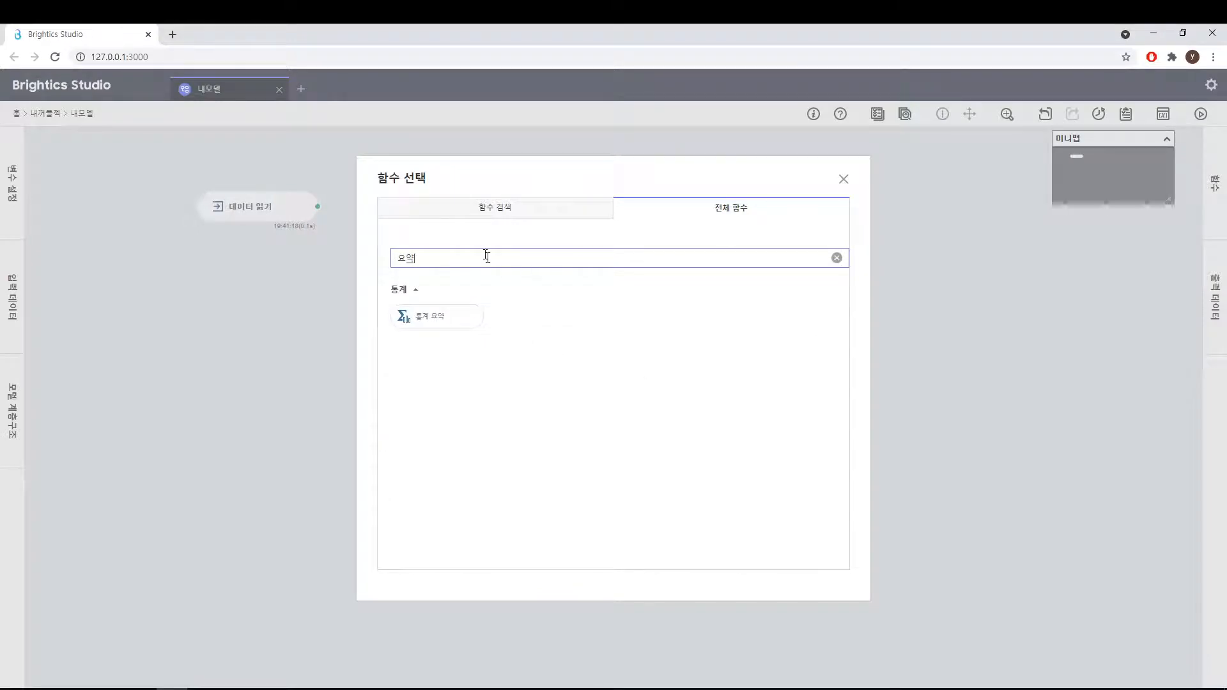
pyautogui.click(444, 323)
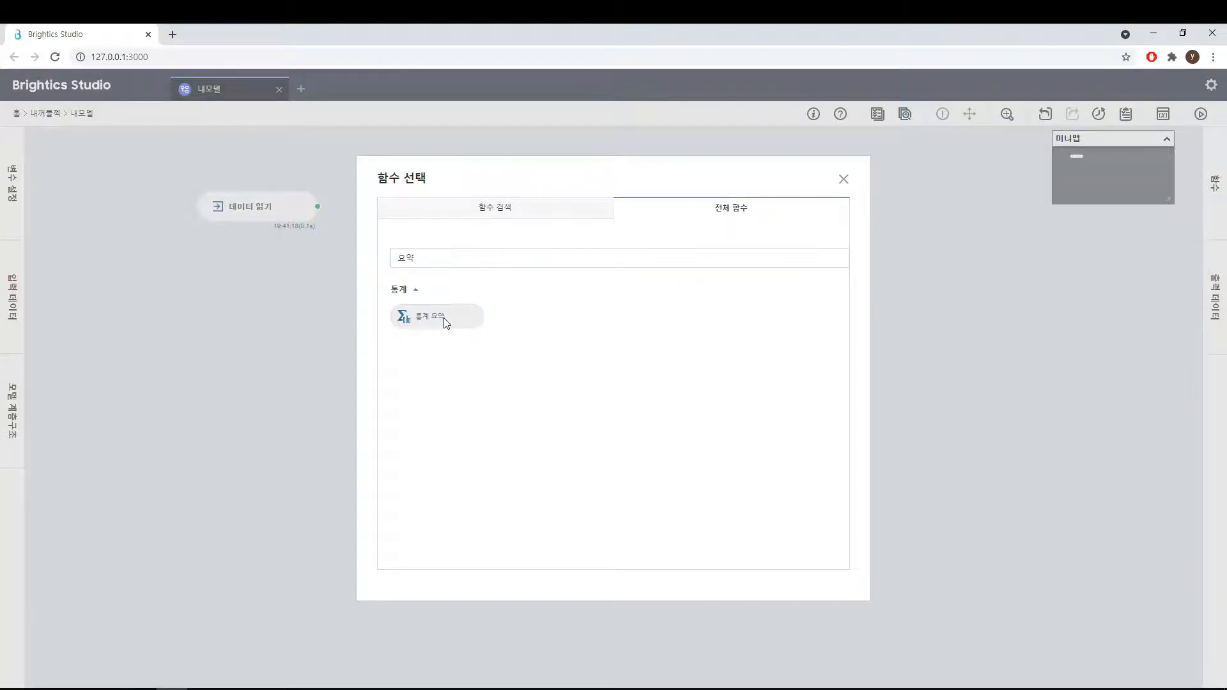
pyautogui.doubleClick(445, 323)
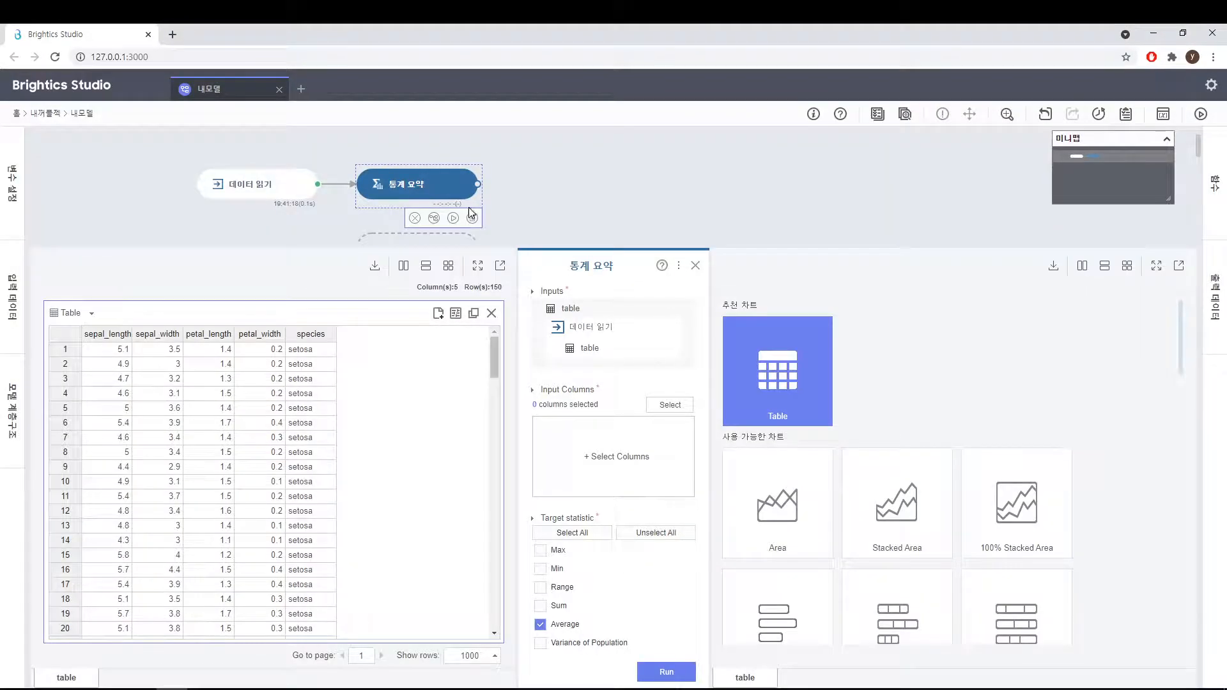
# - Read through the help page for the 통계 요약 function, including its parameters and example, and close it
pyautogui.moveTo(455, 181)
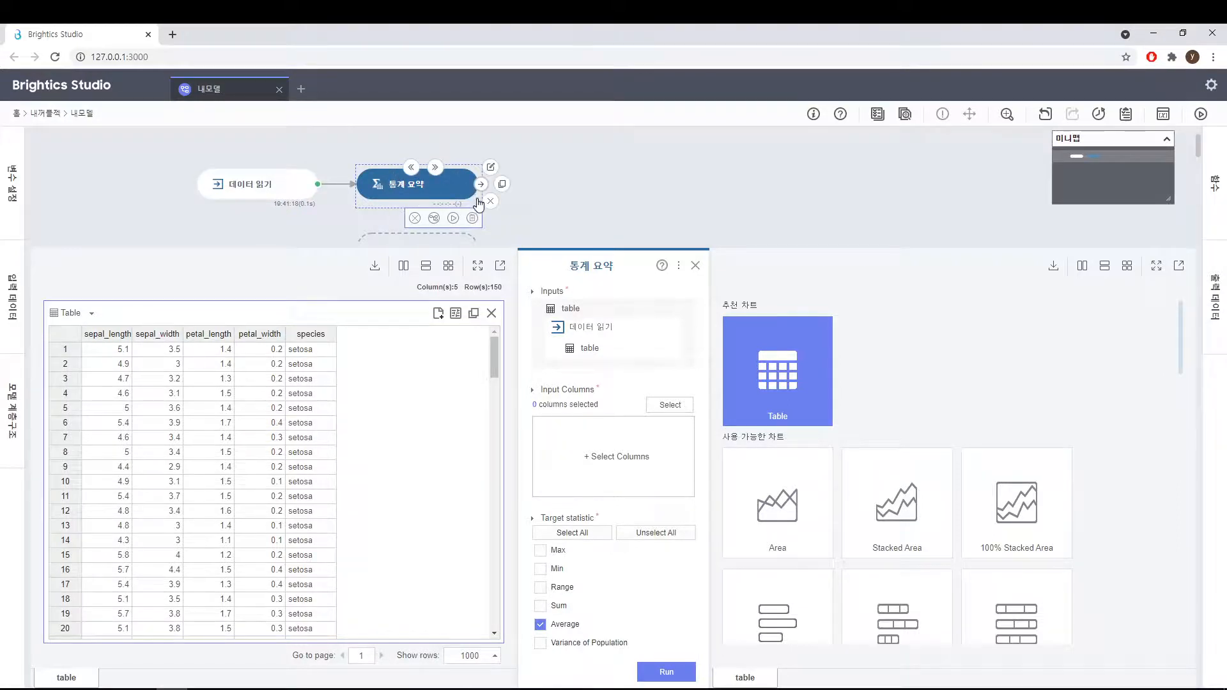
pyautogui.click(662, 266)
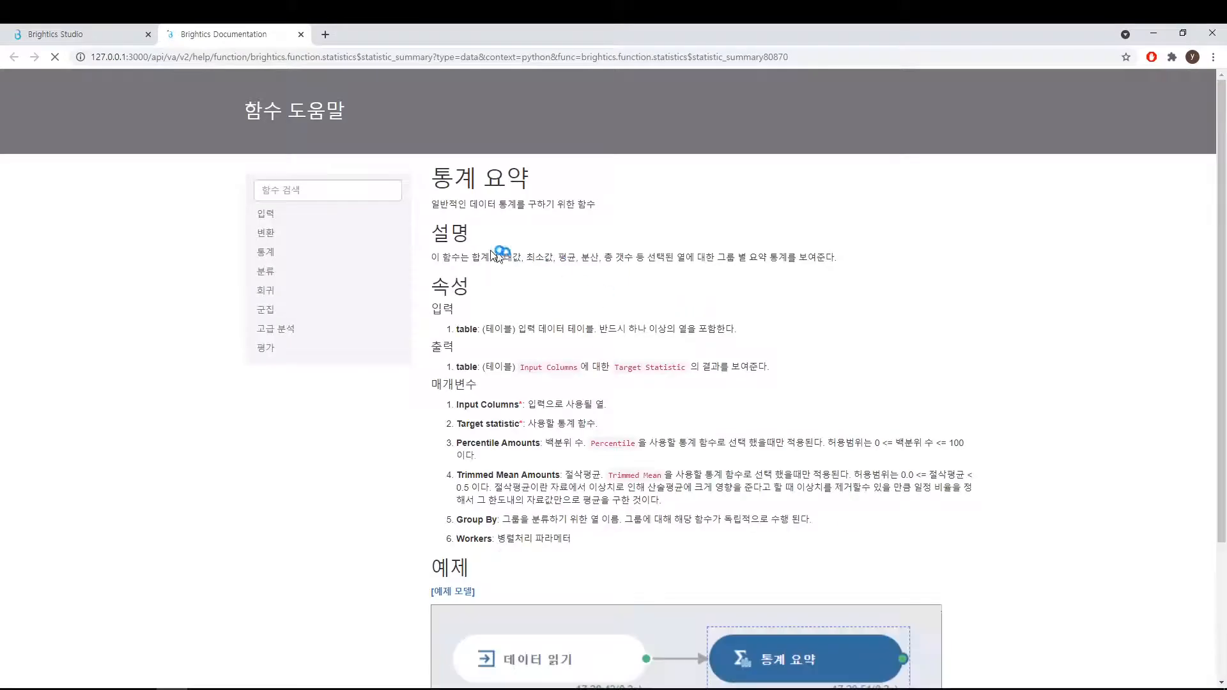
pyautogui.scroll(-3, 649, 319)
pyautogui.scroll(3, 649, 372)
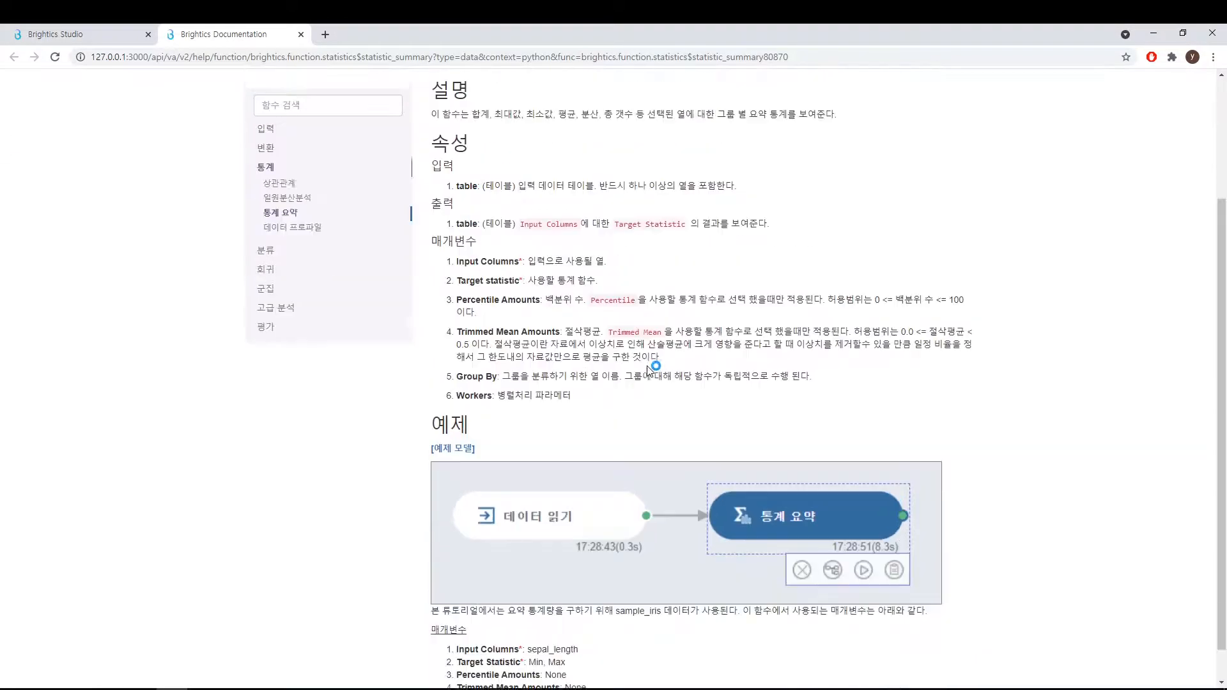
pyautogui.scroll(-3, 636, 418)
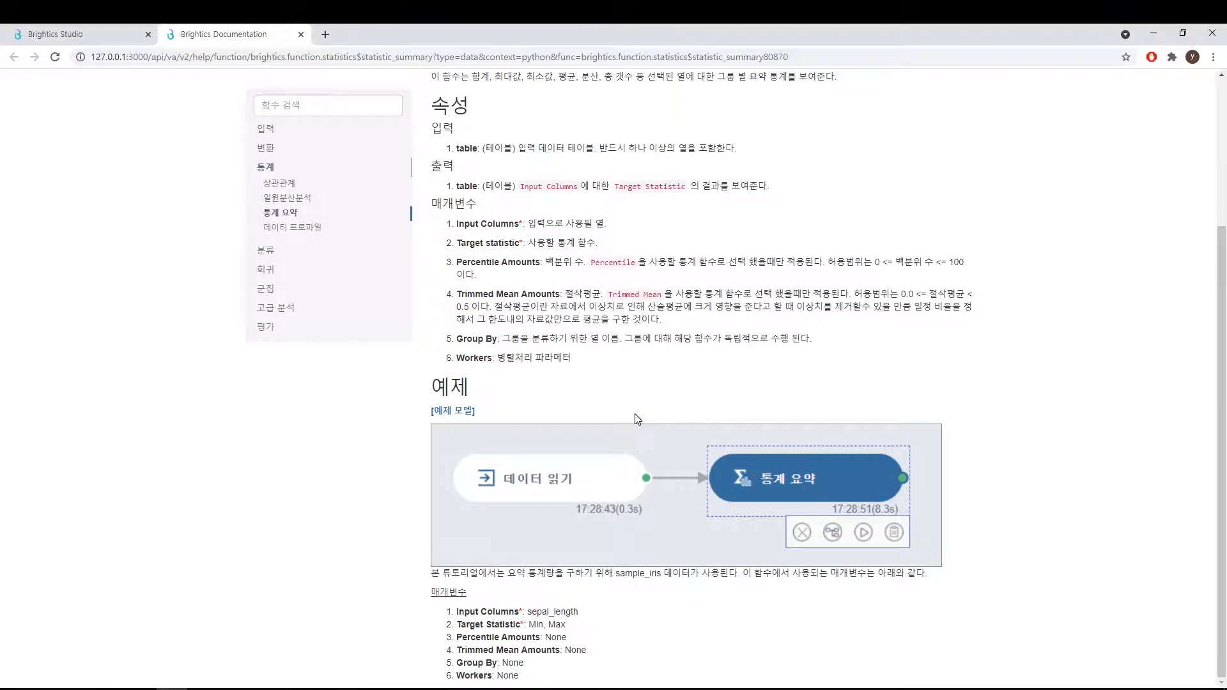
pyautogui.scroll(3, 637, 419)
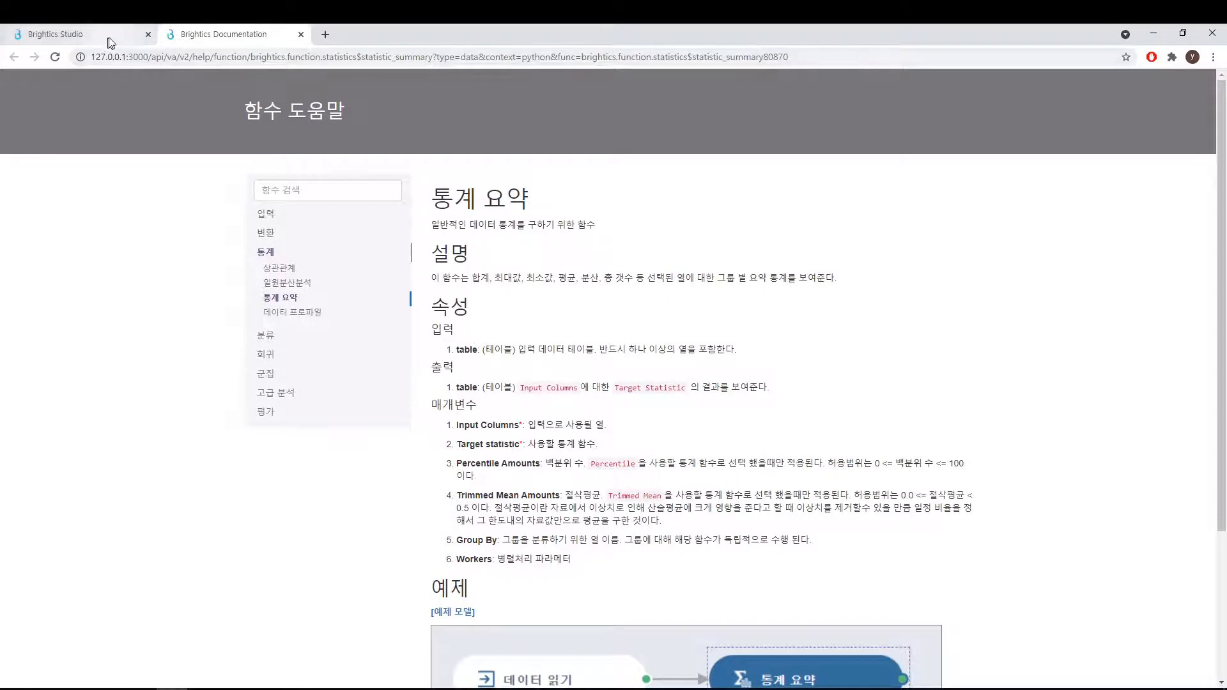
pyautogui.click(301, 35)
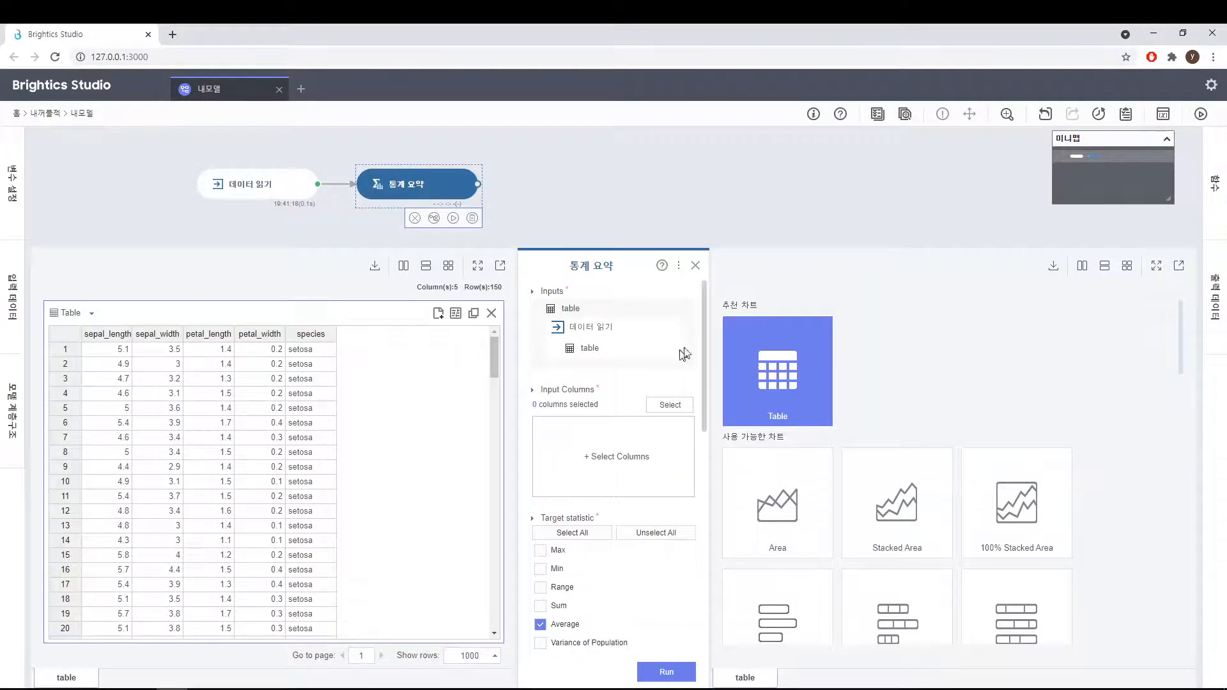
# - Select sepal_length as the input column of the 통계 요약 function
pyautogui.moveTo(702, 338)
pyautogui.mouseDown()
pyautogui.moveTo(701, 377)
pyautogui.moveTo(700, 324)
pyautogui.mouseUp()
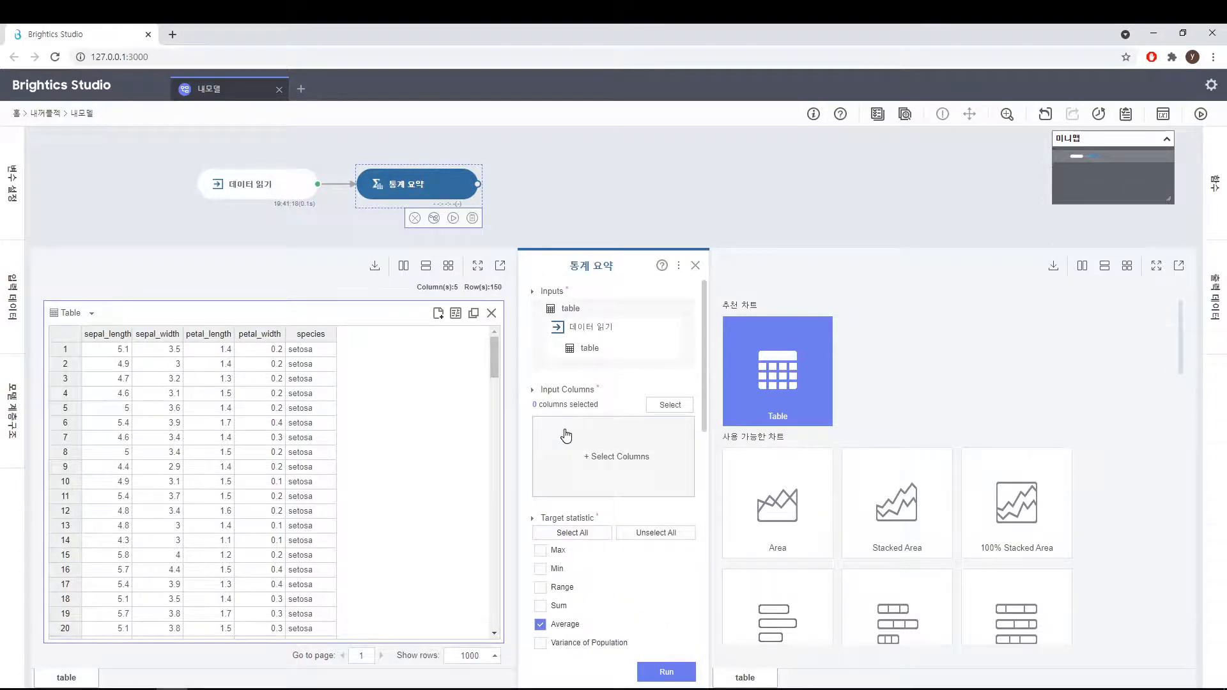
pyautogui.click(668, 409)
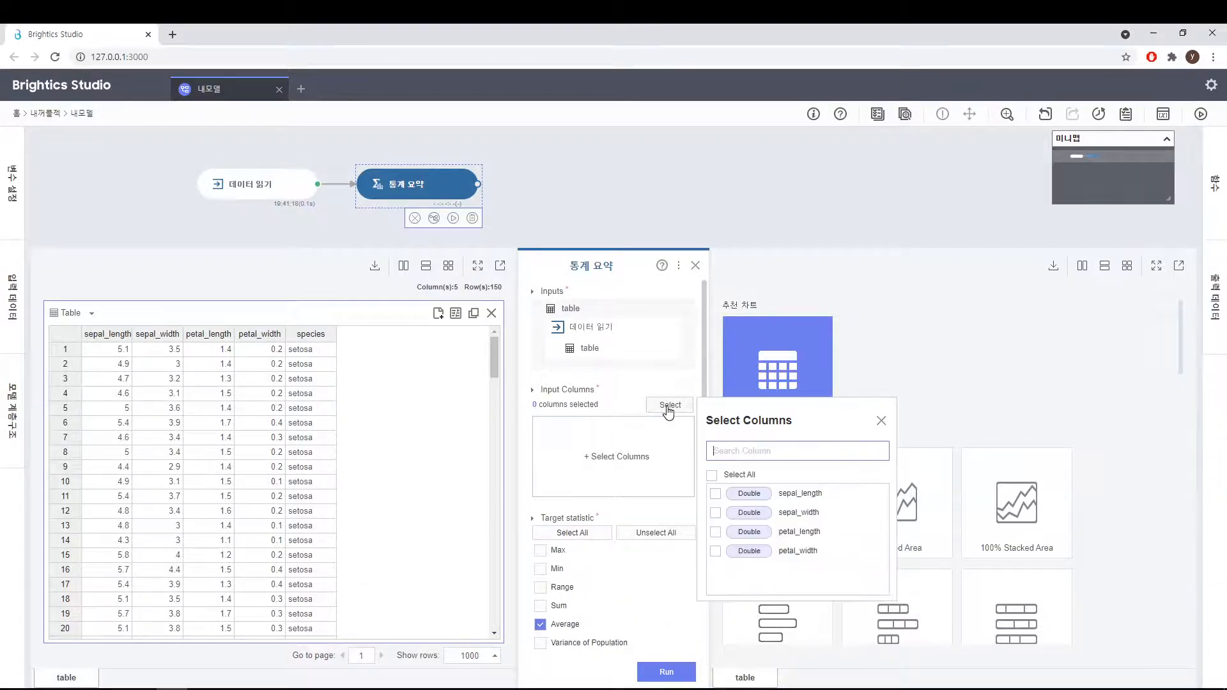
pyautogui.click(716, 493)
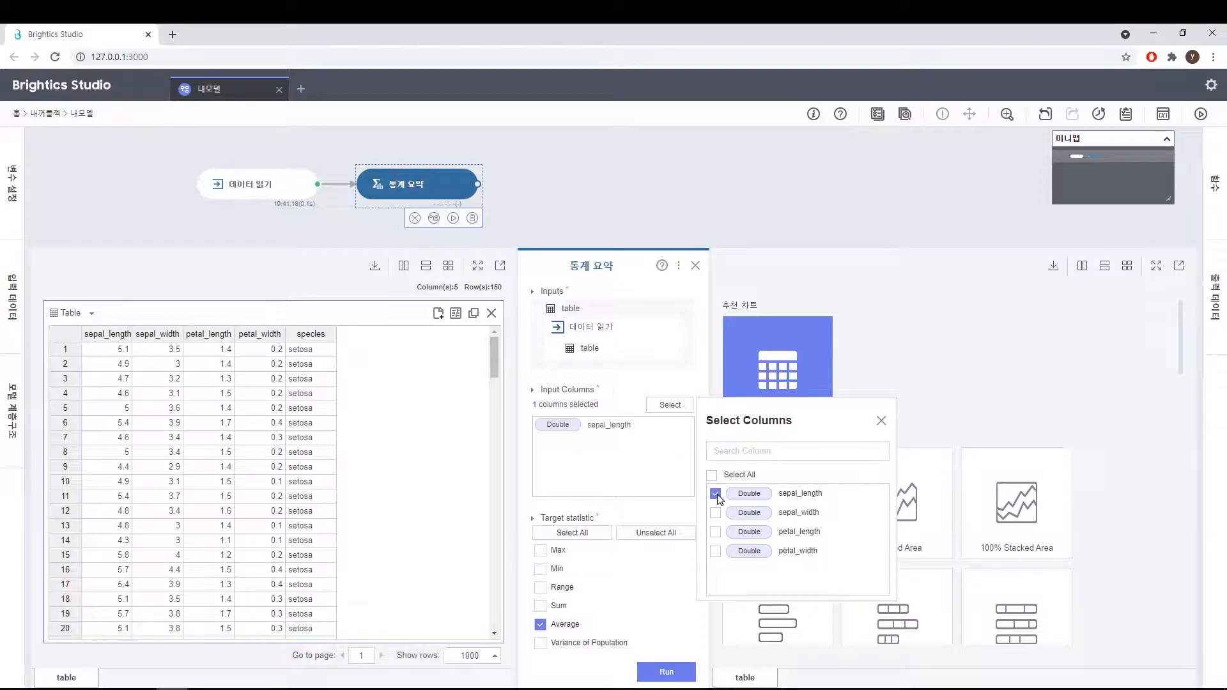
pyautogui.click(881, 423)
# - Run the 통계 요약 function with Average as the target statistic and widen the result table's columns to fit their contents
pyautogui.moveTo(705, 480); pyautogui.dragTo(704, 517)
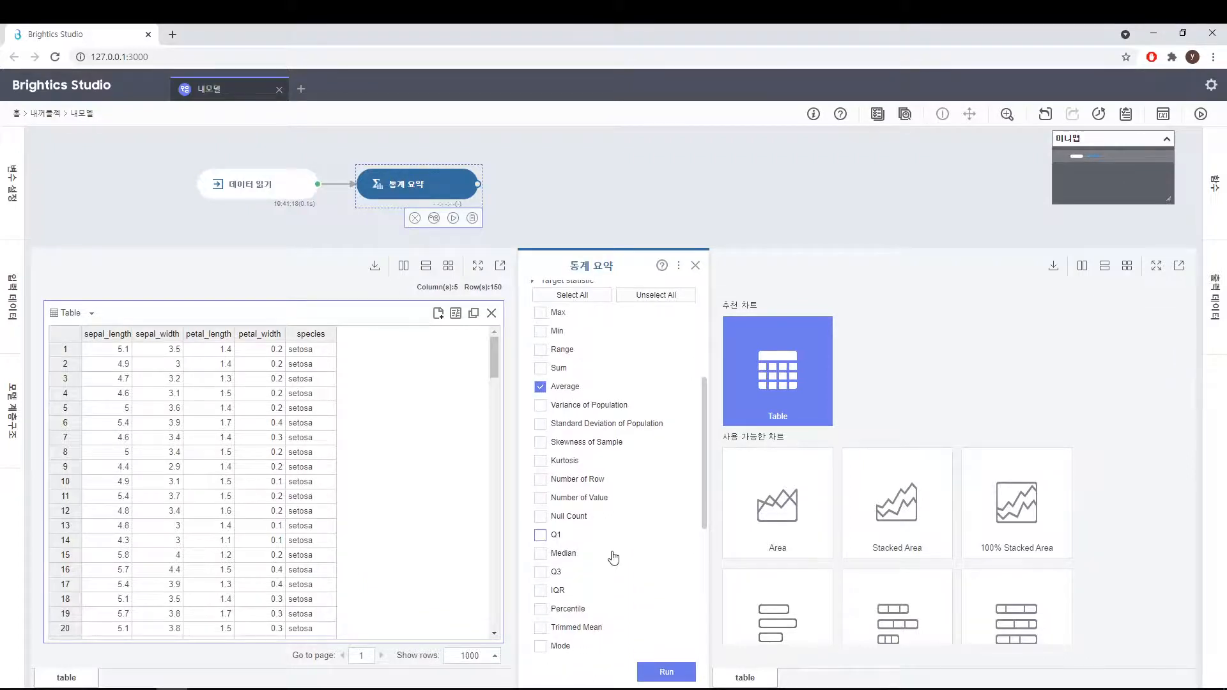
pyautogui.moveTo(706, 503)
pyautogui.mouseDown()
pyautogui.moveTo(707, 573)
pyautogui.moveTo(705, 492)
pyautogui.mouseUp()
pyautogui.click(665, 672)
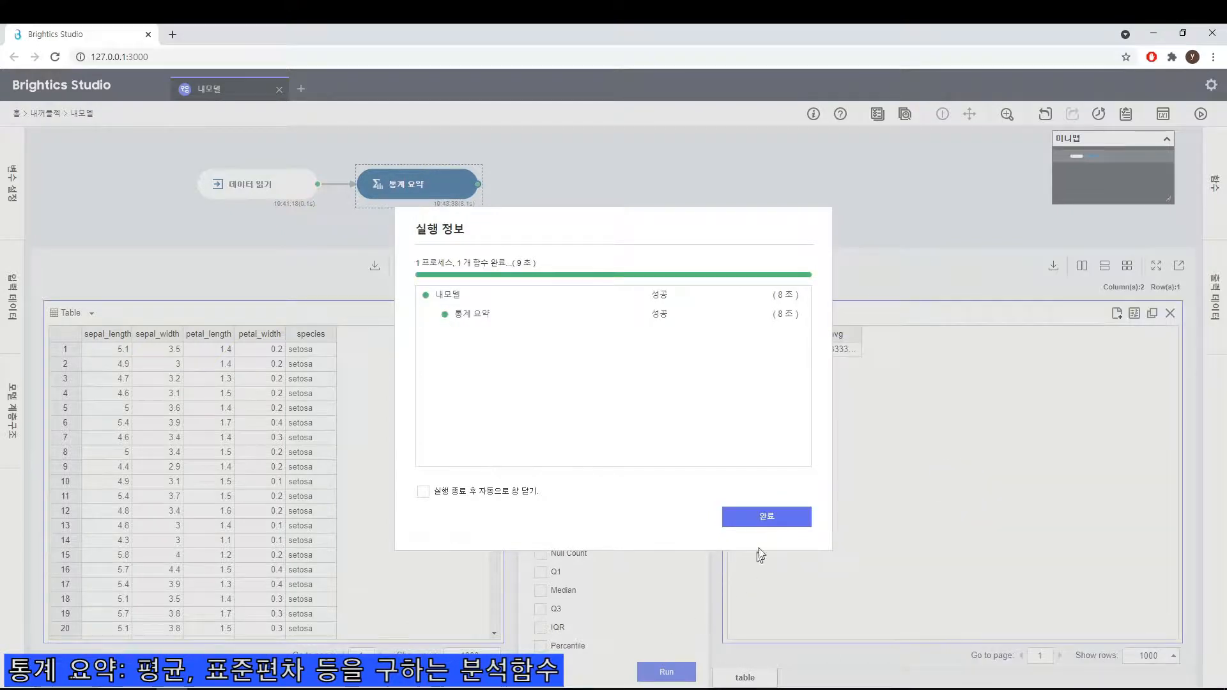
pyautogui.click(768, 519)
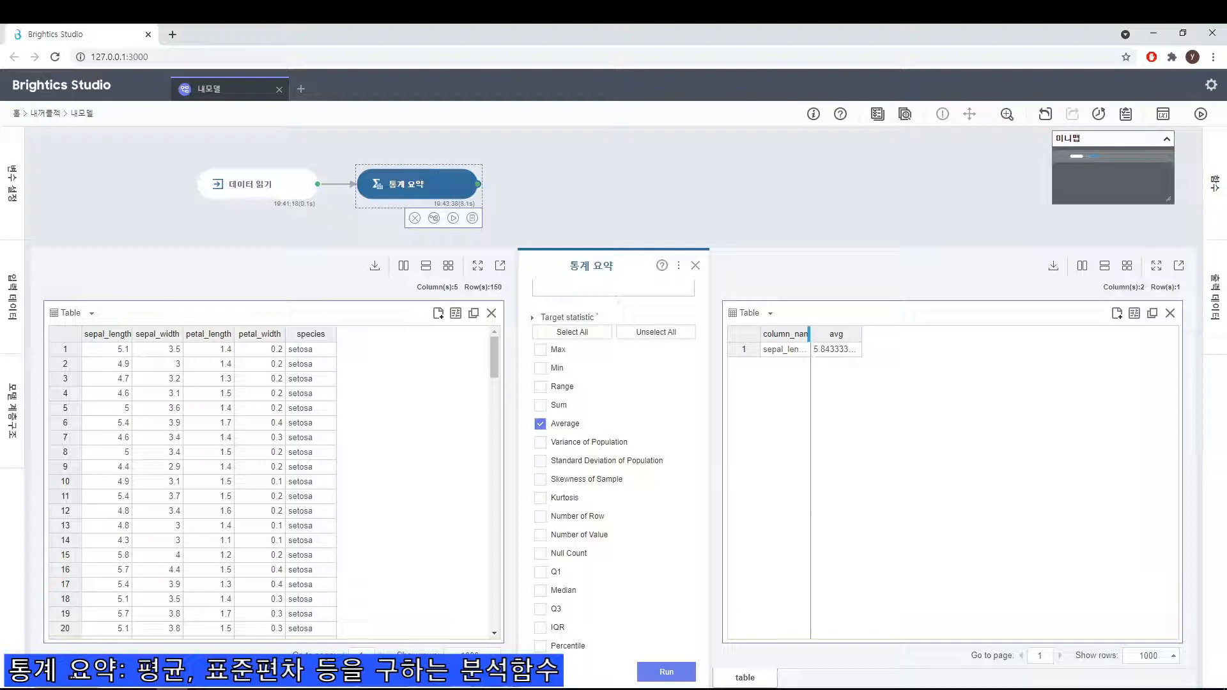
pyautogui.doubleClick(809, 333)
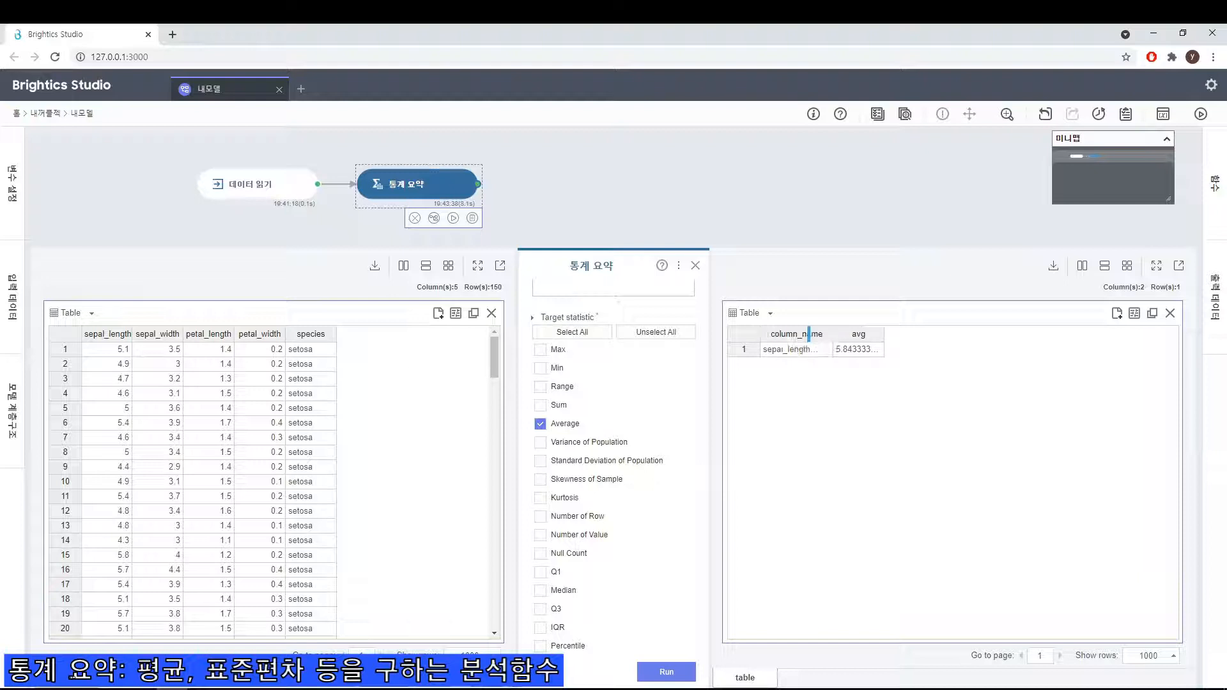
pyautogui.doubleClick(883, 333)
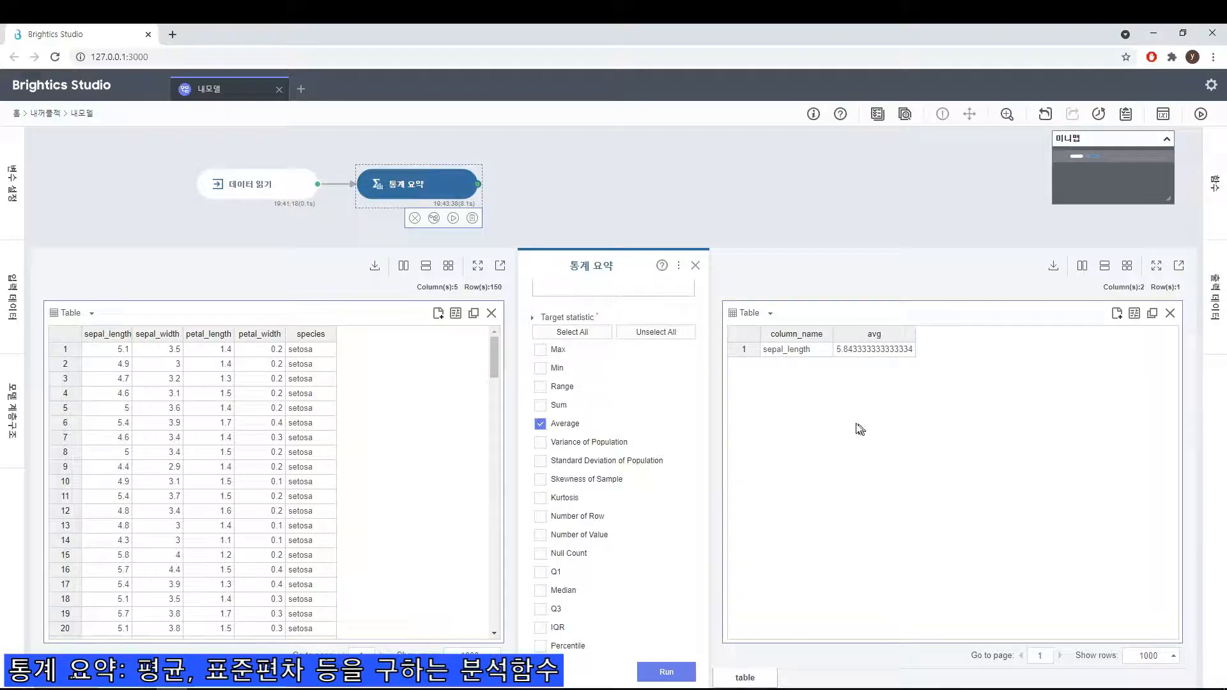
# - Add sepal_width to the 통계 요약 function's input columns and rerun the function
pyautogui.moveTo(707, 491); pyautogui.dragTo(704, 394)
pyautogui.click(678, 405)
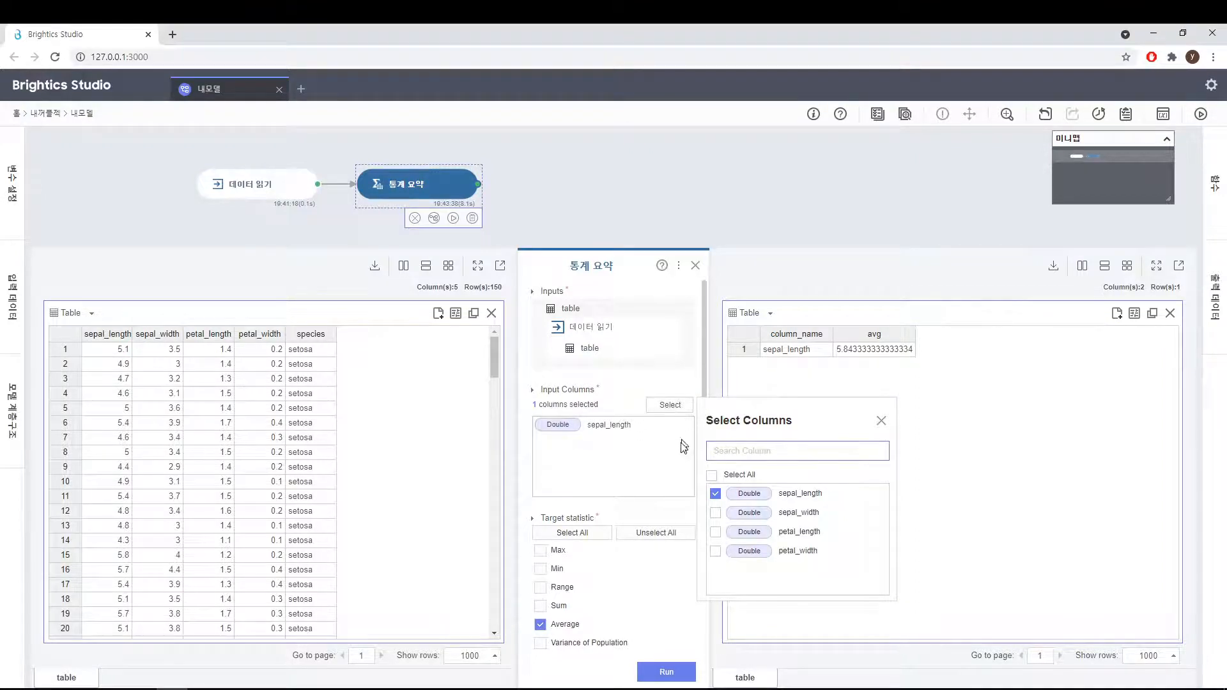
pyautogui.click(715, 513)
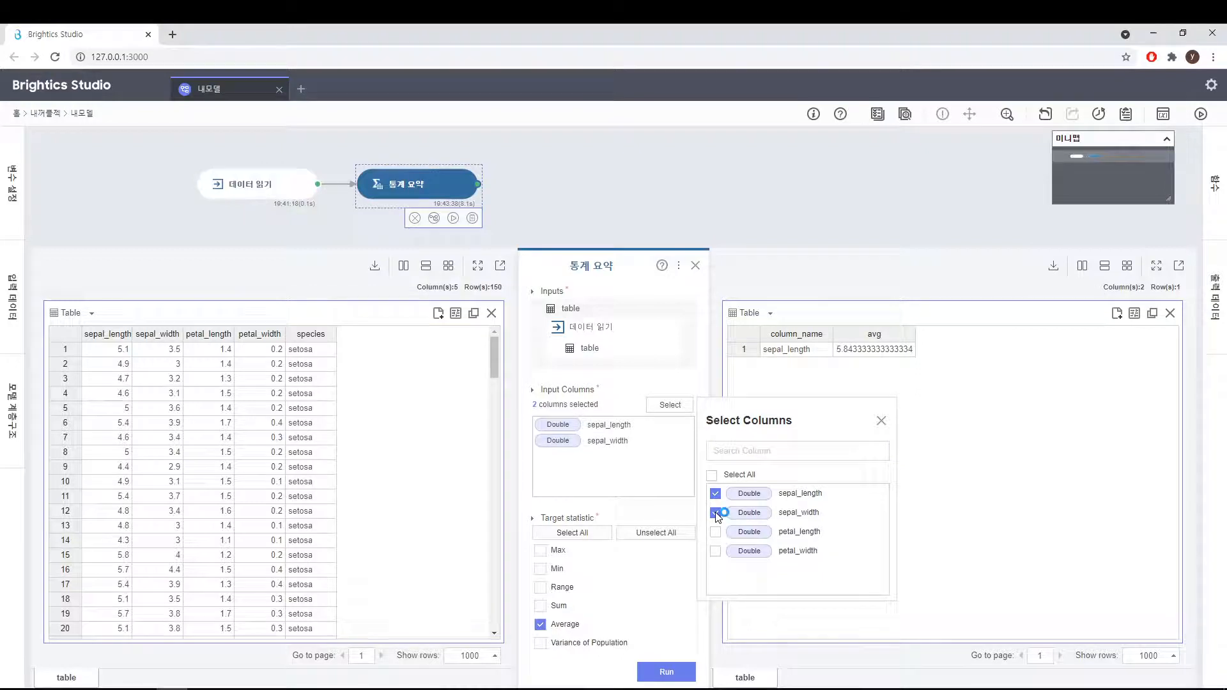
pyautogui.click(883, 422)
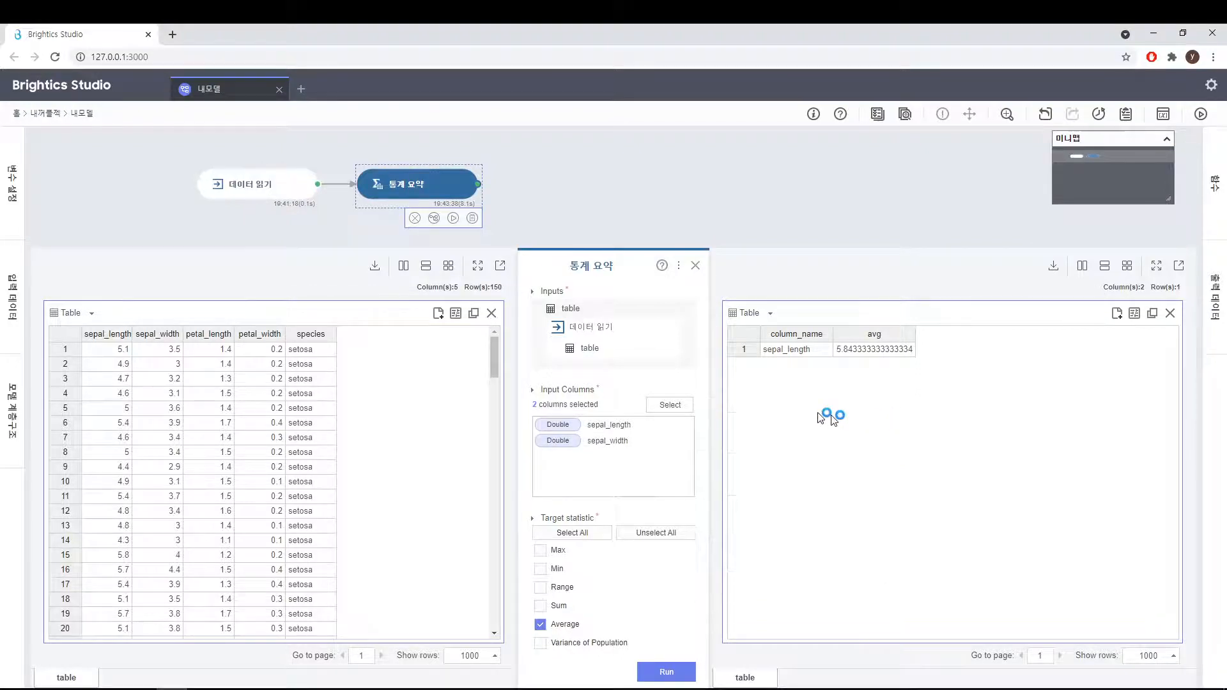
pyautogui.moveTo(706, 385); pyautogui.dragTo(703, 519)
pyautogui.click(667, 674)
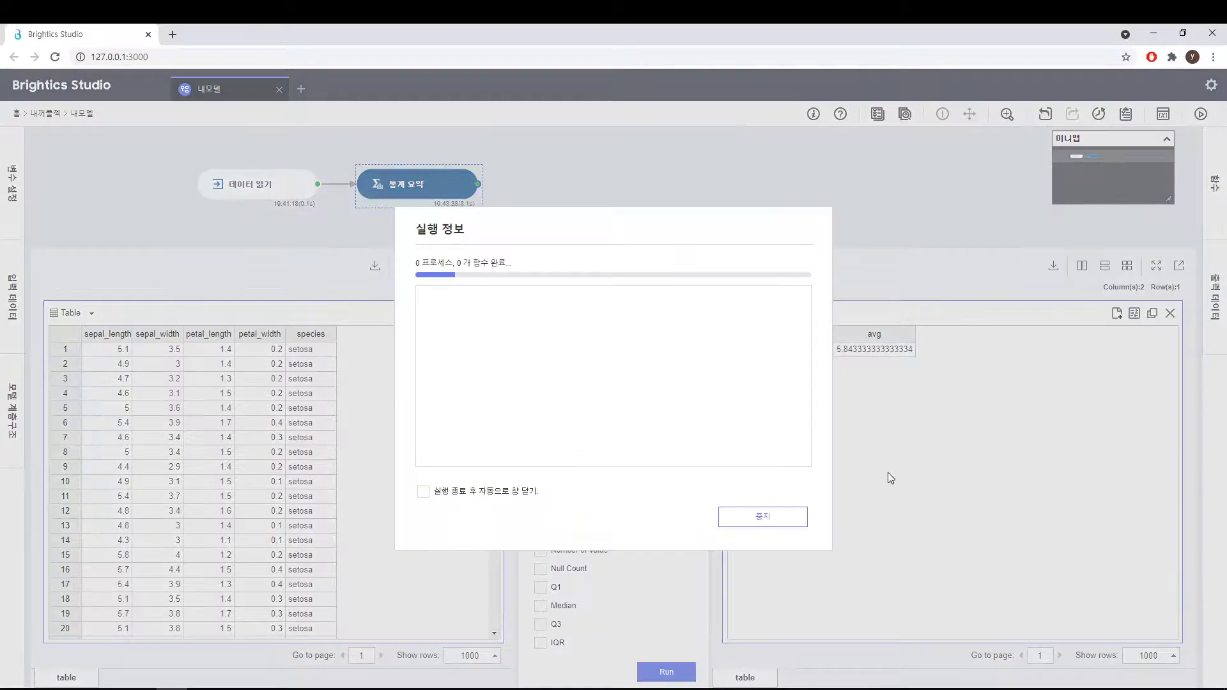
pyautogui.click(766, 517)
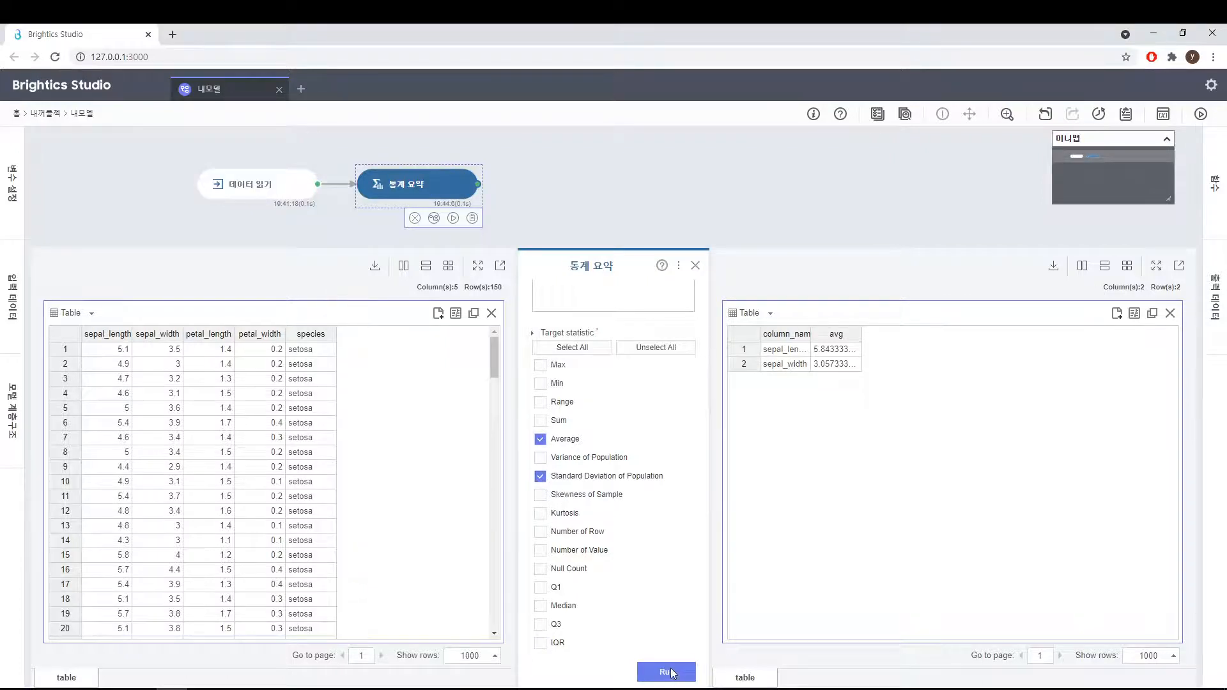
# - Add Standard Deviation of Population to the 통계 요약 function's target statistics and rerun the function
pyautogui.click(666, 672)
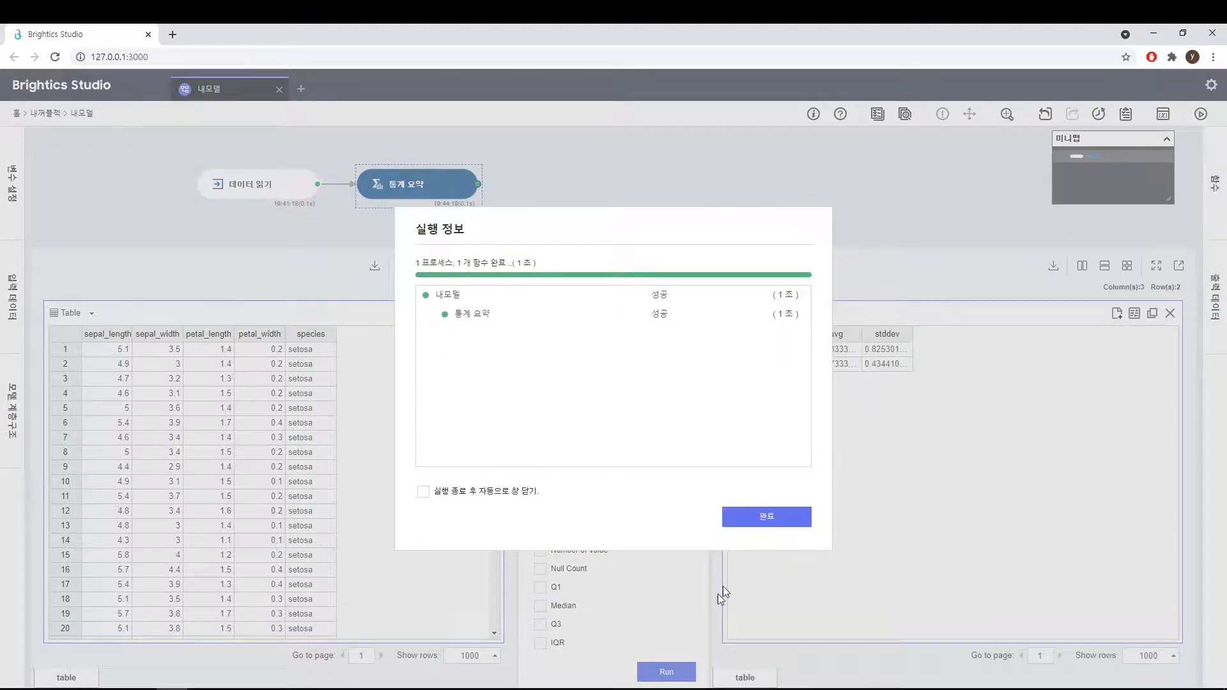
# - Dismiss the run report and widen the column_name column of the result table to fit its contents
pyautogui.click(765, 516)
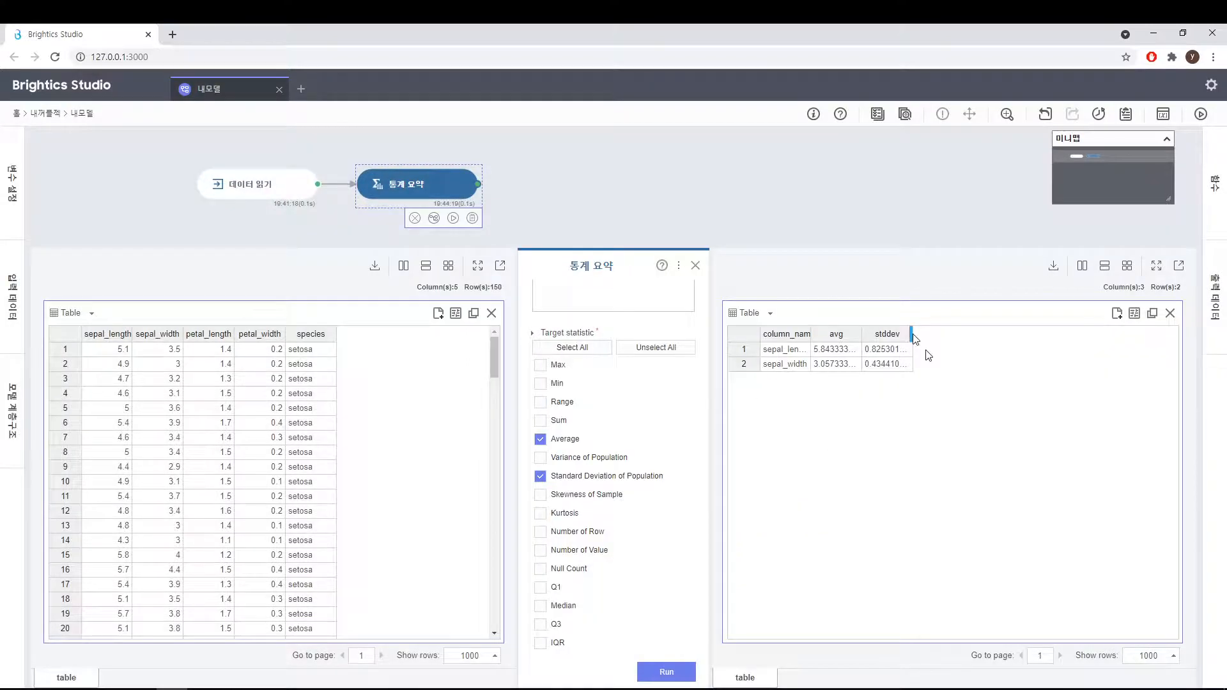
pyautogui.doubleClick(809, 334)
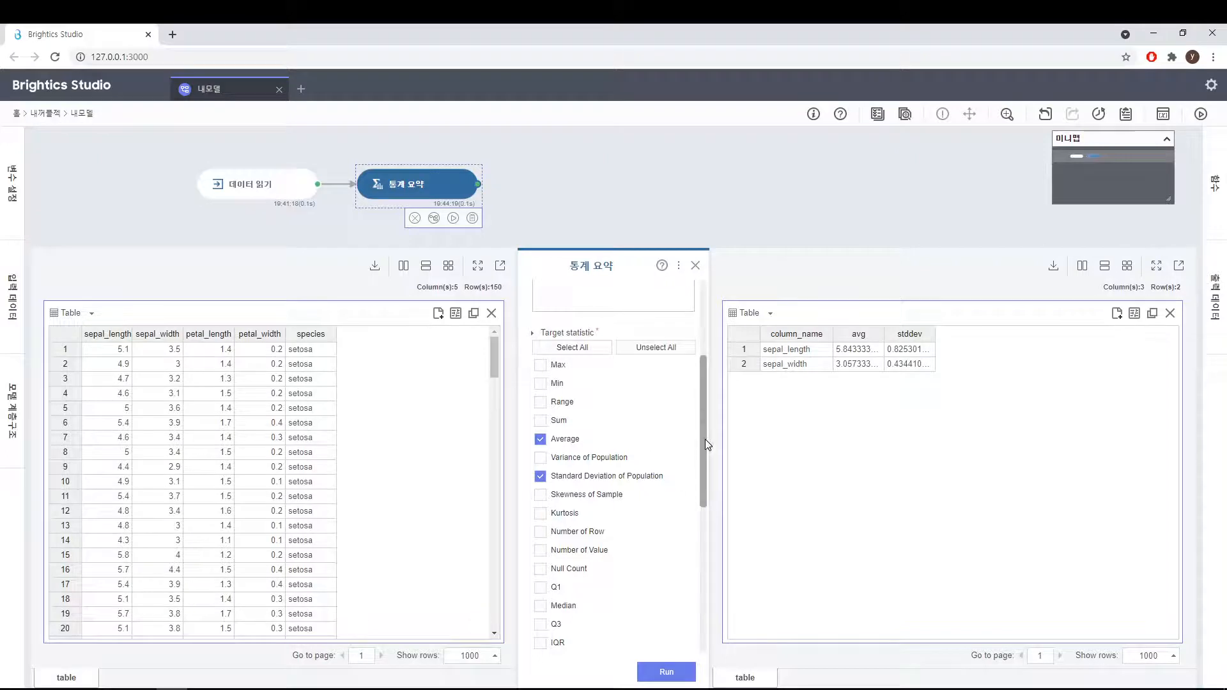
# - Review the input columns and target statistics of the 통계 요약 function, close its editor and deselect it
pyautogui.moveTo(704, 439); pyautogui.dragTo(712, 575)
pyautogui.scroll(10, 713, 575)
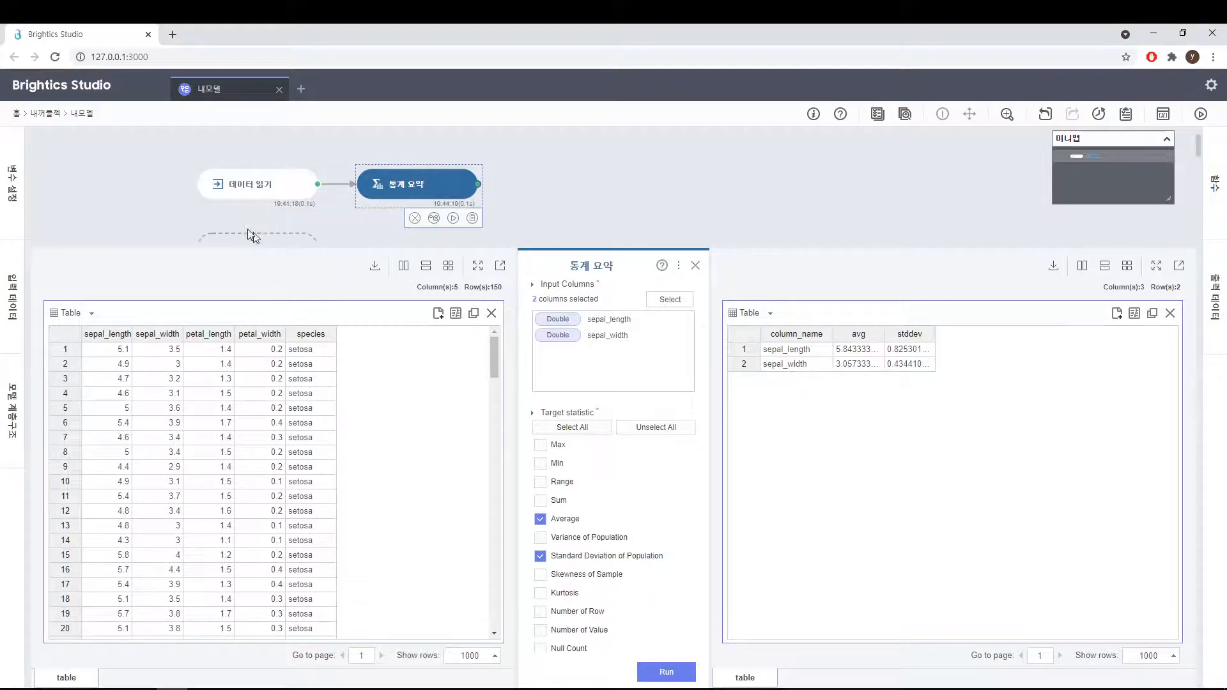
pyautogui.moveTo(227, 186)
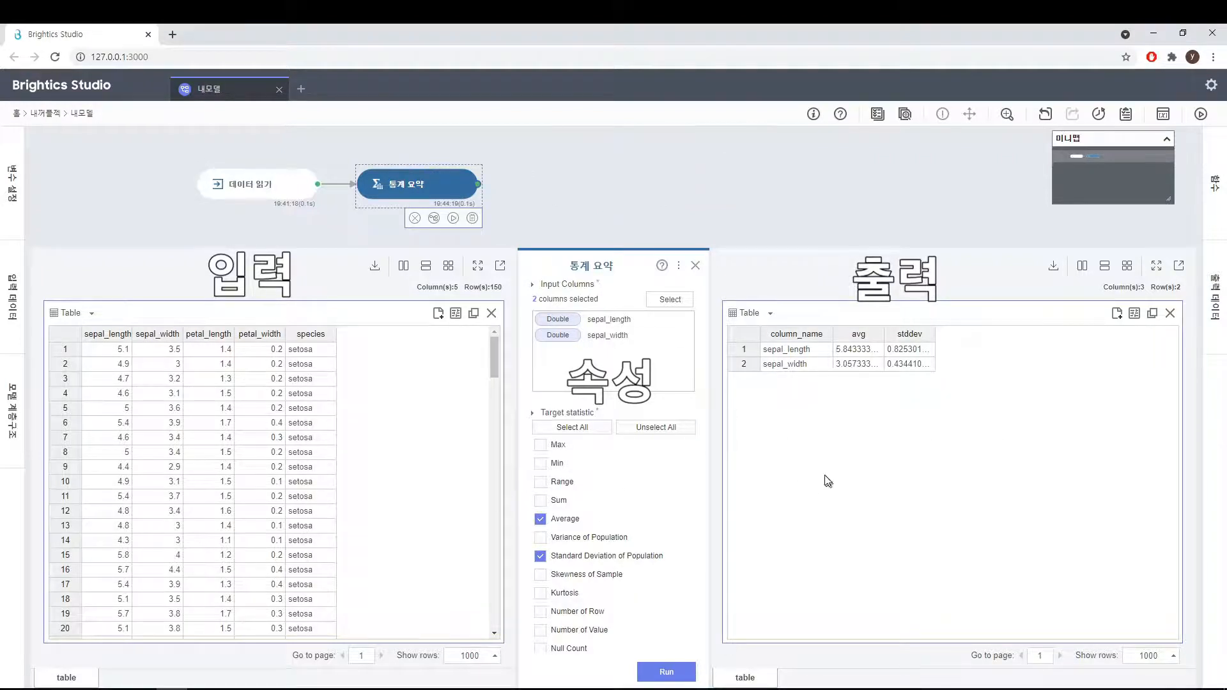
pyautogui.moveTo(703, 340); pyautogui.dragTo(717, 299)
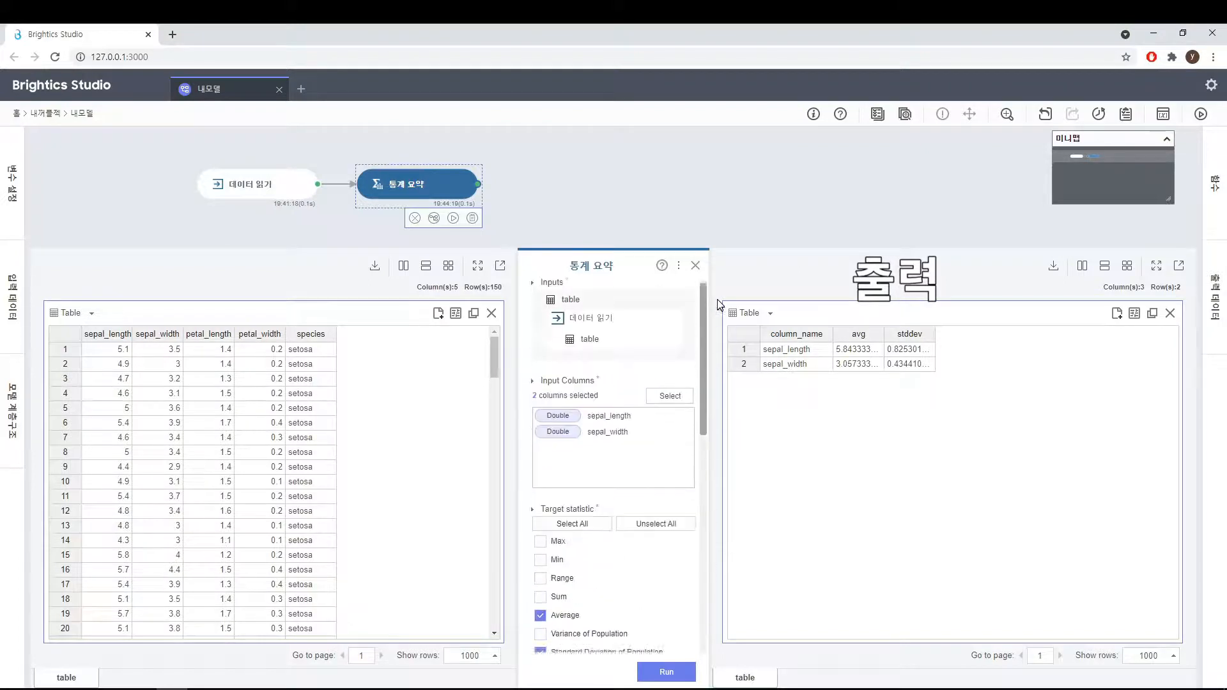
pyautogui.click(695, 266)
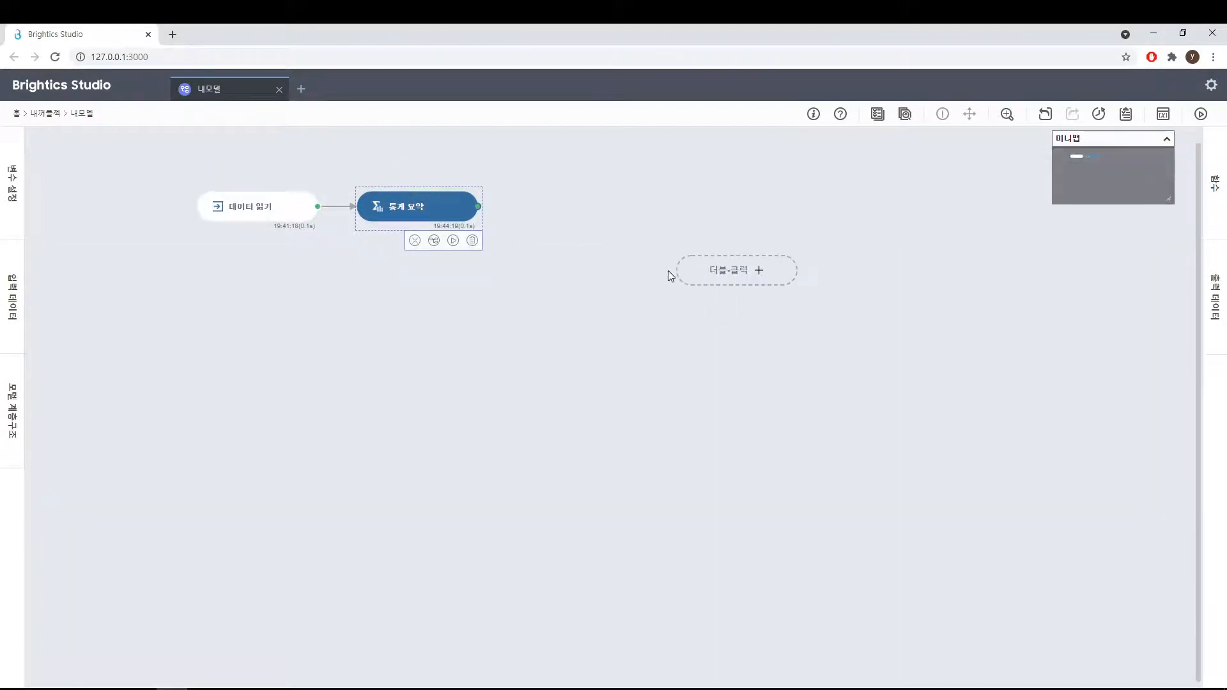
pyautogui.click(504, 238)
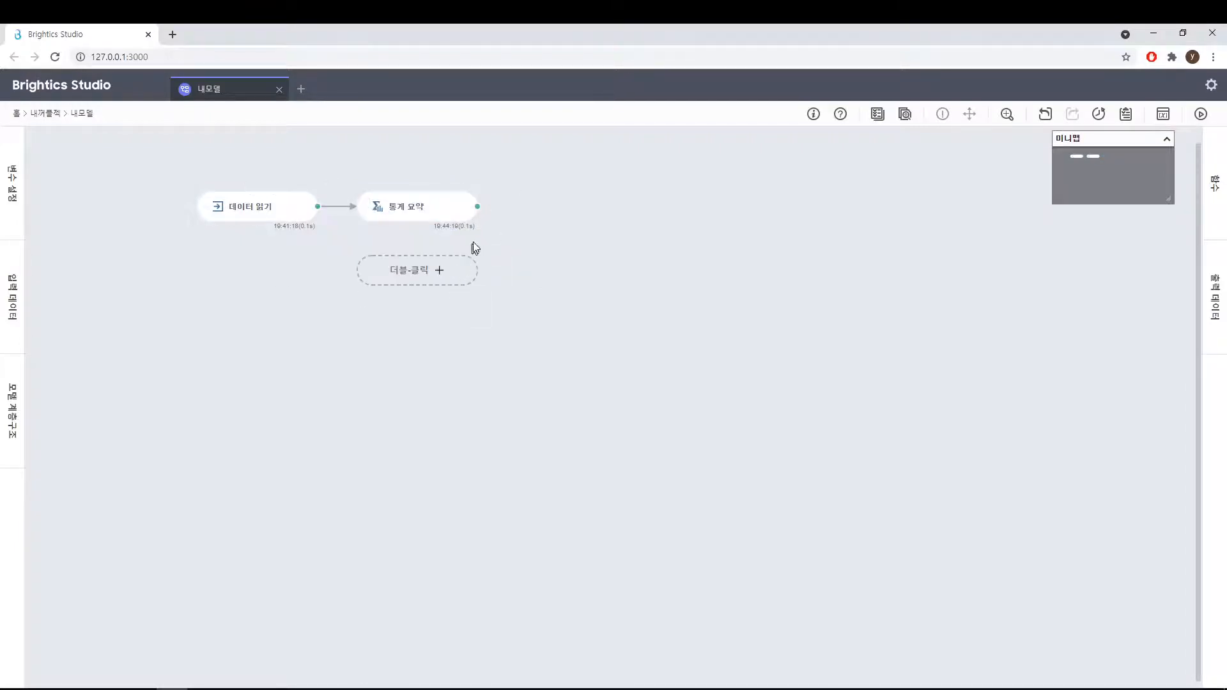
# - Shift the 통계 요약 function one position to the right in the flow and move it back
pyautogui.moveTo(464, 219)
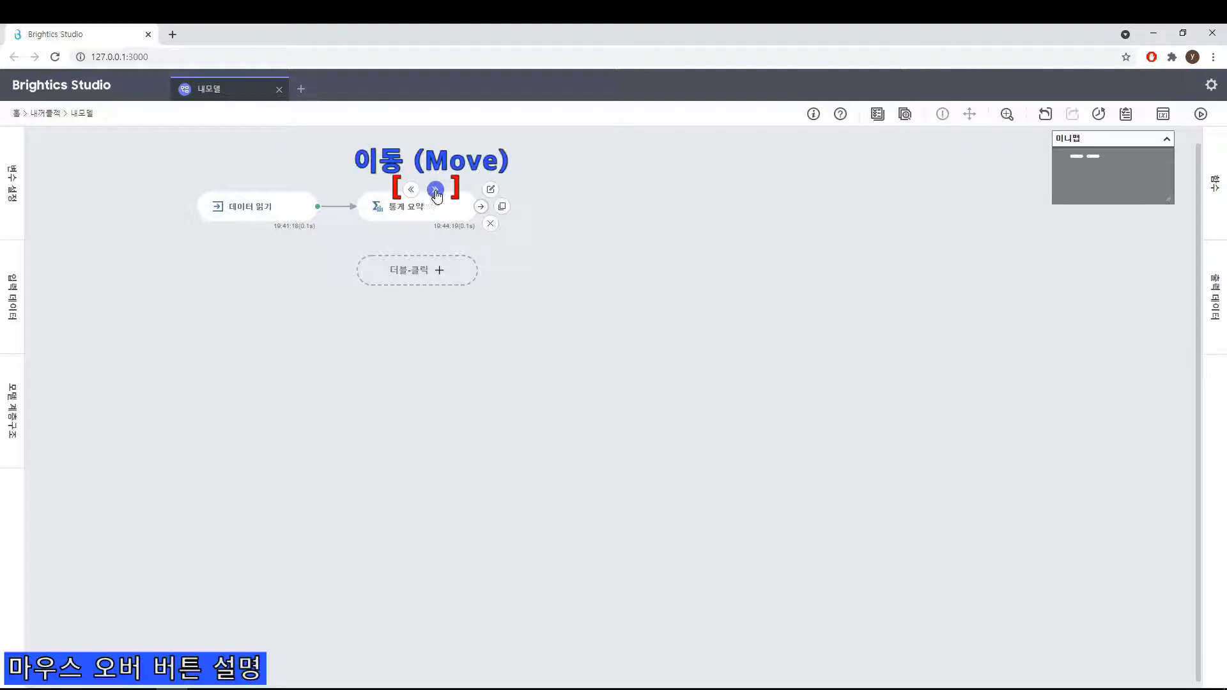
pyautogui.click(435, 190)
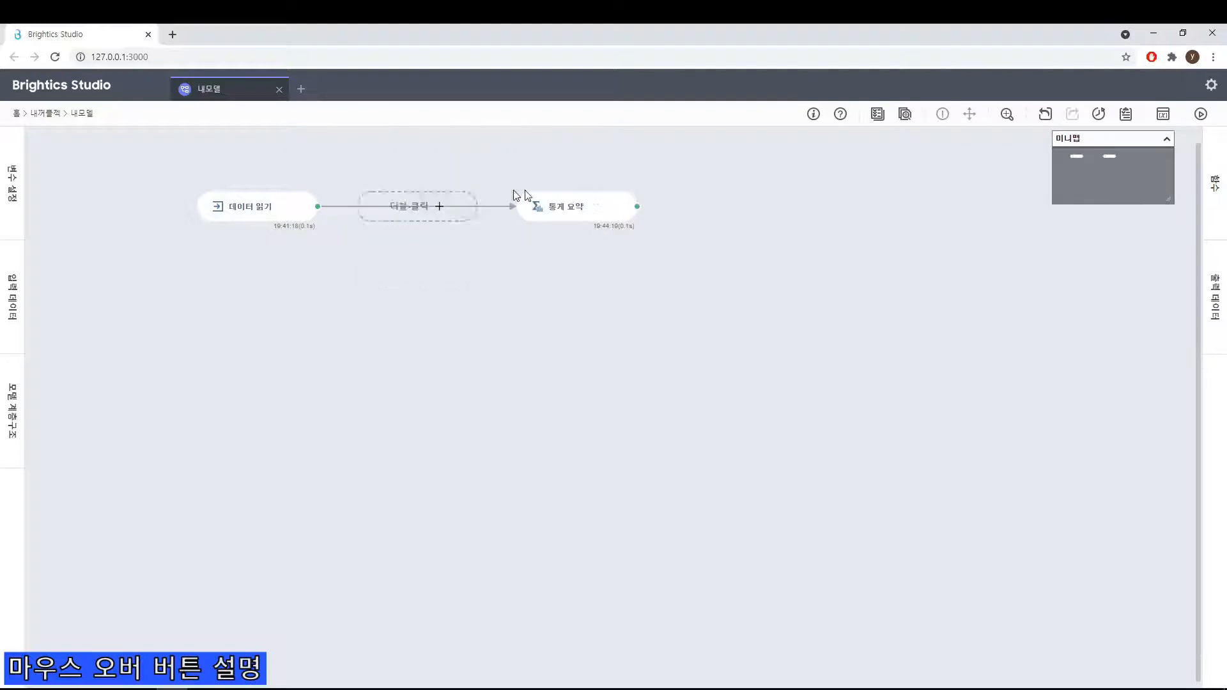
pyautogui.click(570, 190)
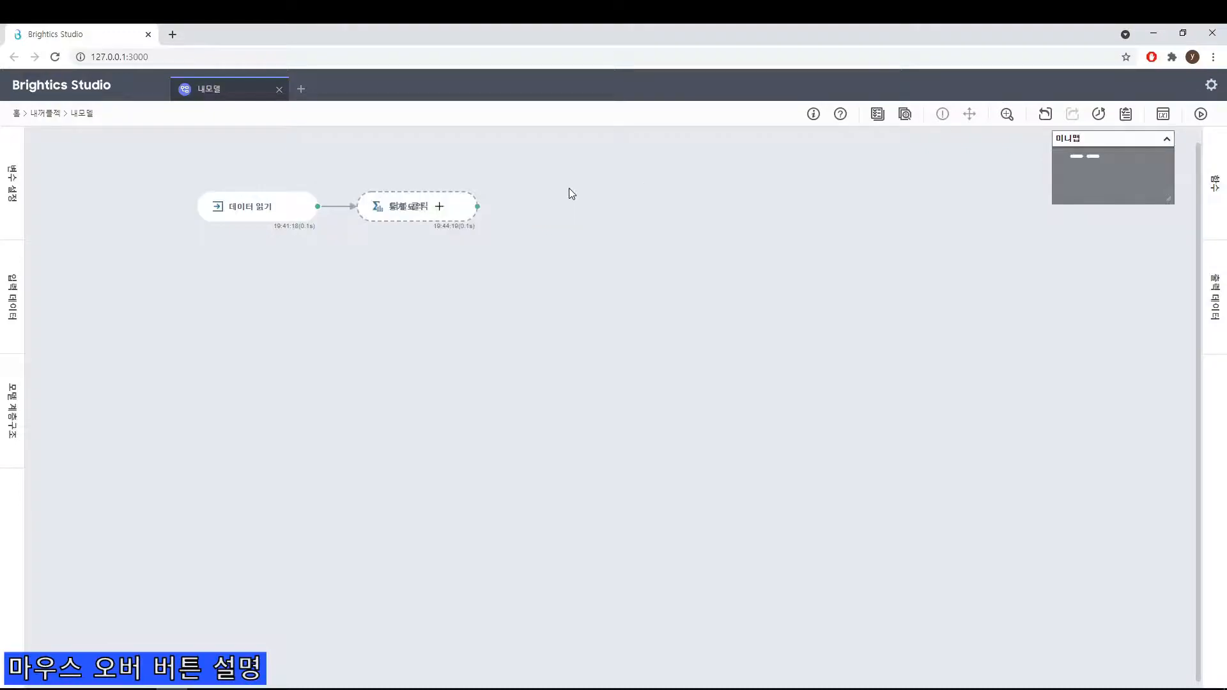
# - Shift 데이터 읽기 together with its connected 통계 요약 one position to the right and move both back
pyautogui.moveTo(281, 203)
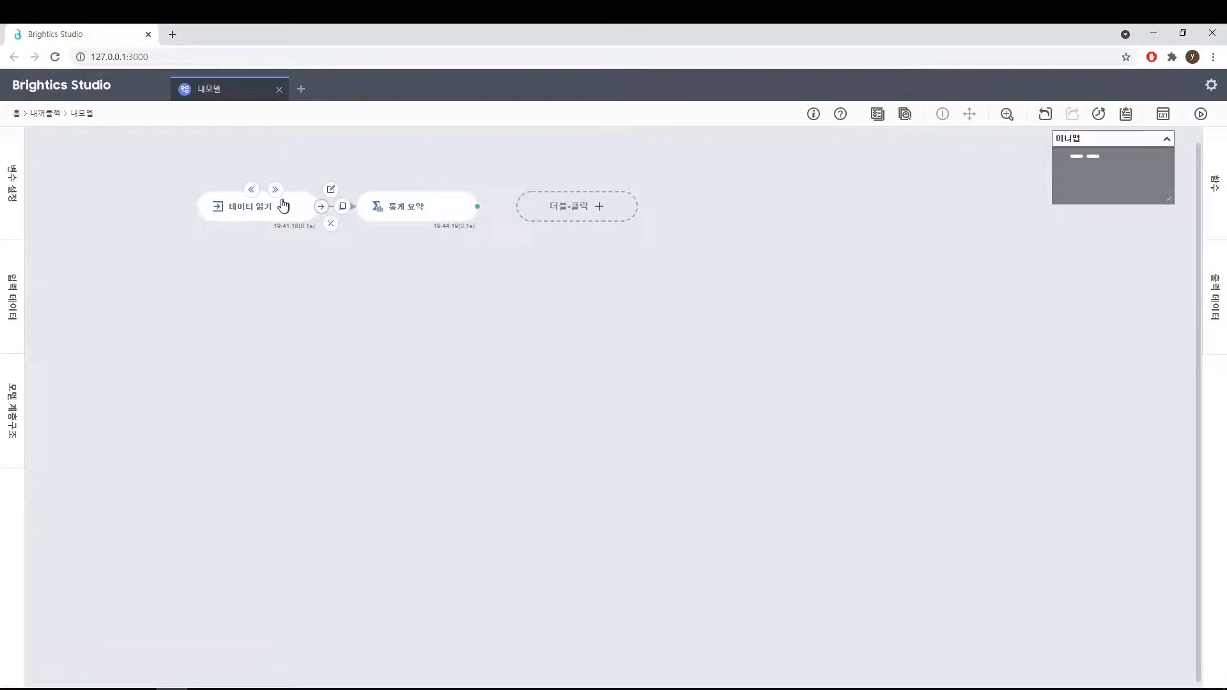
pyautogui.click(274, 190)
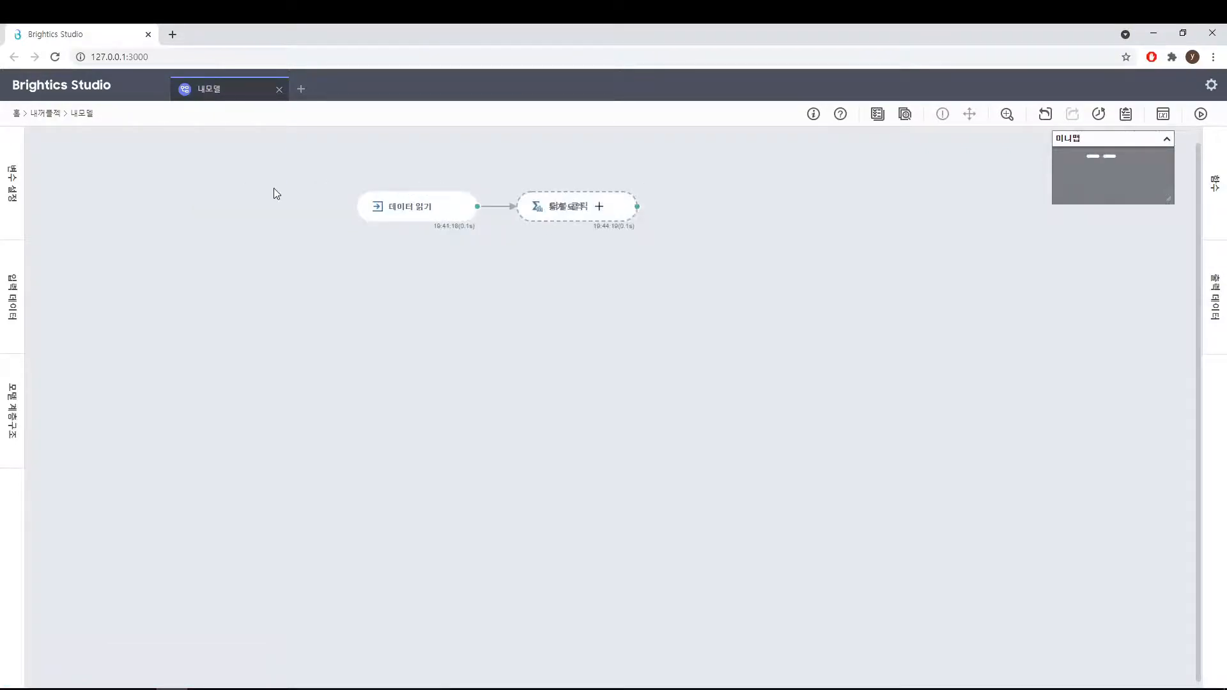
pyautogui.click(411, 190)
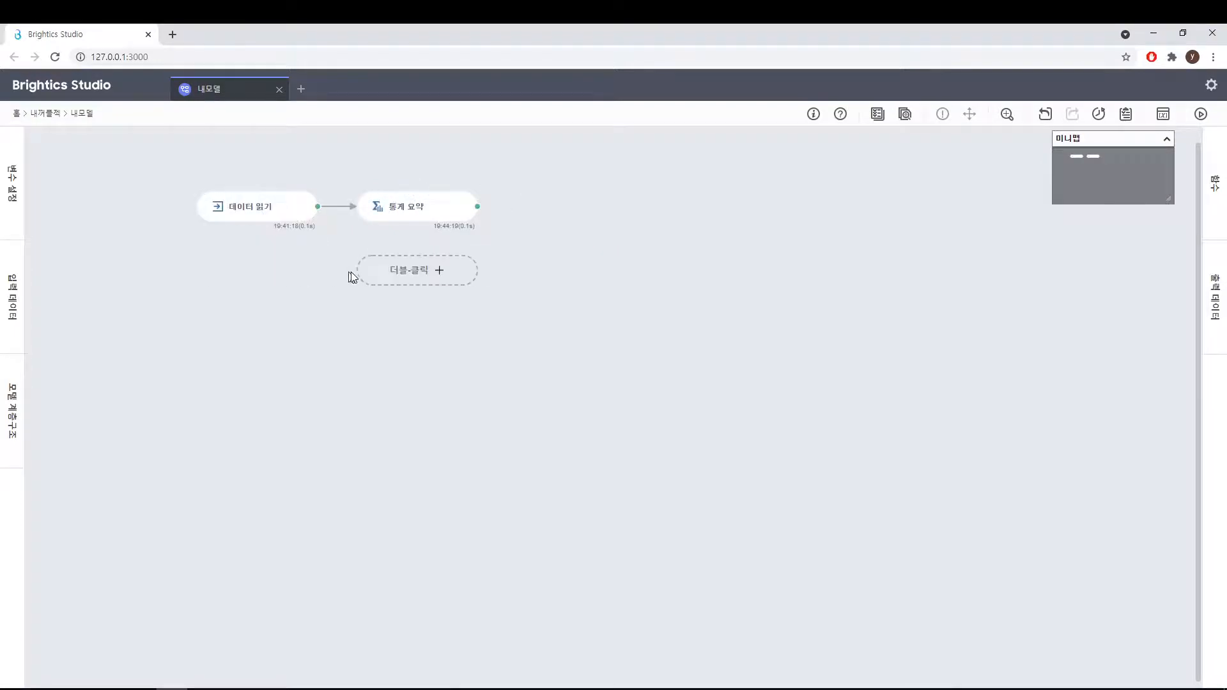
# - Duplicate the 통계 요약 function into the slot directly below the original
pyautogui.moveTo(414, 223)
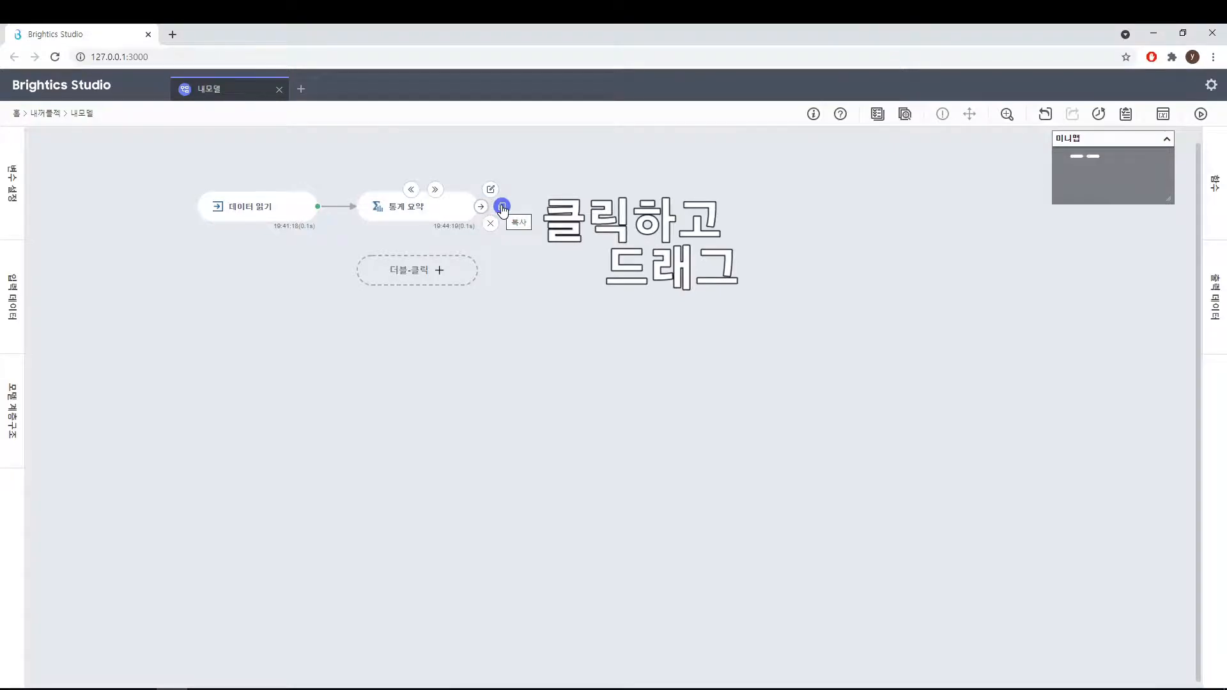
pyautogui.moveTo(501, 207); pyautogui.dragTo(363, 261)
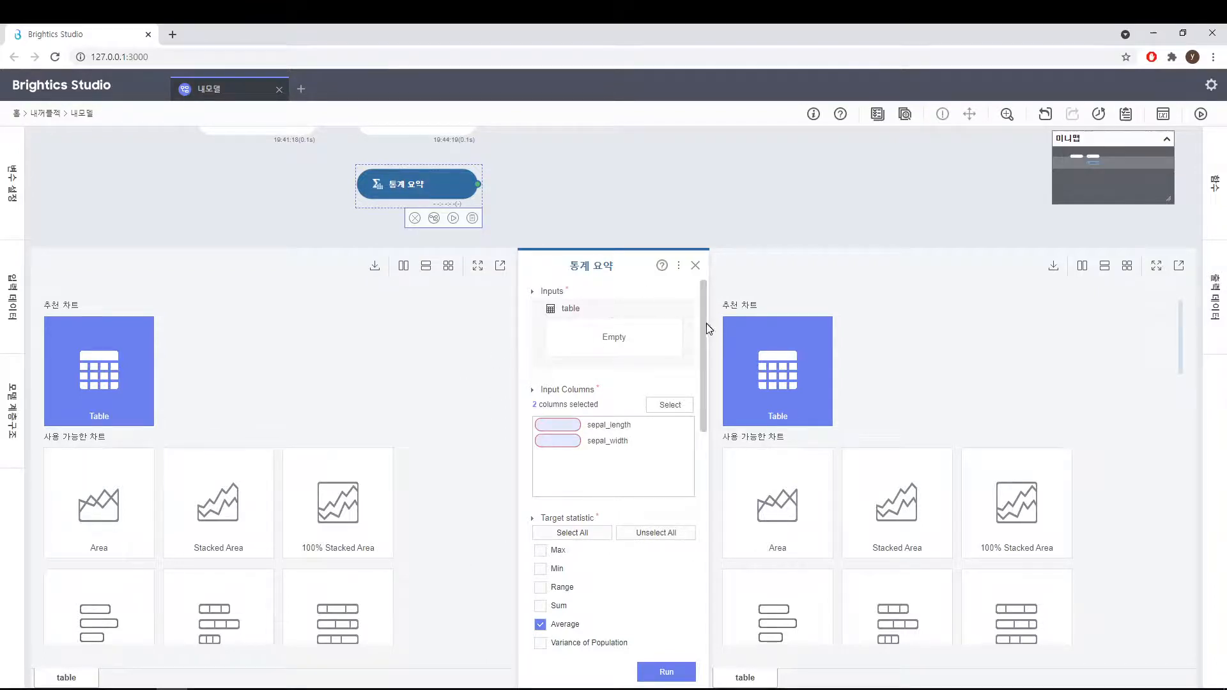
# - Try to run the duplicated 통계 요약 function without any input connected
pyautogui.moveTo(700, 413)
pyautogui.mouseDown()
pyautogui.moveTo(696, 610)
pyautogui.moveTo(703, 395)
pyautogui.mouseUp()
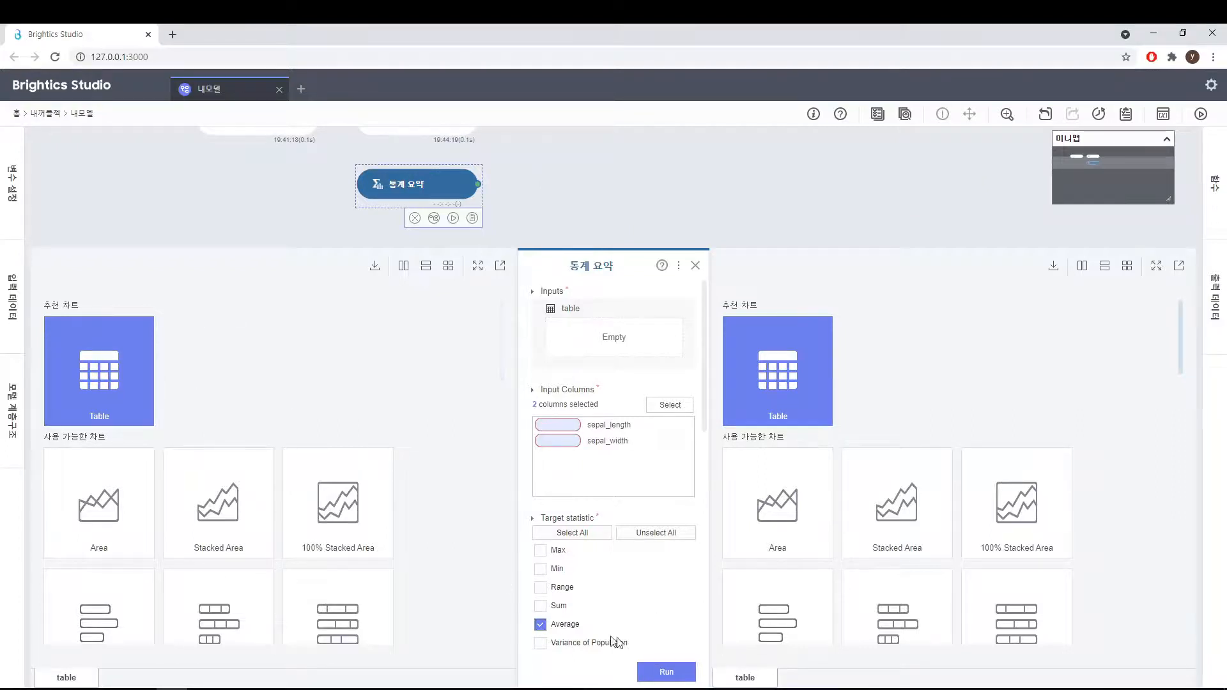
pyautogui.click(667, 671)
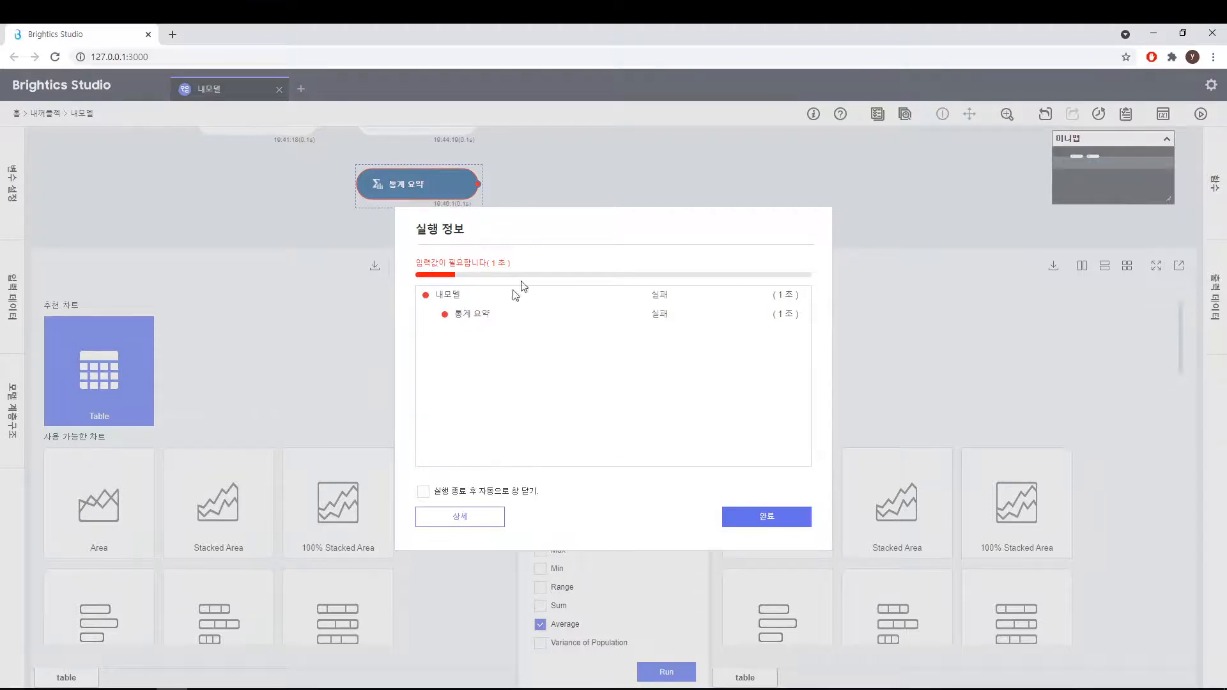
pyautogui.click(774, 519)
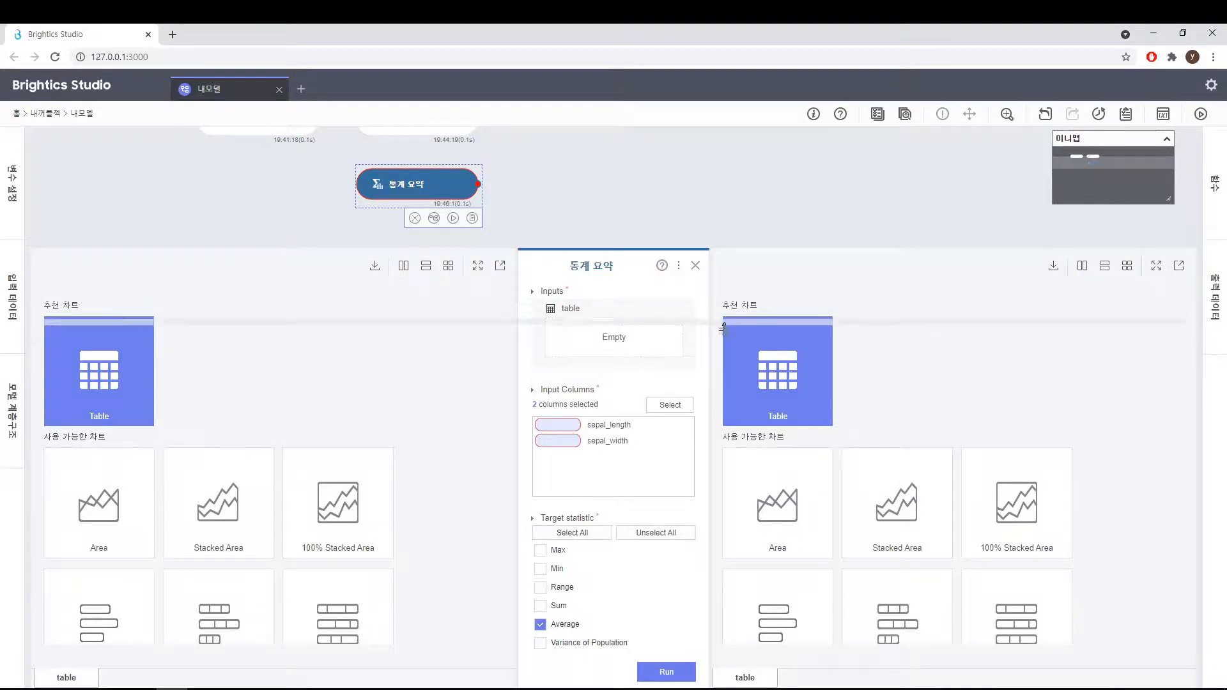
# - Connect 데이터 읽기 to the duplicated 통계 요약 function as its input table
pyautogui.scroll(2, 603, 269)
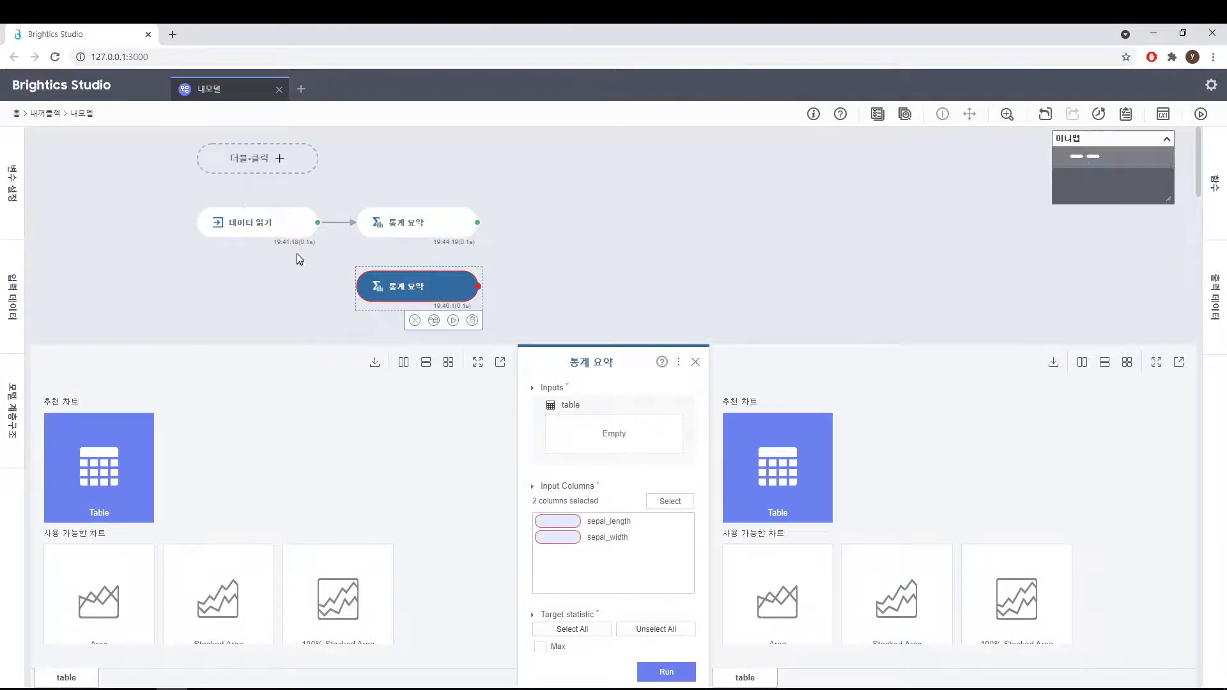
pyautogui.moveTo(302, 237)
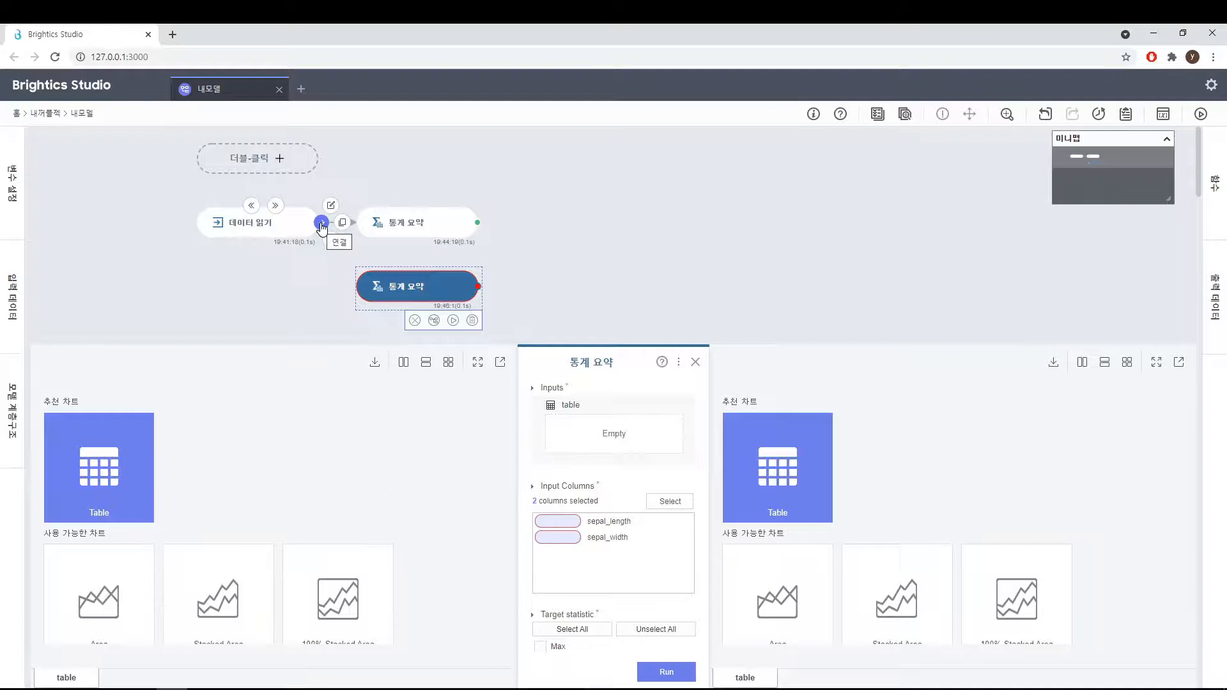
pyautogui.moveTo(322, 225); pyautogui.dragTo(411, 297)
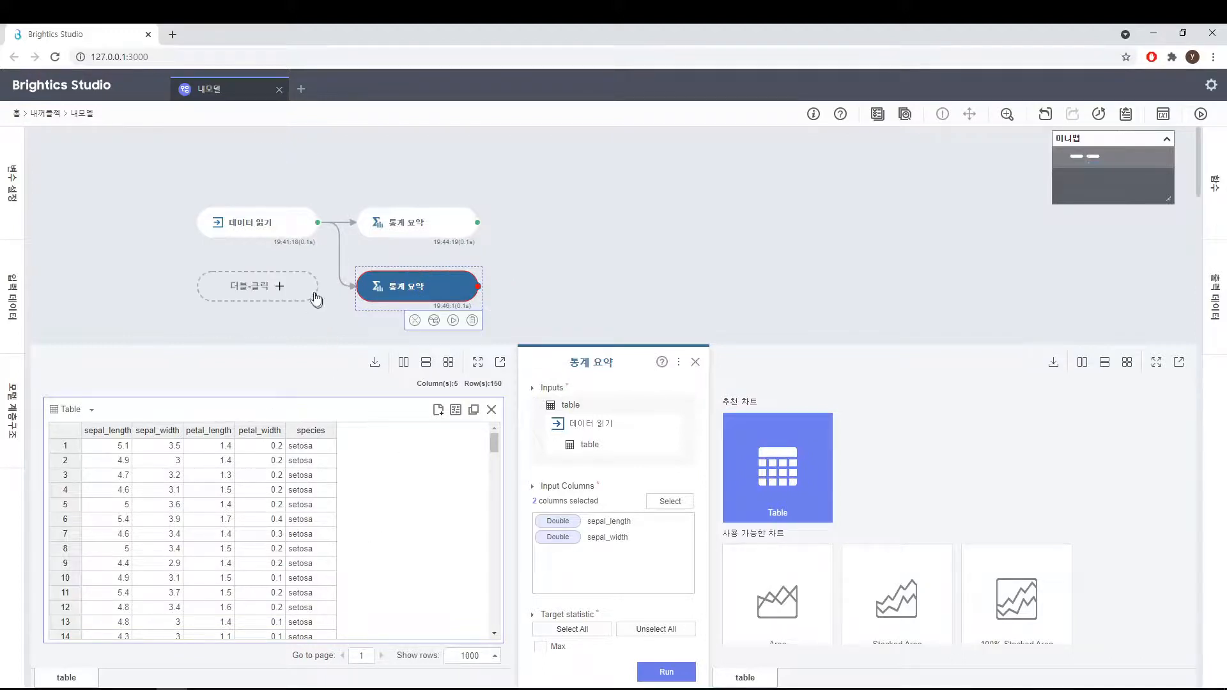
# - Run the connected 통계 요약 duplicate, dismiss the run report and close the function's editor
pyautogui.moveTo(273, 238)
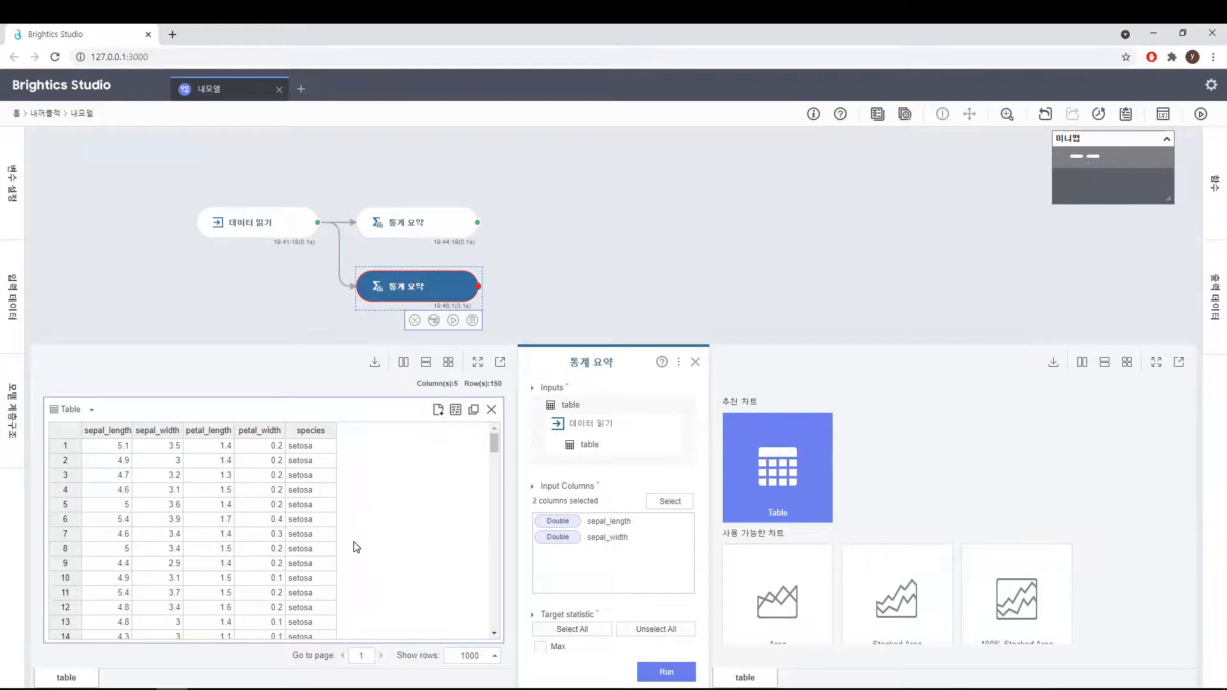
pyautogui.click(676, 674)
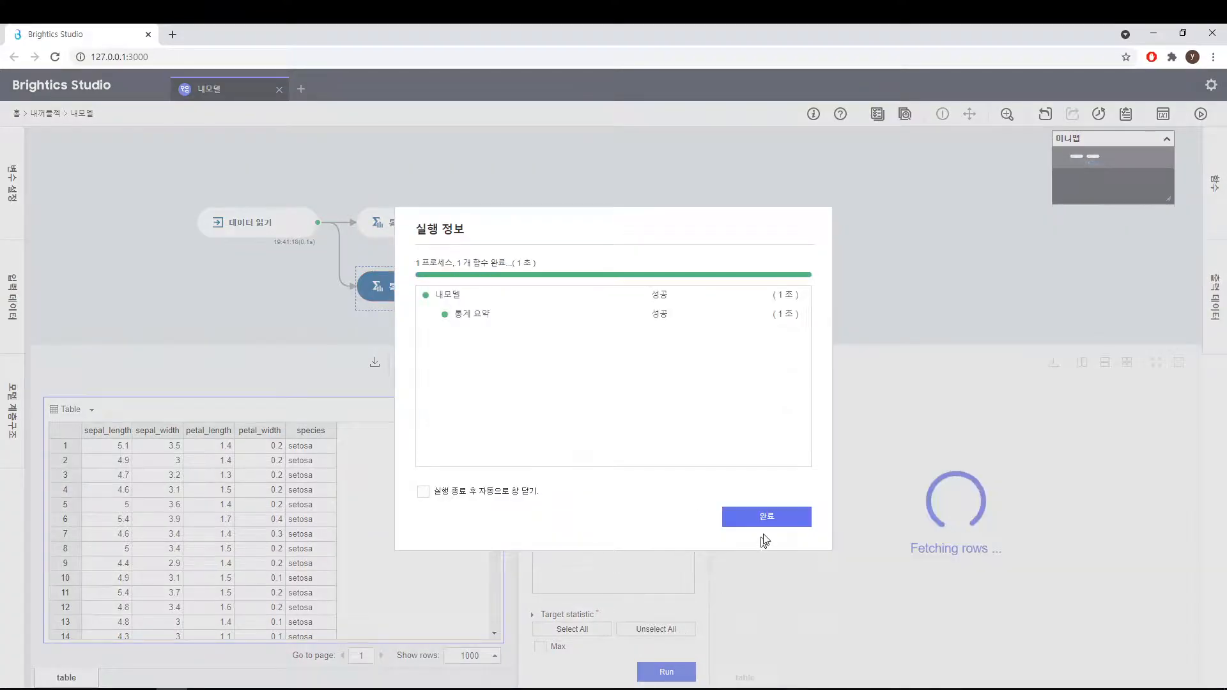
pyautogui.click(779, 517)
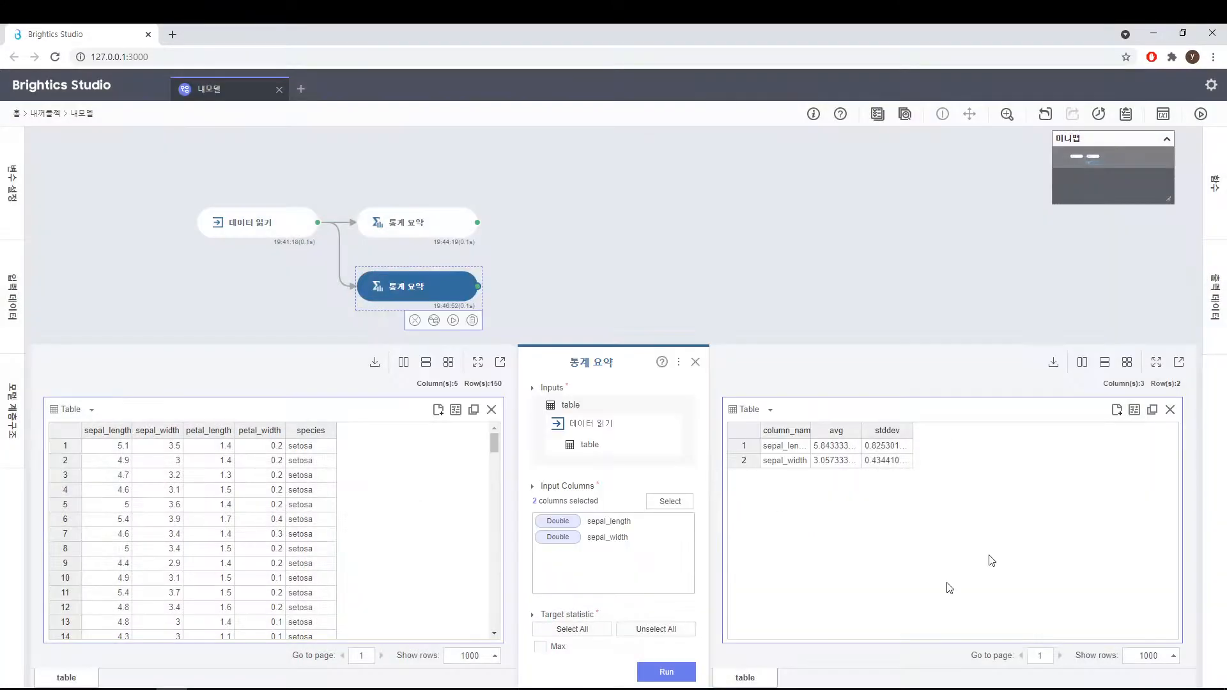
pyautogui.click(695, 361)
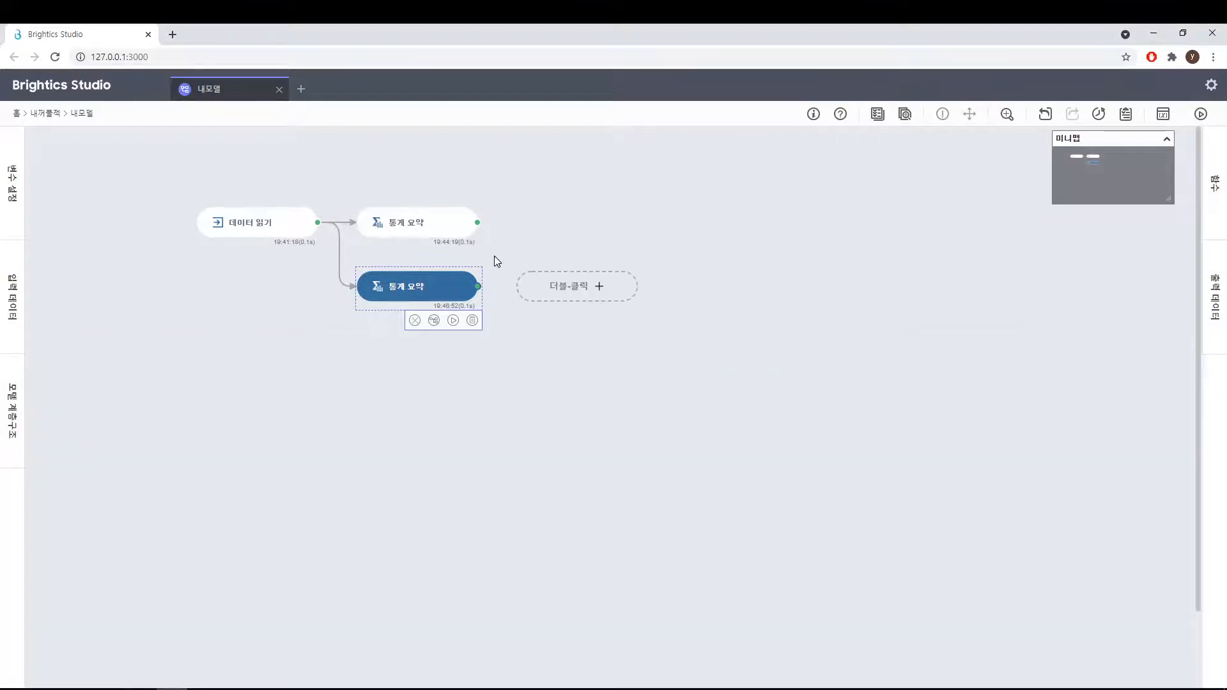
# - Duplicate the original 통계 요약 function again, placing this copy below the second one
pyautogui.moveTo(438, 238)
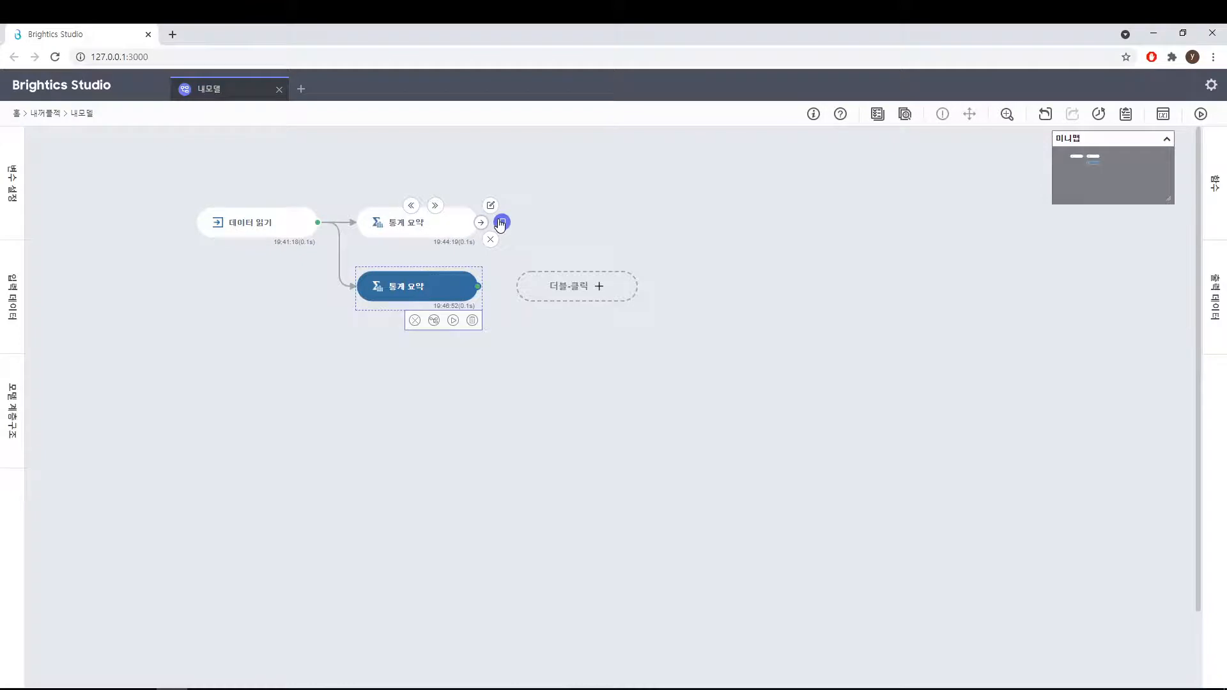
pyautogui.click(501, 223)
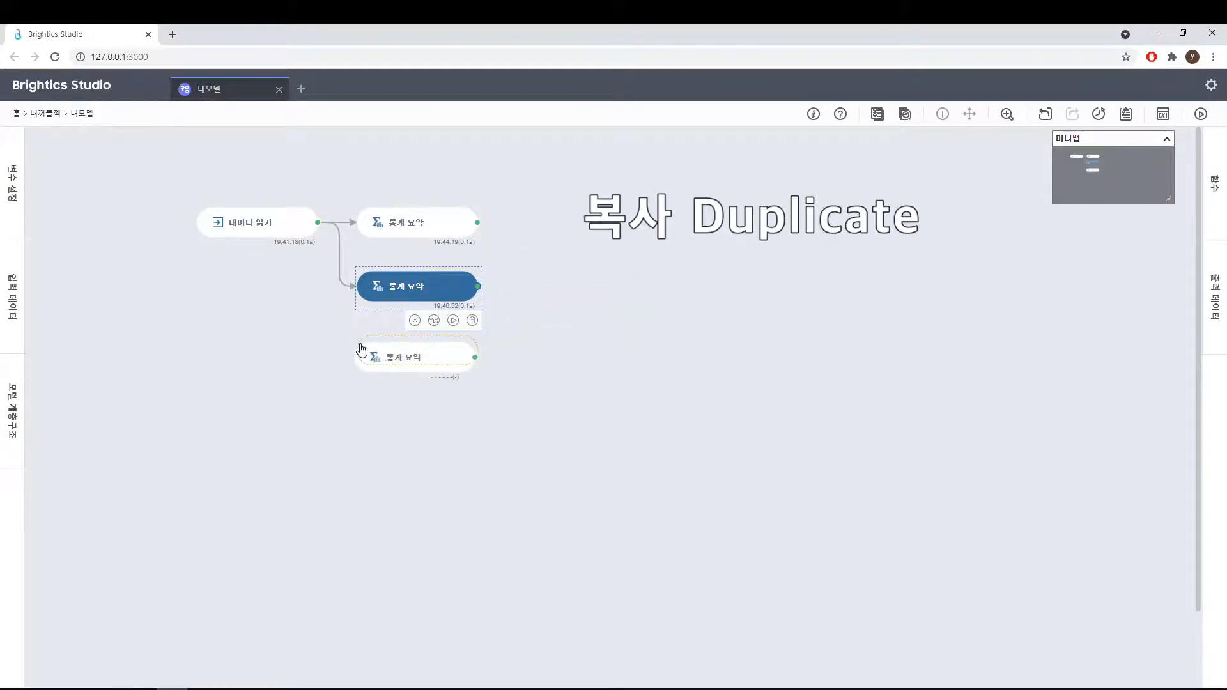
pyautogui.click(361, 348)
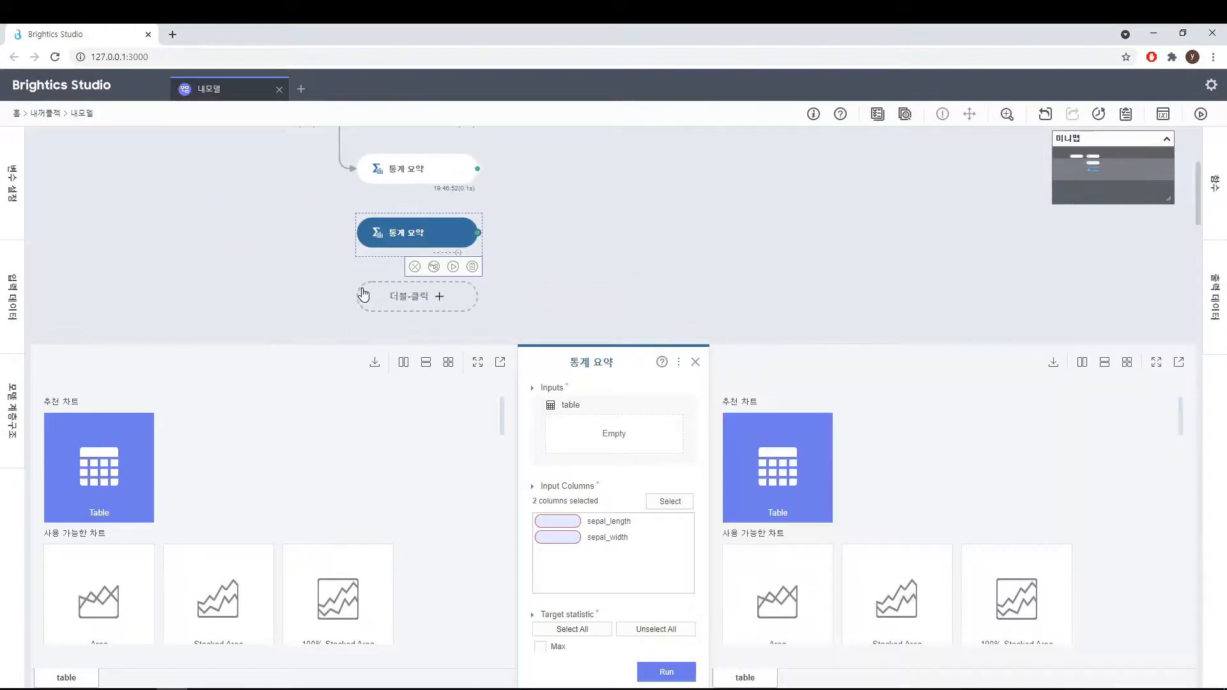
# - Connect 데이터 읽기 to the third 통계 요약 function
pyautogui.moveTo(362, 294)
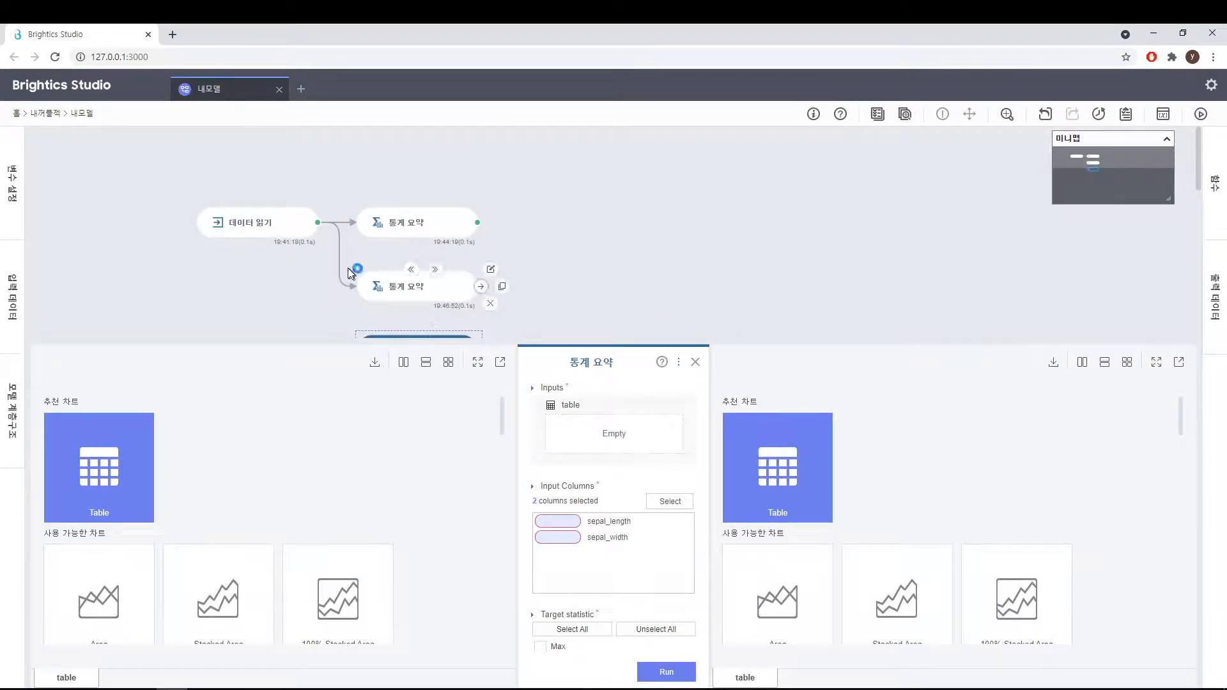
pyautogui.click(321, 224)
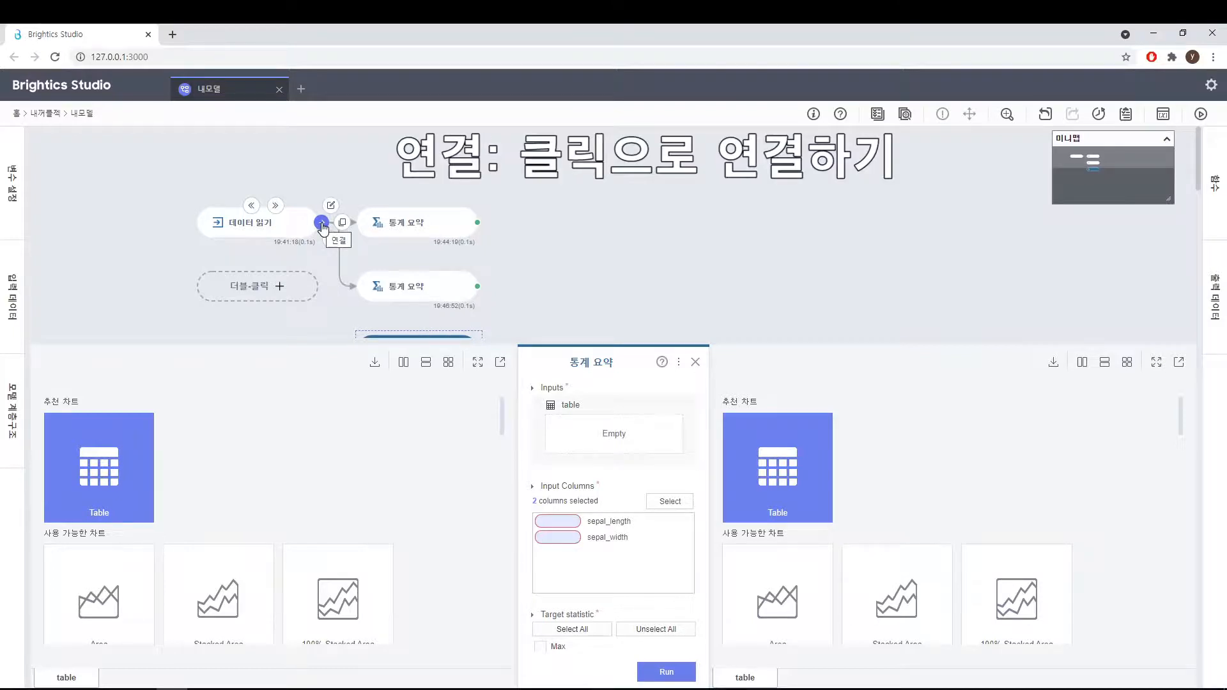
pyautogui.click(322, 224)
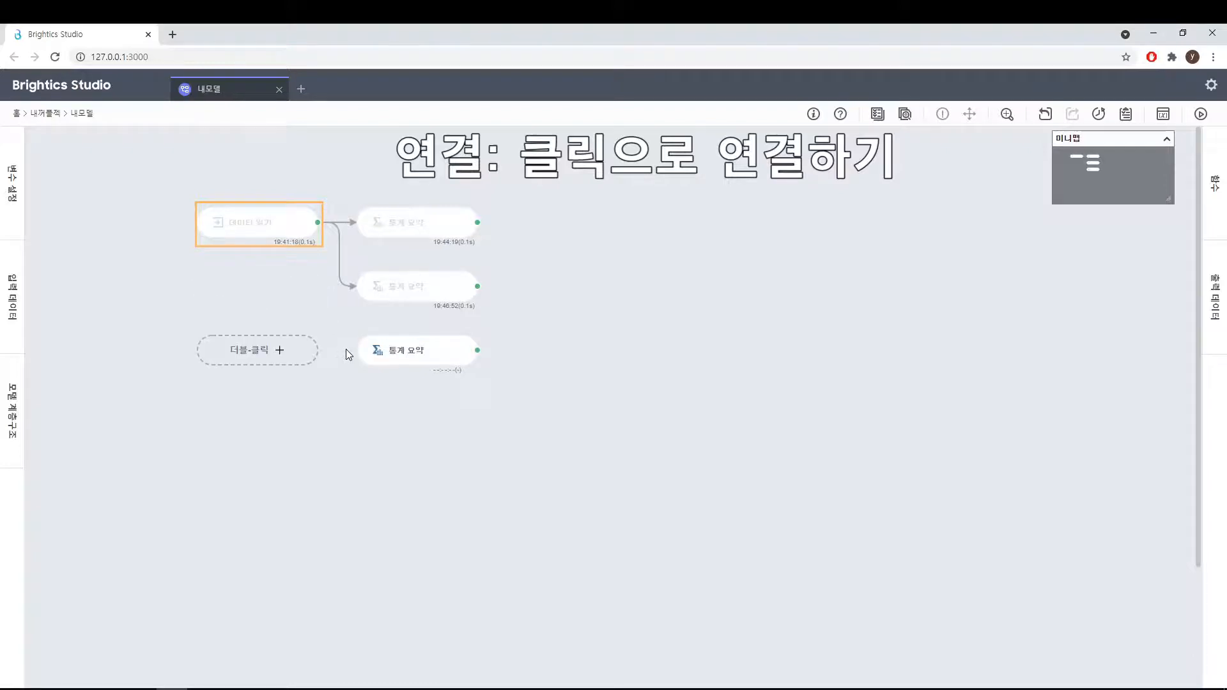
pyautogui.click(423, 358)
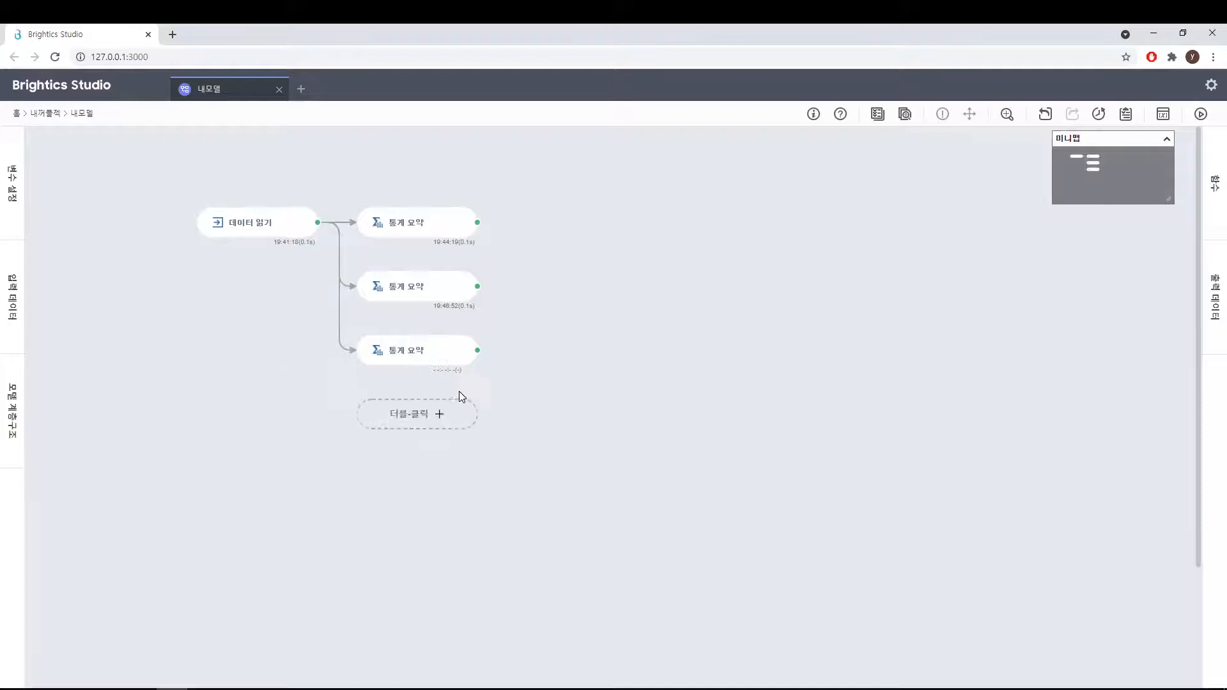
# - Delete the link between 데이터 읽기 and the third 통계 요약 function and connect the two again
pyautogui.moveTo(453, 399)
pyautogui.moveTo(343, 328)
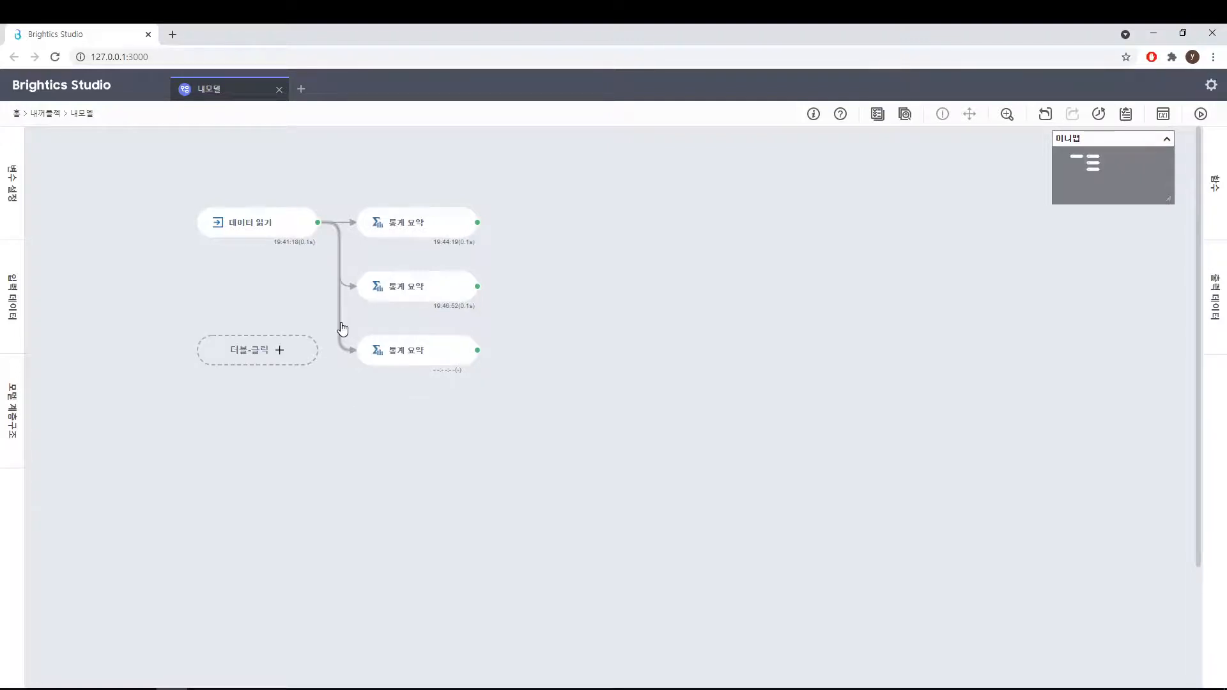
pyautogui.click(343, 328)
pyautogui.click(340, 340)
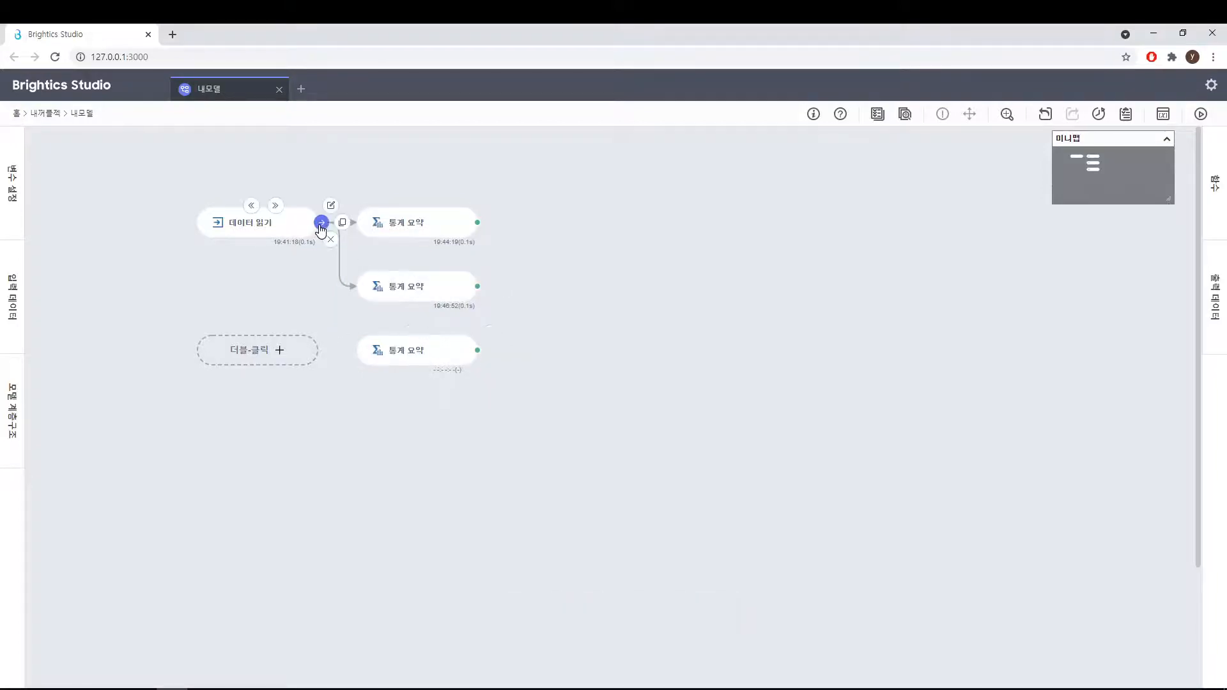
pyautogui.moveTo(321, 228); pyautogui.dragTo(415, 359)
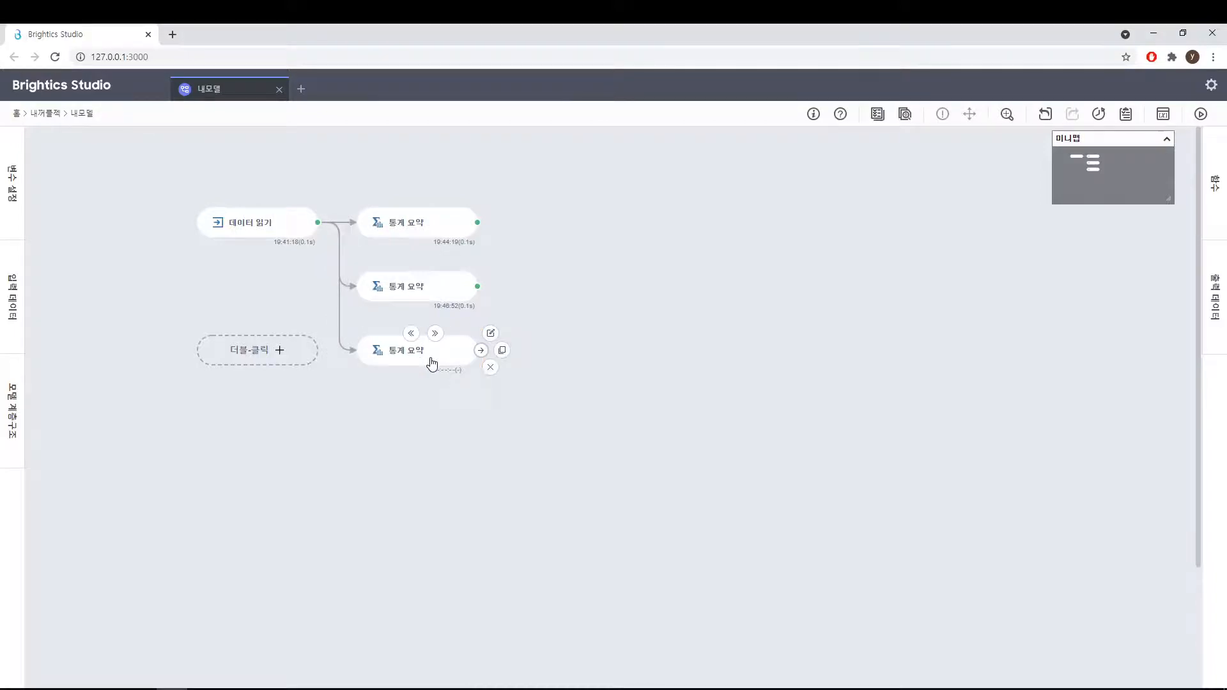
# - Change the third 통계 요약 function to 상관관계 from the complete function list
pyautogui.click(432, 363)
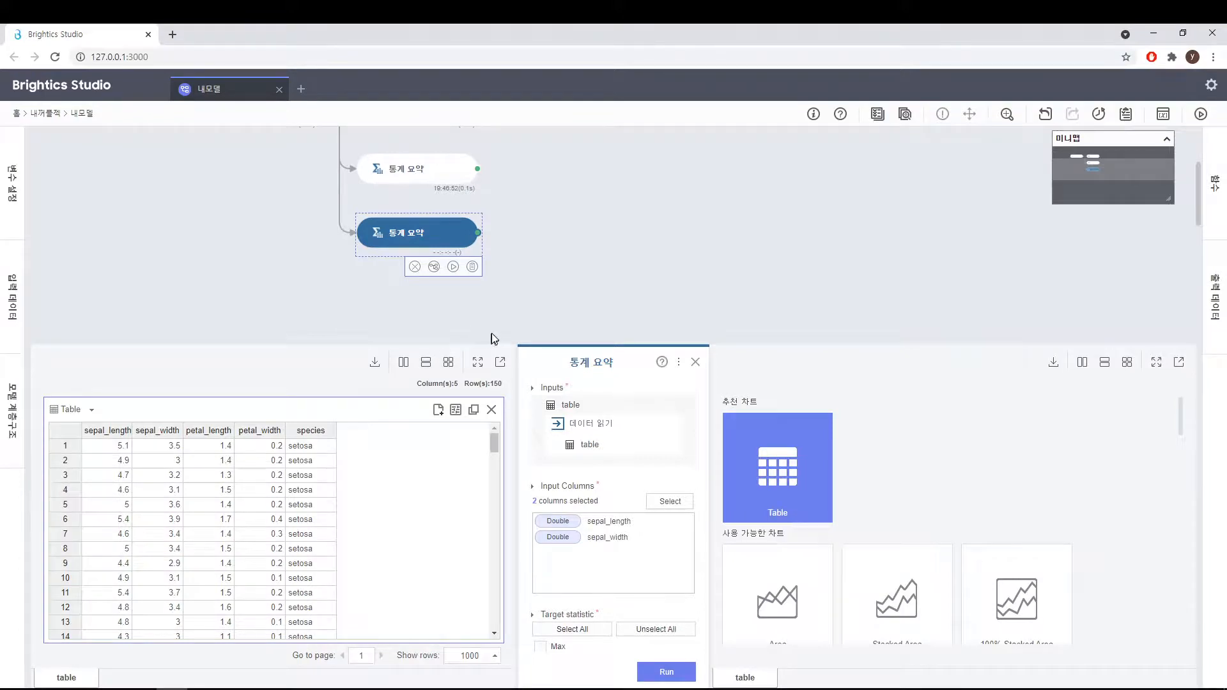
pyautogui.moveTo(482, 235)
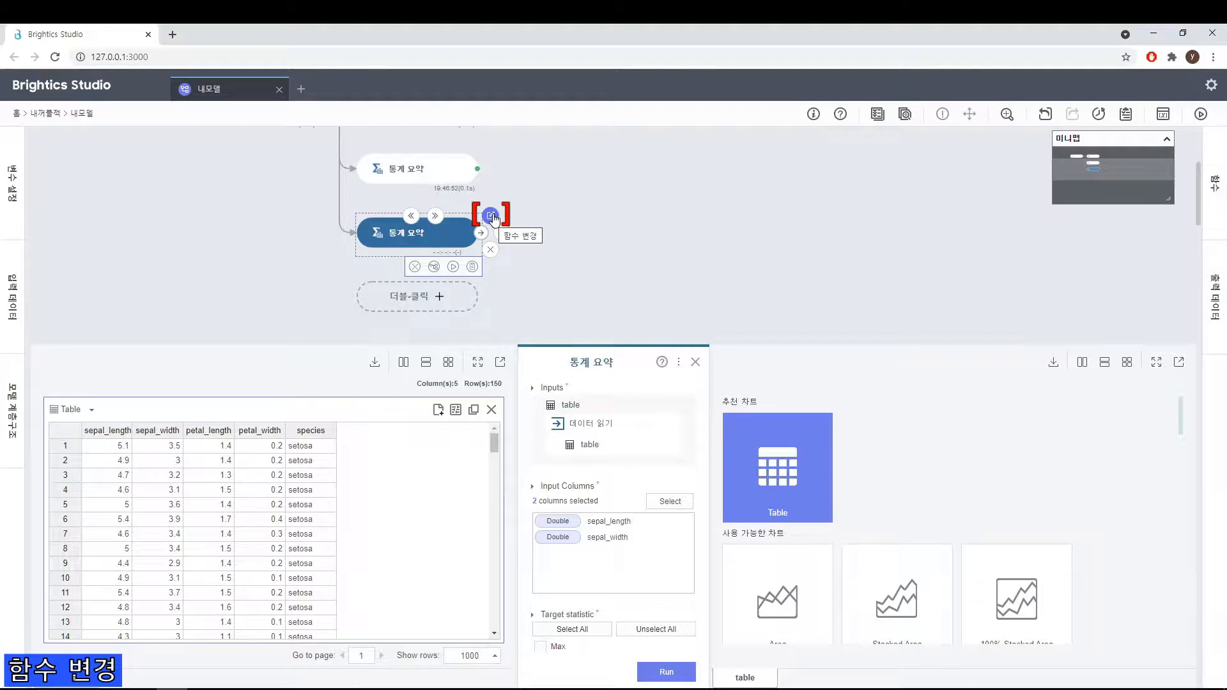
pyautogui.click(491, 217)
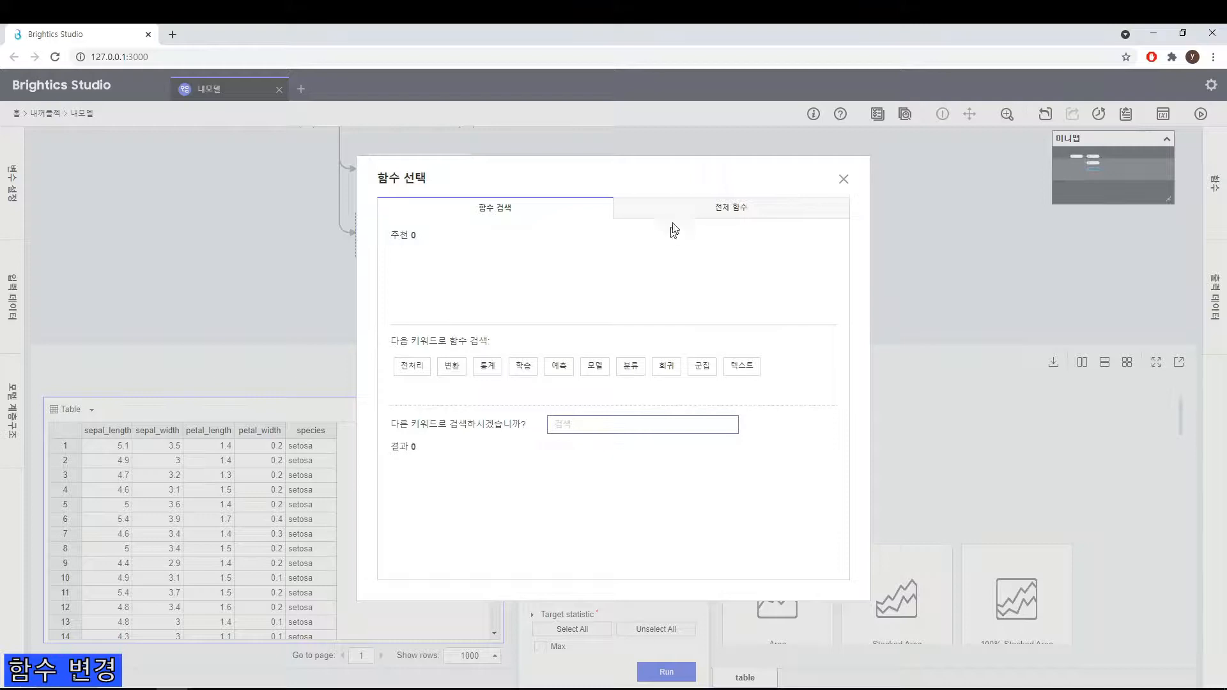
pyautogui.click(688, 215)
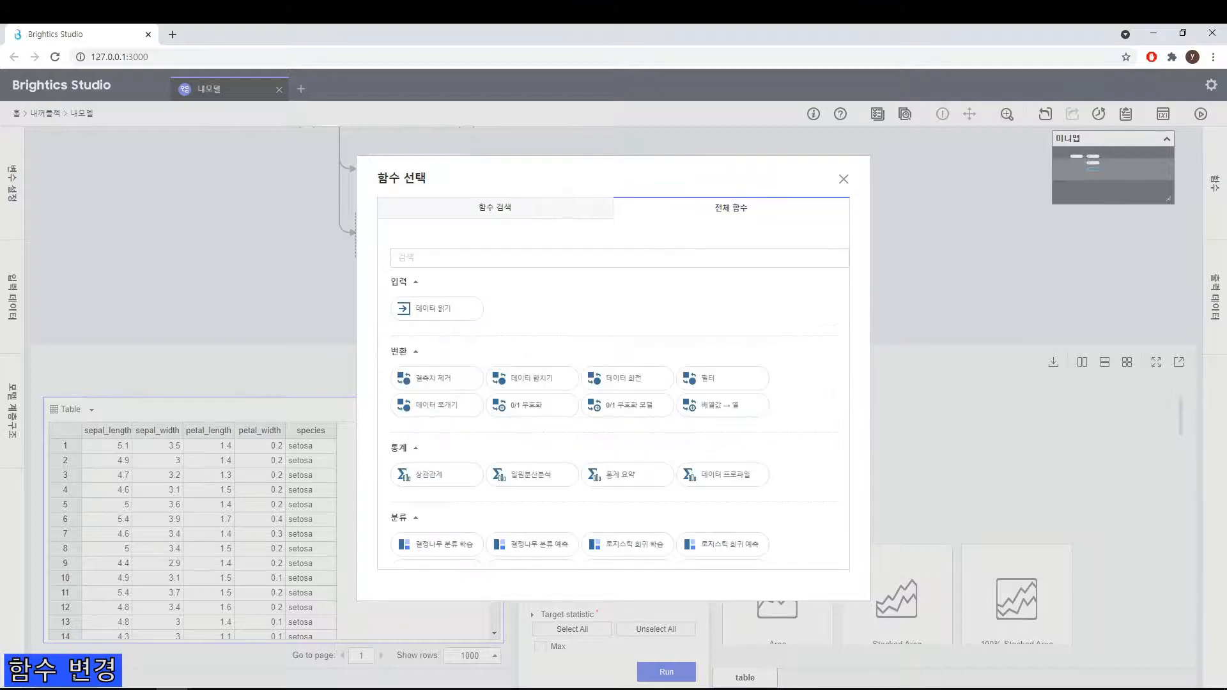
pyautogui.click(636, 261)
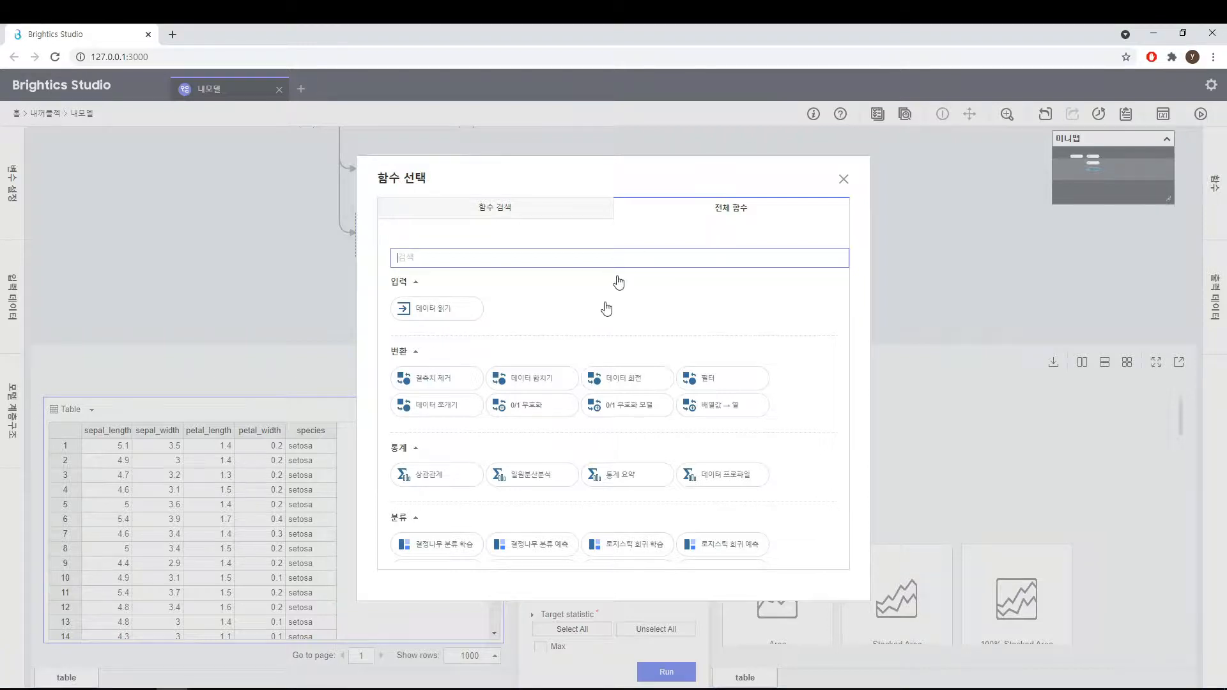
pyautogui.click(438, 478)
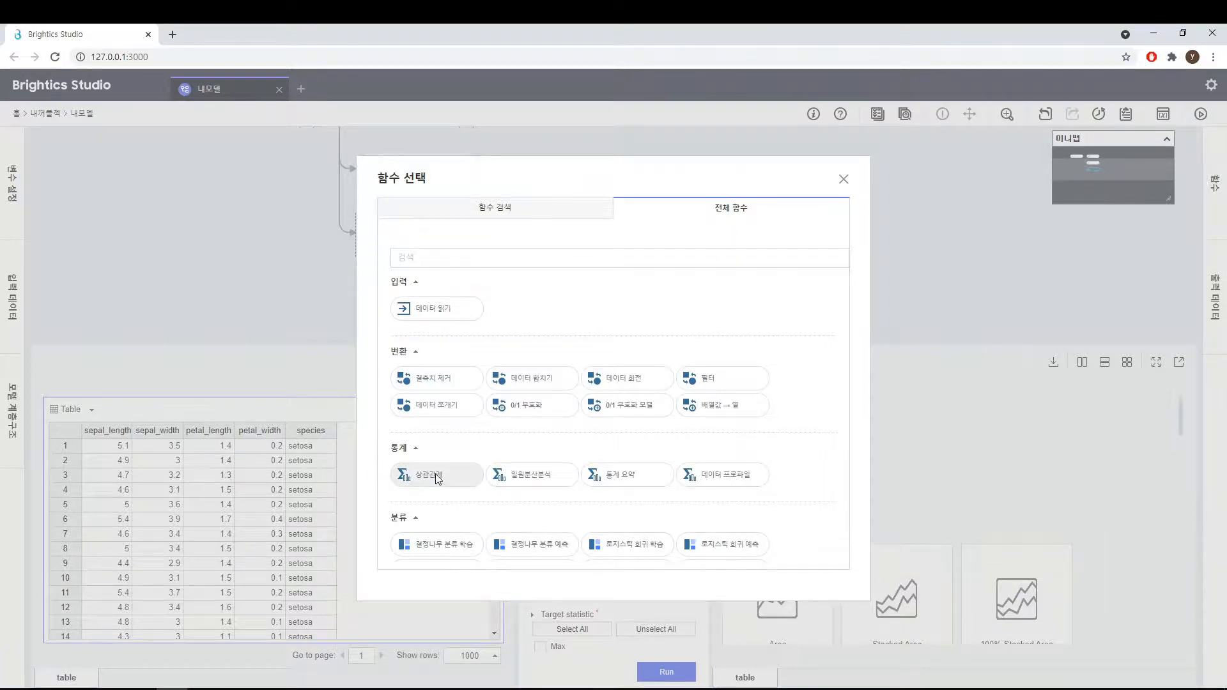
pyautogui.click(436, 477)
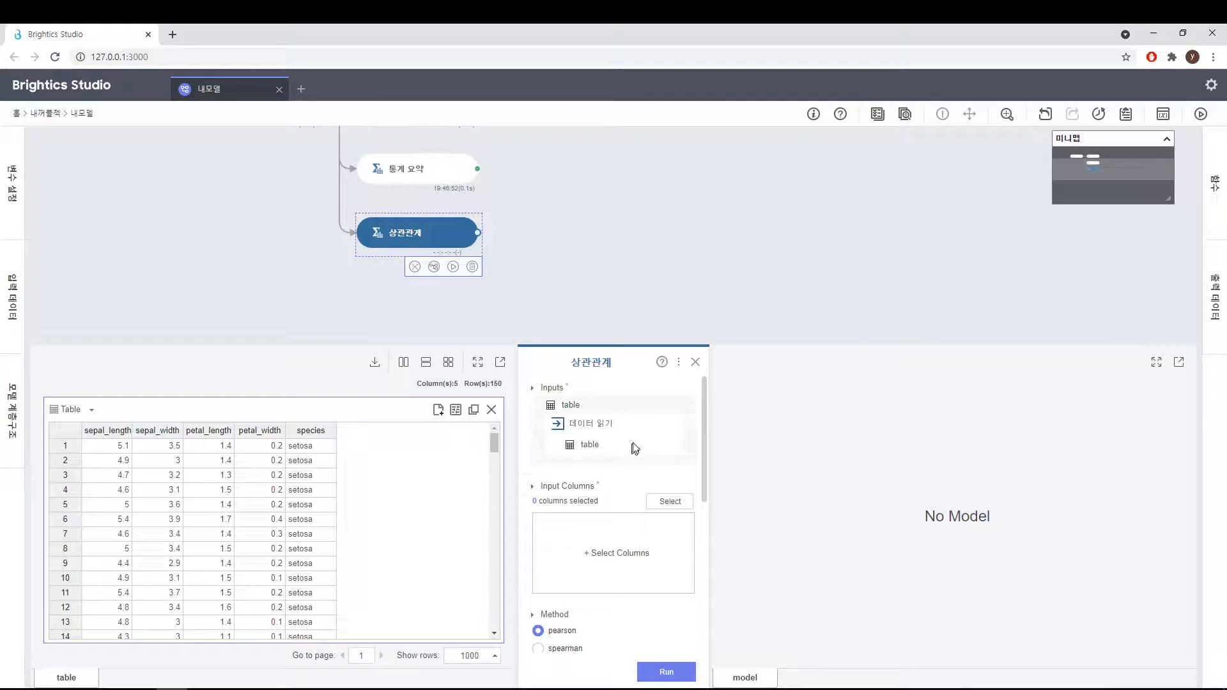
# - Run 상관관계 with sepal_length and sepal_width as input columns, review the correlation results and close the function's editor
pyautogui.click(668, 504)
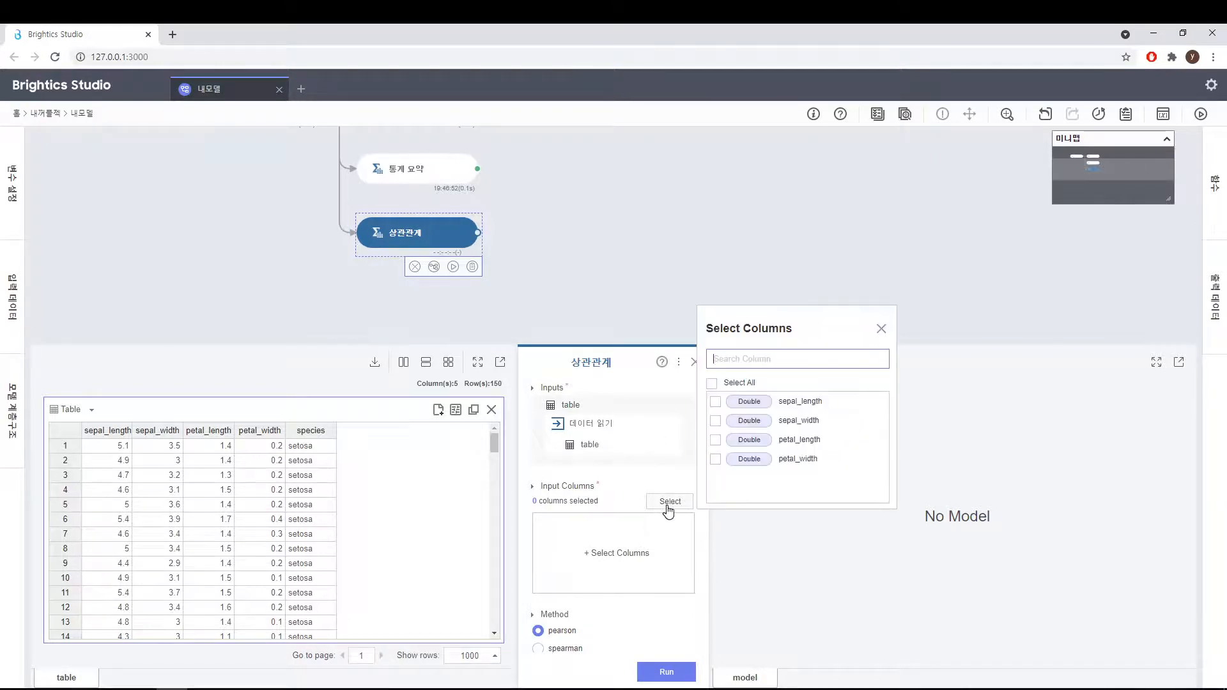
pyautogui.click(715, 402)
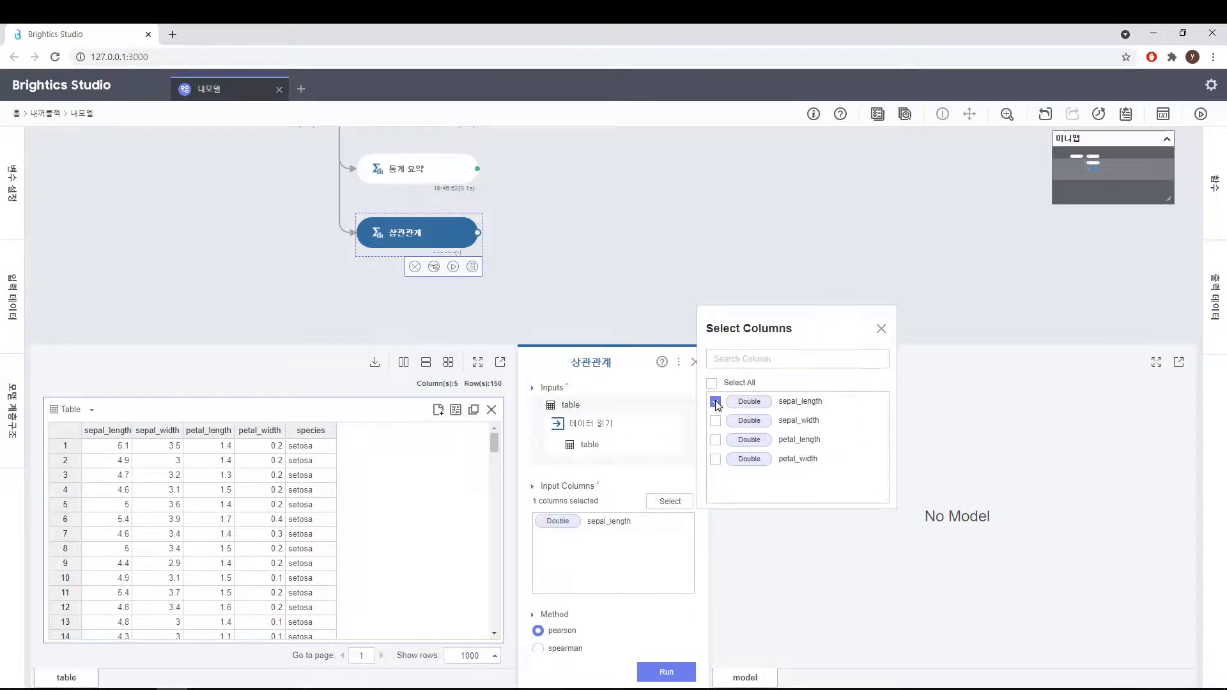
pyautogui.click(717, 422)
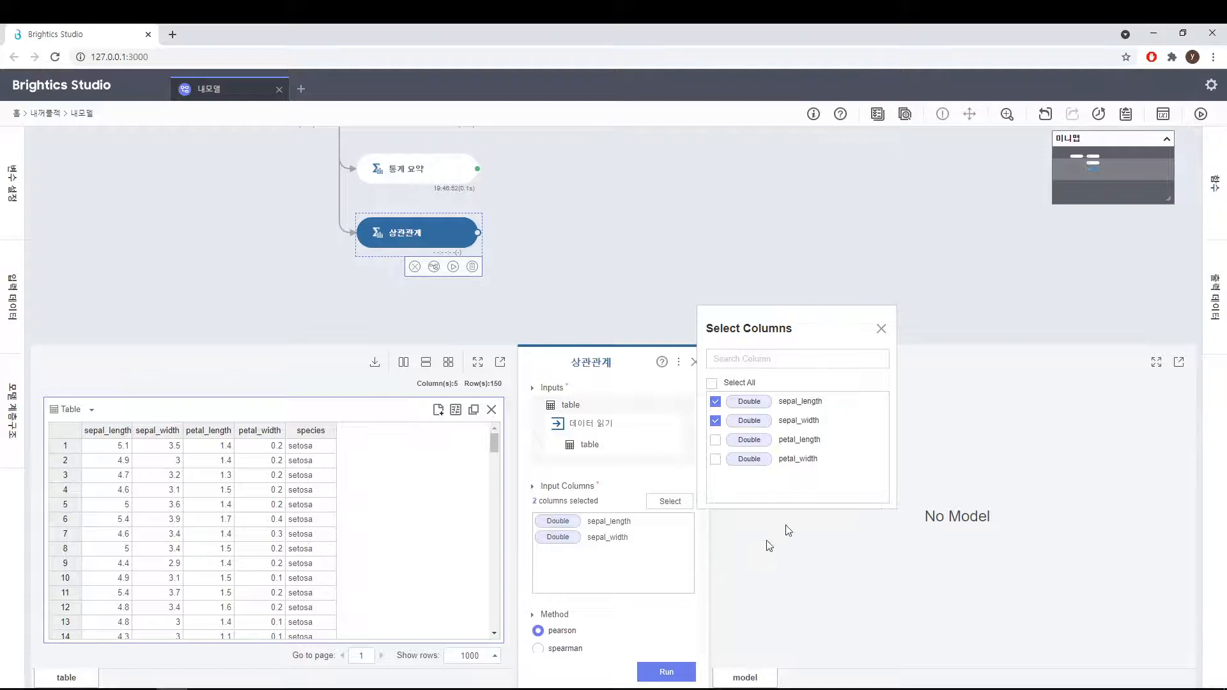
pyautogui.click(659, 671)
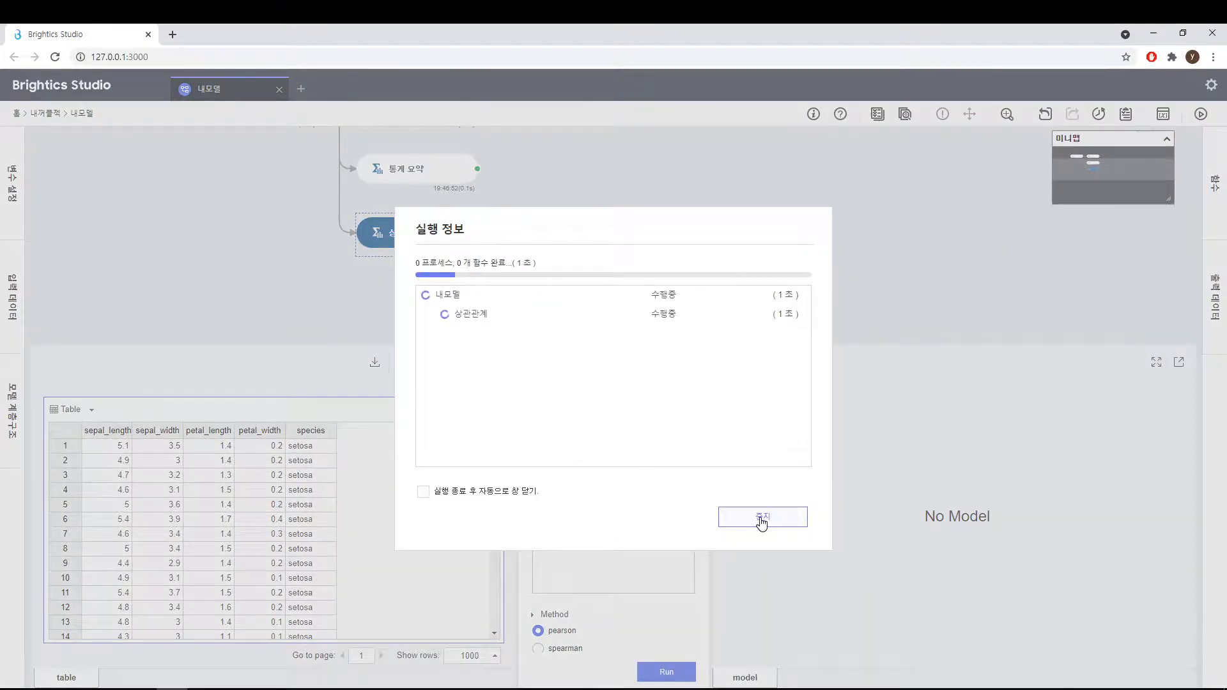
pyautogui.click(764, 519)
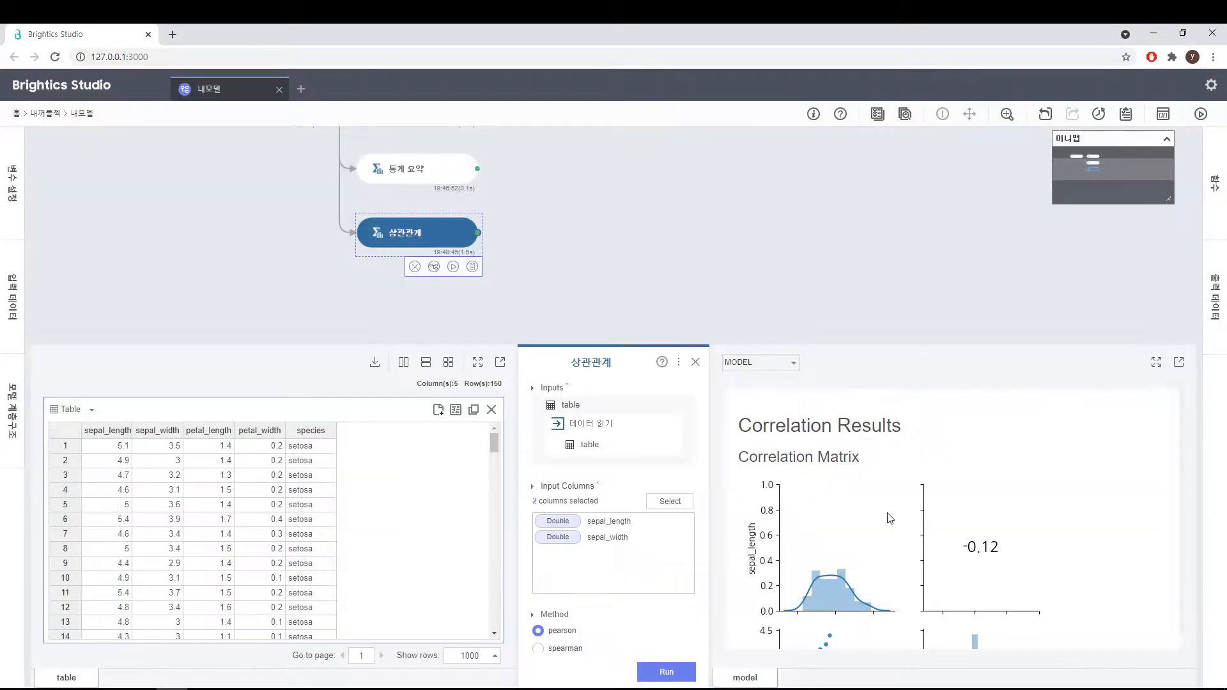
pyautogui.scroll(-4, 1172, 567)
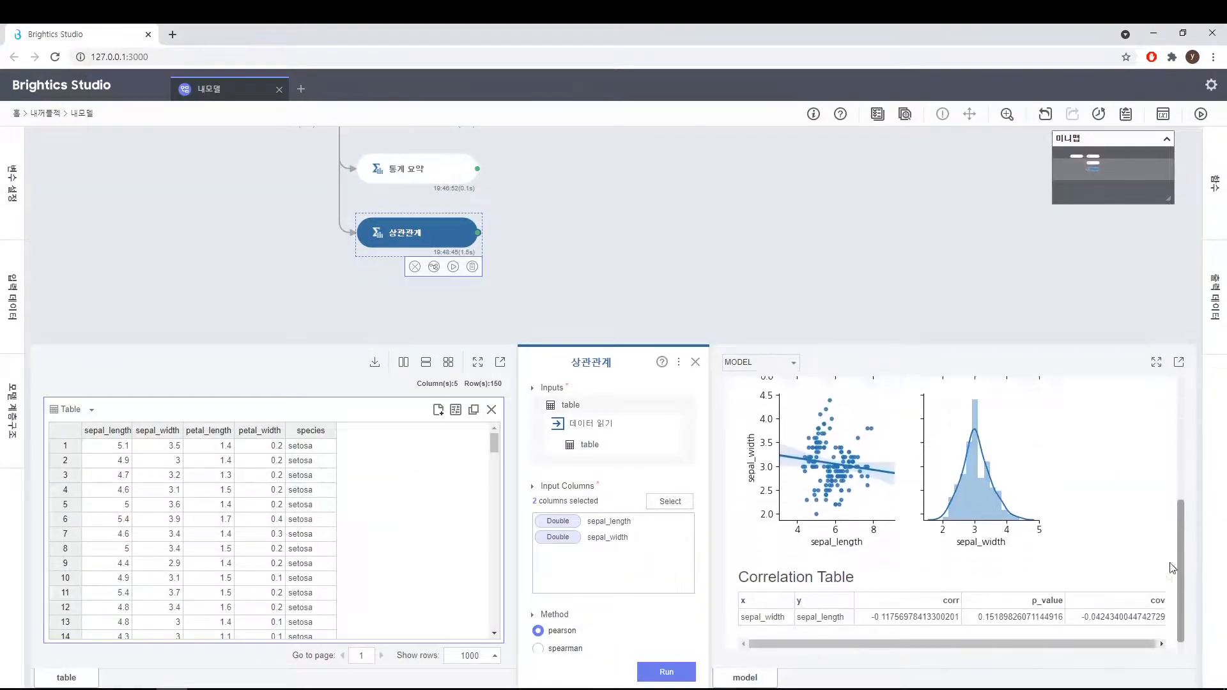
pyautogui.moveTo(1169, 564); pyautogui.dragTo(1168, 623)
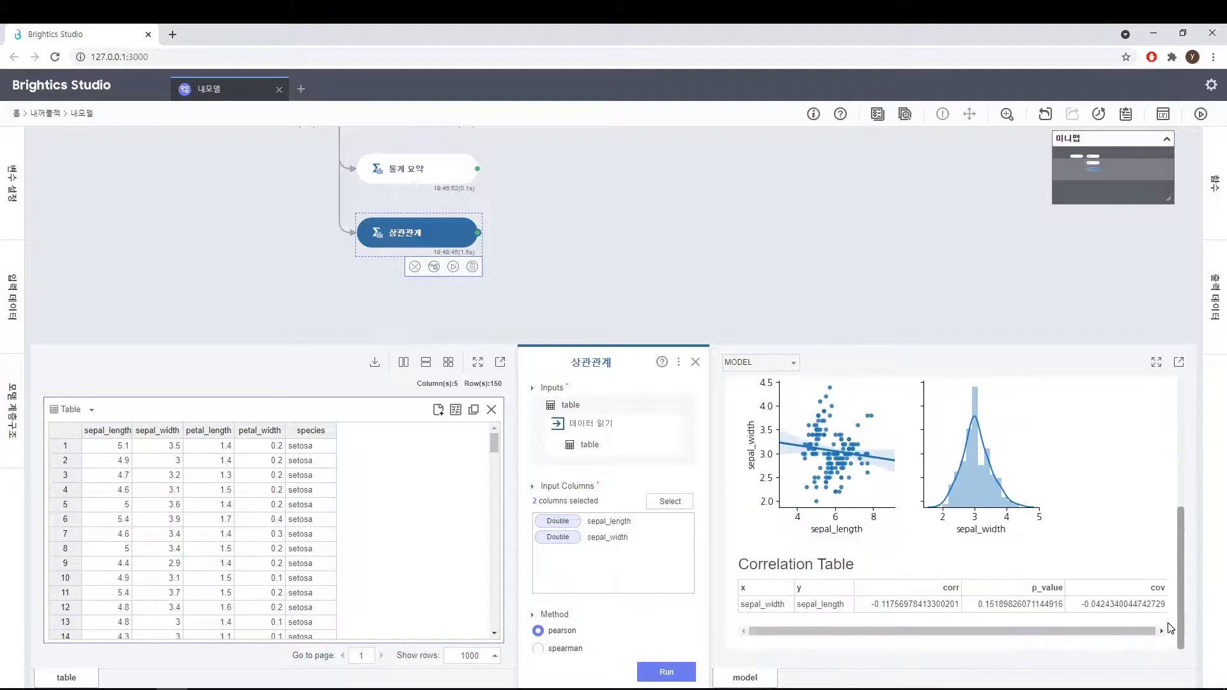
pyautogui.click(696, 362)
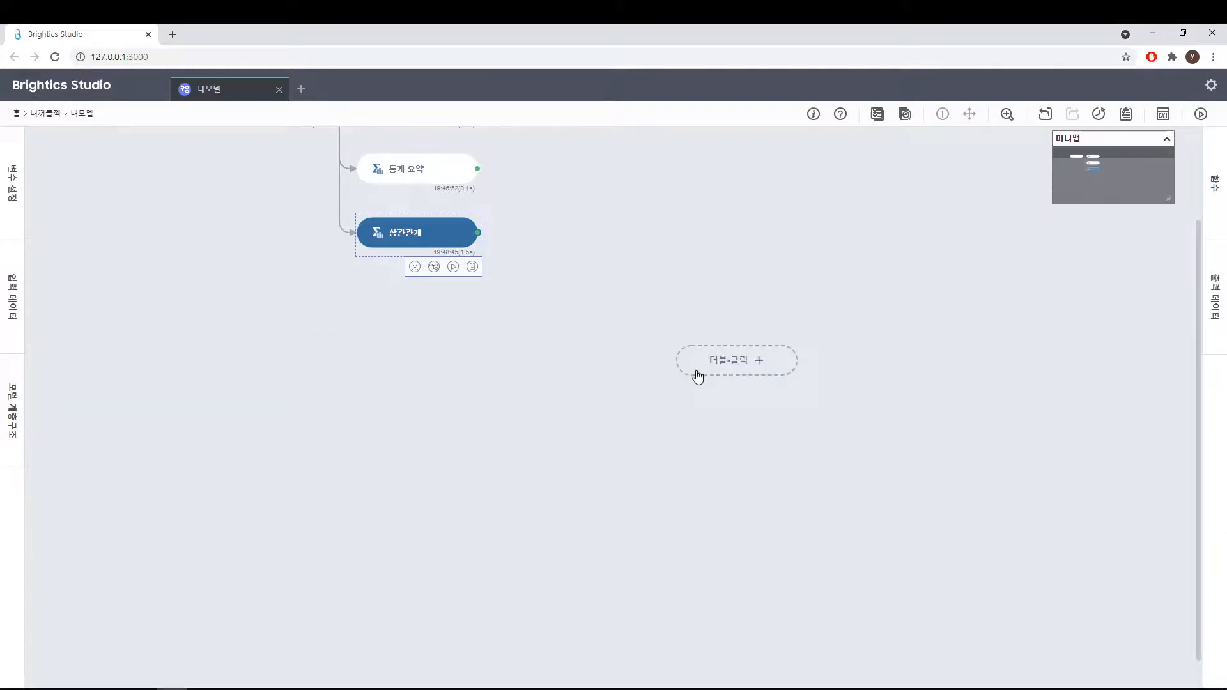
# - Set Group By to species in the second 통계 요약 function, run it and close its editor
pyautogui.scroll(2, 698, 378)
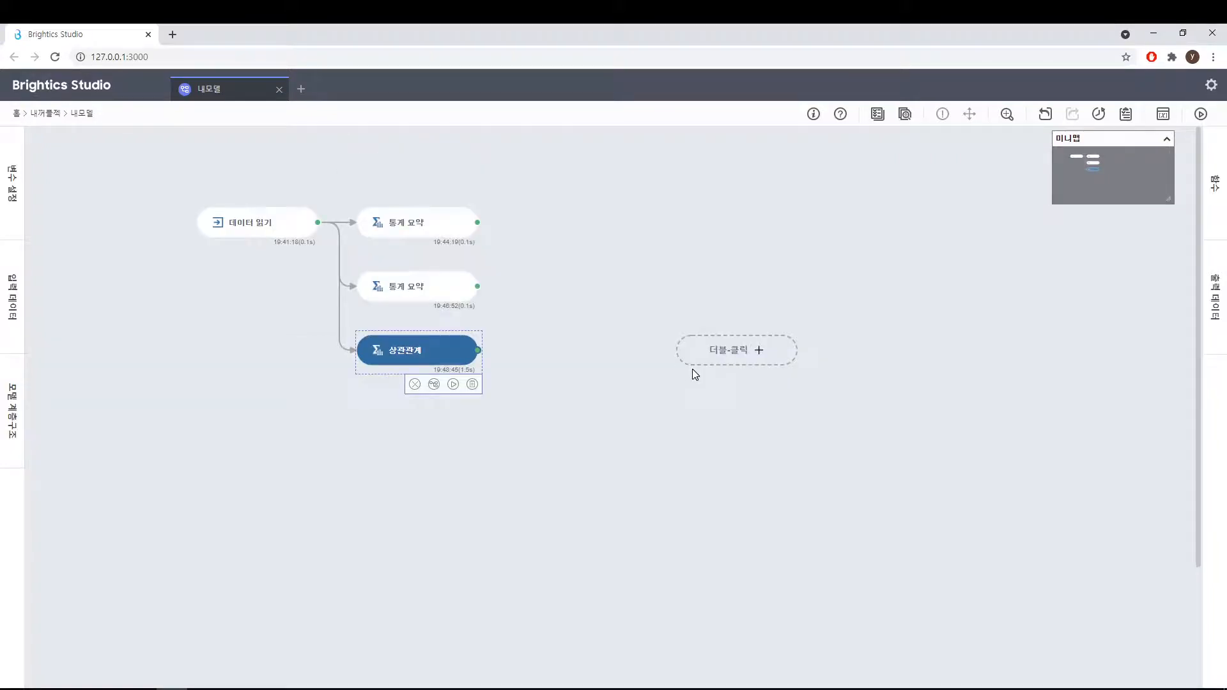
pyautogui.moveTo(424, 306)
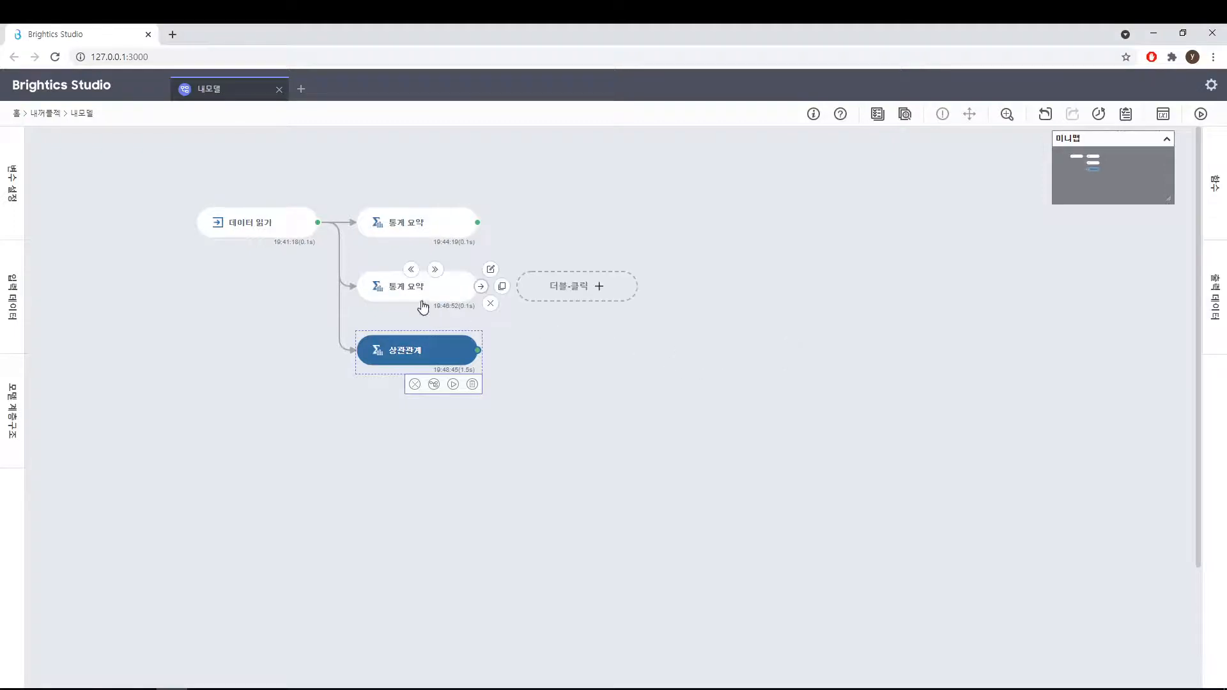
pyautogui.click(423, 298)
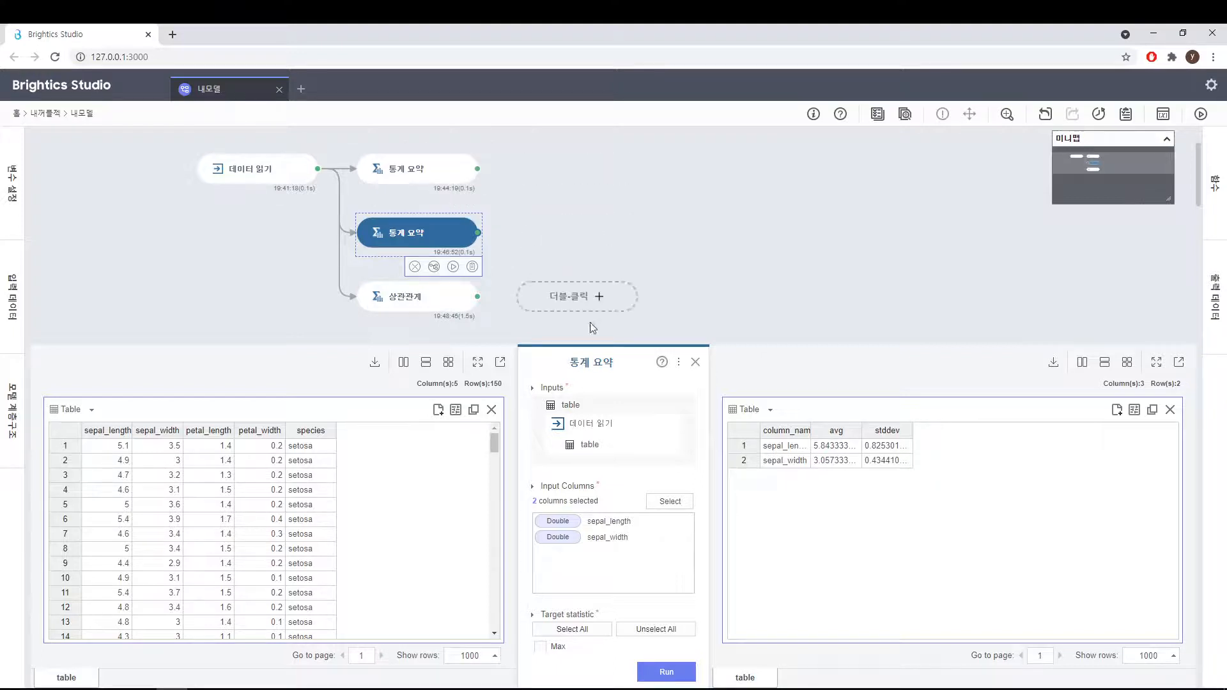
pyautogui.moveTo(705, 423); pyautogui.dragTo(692, 634)
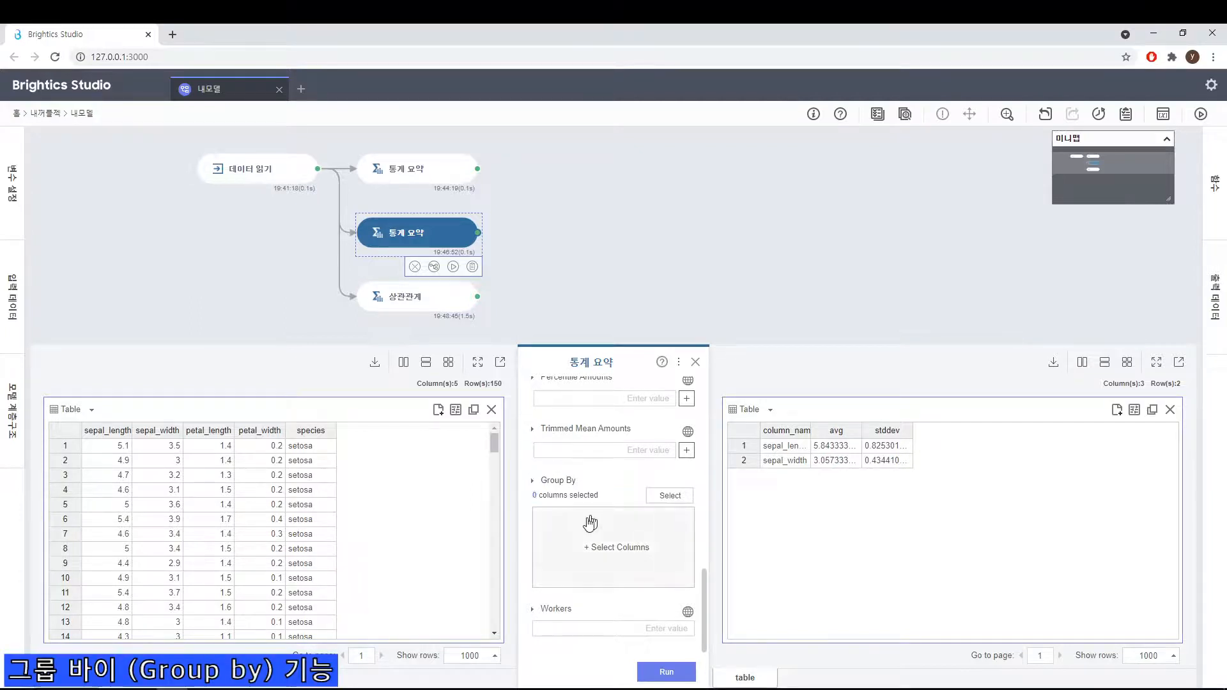
pyautogui.click(670, 498)
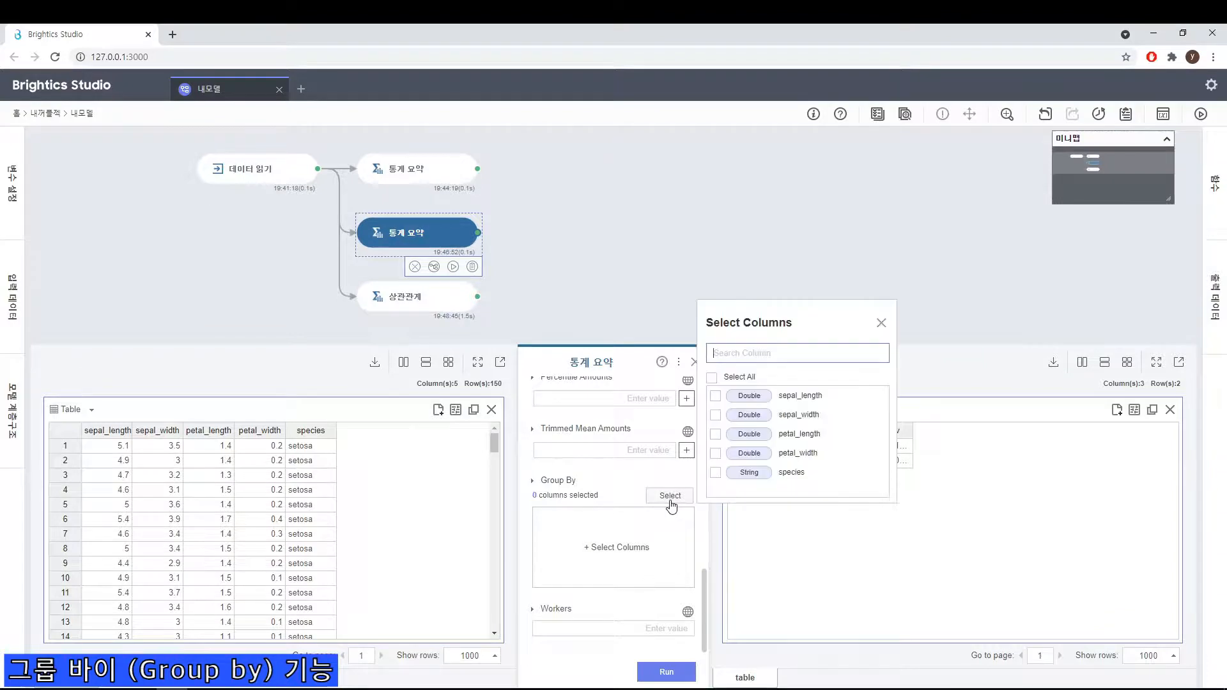
pyautogui.click(788, 476)
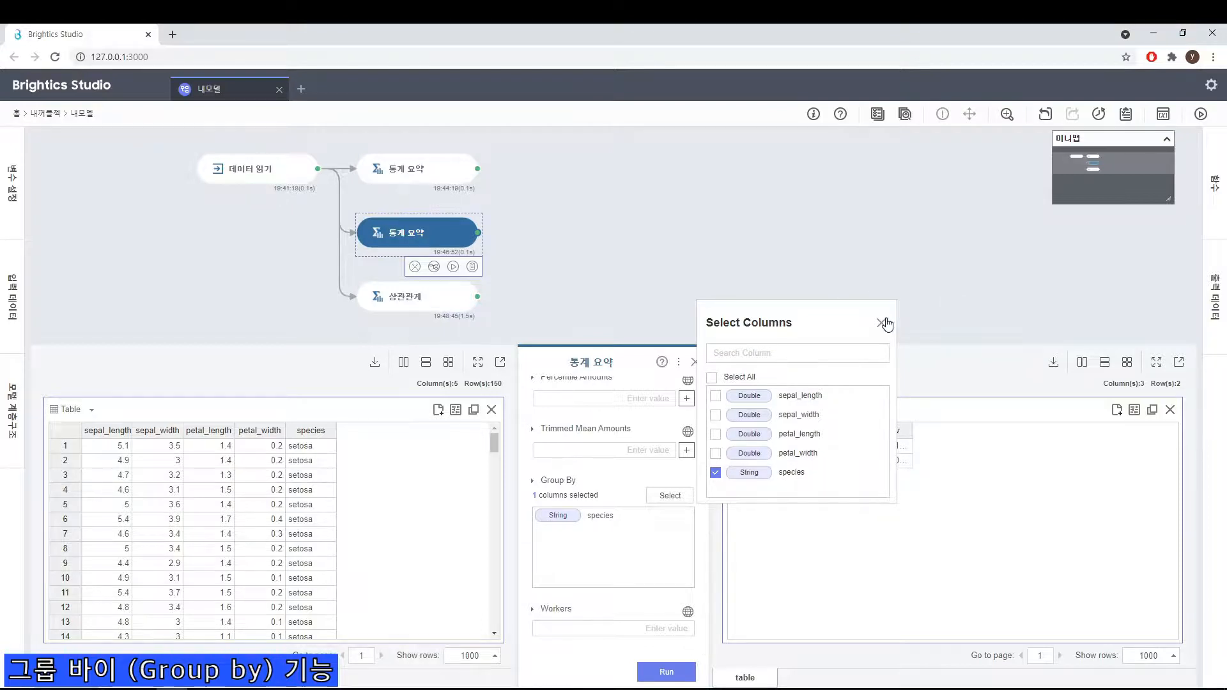
pyautogui.click(672, 672)
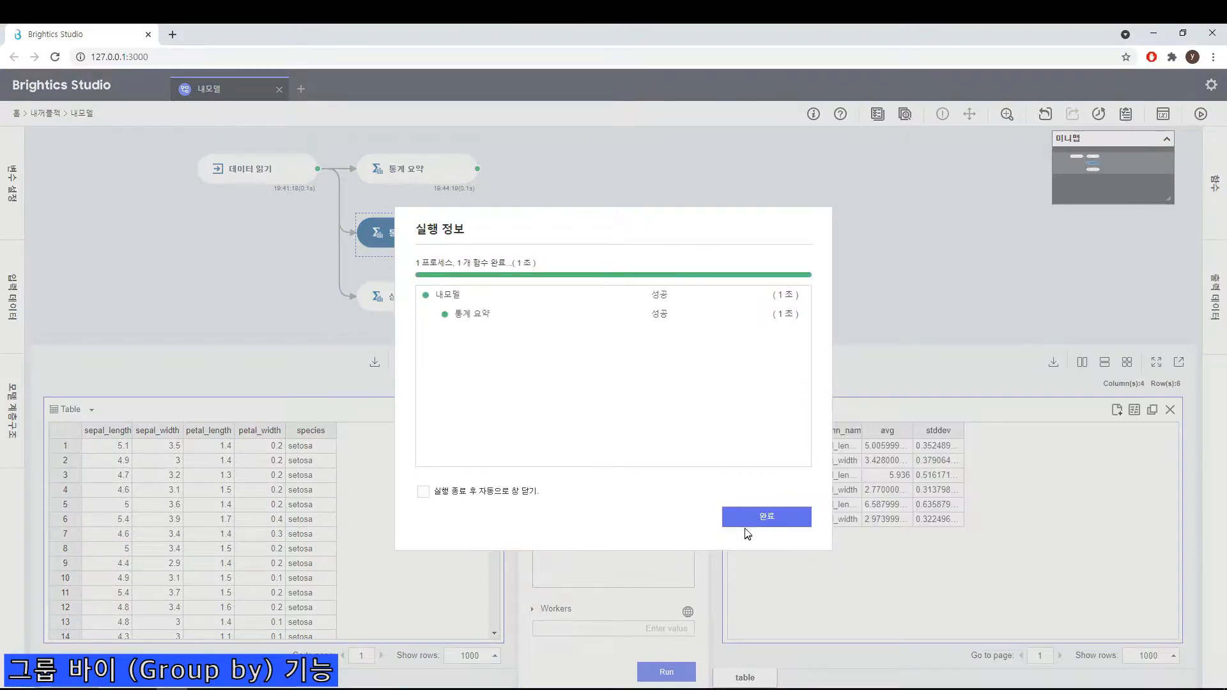
pyautogui.click(755, 518)
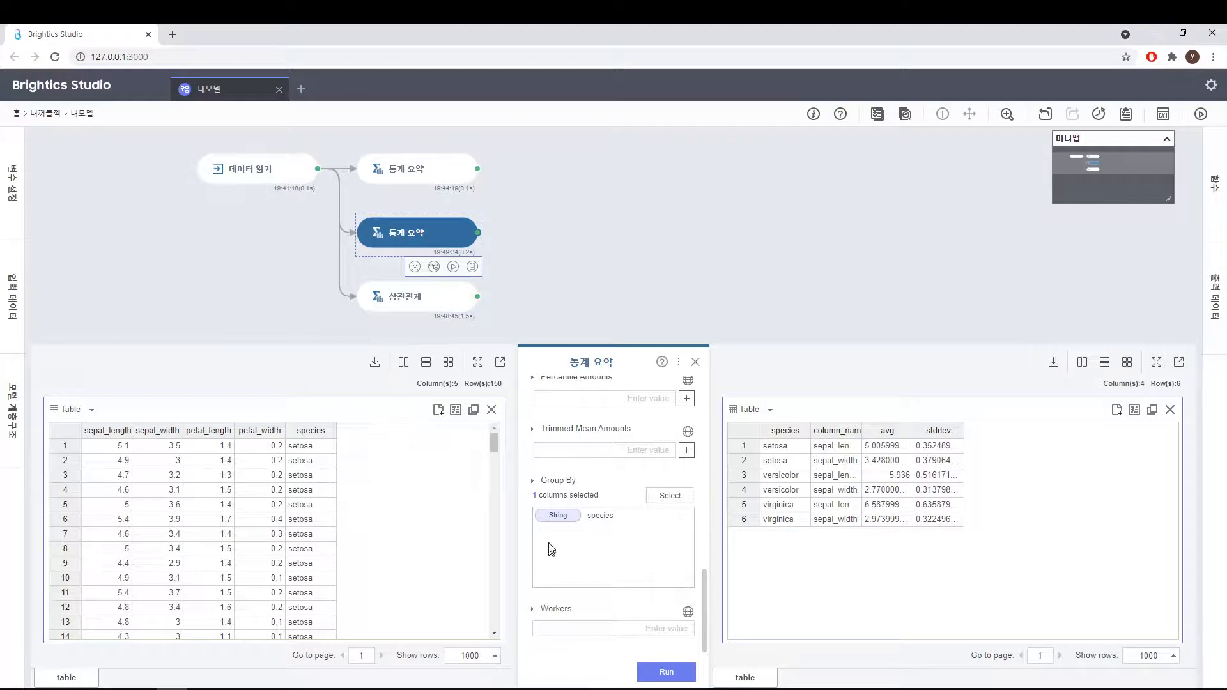
pyautogui.click(695, 363)
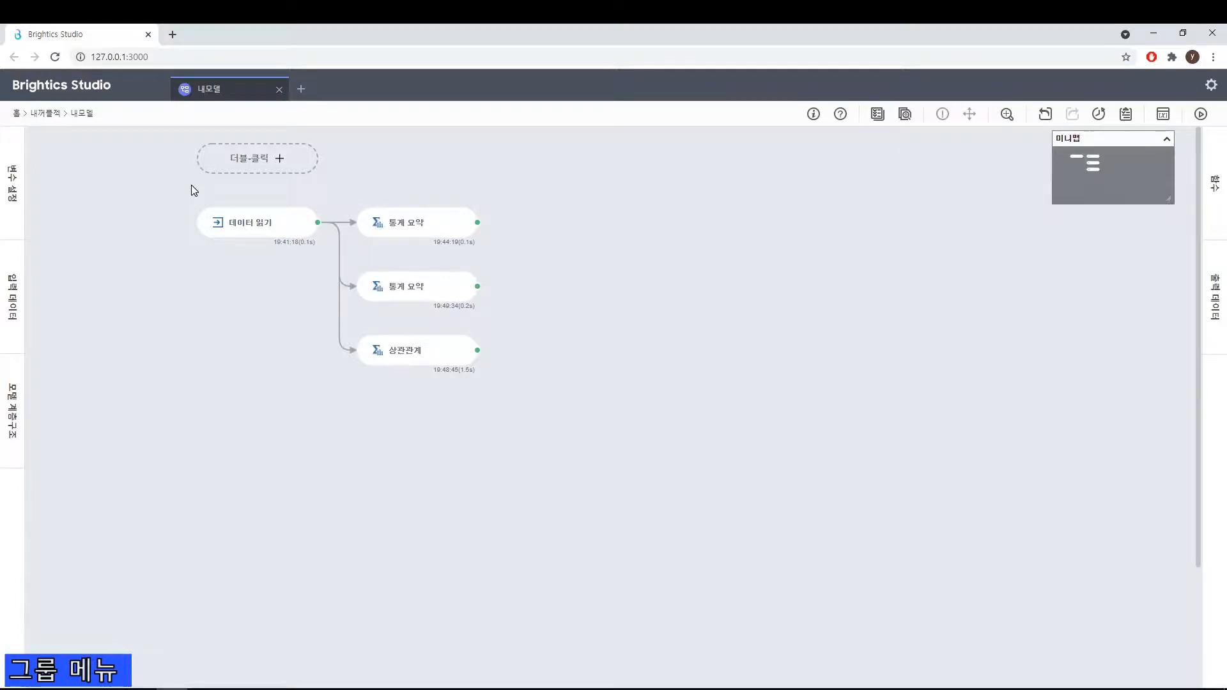
# - Copy 데이터 읽기 and both 통계 요약 functions to the function clipboard and place the copied group beside the original on the same row
pyautogui.moveTo(218, 213); pyautogui.dragTo(507, 320)
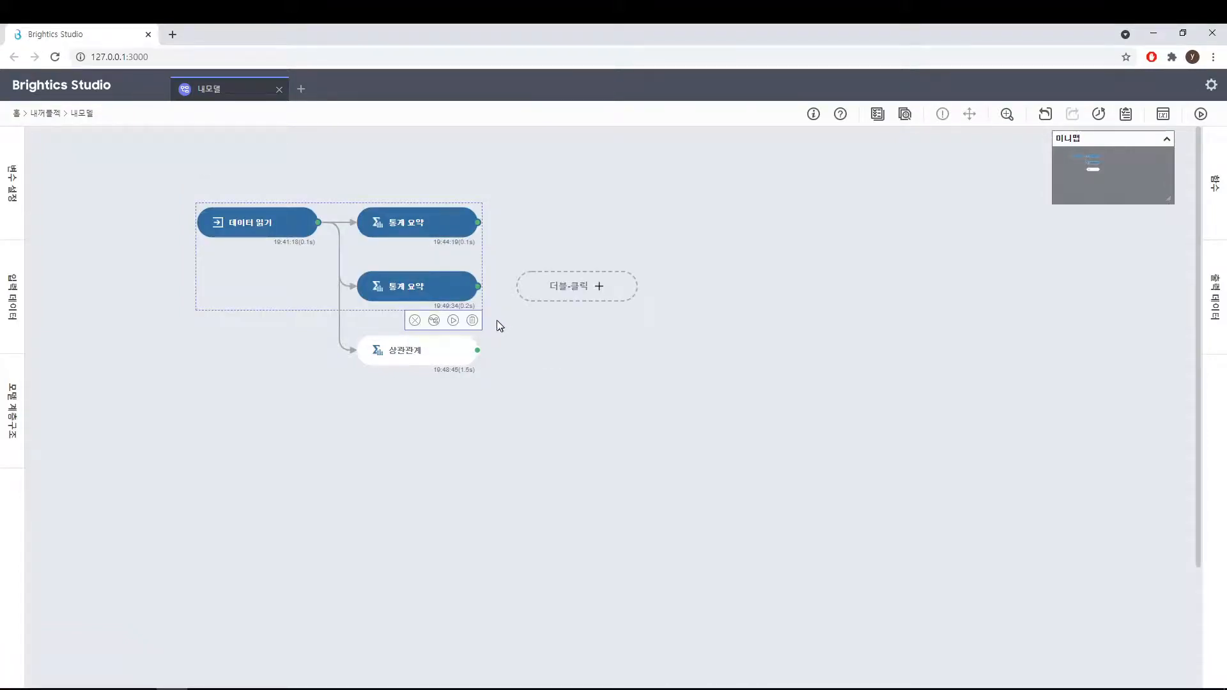
pyautogui.moveTo(420, 303)
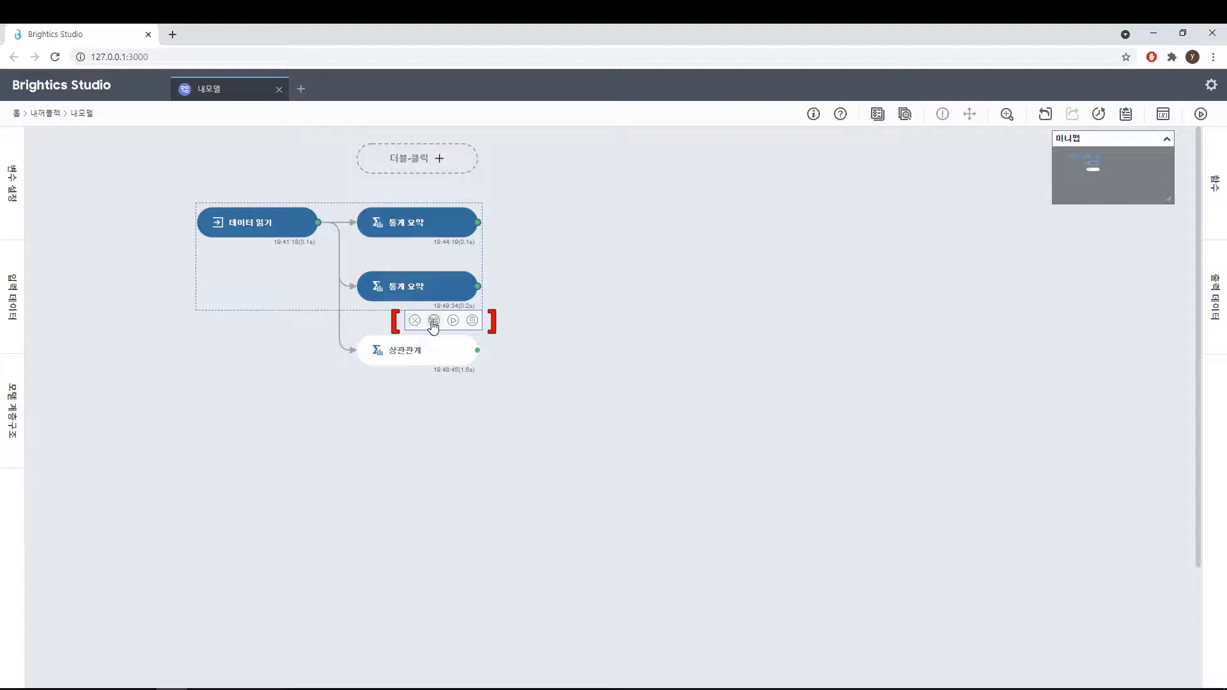
pyautogui.click(472, 321)
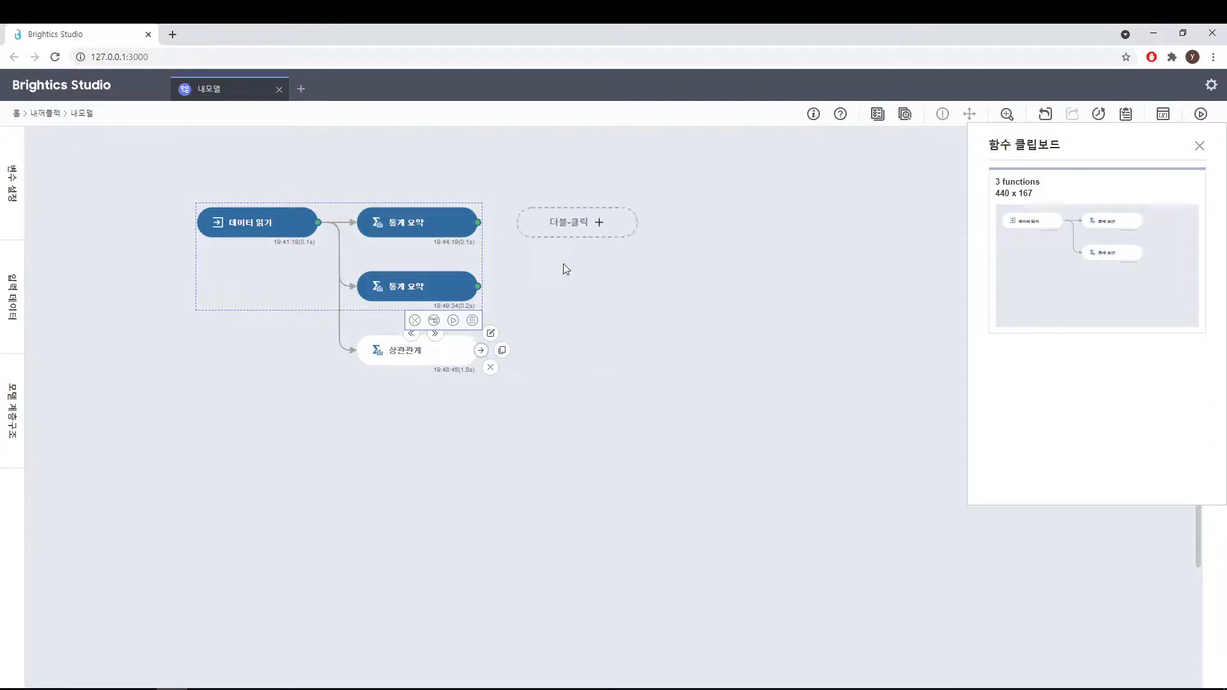
pyautogui.click(1068, 189)
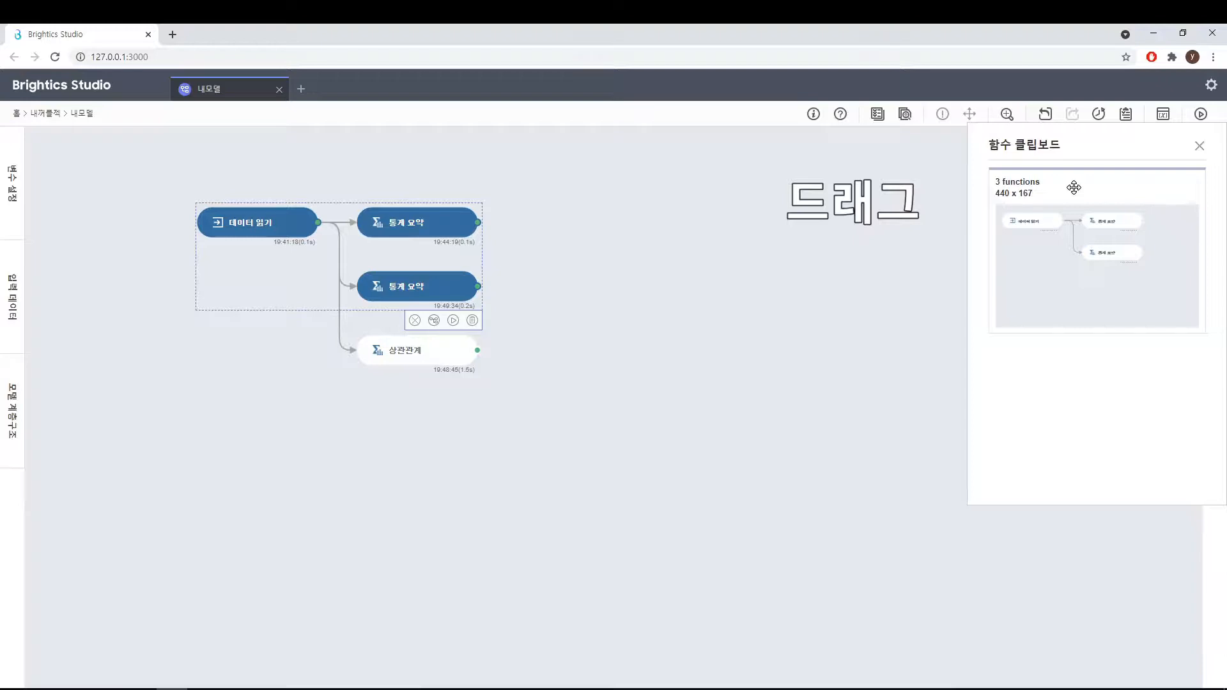
pyautogui.moveTo(1073, 187); pyautogui.dragTo(542, 216)
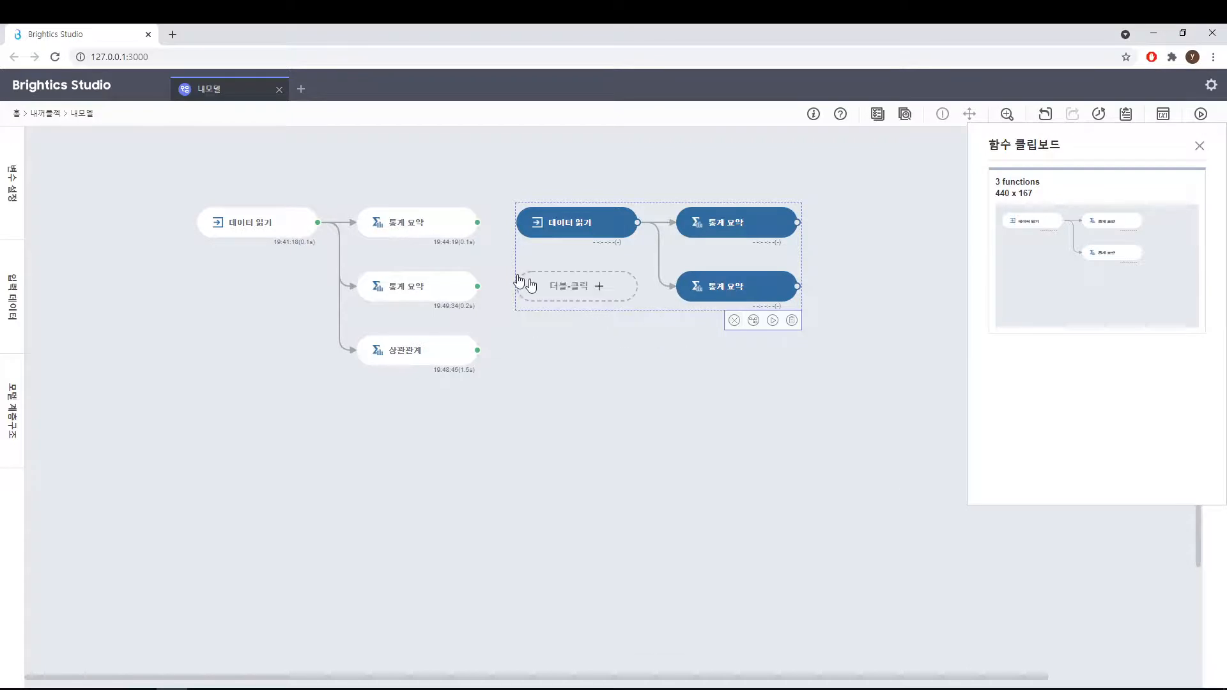
# - Duplicate the lower 통계 요약 of the pasted group directly beneath it, and delete that duplicate
pyautogui.moveTo(826, 290)
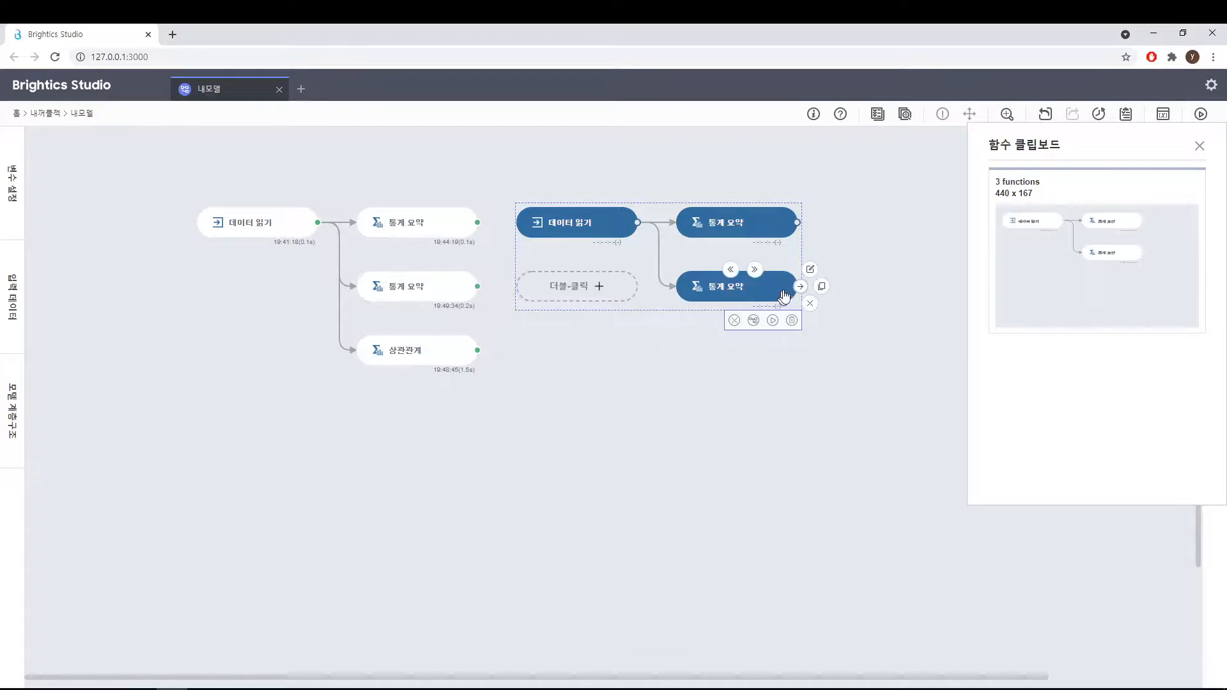
pyautogui.click(823, 287)
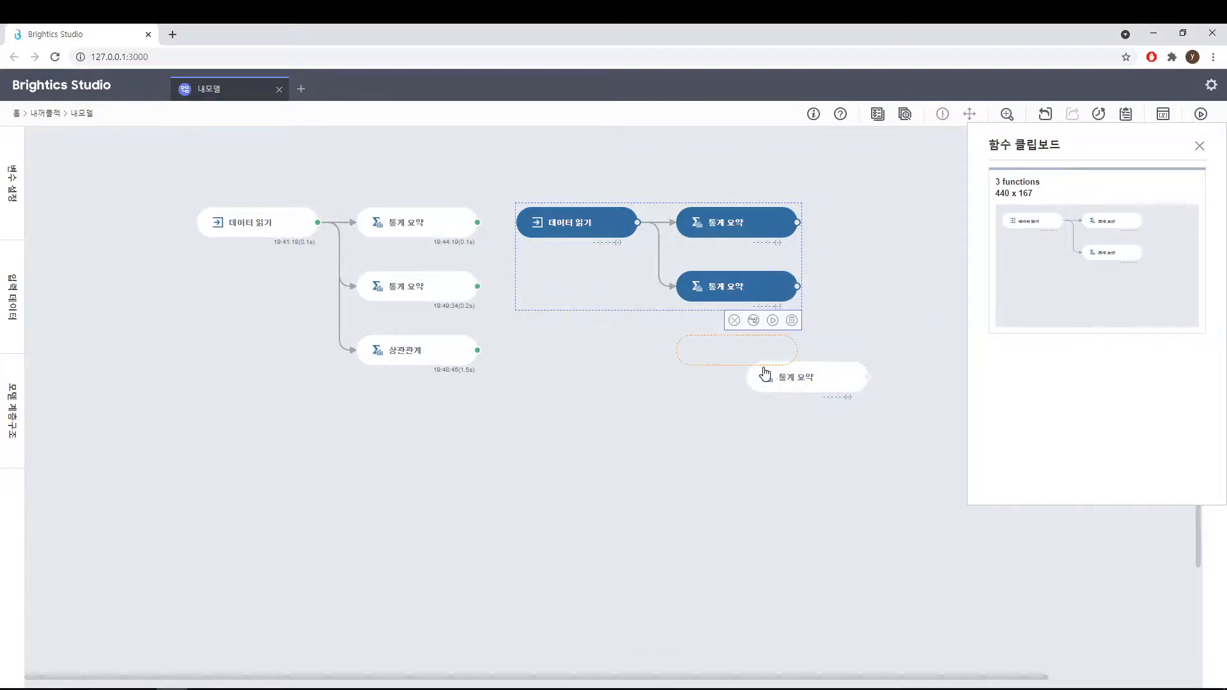
pyautogui.click(766, 370)
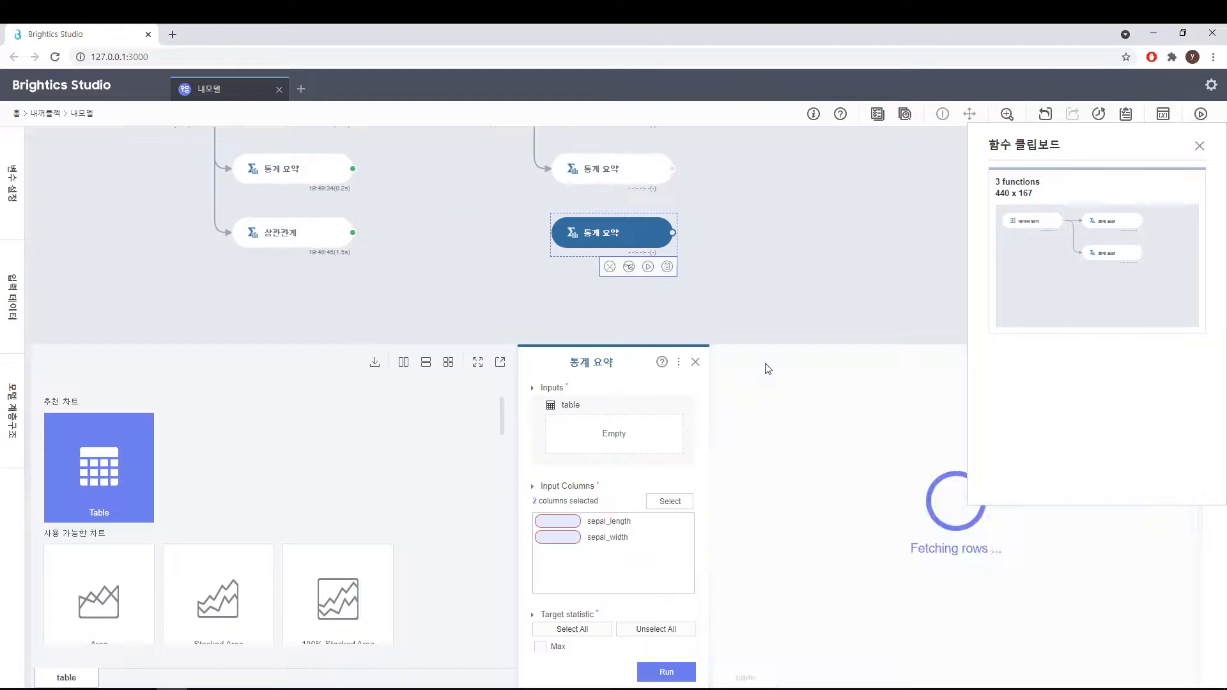
pyautogui.click(610, 267)
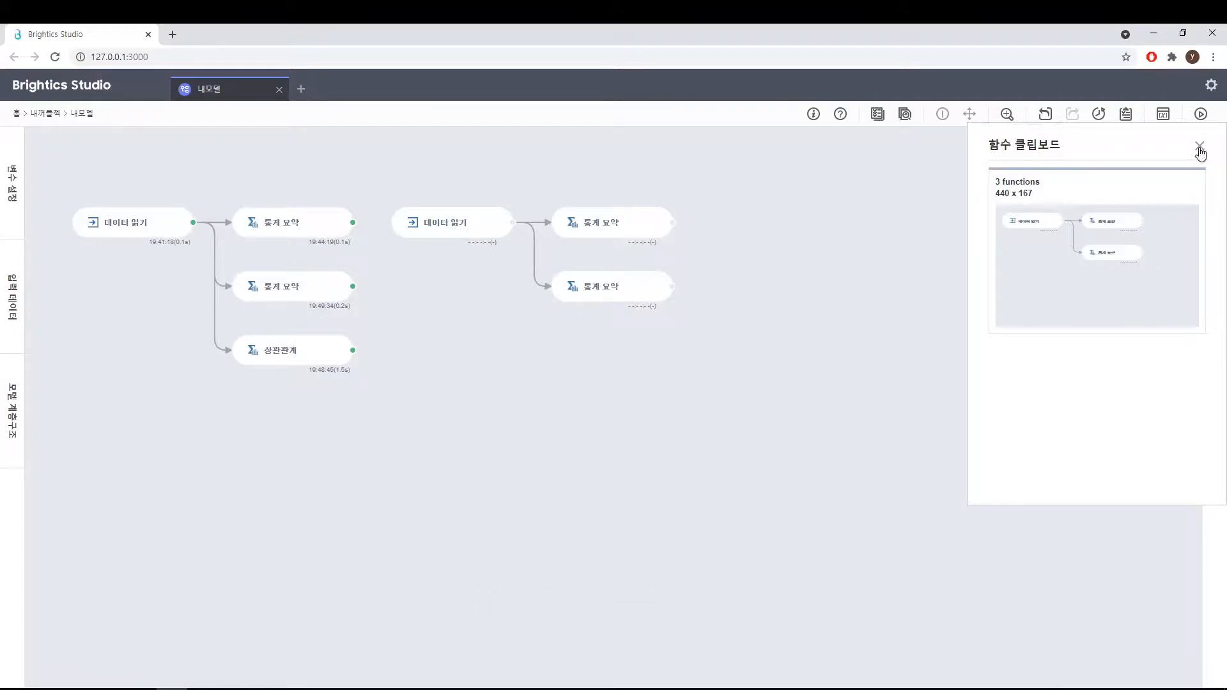
# - Close the function clipboard and open it again
pyautogui.click(1200, 148)
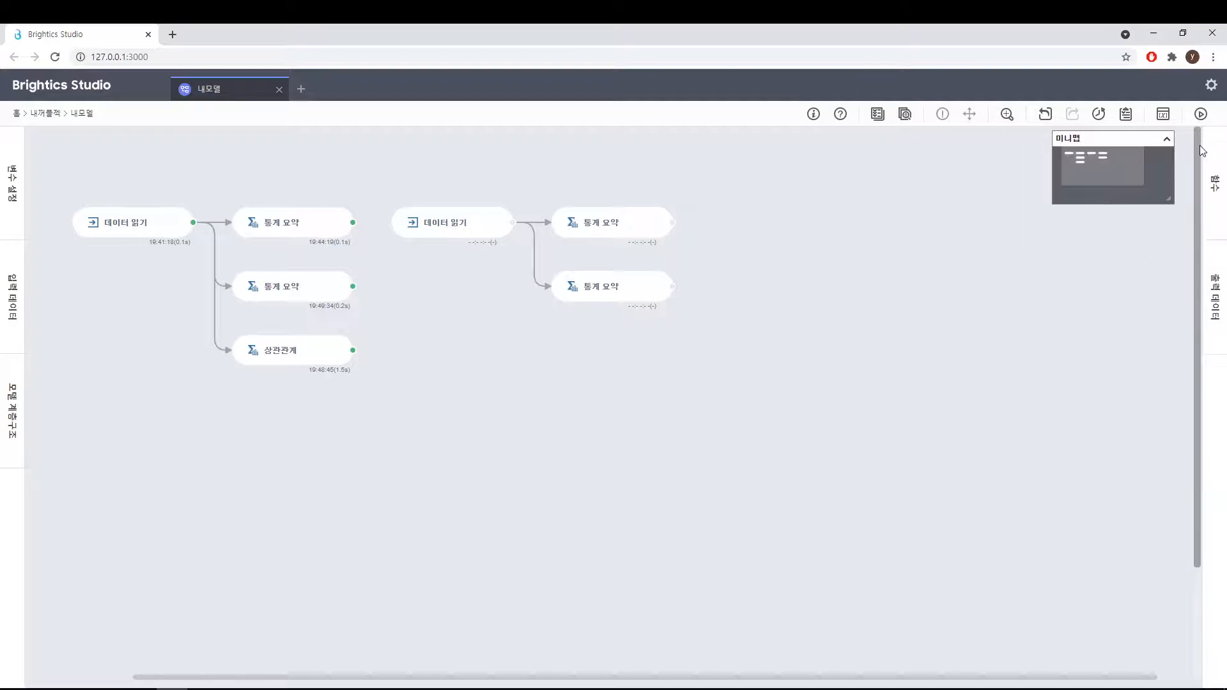
pyautogui.click(1126, 120)
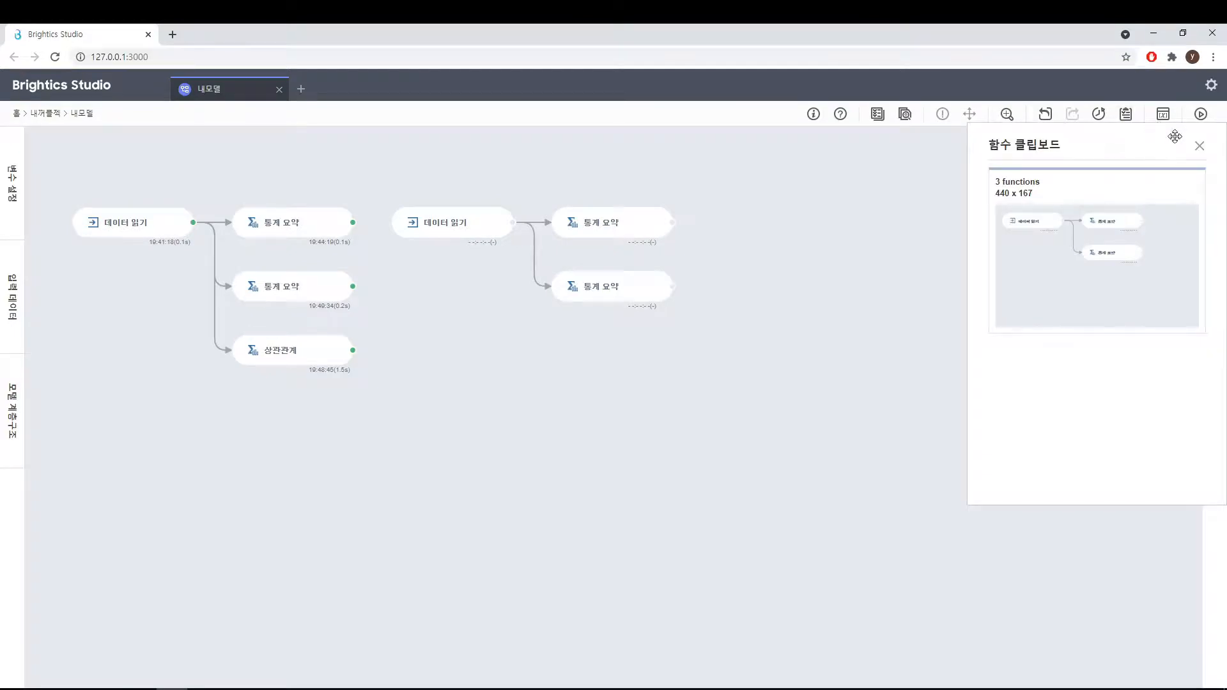
# - Close the function clipboard and save the original 데이터 읽기, two 통계 요약 and 상관관계 functions to My Template as 내템플릿
pyautogui.click(1198, 146)
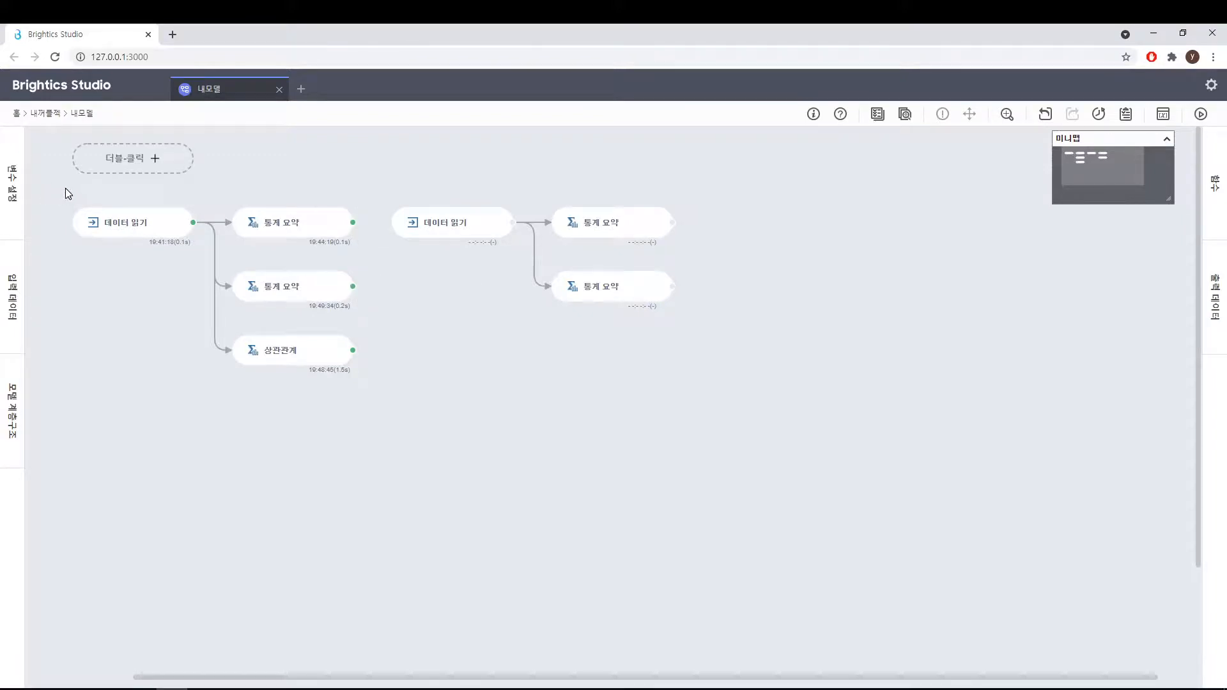
pyautogui.moveTo(65, 189); pyautogui.dragTo(503, 401)
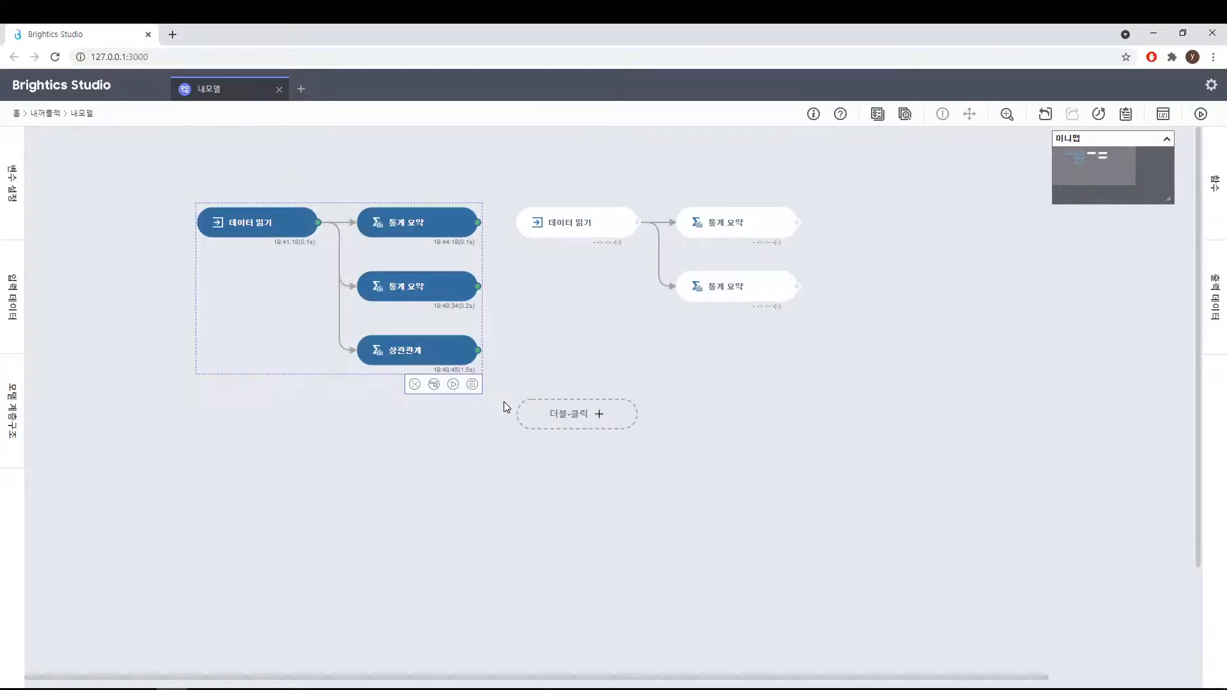
pyautogui.click(435, 385)
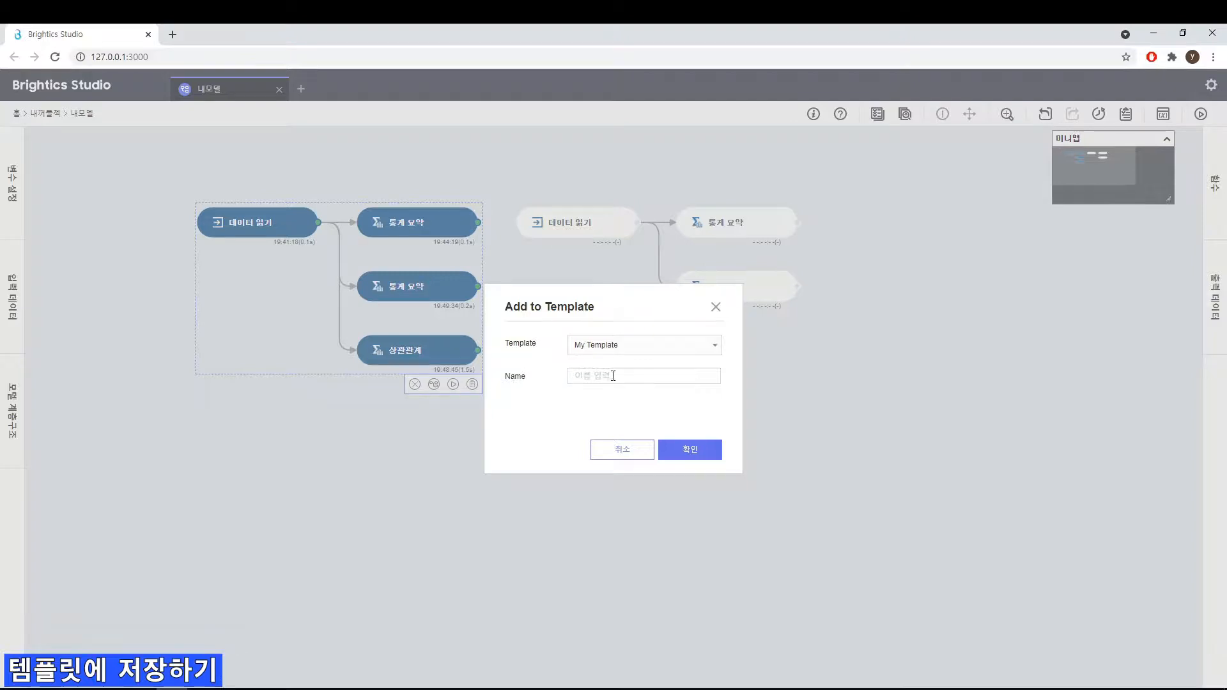
pyautogui.click(578, 376)
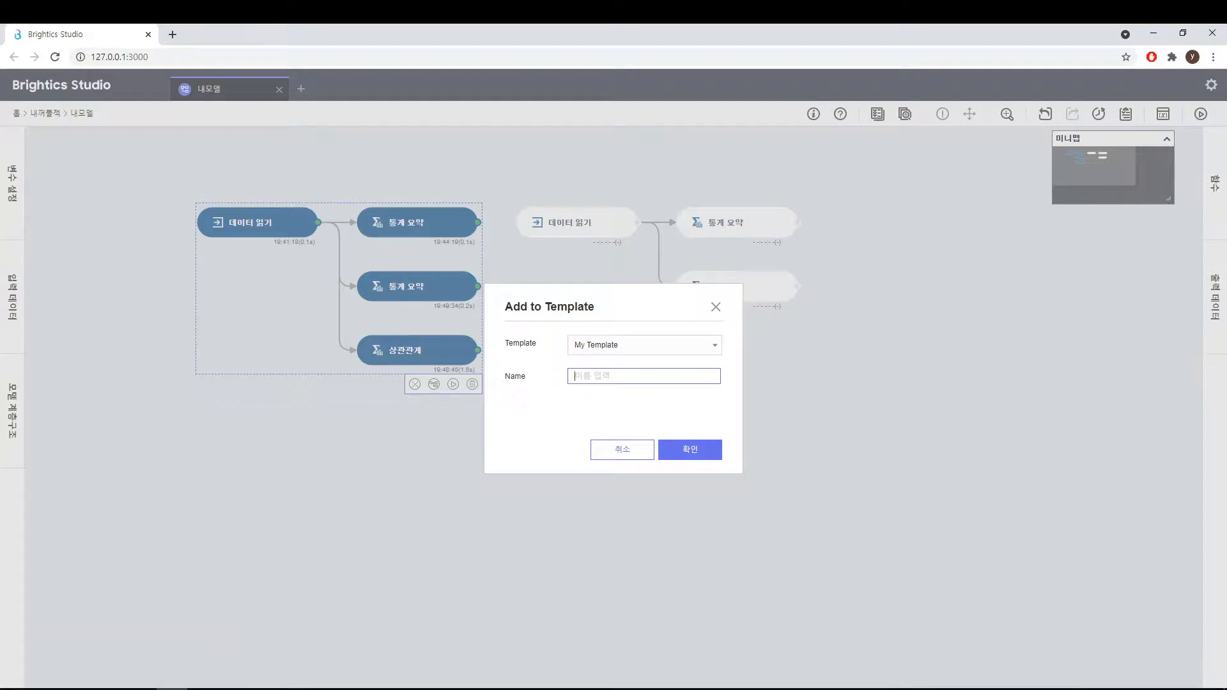
pyautogui.write('ㅇ게뭐지')
pyautogui.press('BackSpace')
pyautogui.press('BackSpace')
pyautogui.write('내')
pyautogui.click(688, 450)
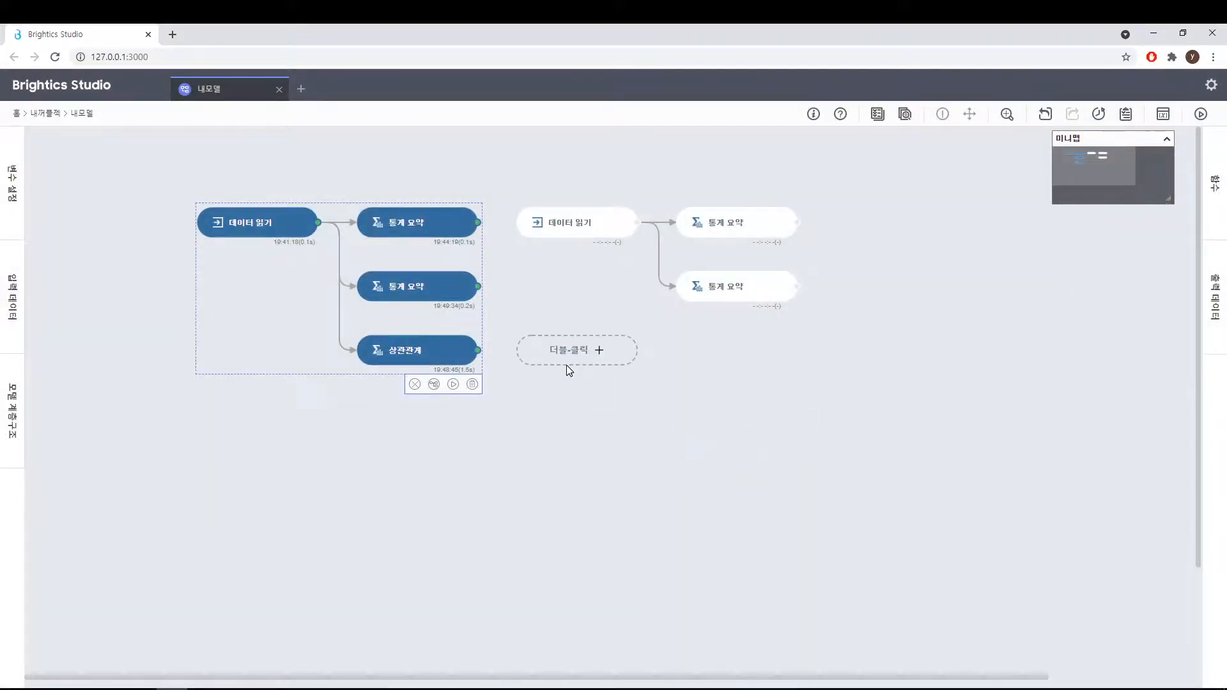
# - Insert the saved template 내템플릿 directly below the copied group on the canvas
pyautogui.moveTo(588, 356); pyautogui.dragTo(1182, 274)
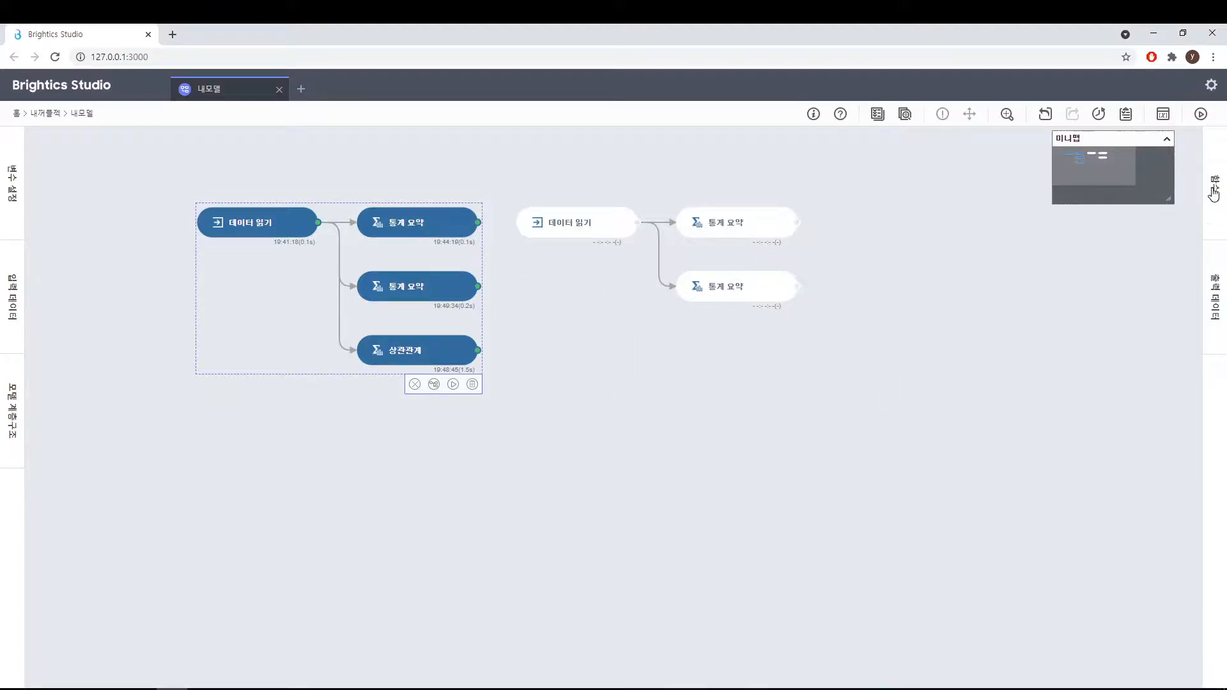
pyautogui.click(1213, 192)
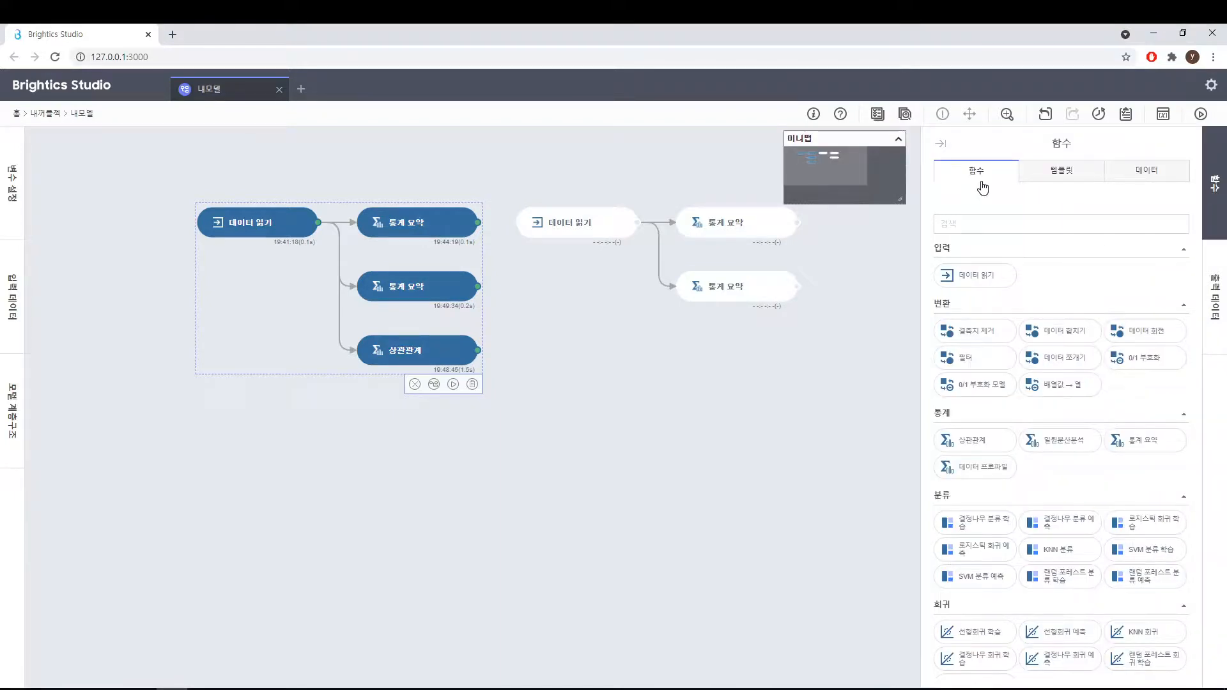
pyautogui.click(1069, 181)
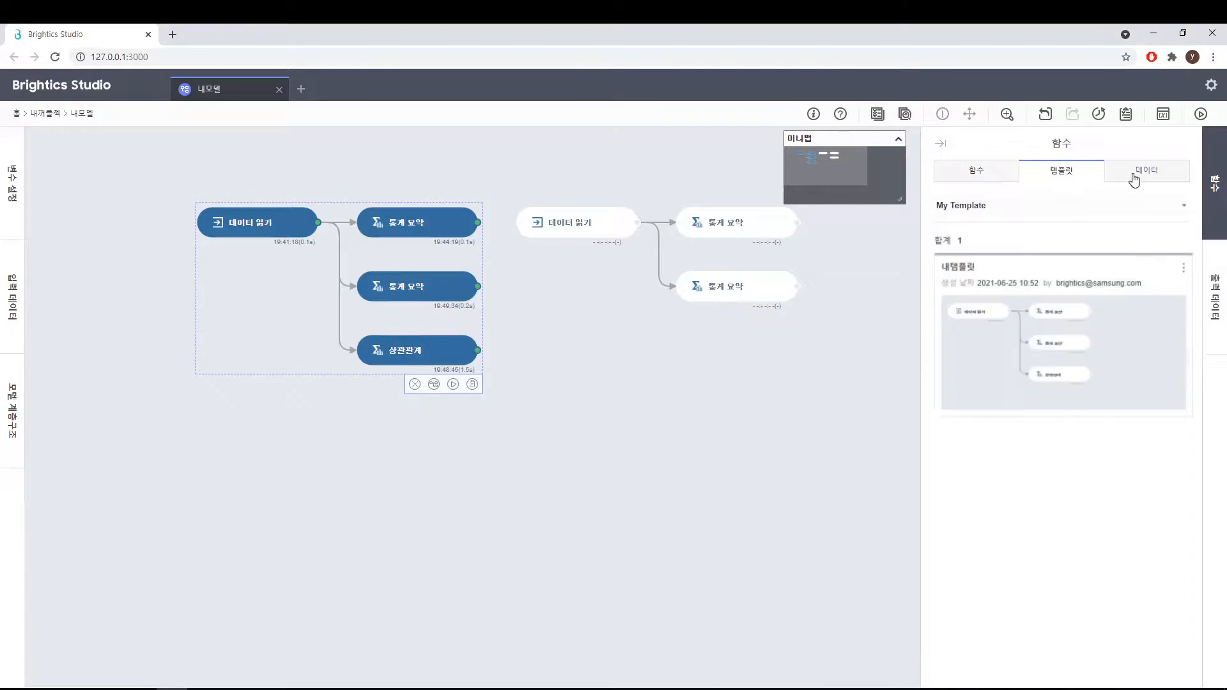
pyautogui.click(1148, 177)
pyautogui.click(1099, 178)
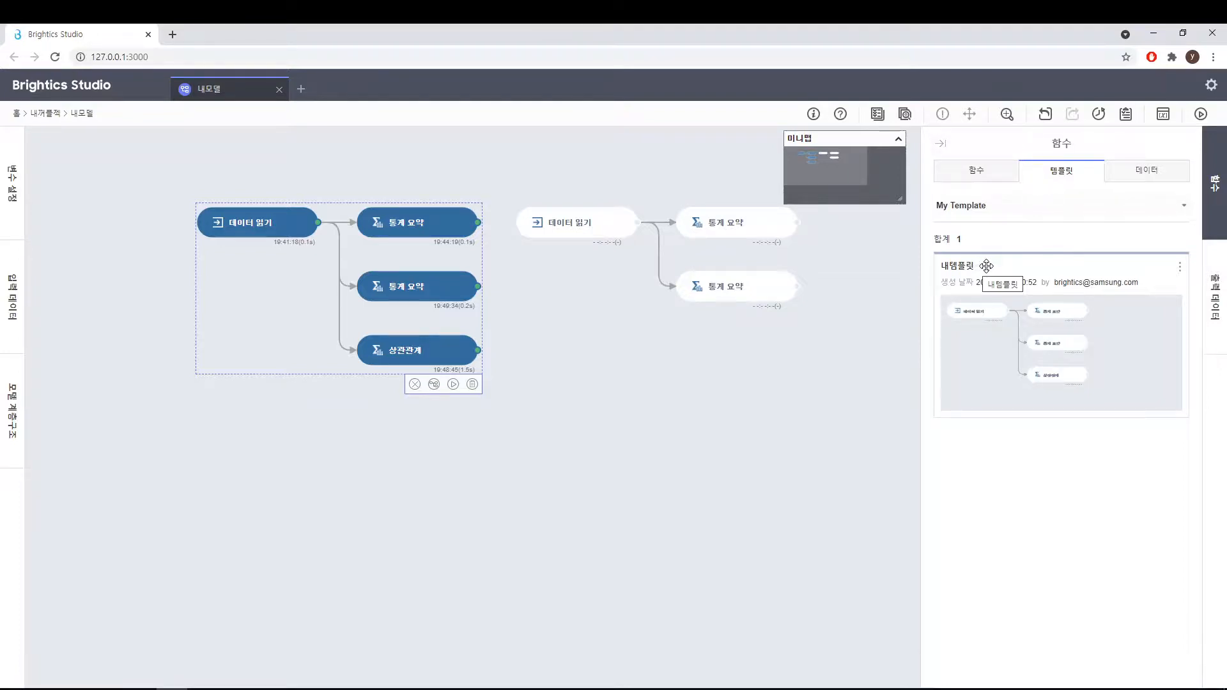
pyautogui.moveTo(987, 266); pyautogui.dragTo(556, 350)
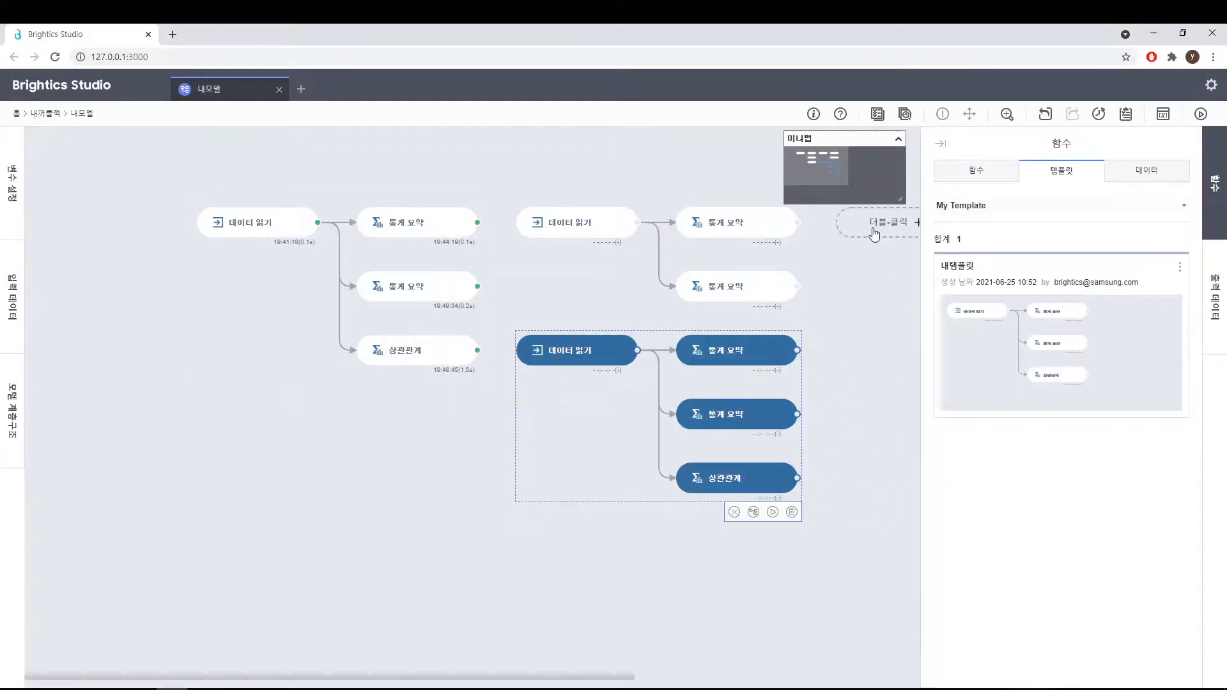
# - Check the properties of 데이터 읽기 and the first 통계 요약 in the inserted template group
pyautogui.click(606, 361)
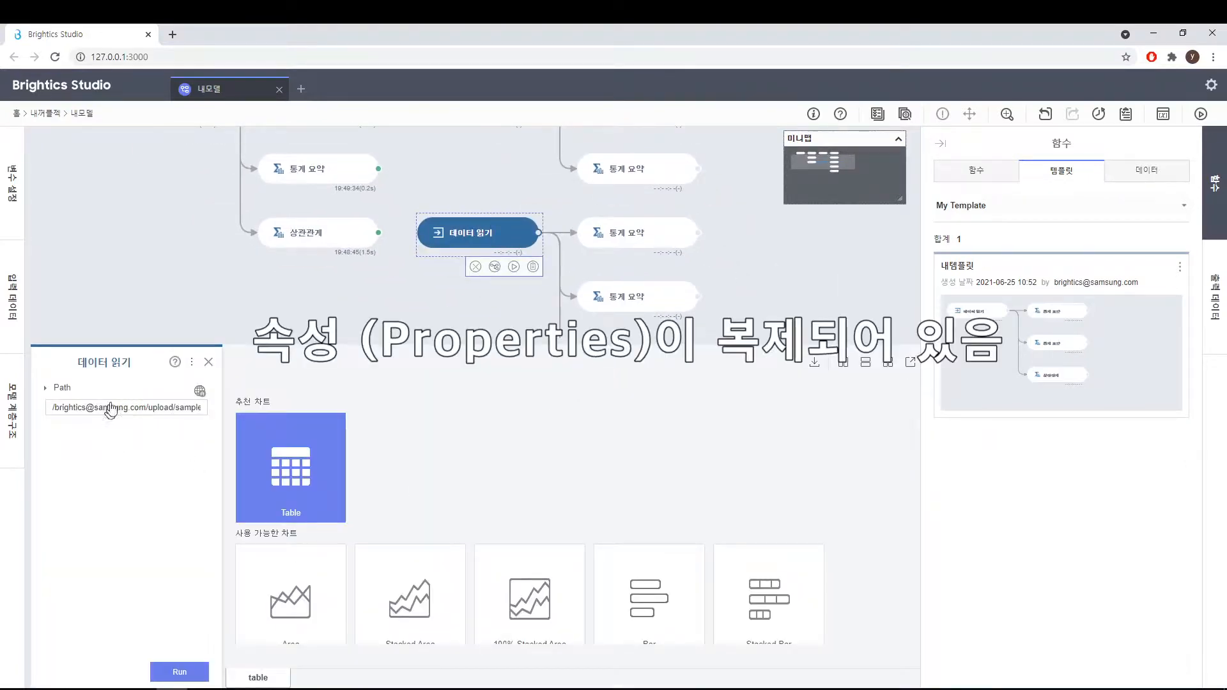
pyautogui.click(209, 363)
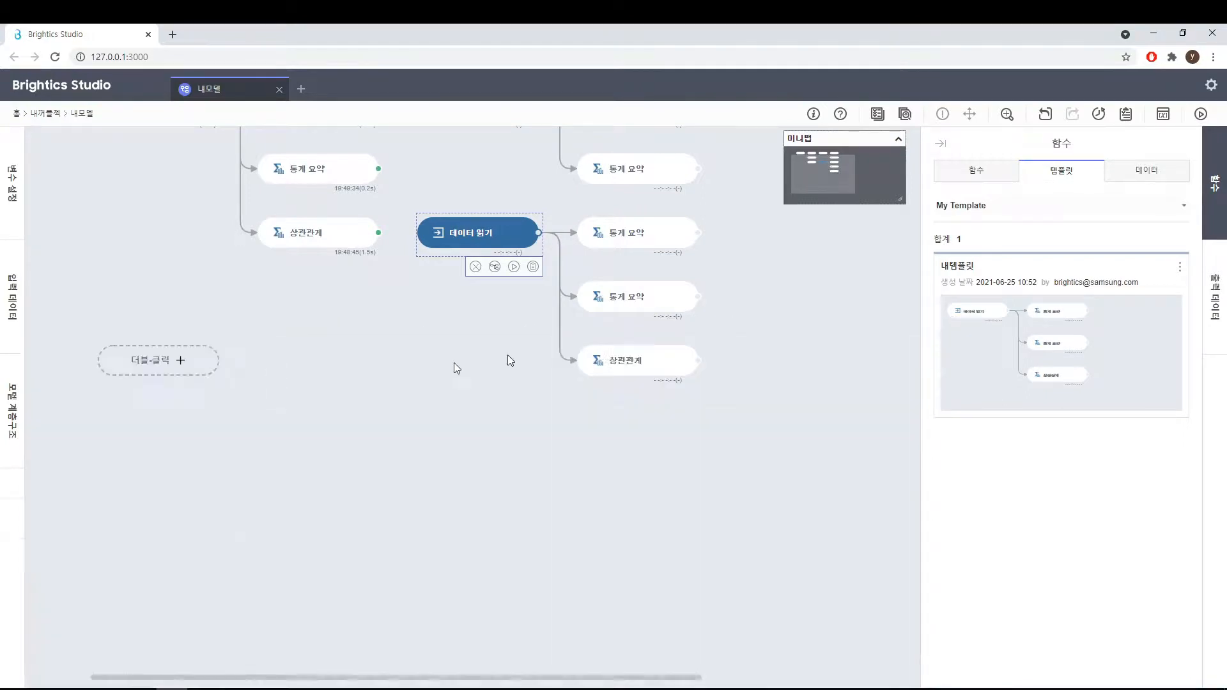
pyautogui.click(651, 245)
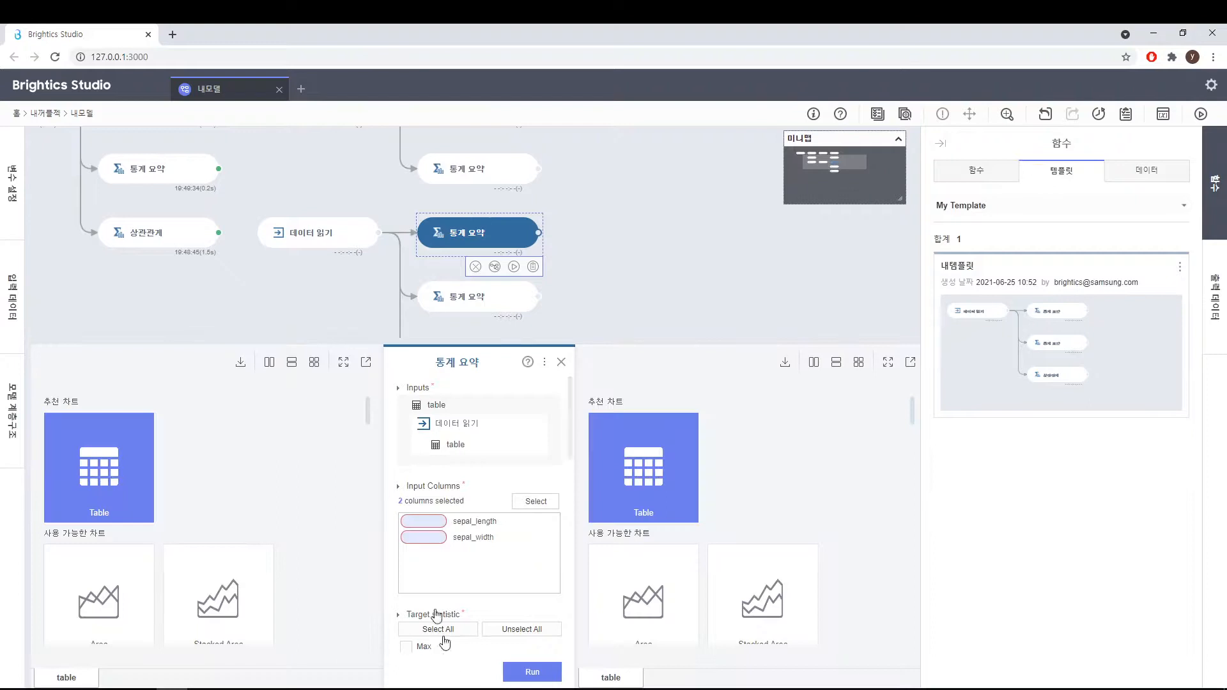
pyautogui.click(561, 361)
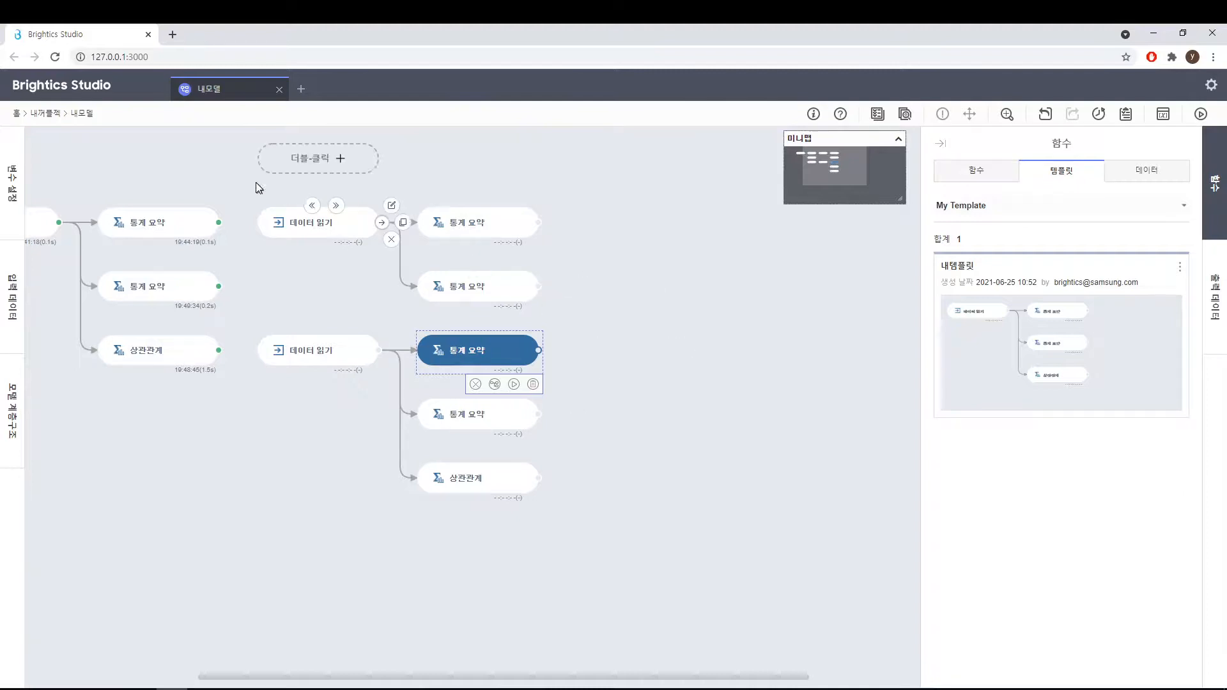
# - Run the copied group of 데이터 읽기 and two 통계 요약 functions together and dismiss the run report
pyautogui.moveTo(256, 183); pyautogui.dragTo(577, 312)
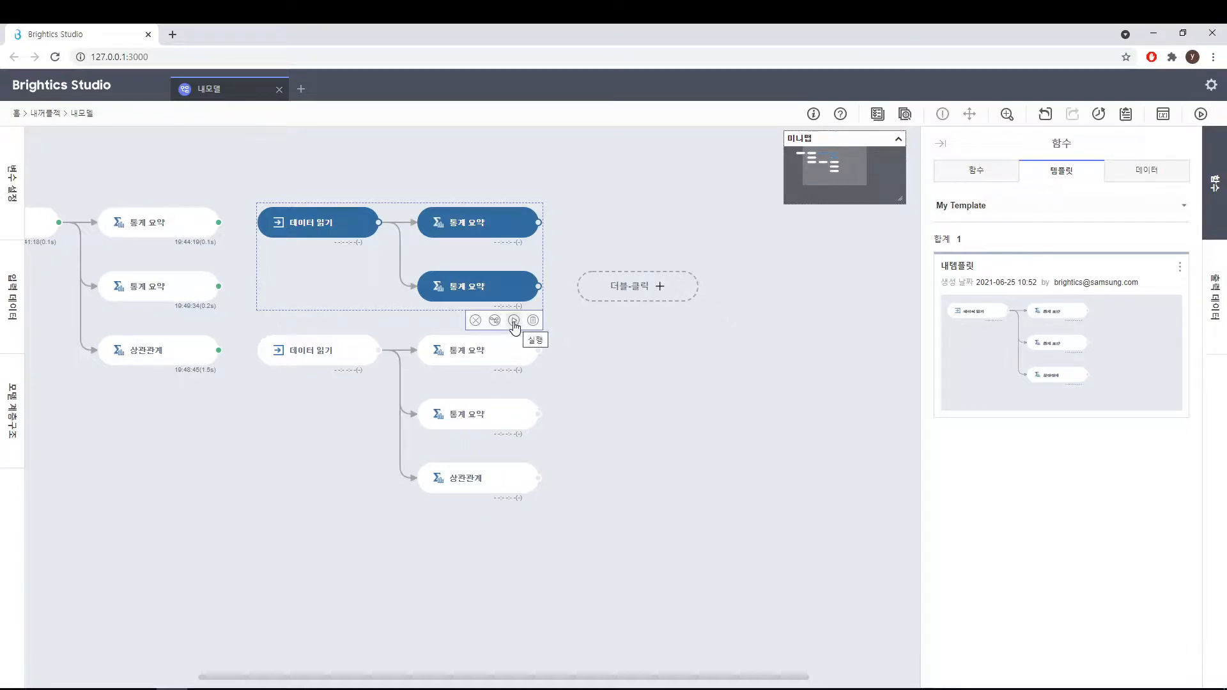
pyautogui.click(515, 320)
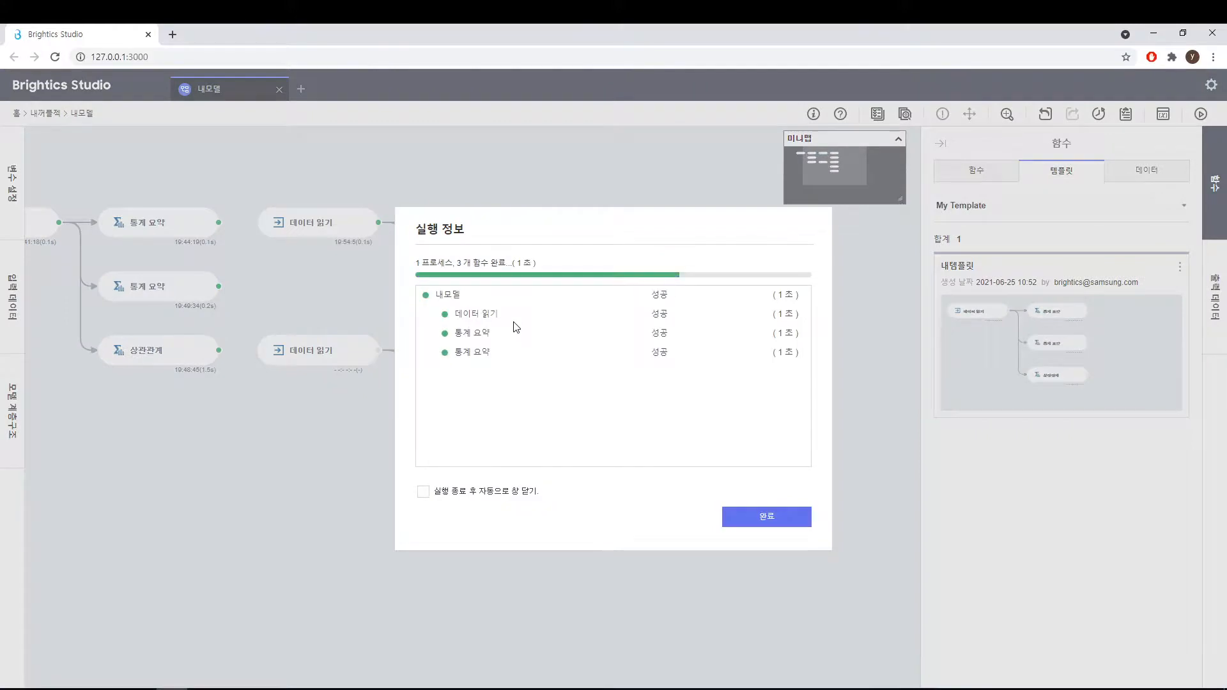
pyautogui.click(777, 516)
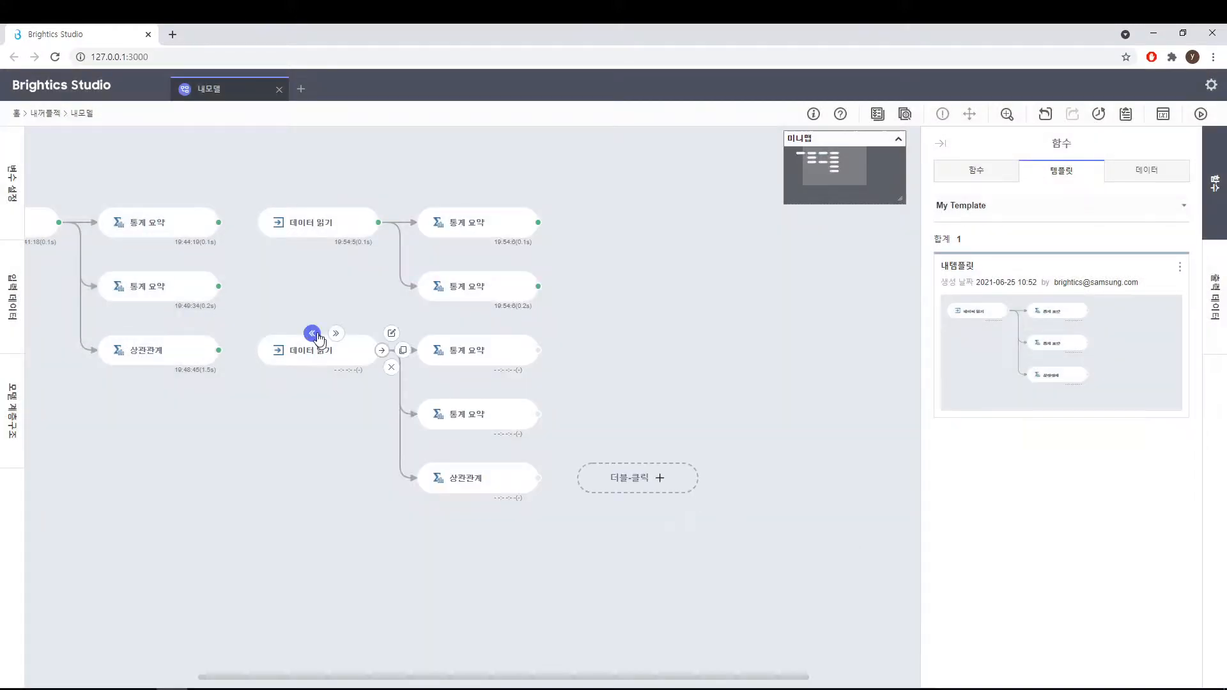
# - Run all four functions of the inserted template group together and dismiss the run report
pyautogui.click(312, 333)
pyautogui.moveTo(289, 313); pyautogui.dragTo(517, 508)
pyautogui.click(514, 513)
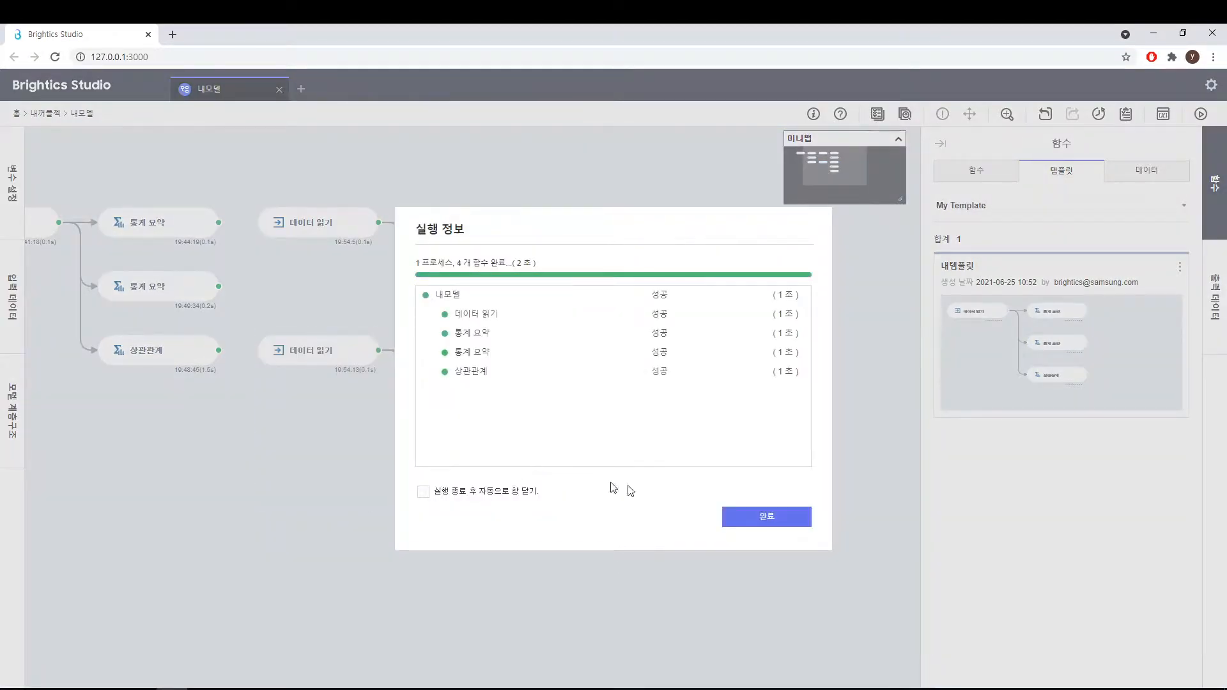
pyautogui.click(770, 522)
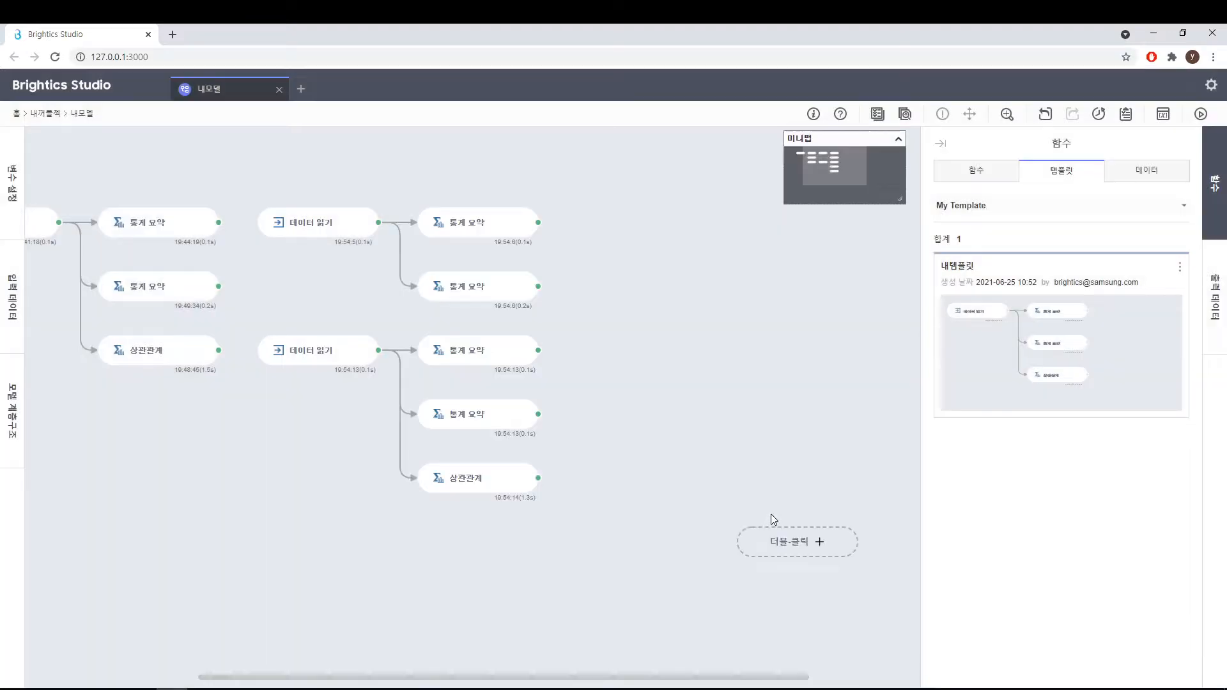
# - Hide the function library and delete the whole inserted template group
pyautogui.moveTo(726, 679); pyautogui.dragTo(409, 680)
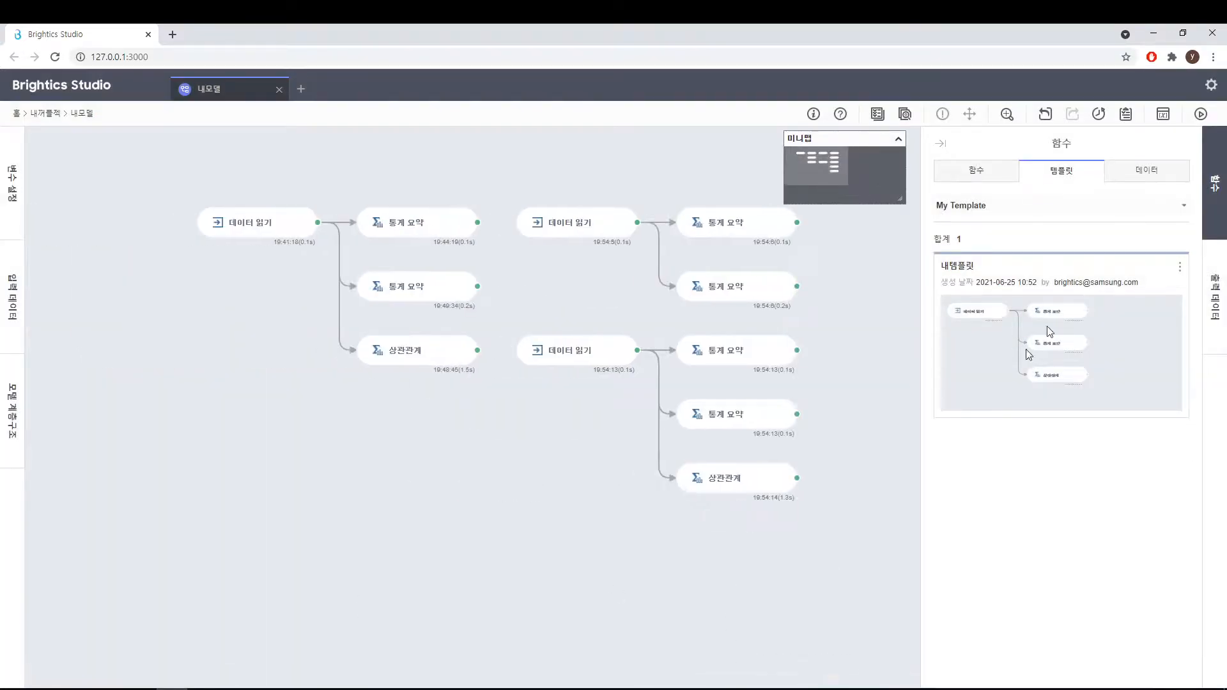
pyautogui.click(942, 151)
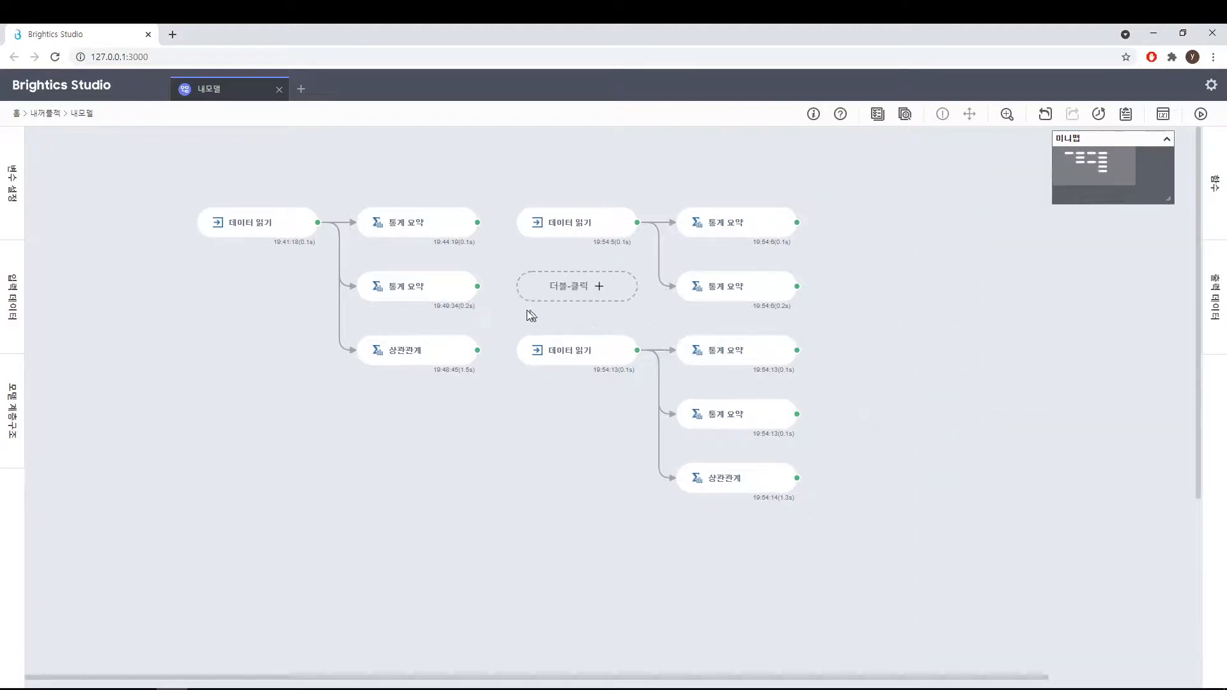
pyautogui.moveTo(525, 312); pyautogui.dragTo(796, 522)
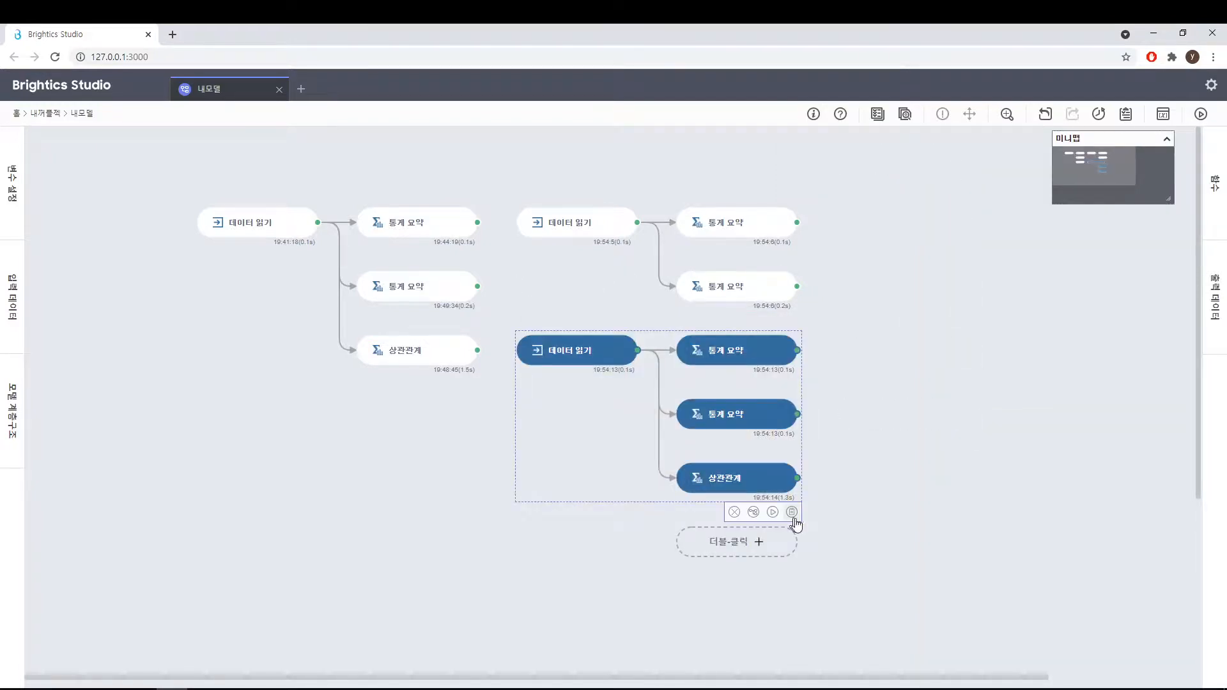
pyautogui.click(735, 513)
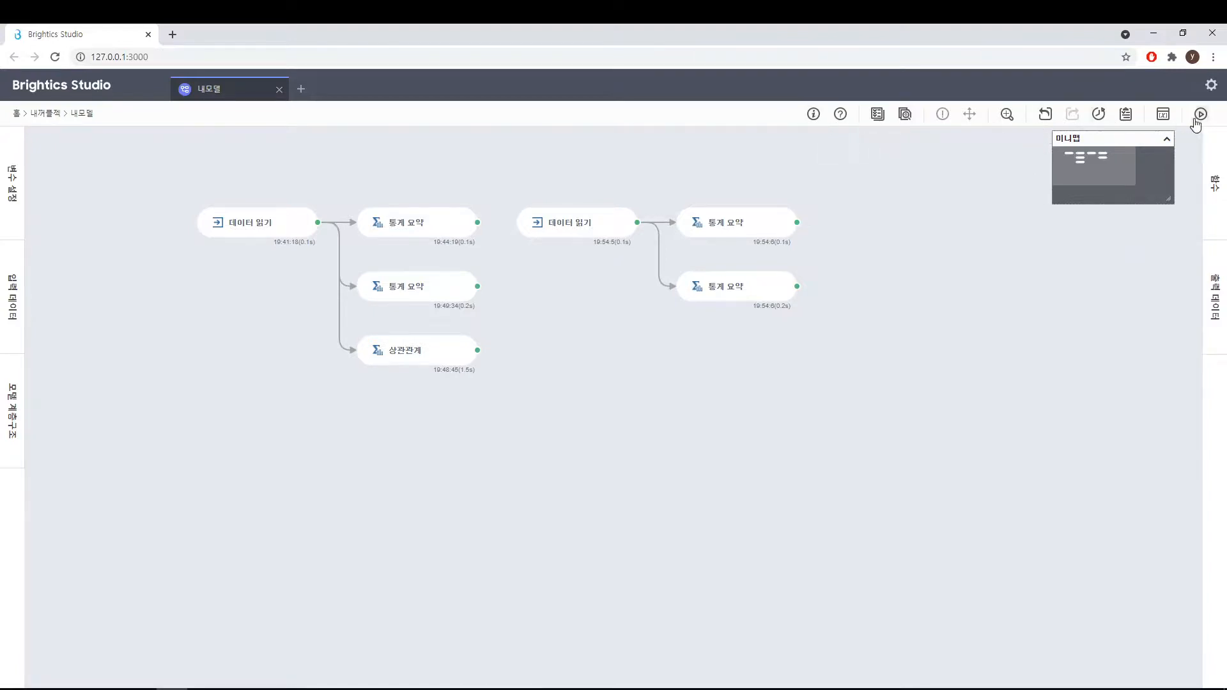
# - Undo the deletion of the template group, and redo it
pyautogui.click(1045, 116)
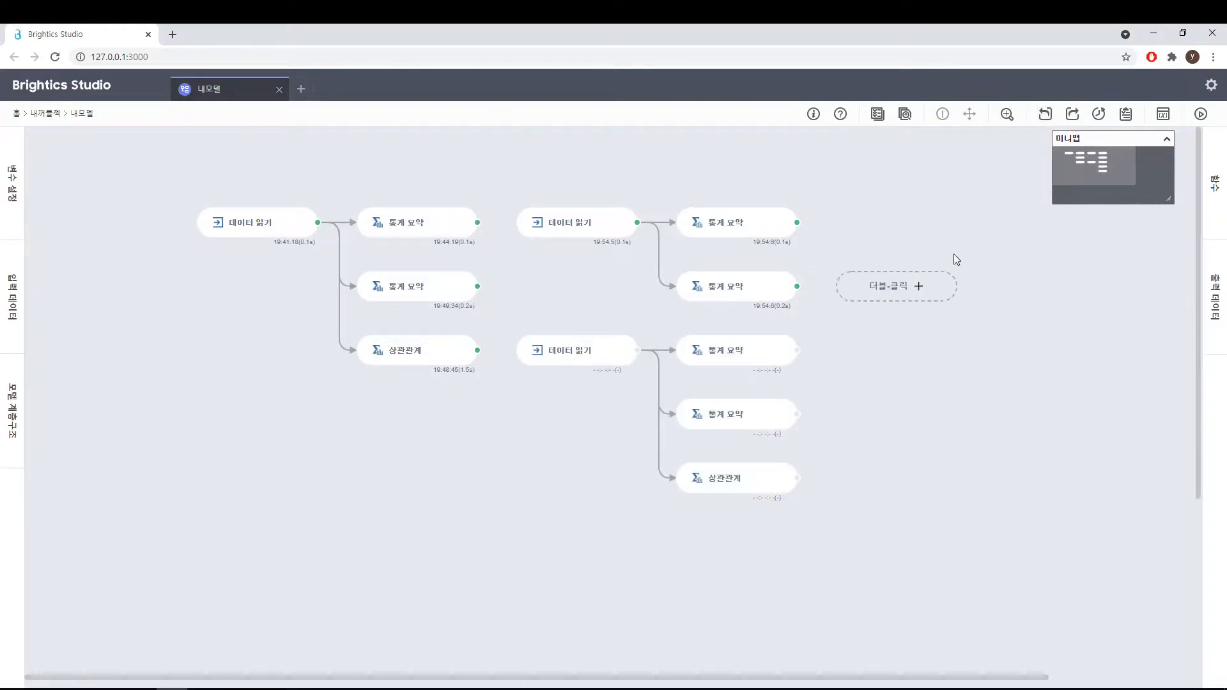
pyautogui.click(1072, 116)
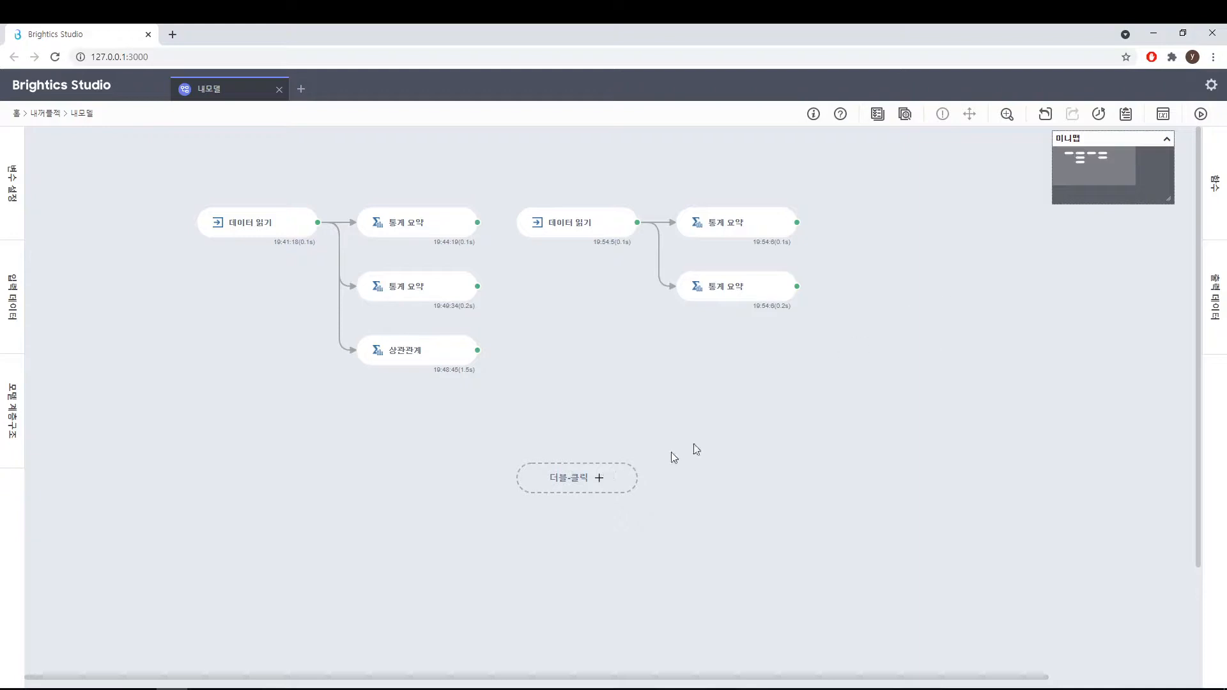
# - Browse the model's action history and roll the model back to Open, followed by the first Create a Function entry
pyautogui.click(1099, 118)
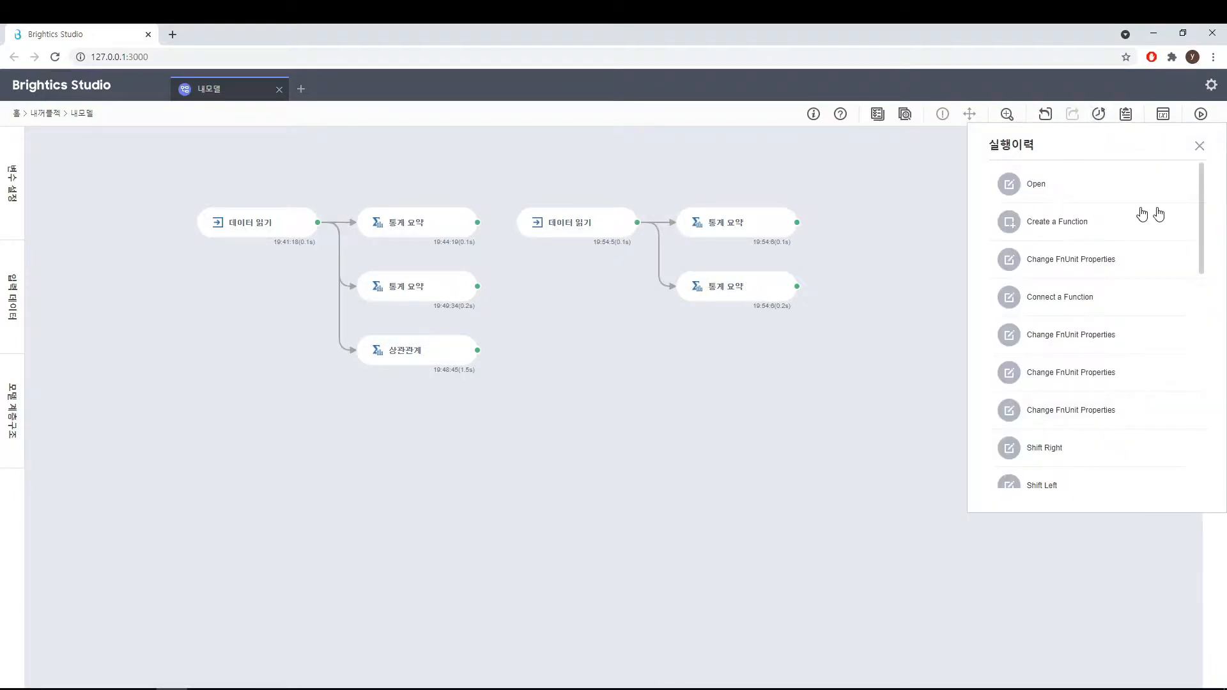
pyautogui.moveTo(1200, 209); pyautogui.dragTo(1190, 425)
pyautogui.moveTo(1189, 471); pyautogui.dragTo(1175, 165)
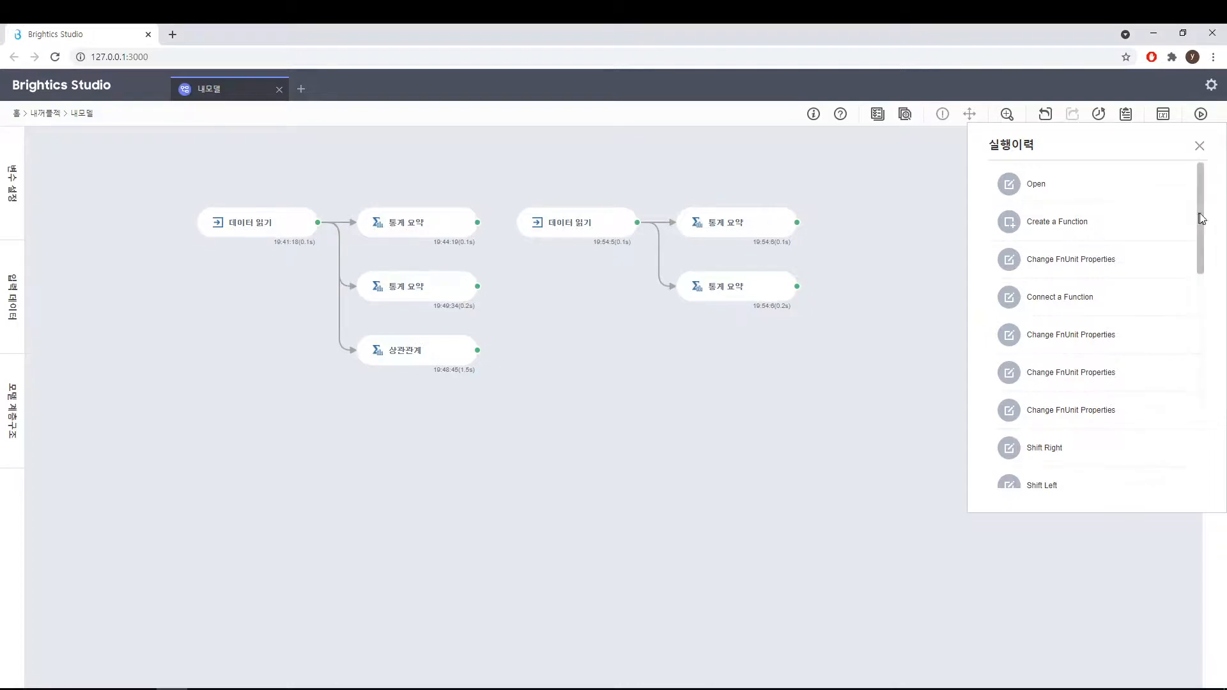
pyautogui.moveTo(1199, 175)
pyautogui.mouseDown()
pyautogui.moveTo(1198, 447)
pyautogui.moveTo(1196, 185)
pyautogui.mouseUp()
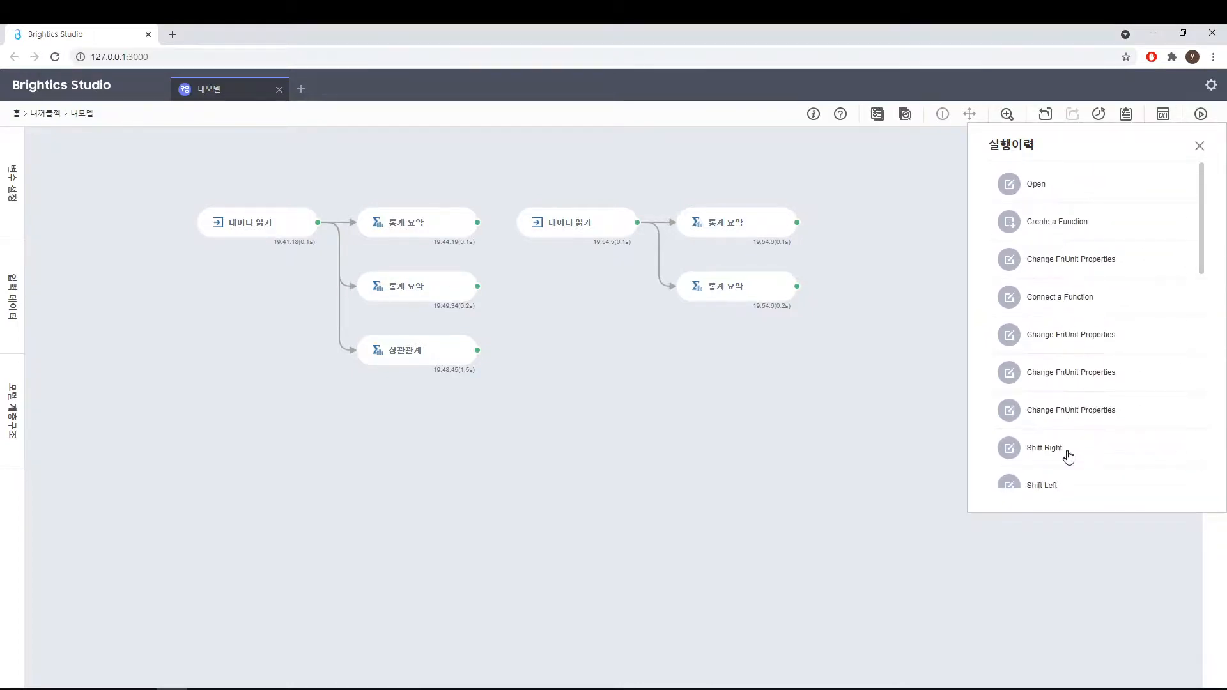
pyautogui.click(1036, 186)
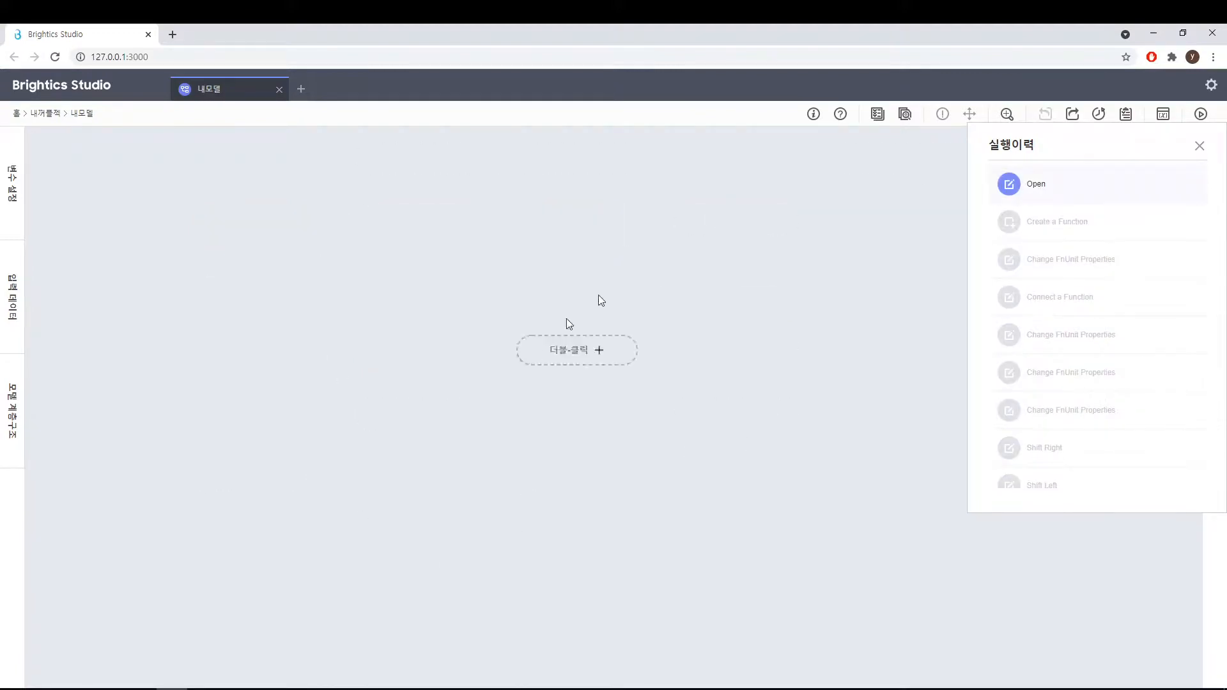
pyautogui.click(1054, 230)
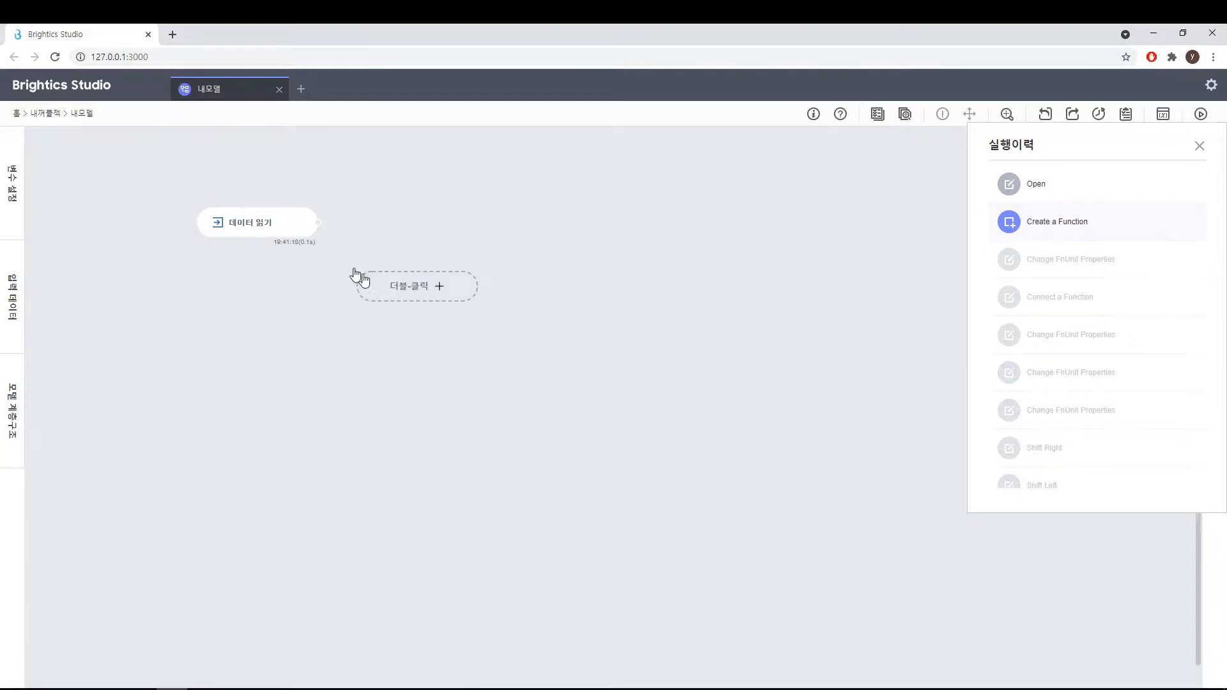
# - Restore the model to the second-to-last Remove functions entry in the history and close the history
pyautogui.moveTo(1200, 243); pyautogui.dragTo(1197, 501)
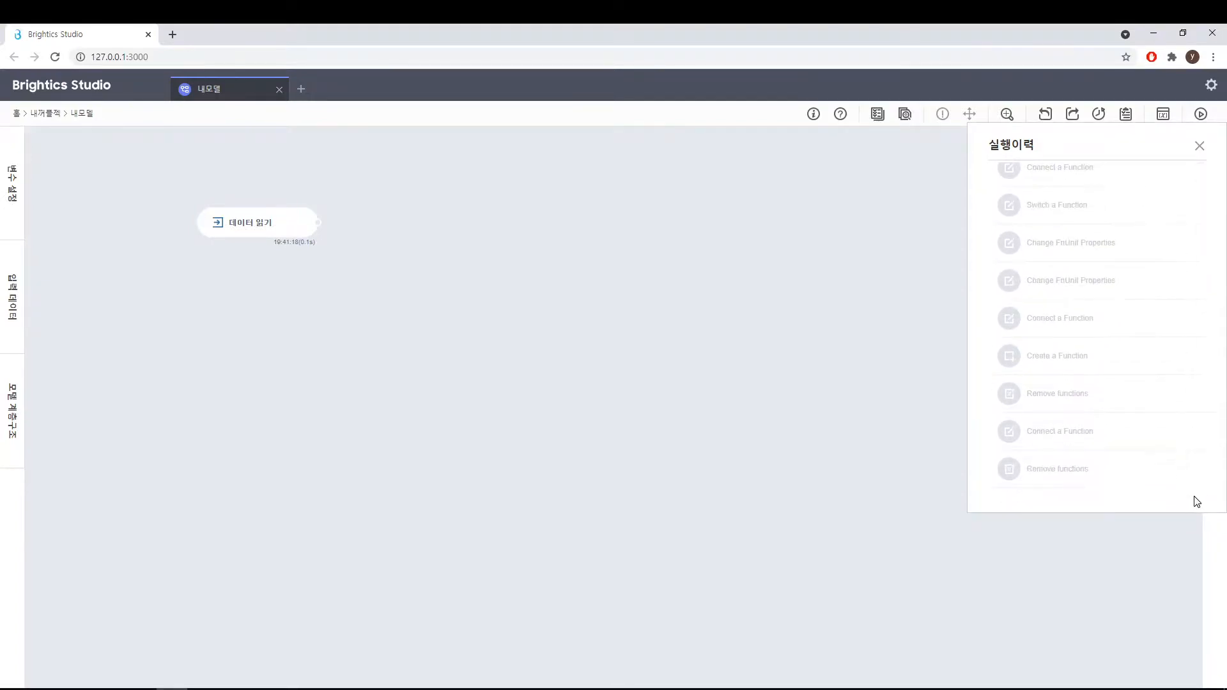
pyautogui.click(1057, 400)
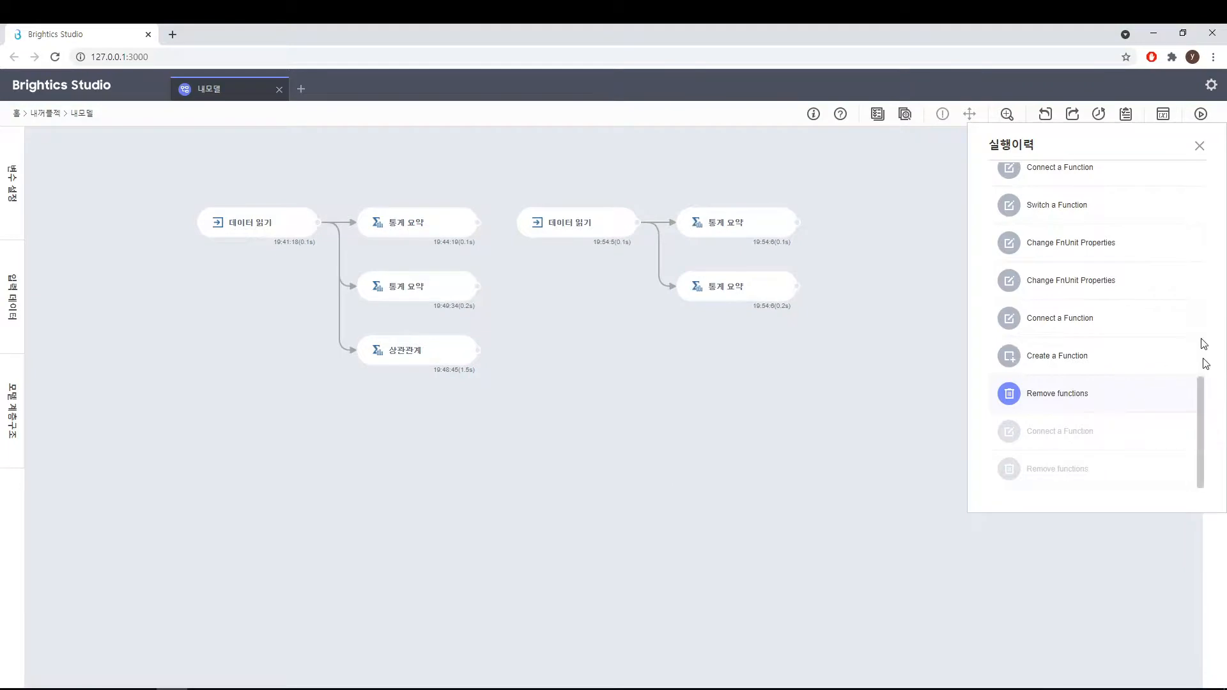
pyautogui.moveTo(1198, 425); pyautogui.dragTo(1197, 512)
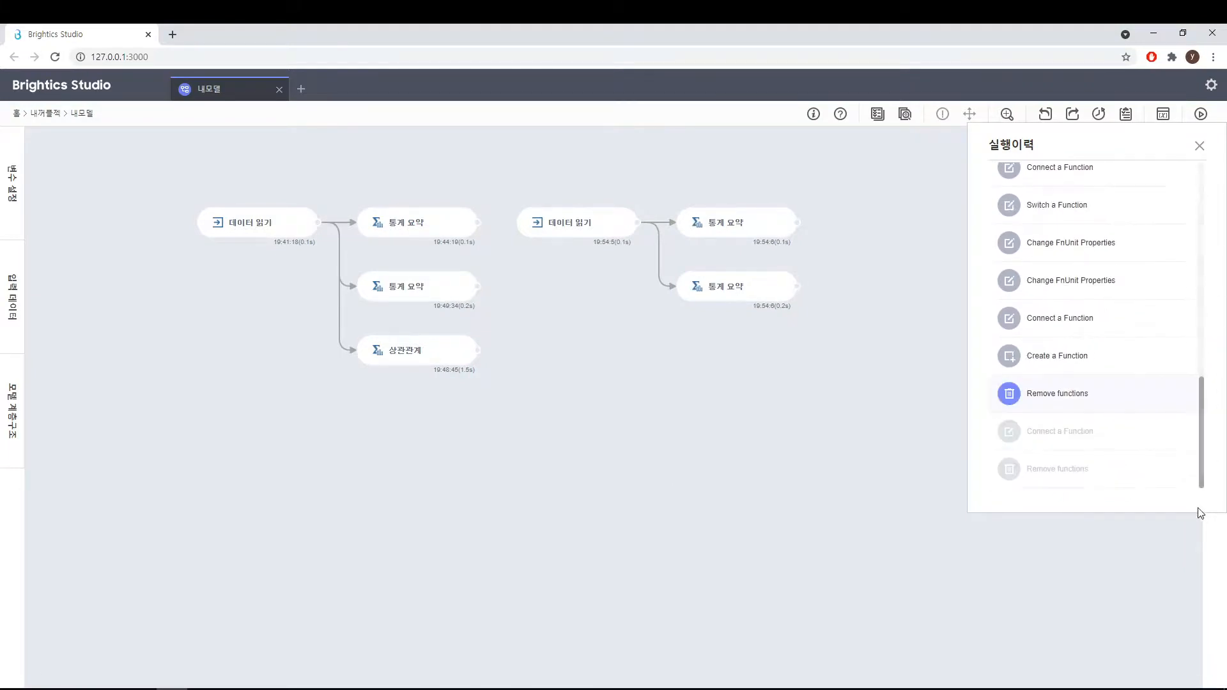
pyautogui.click(1199, 146)
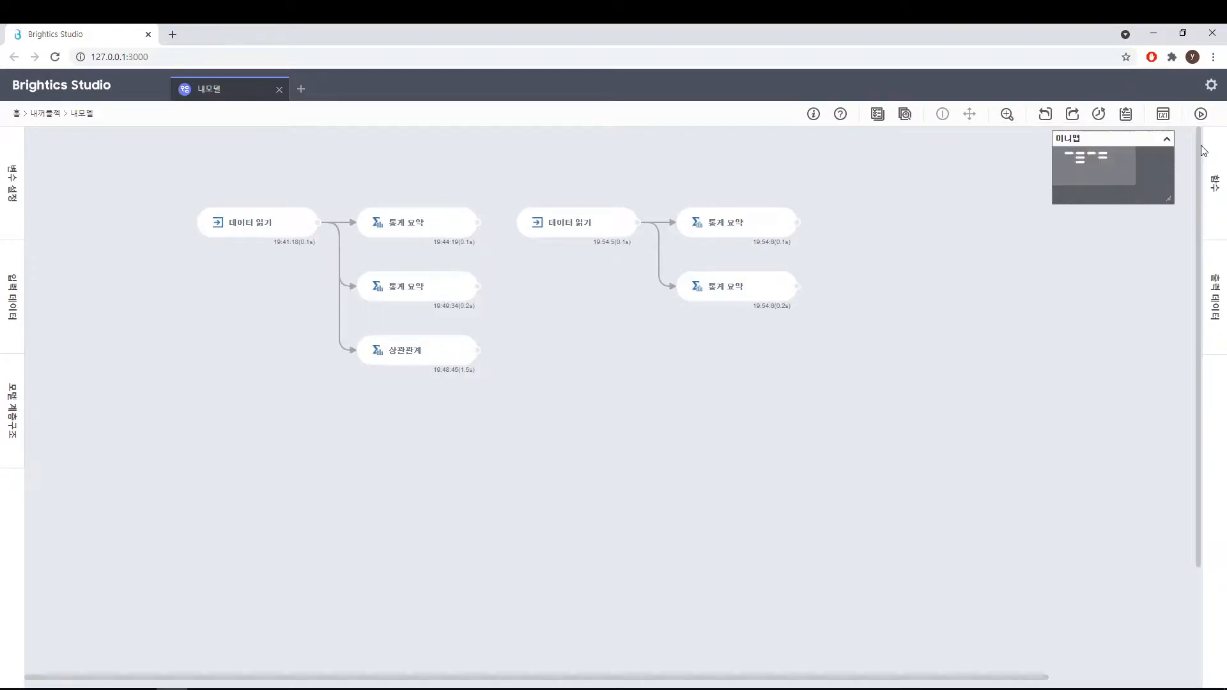
# - Open the function clipboard to view the copied functions
pyautogui.click(1126, 115)
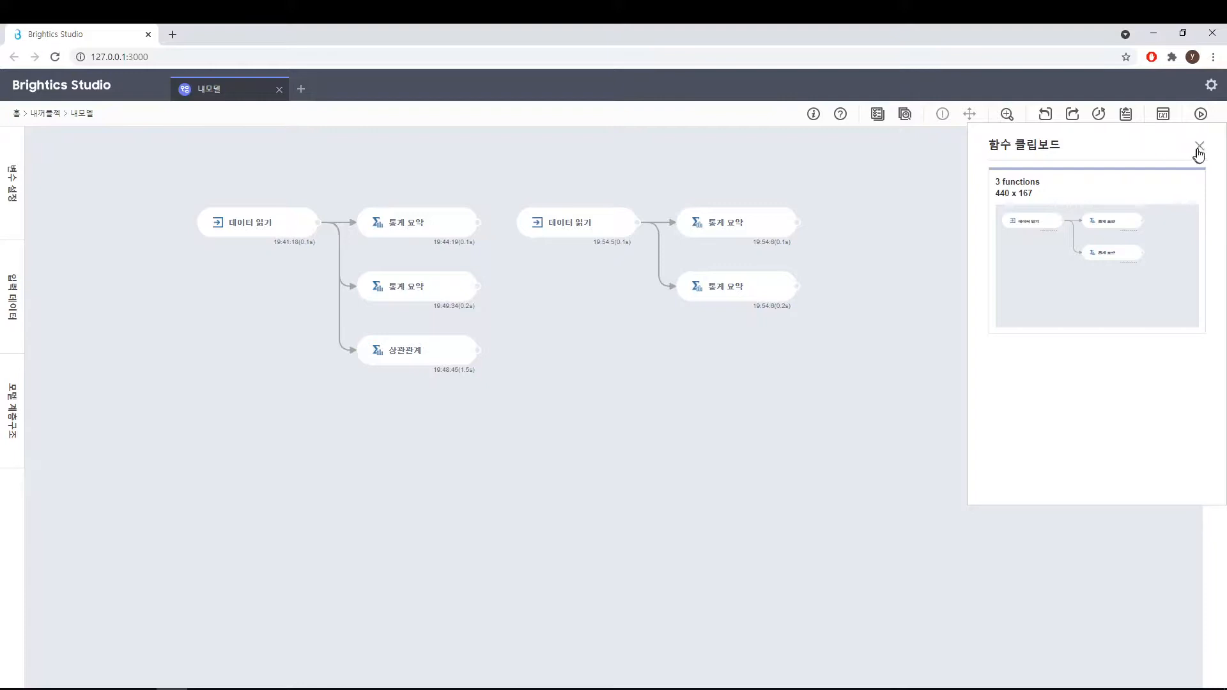
# - Close the function clipboard and open the variable settings
pyautogui.click(1198, 151)
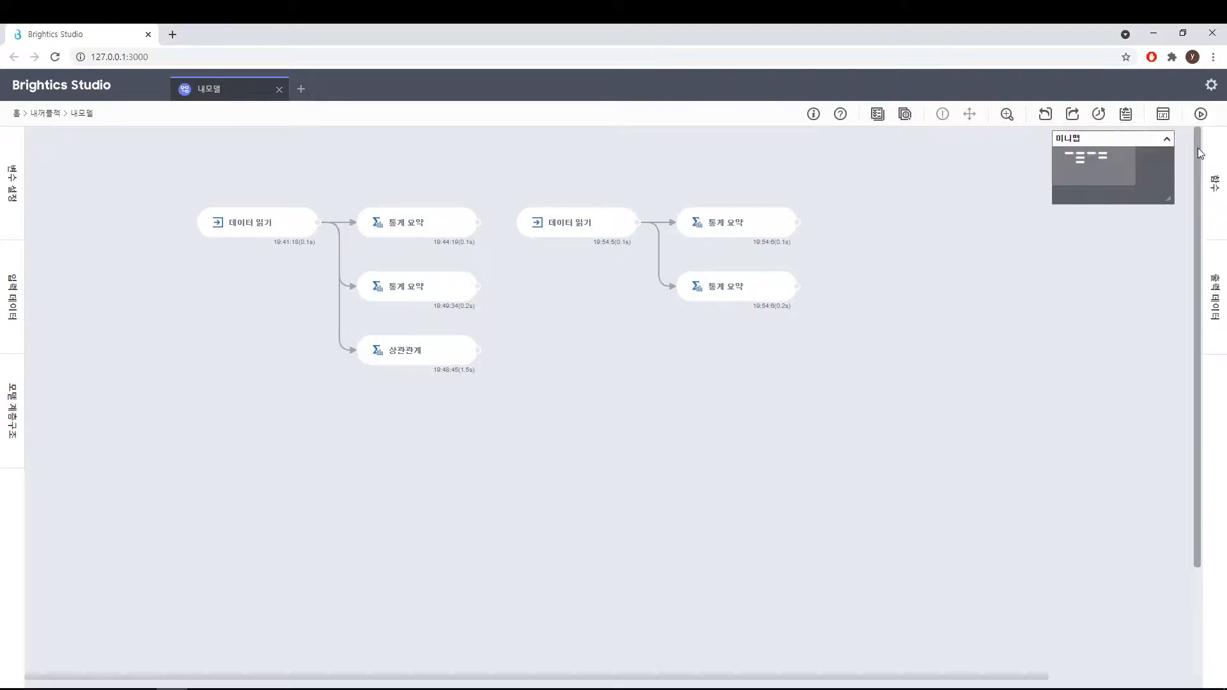
pyautogui.click(1163, 118)
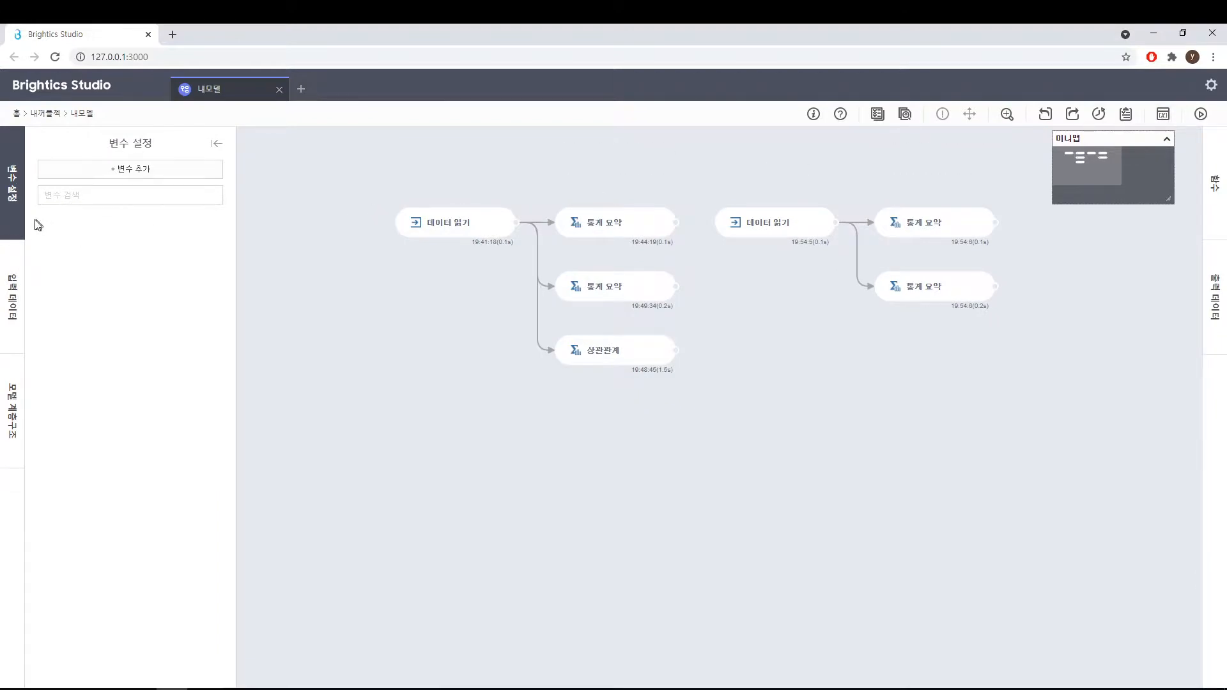
pyautogui.click(217, 146)
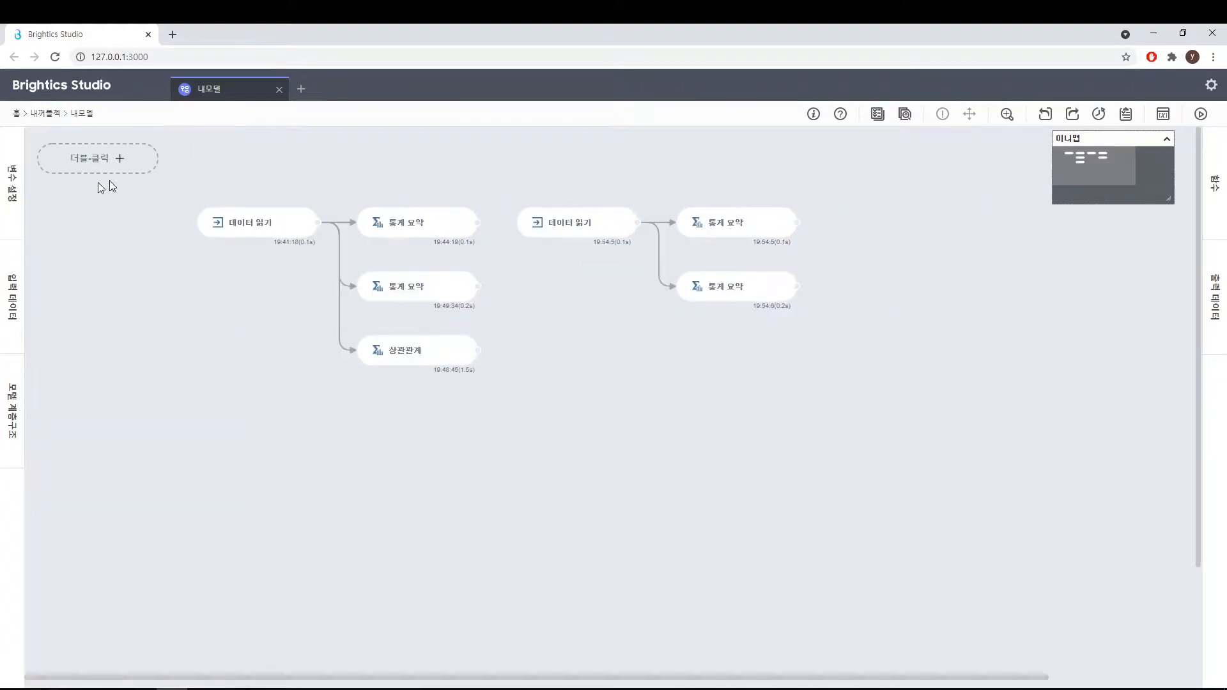
pyautogui.click(14, 198)
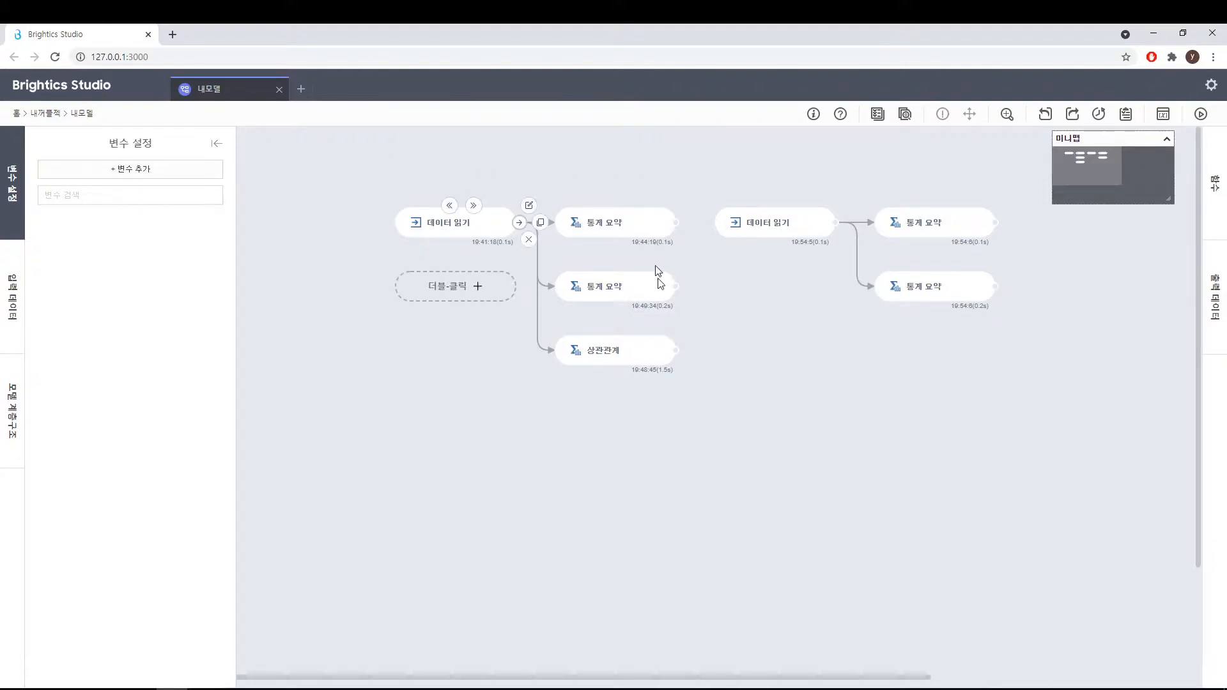
# - Add two variables in the variable settings, delete both, and close the settings
pyautogui.click(142, 176)
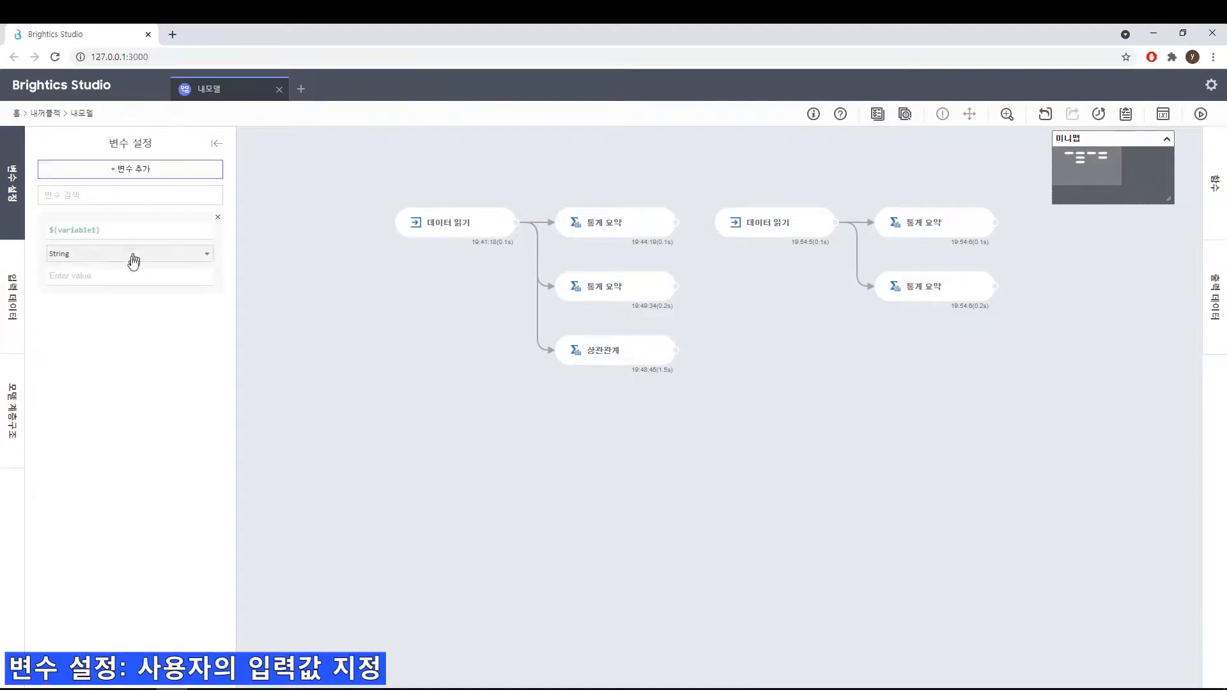
pyautogui.click(138, 170)
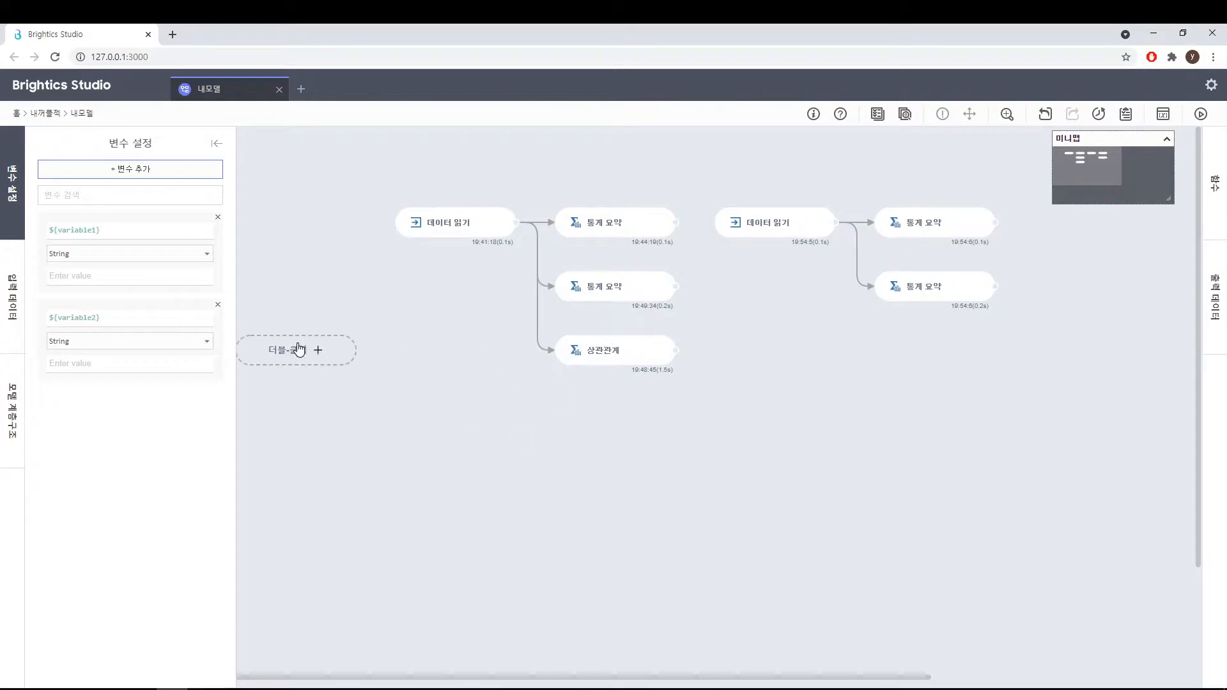
pyautogui.click(218, 306)
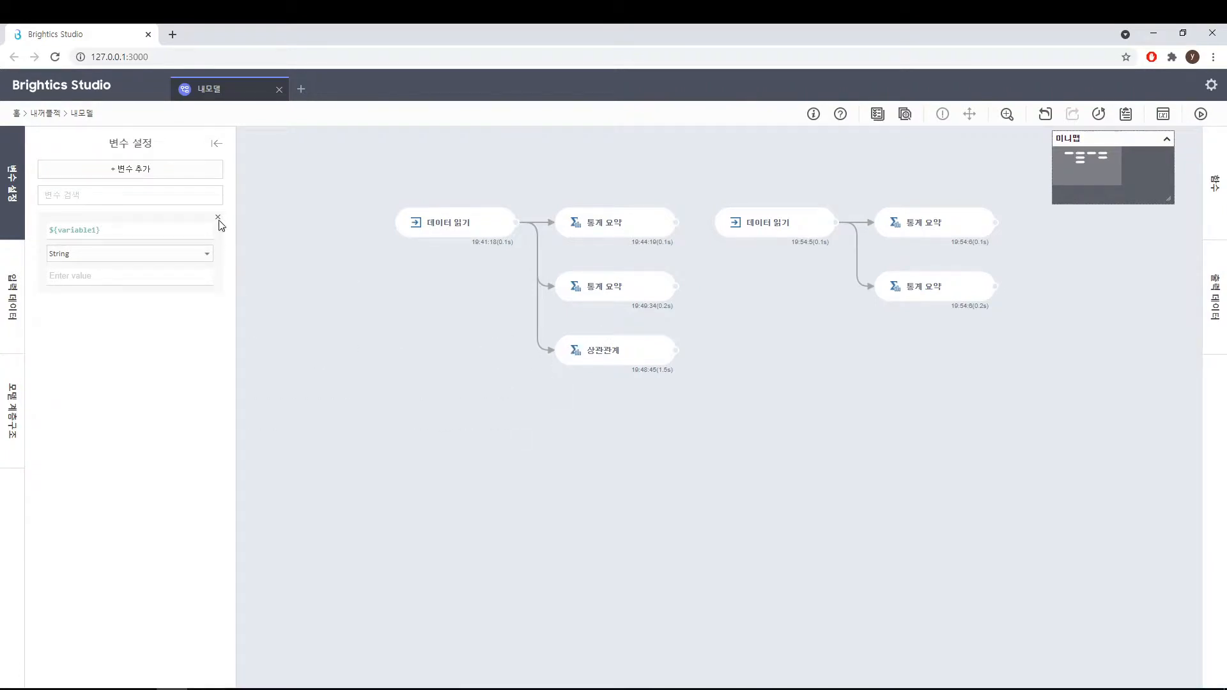
pyautogui.click(218, 219)
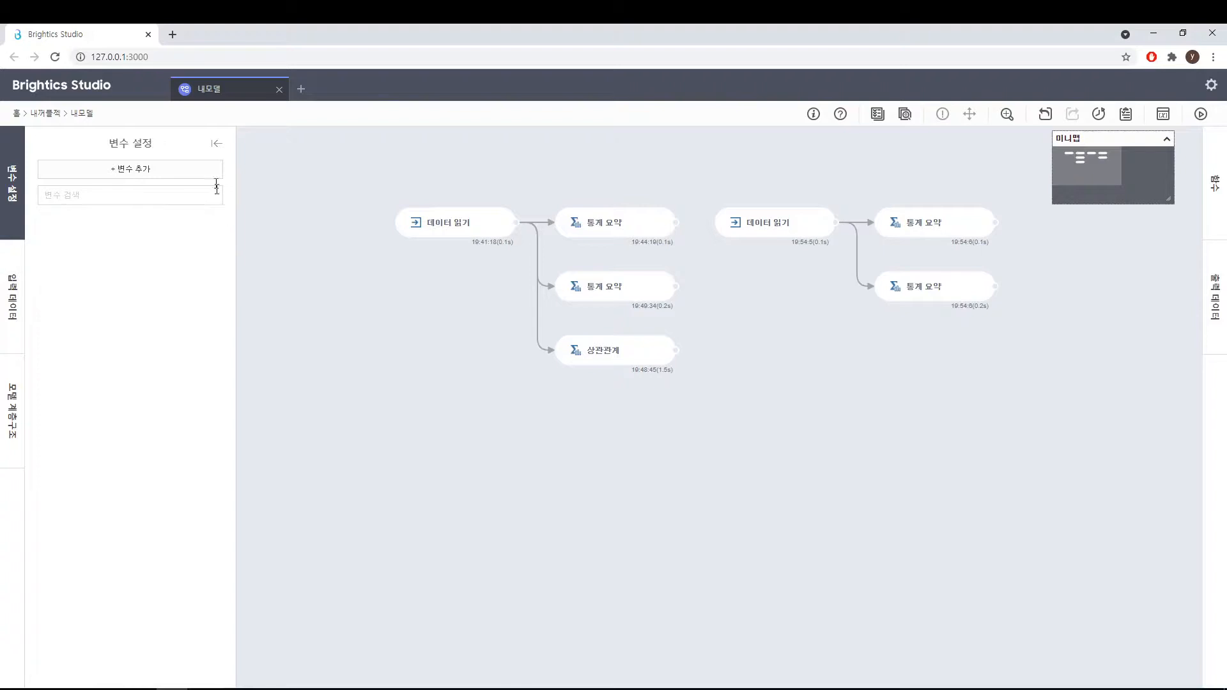
pyautogui.click(216, 146)
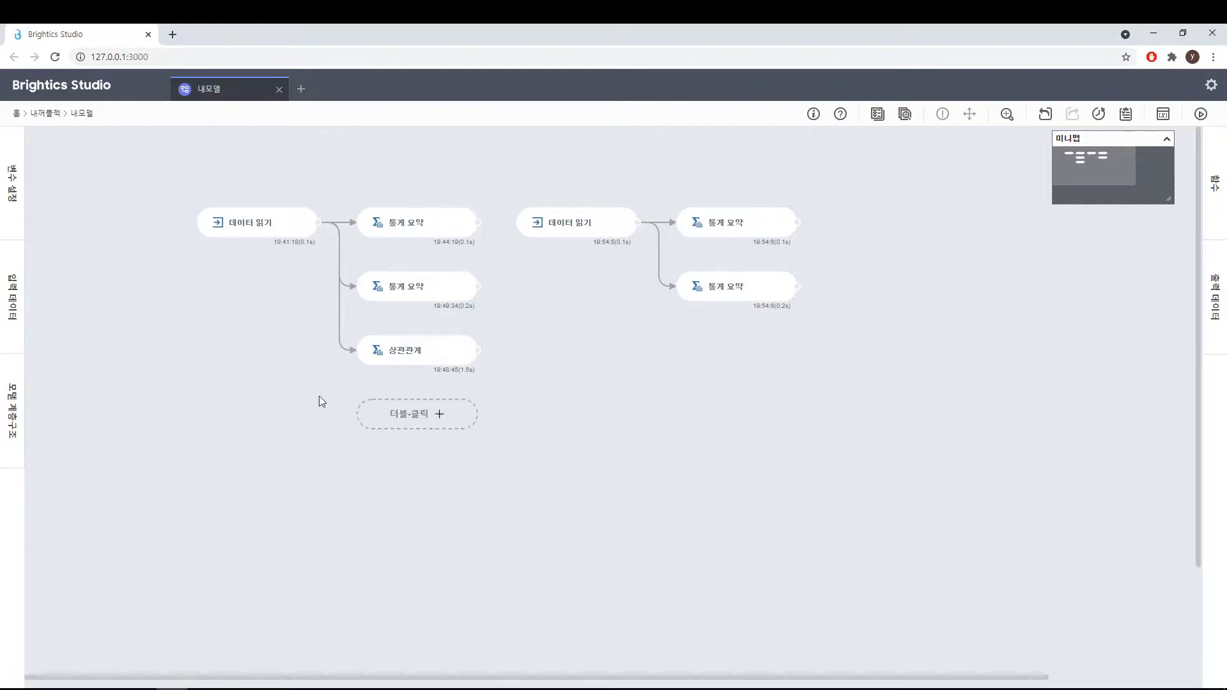
# - Run the entire model and close the execution information dialog
pyautogui.click(1201, 115)
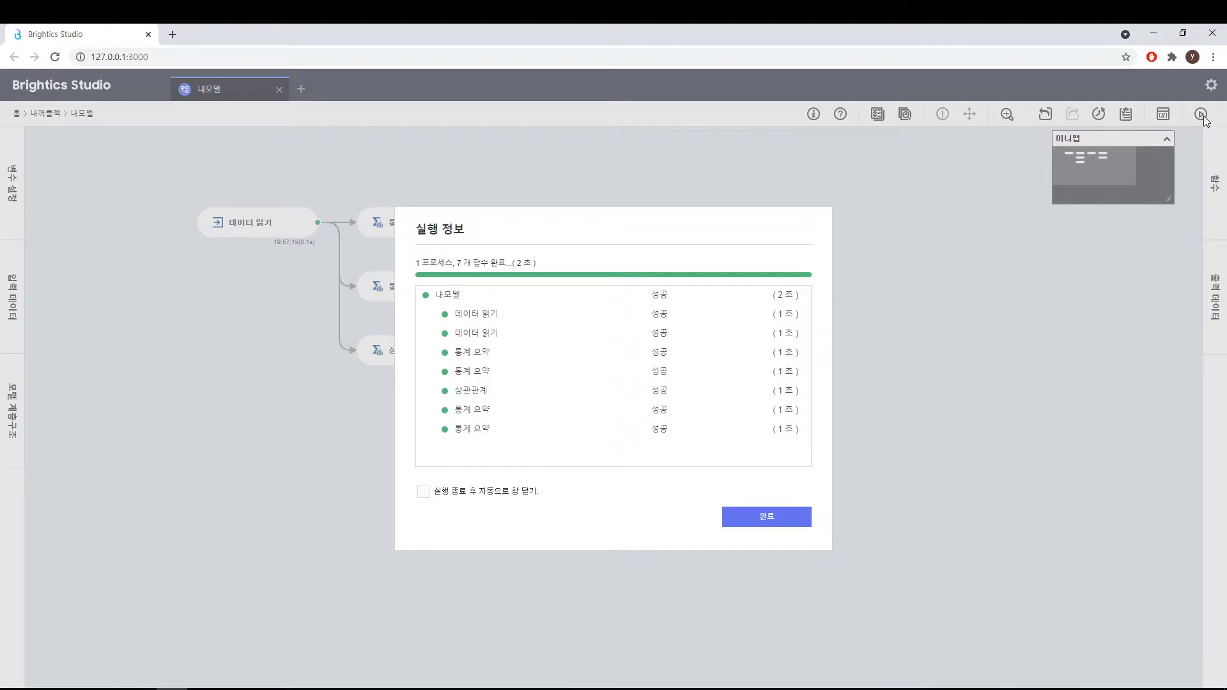
pyautogui.click(774, 519)
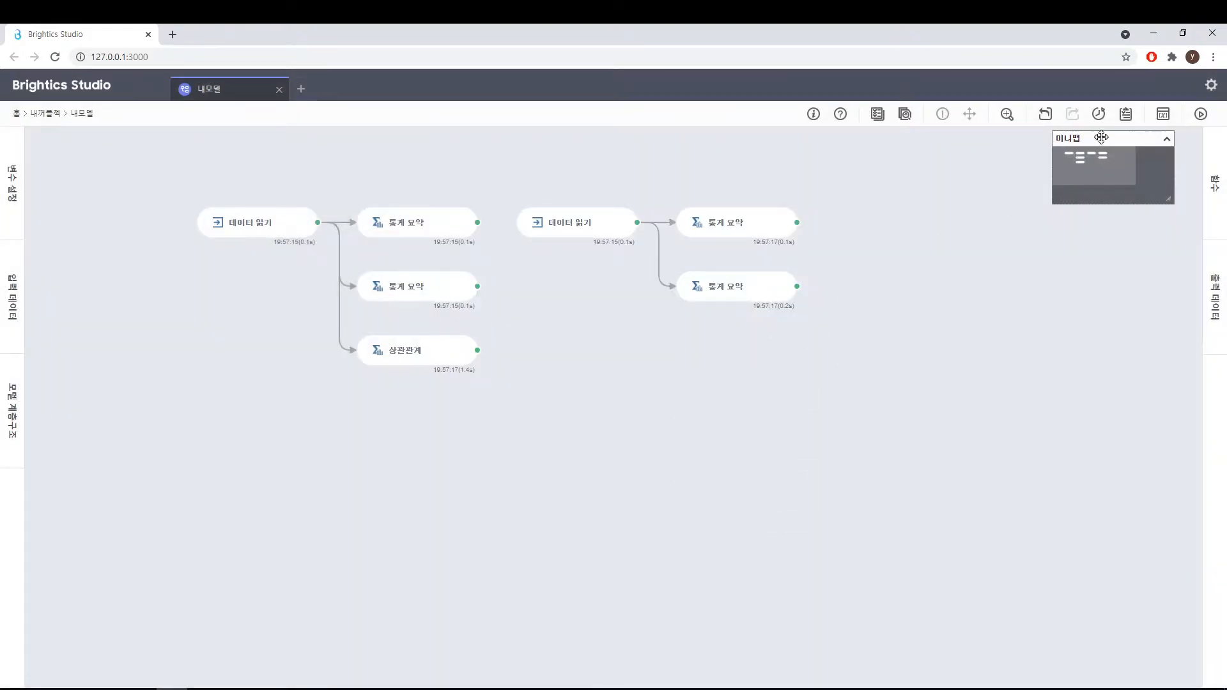
# - View the model canvas at x 0.6 and x 0.8 scale, and return it to x 1.0
pyautogui.click(1008, 115)
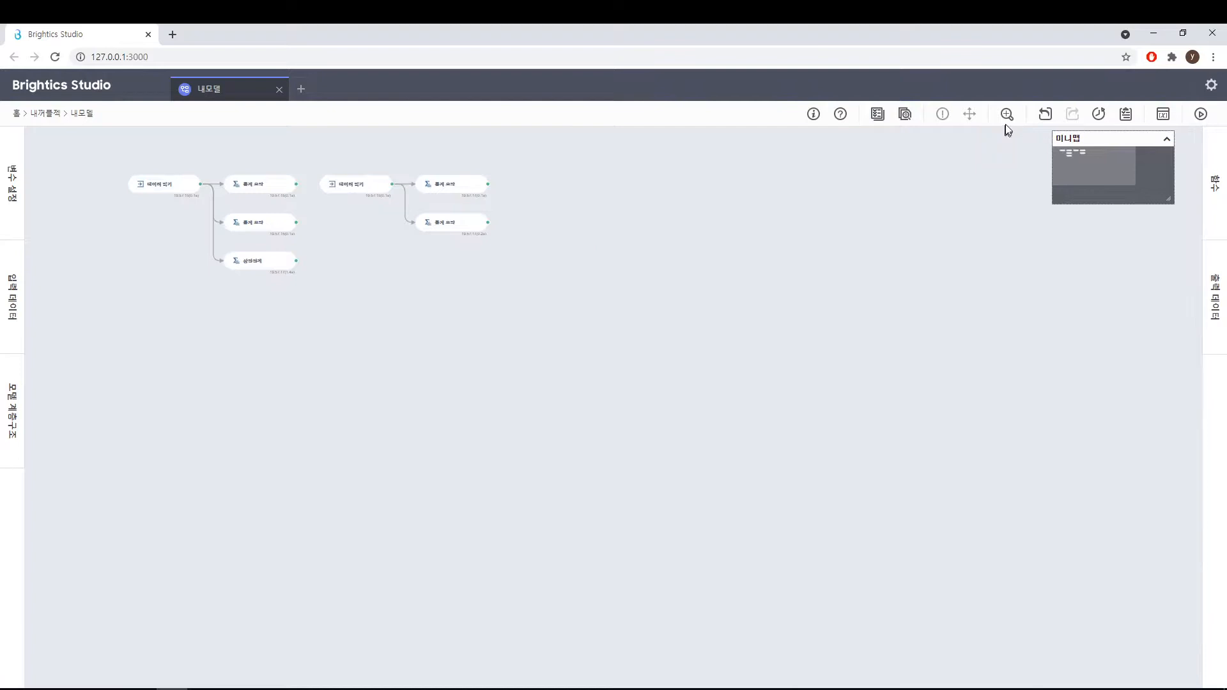
pyautogui.click(1007, 114)
pyautogui.click(1007, 164)
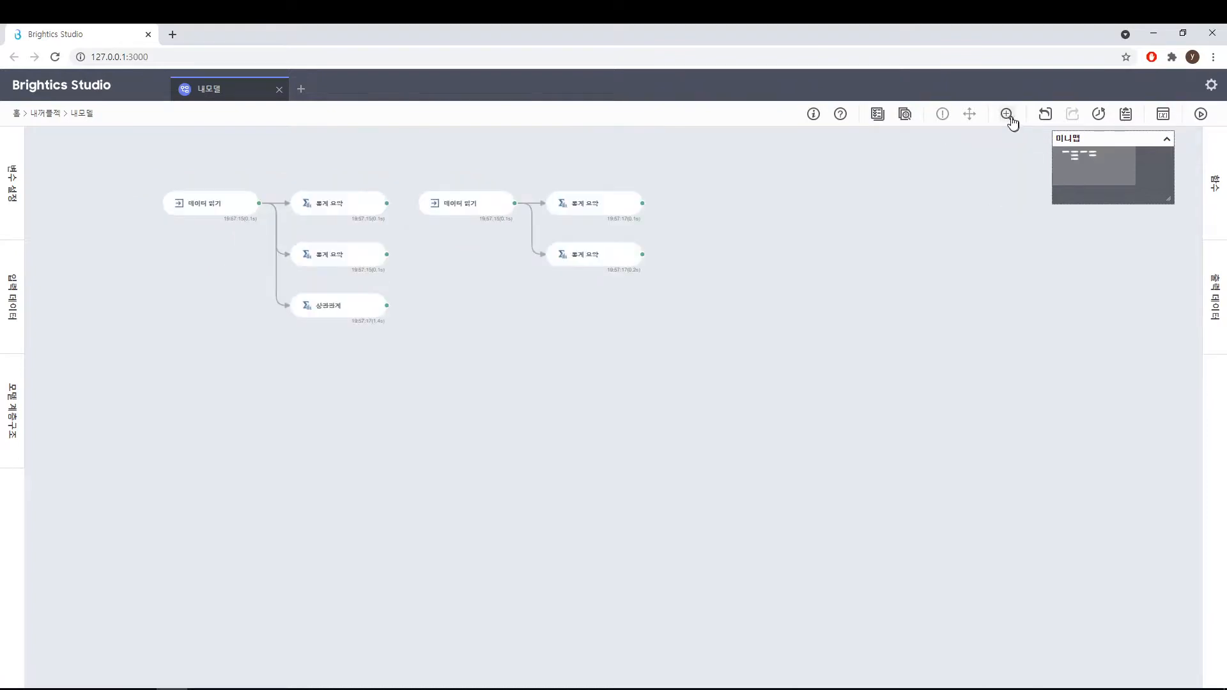
pyautogui.click(1007, 114)
pyautogui.click(1016, 191)
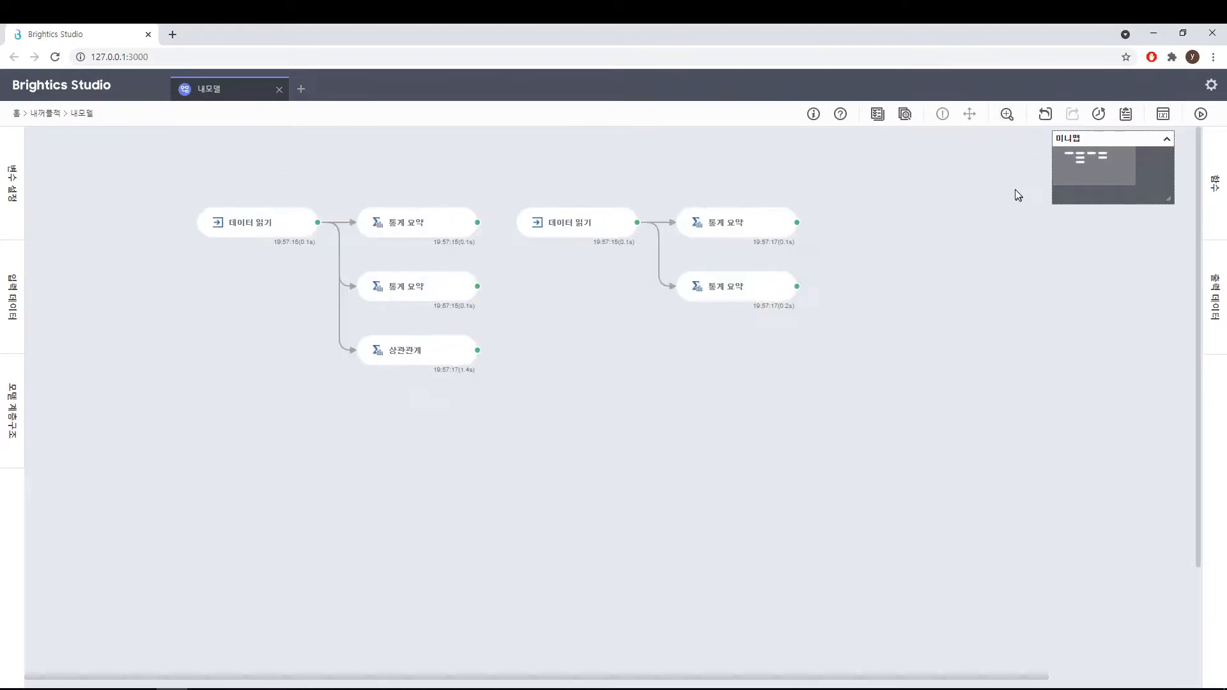
# - Scale the canvas to x 0.6, select all functions at once, deselect them, and restore the x 1.0 scale
pyautogui.click(1008, 117)
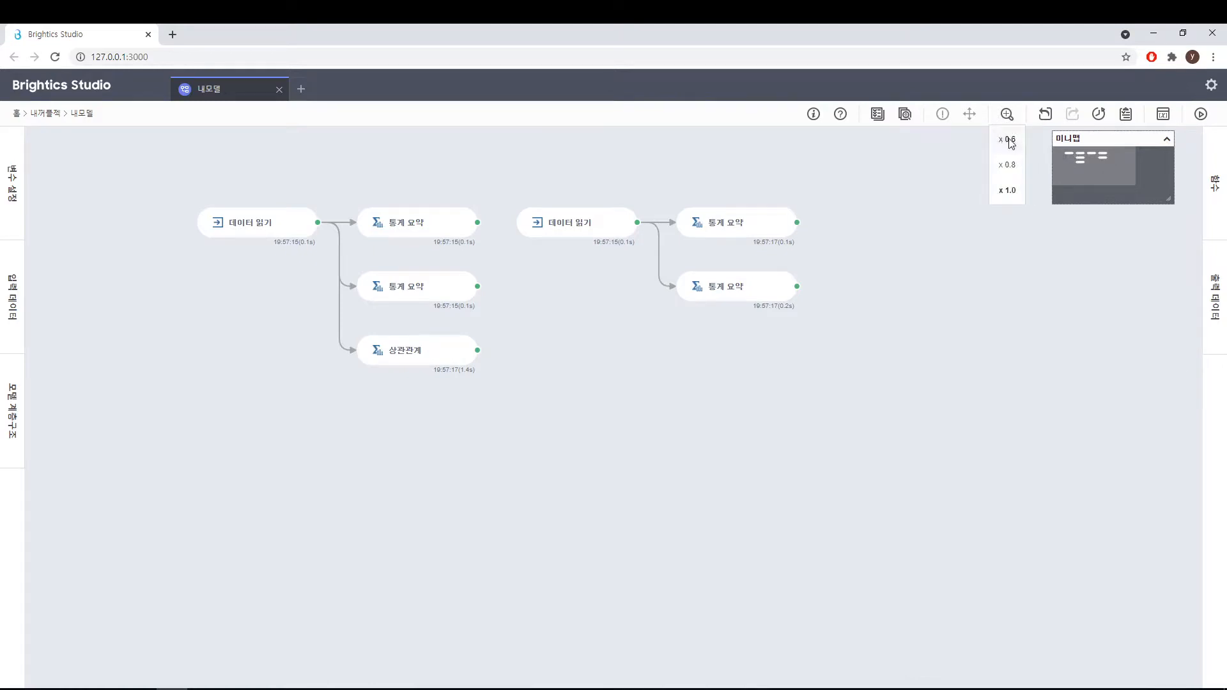
pyautogui.click(1009, 140)
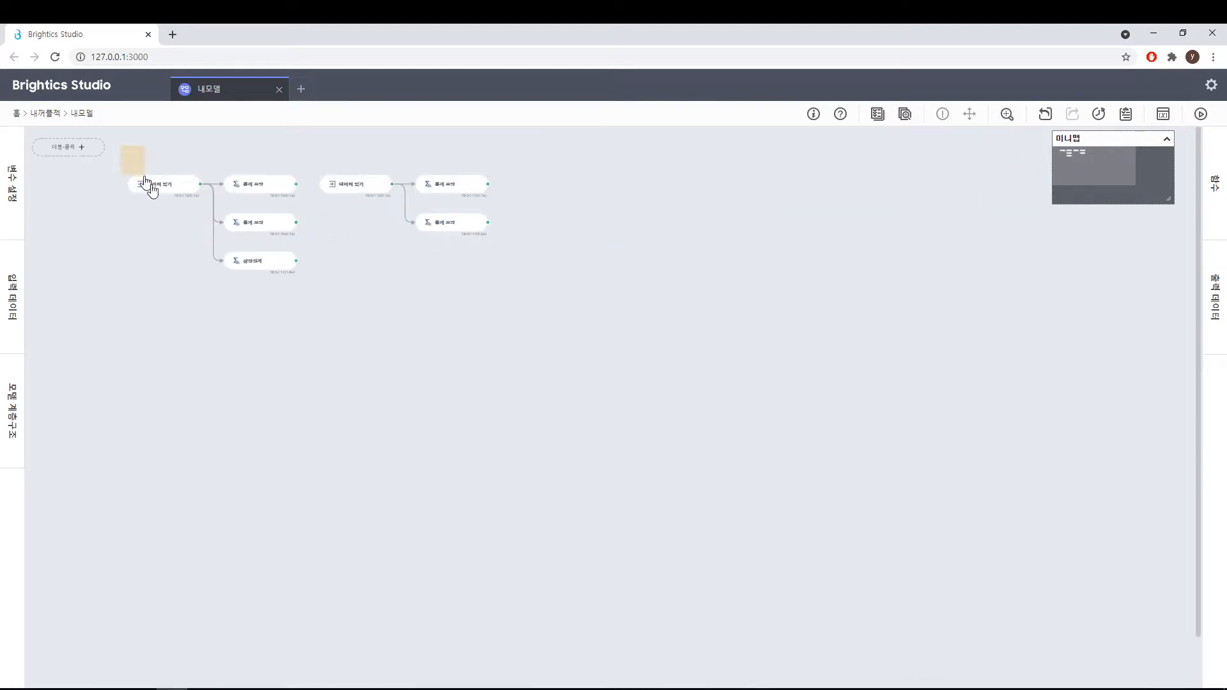
pyautogui.moveTo(146, 181); pyautogui.dragTo(500, 304)
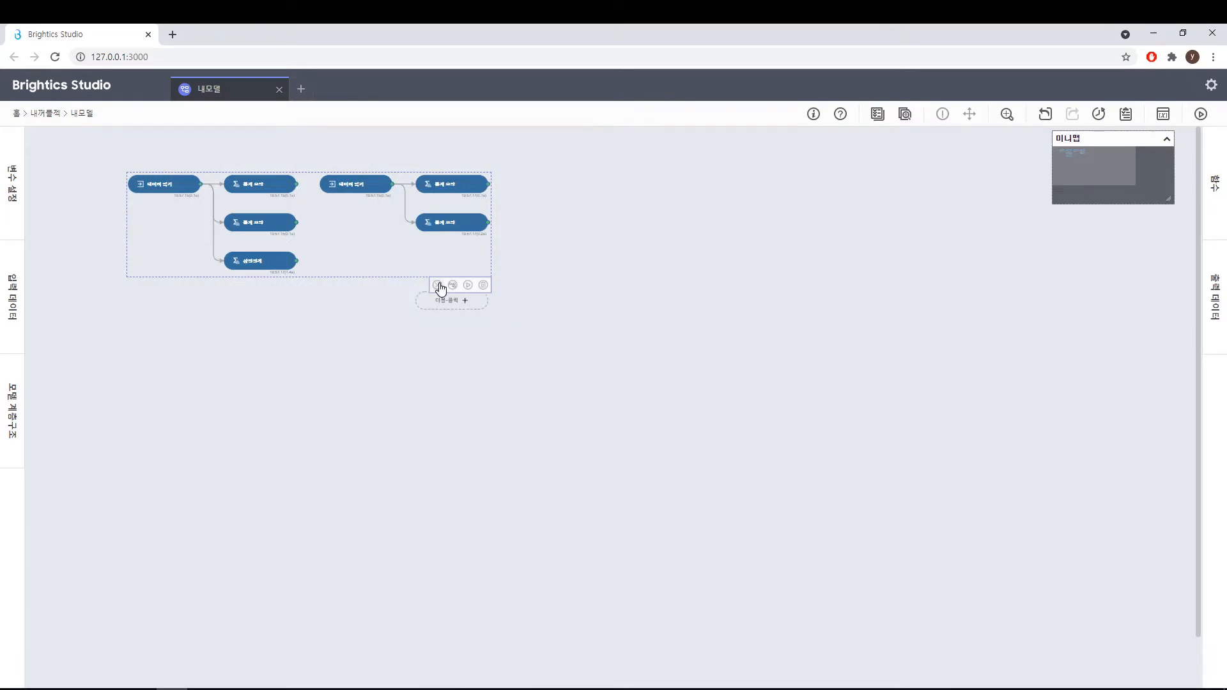
pyautogui.click(544, 275)
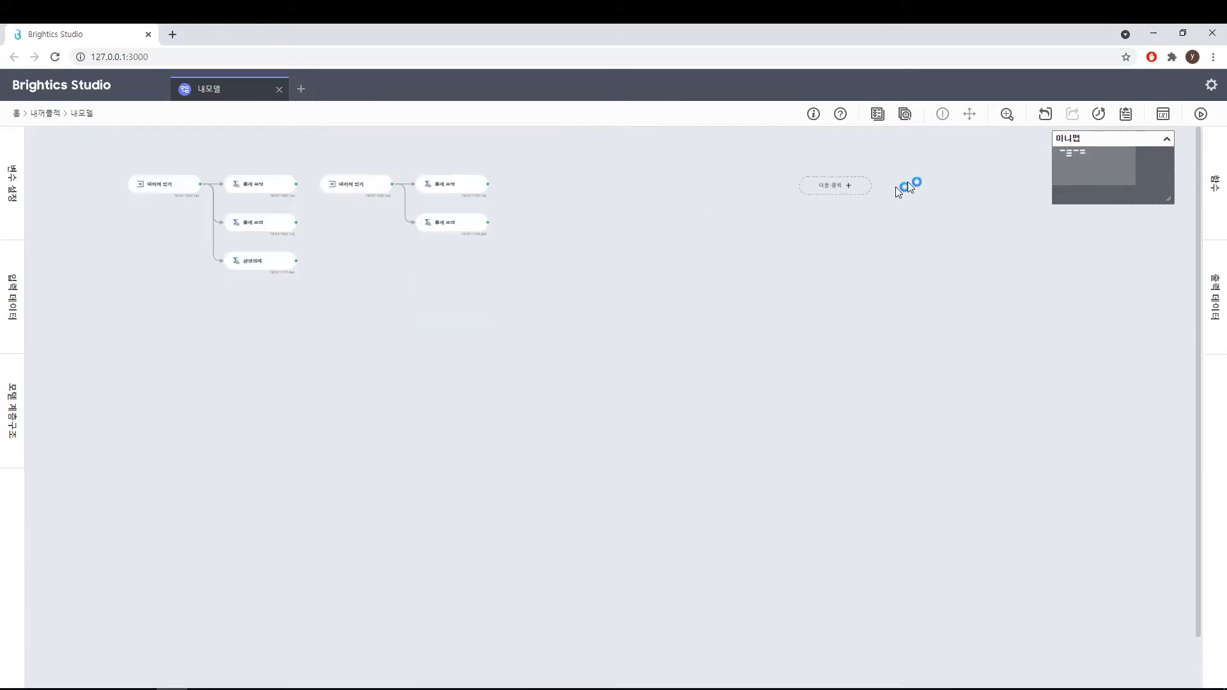
pyautogui.click(1007, 115)
pyautogui.click(1008, 191)
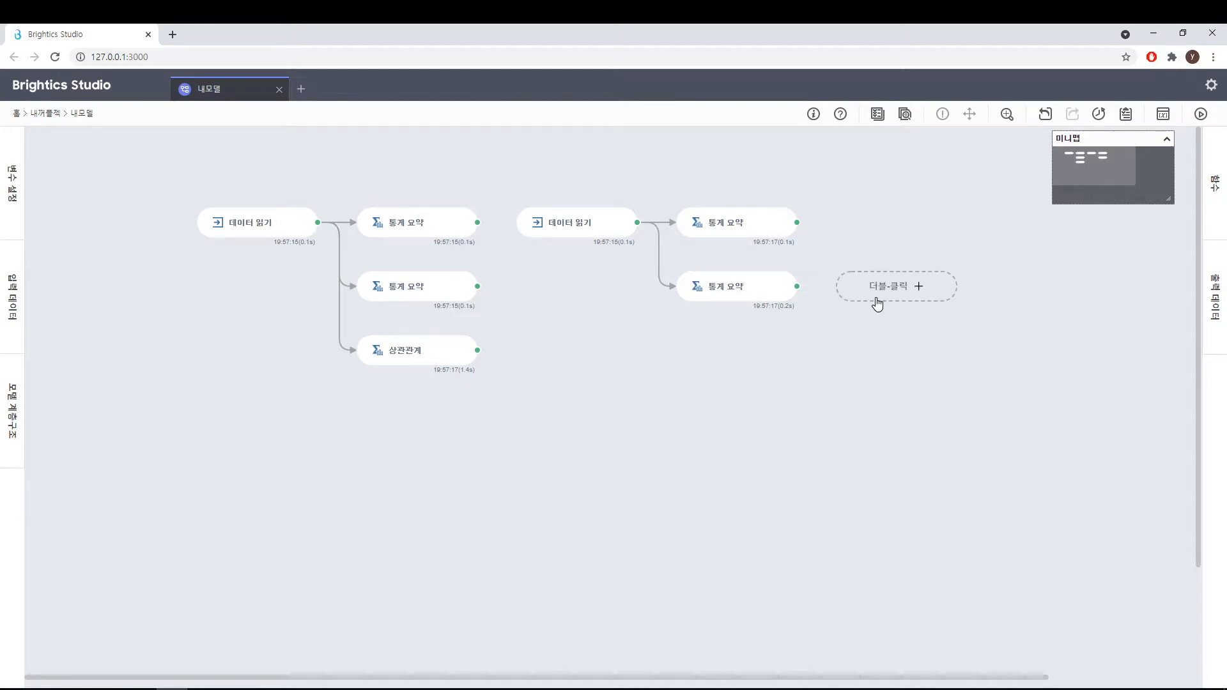
# - Enlarge the browser page to 150% and return it to 100%
pyautogui.hotkey('ctrl', '+')
pyautogui.hotkey('ctrl', '+')
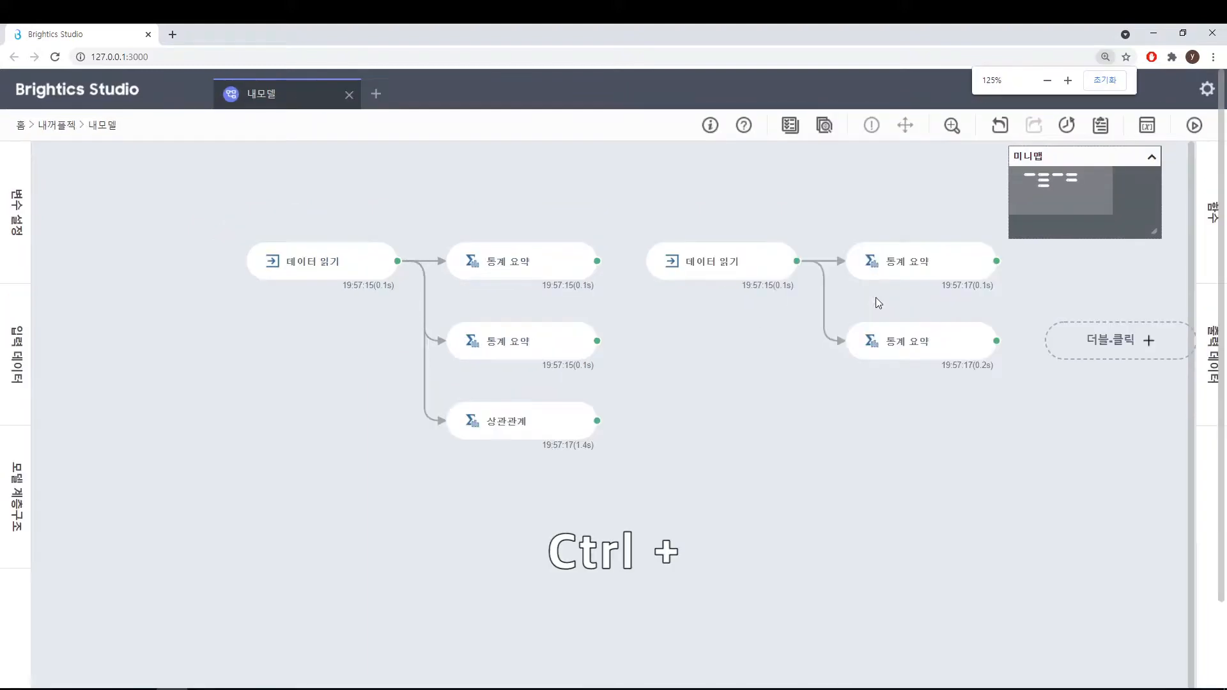
pyautogui.hotkey('ctrl', '+')
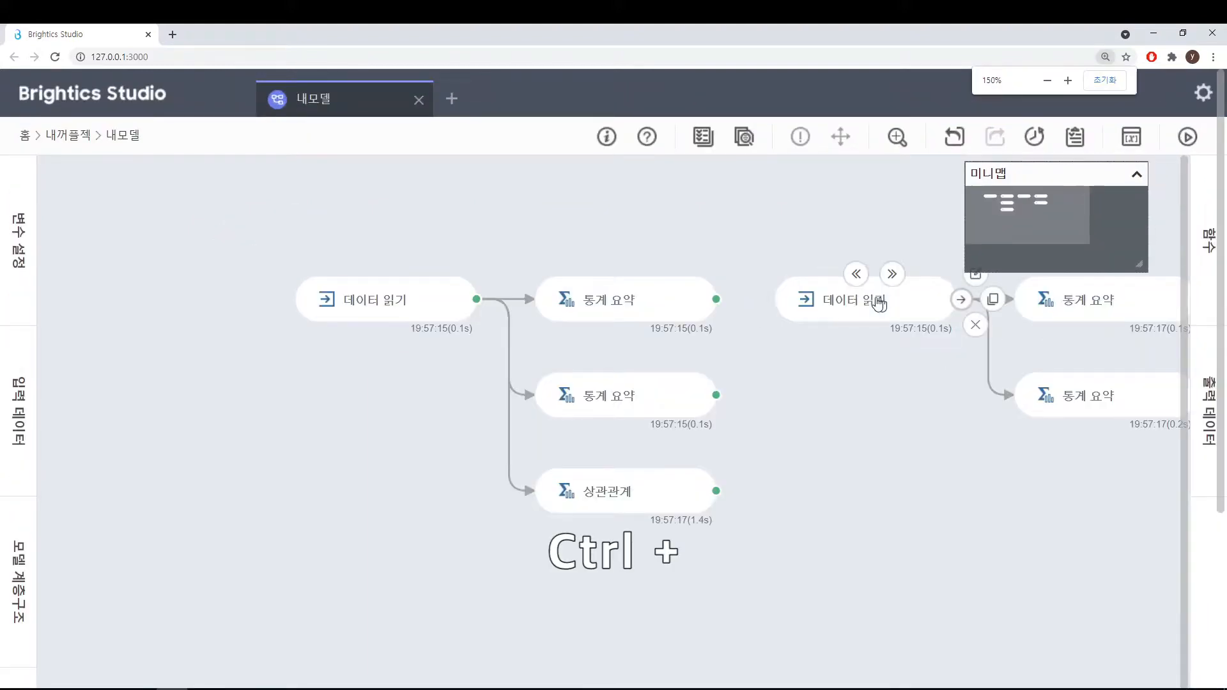
pyautogui.hotkey('ctrl', '-')
pyautogui.hotkey('ctrl', '-')
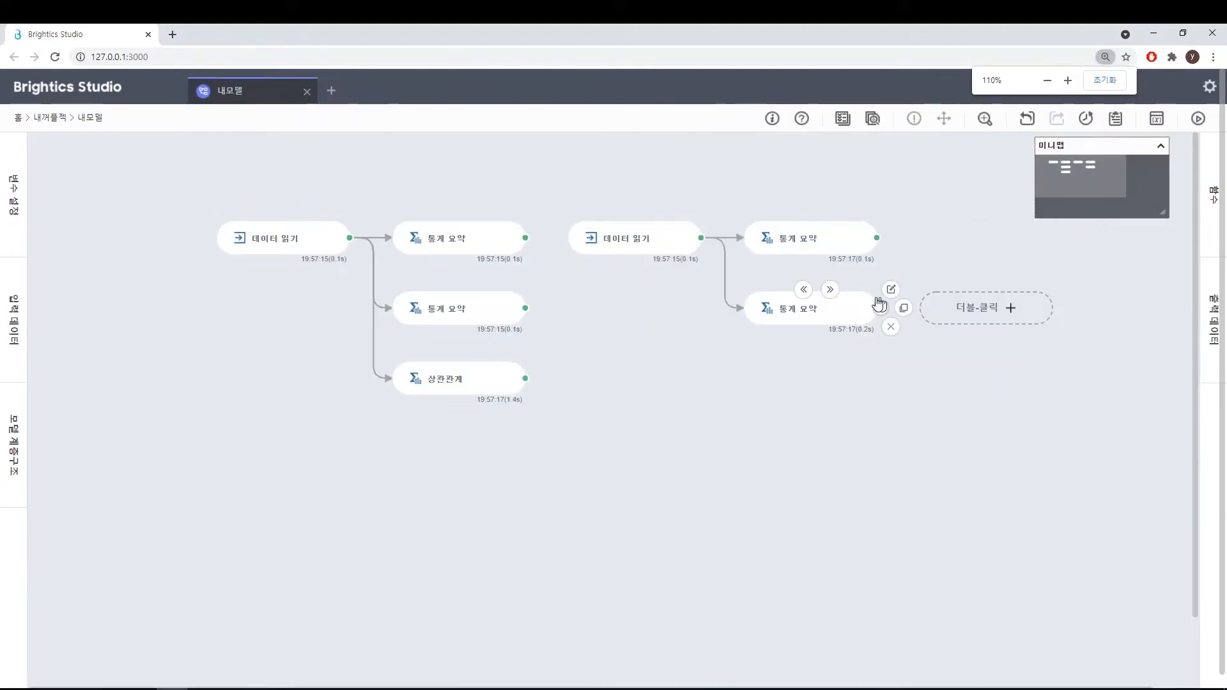
pyautogui.hotkey('ctrl', '-')
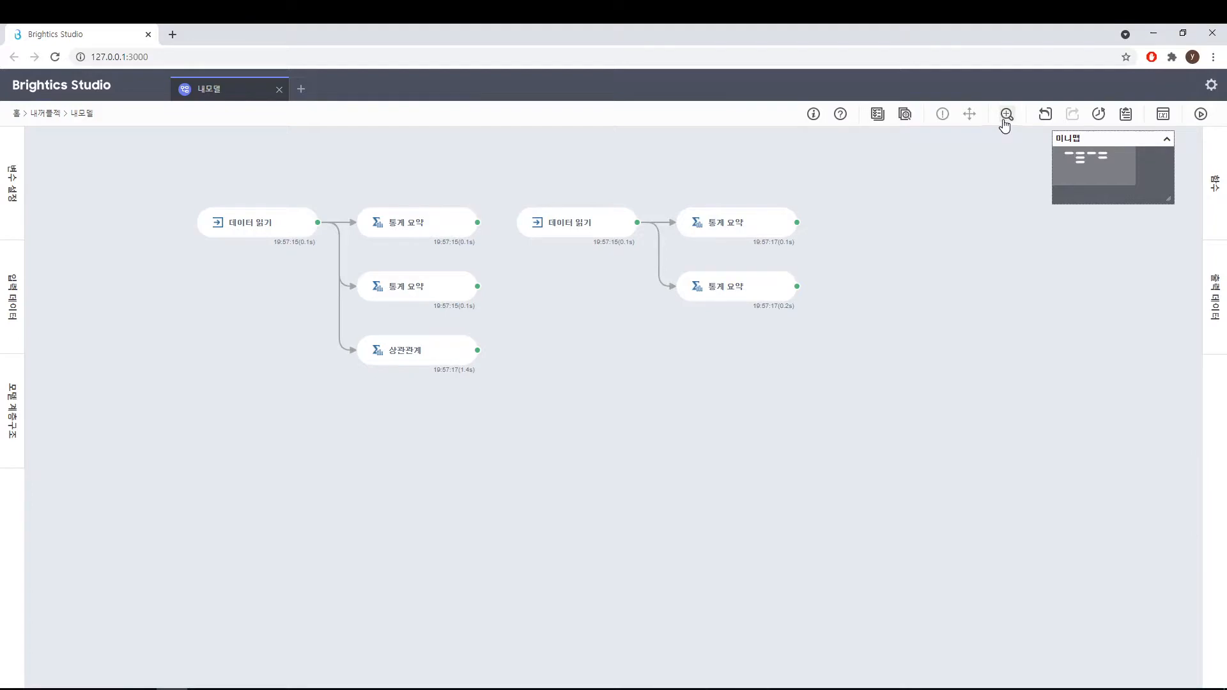
# - Enable function moving and try moving the second 데이터 읽기 function upward
pyautogui.click(970, 121)
pyautogui.moveTo(608, 228)
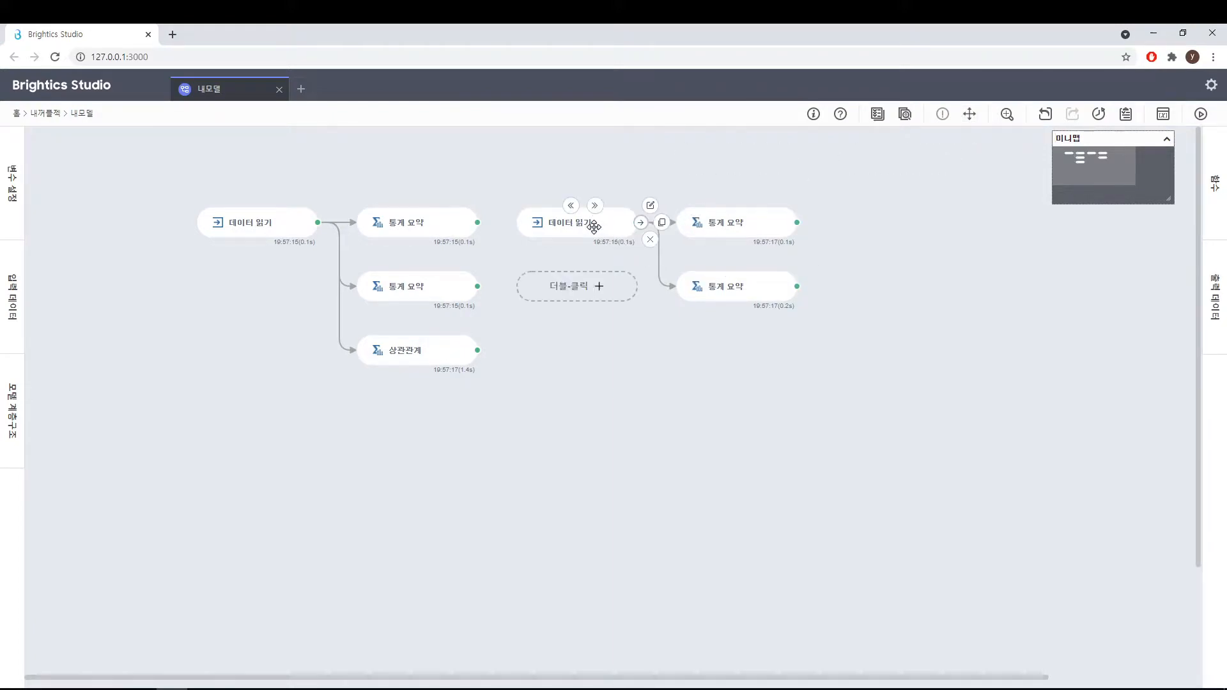
pyautogui.moveTo(594, 226); pyautogui.dragTo(597, 176)
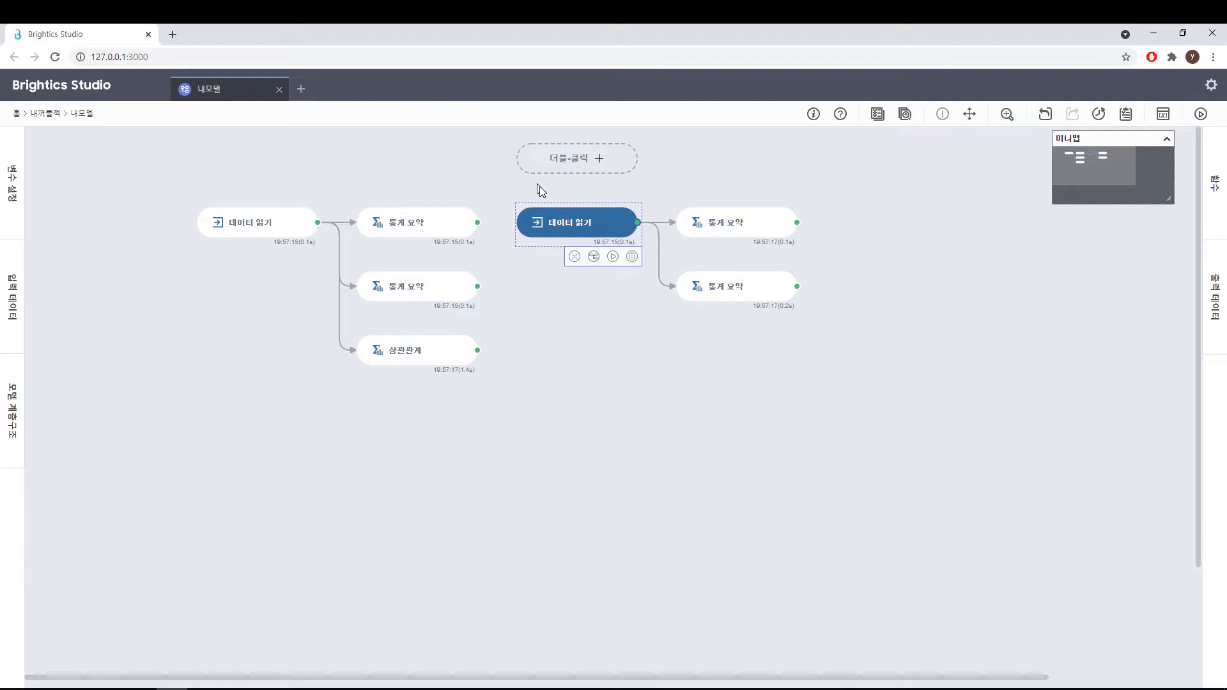
# - Select the second 데이터 읽기 group, move it one column right and two rows down, and return it to its original place
pyautogui.moveTo(537, 185); pyautogui.dragTo(796, 311)
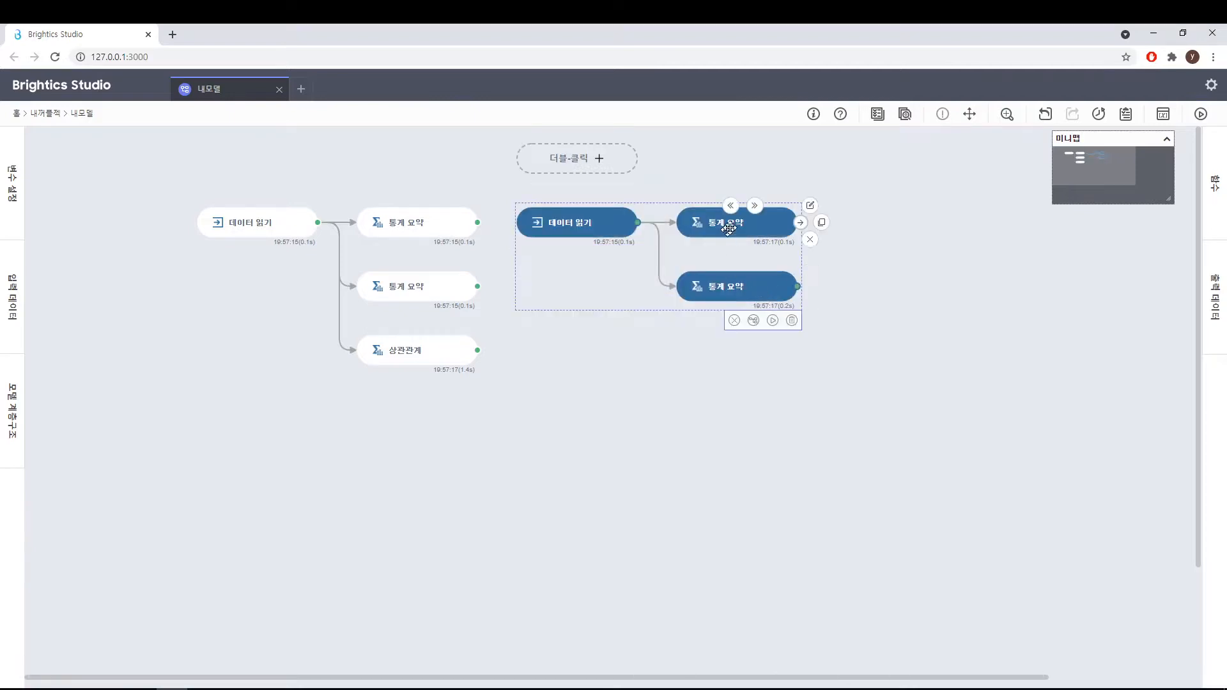
pyautogui.moveTo(732, 227); pyautogui.dragTo(892, 226)
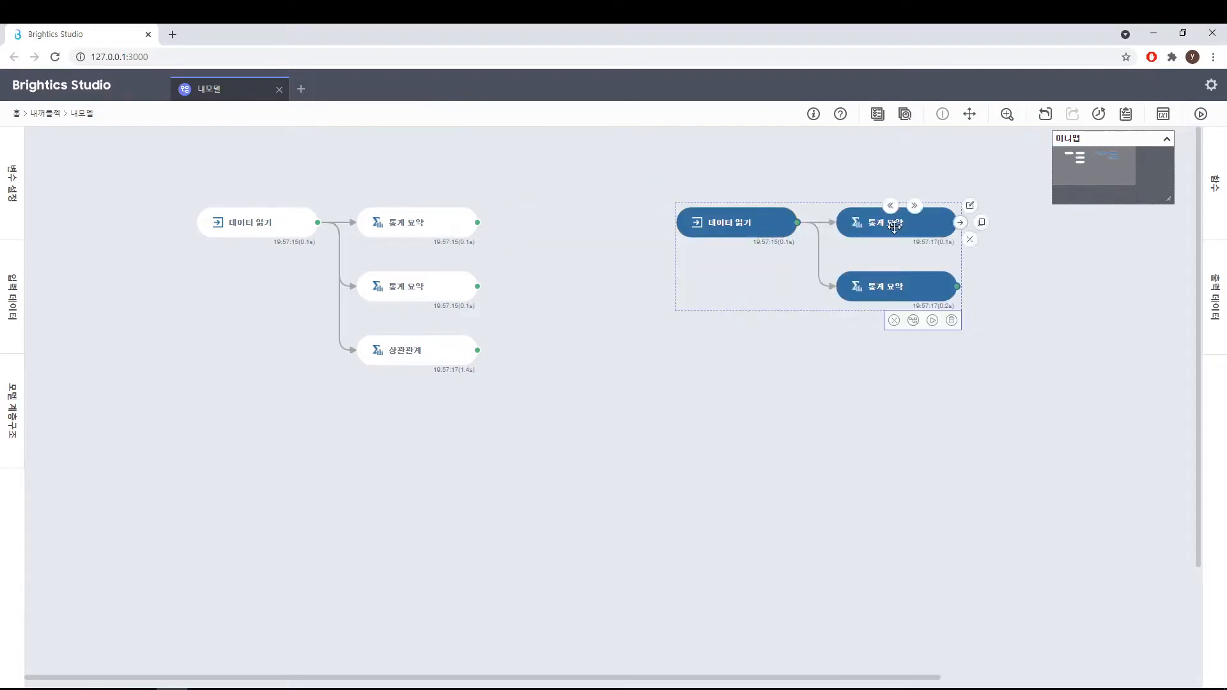
pyautogui.moveTo(899, 337); pyautogui.dragTo(903, 351)
pyautogui.click(786, 247)
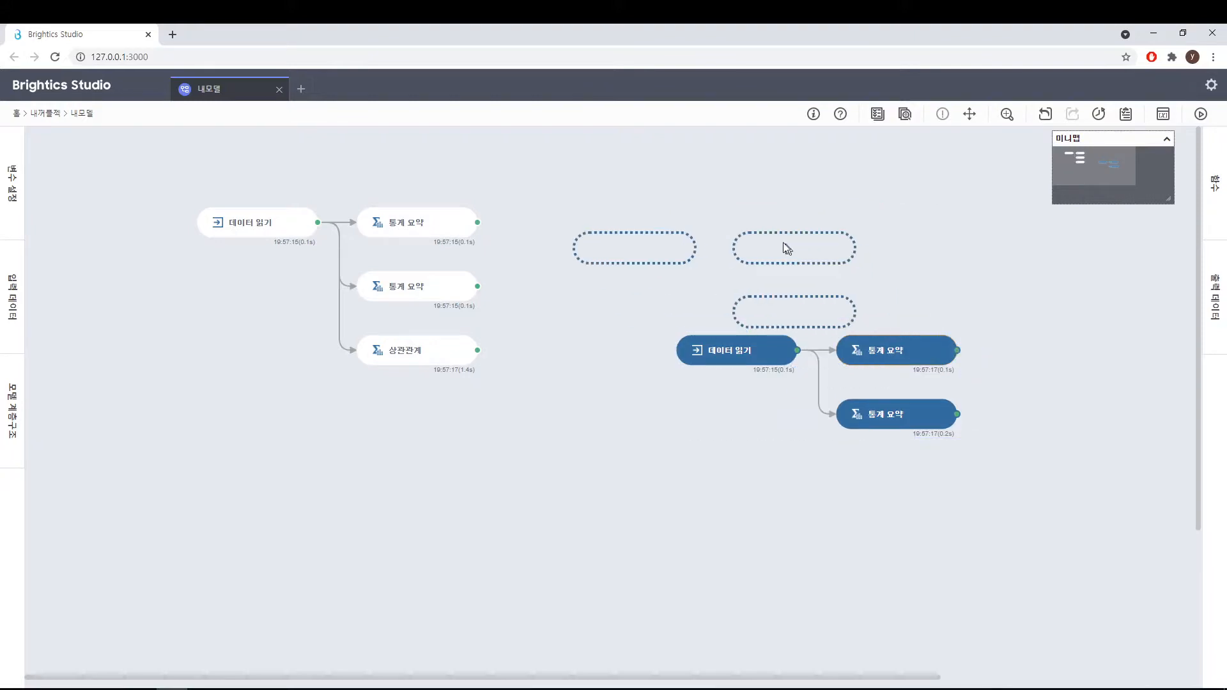
pyautogui.moveTo(813, 246); pyautogui.dragTo(859, 251)
pyautogui.click(843, 262)
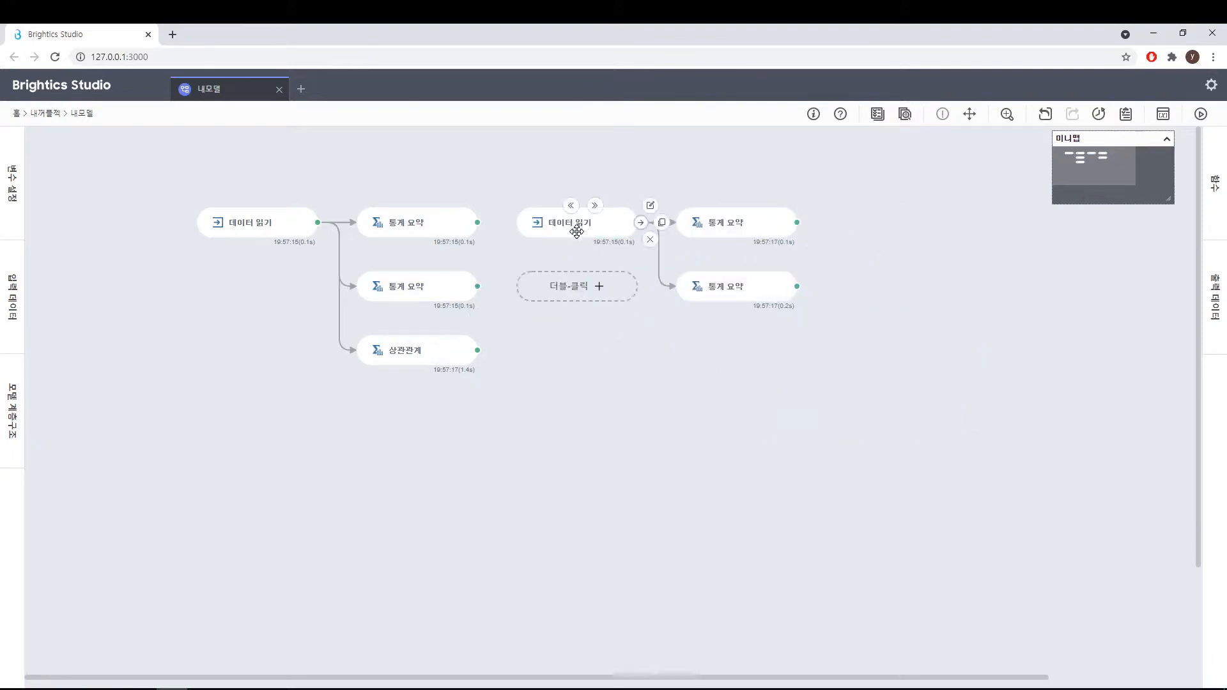
# - Move only the second 데이터 읽기 function beyond its 통계 요약 functions and one row down, returning it each time, and disable function moving
pyautogui.moveTo(576, 233); pyautogui.dragTo(898, 366)
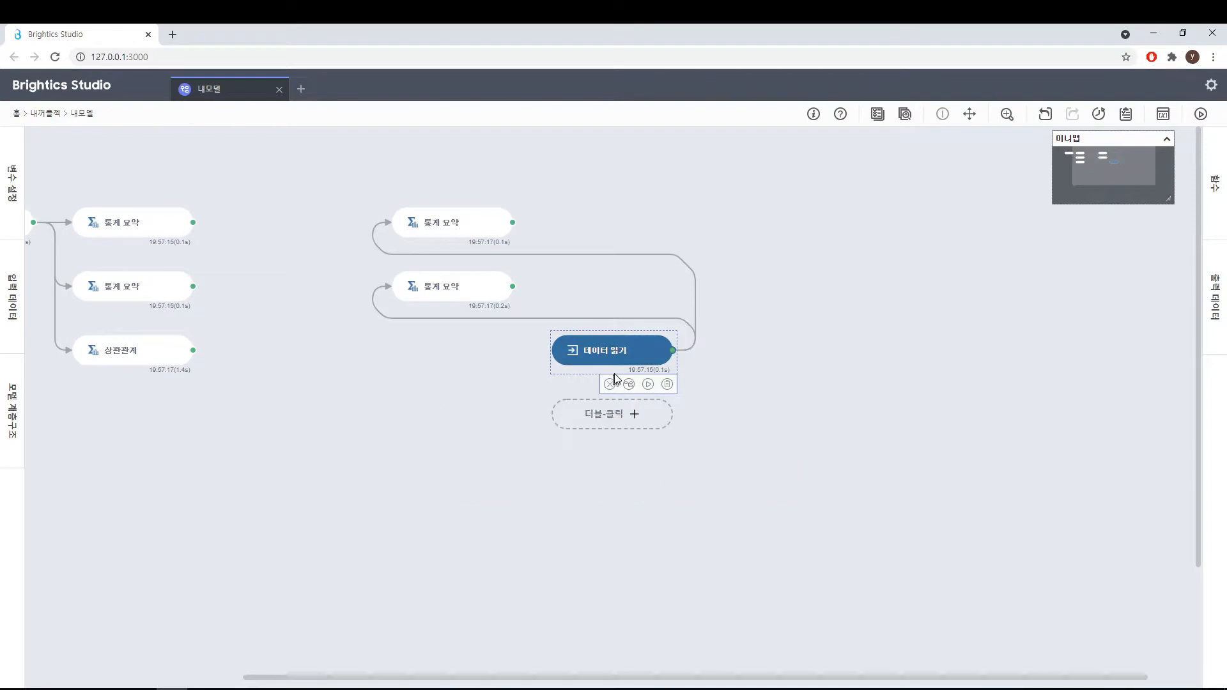
pyautogui.moveTo(604, 354); pyautogui.dragTo(305, 240)
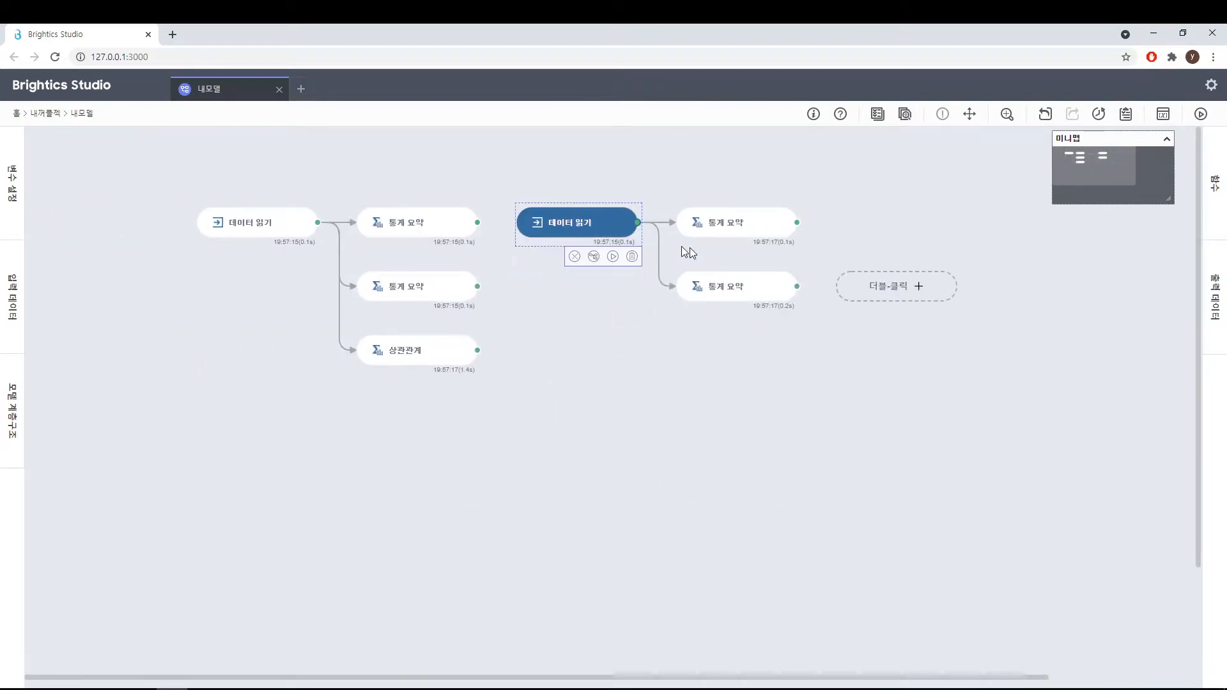
pyautogui.moveTo(593, 226)
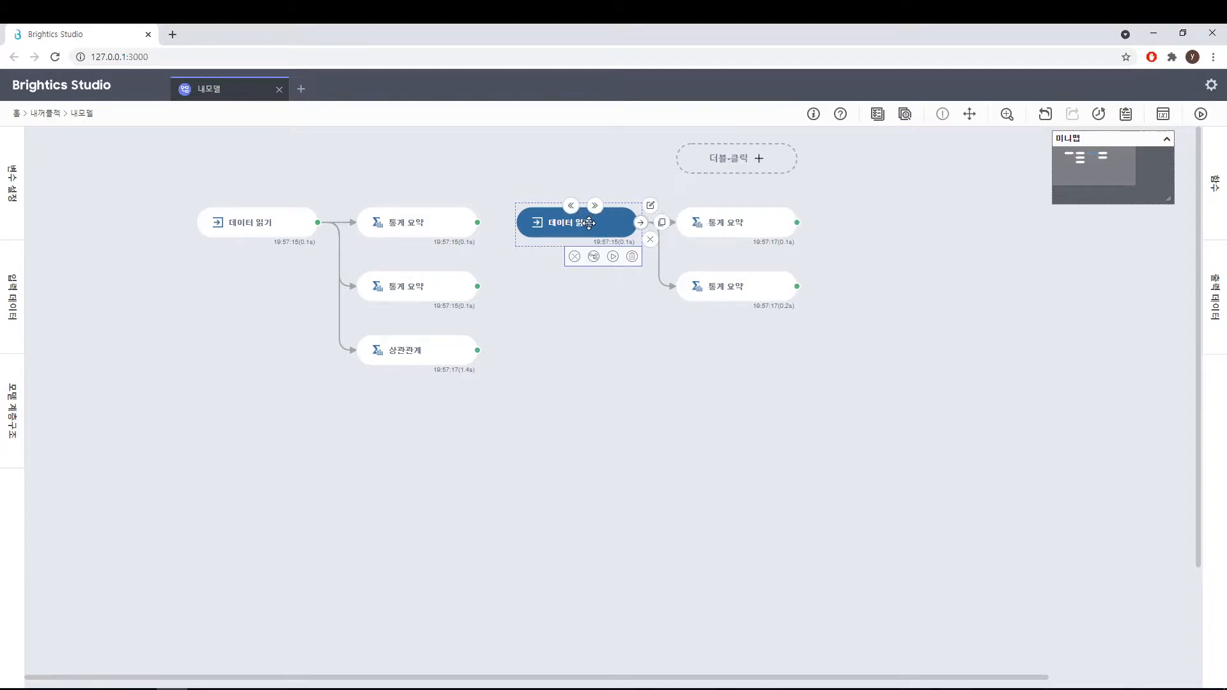
pyautogui.moveTo(588, 223); pyautogui.dragTo(592, 288)
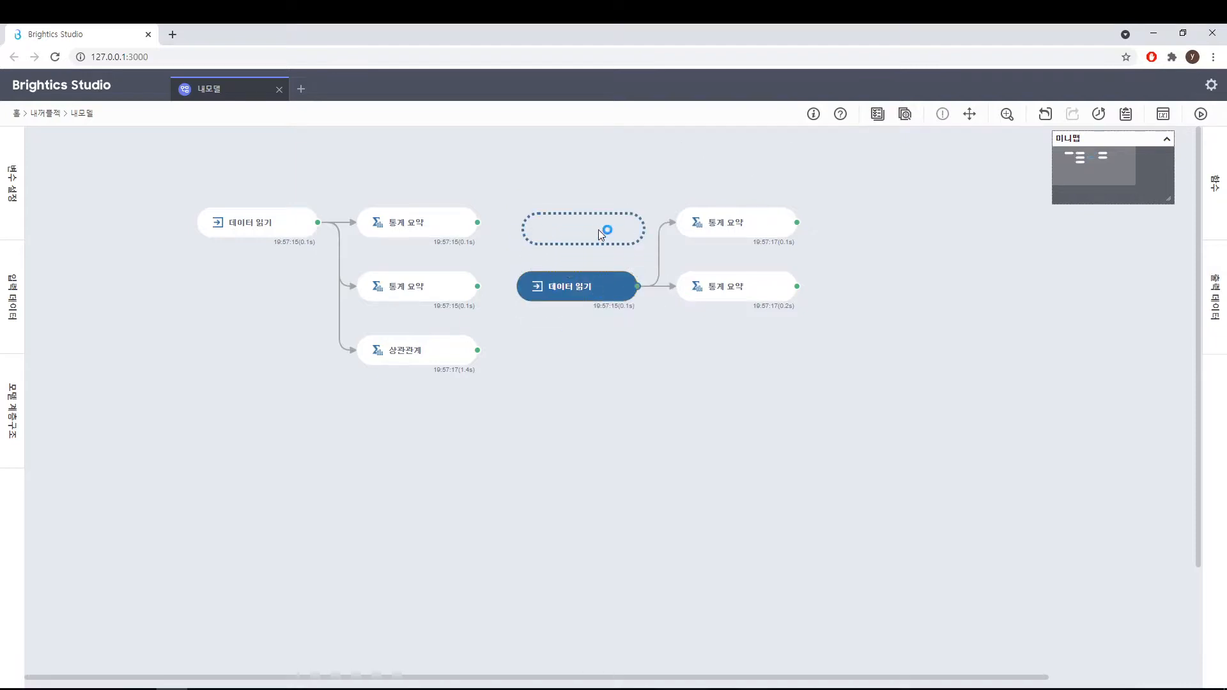
pyautogui.moveTo(598, 229); pyautogui.dragTo(595, 226)
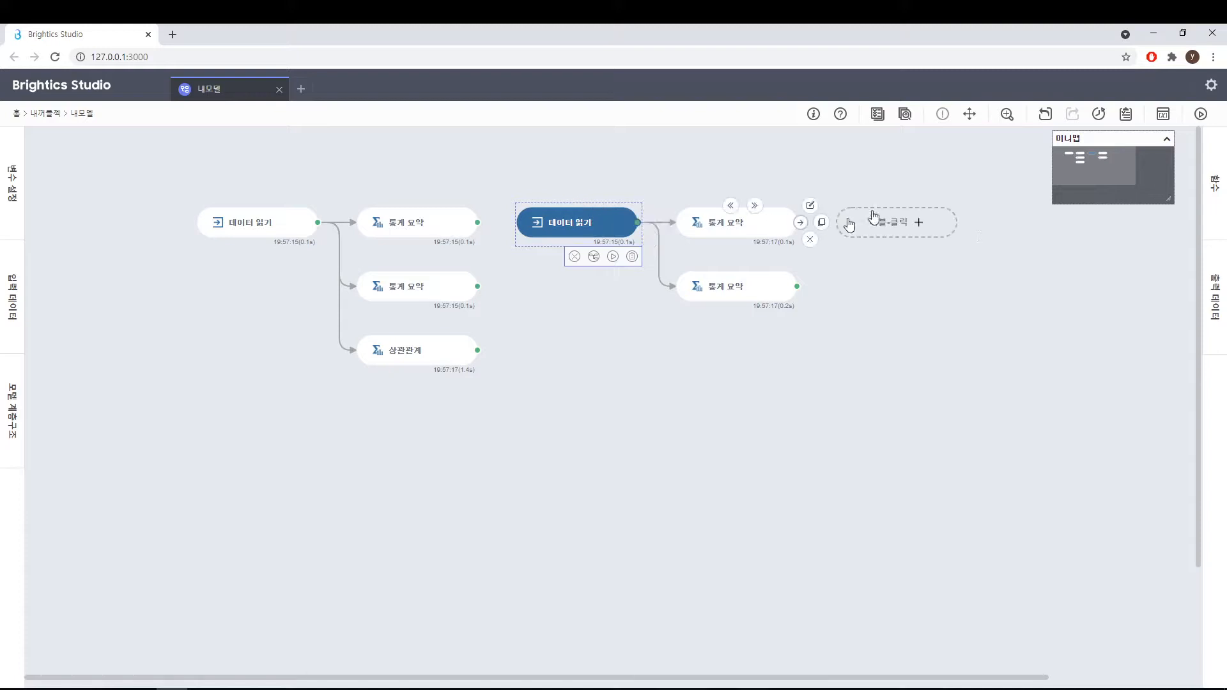
pyautogui.click(970, 118)
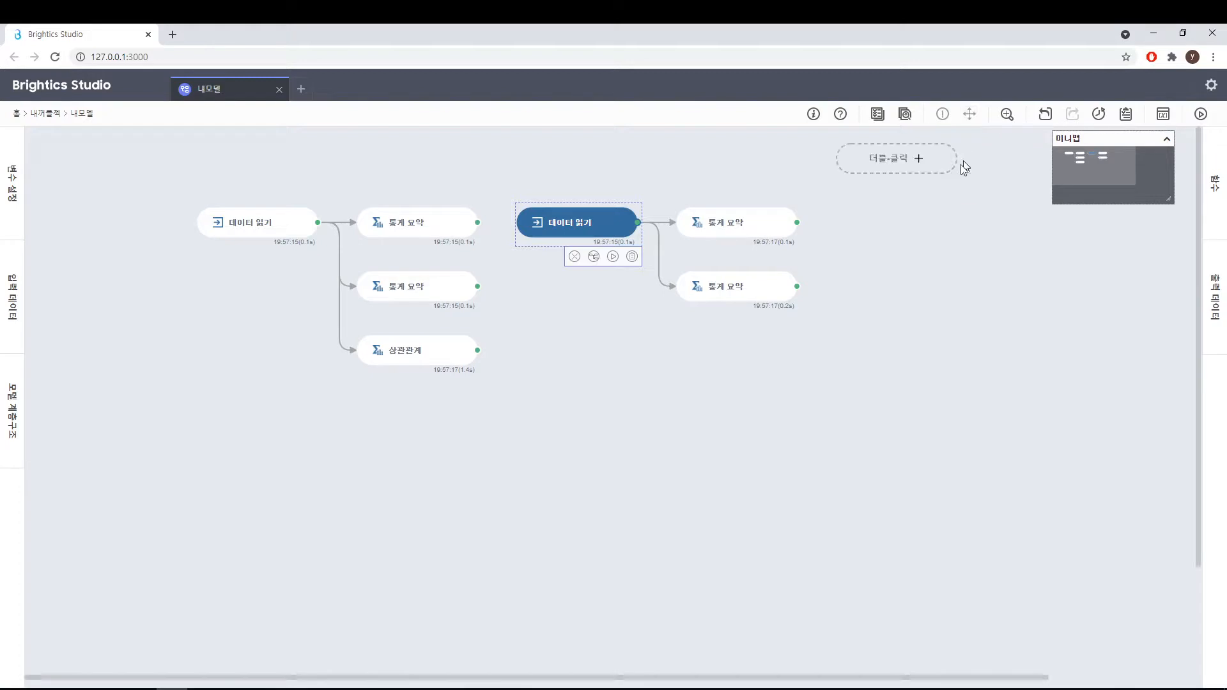
# - Open the second 데이터 읽기 function to view its settings and data table, and close it again
pyautogui.doubleClick(591, 222)
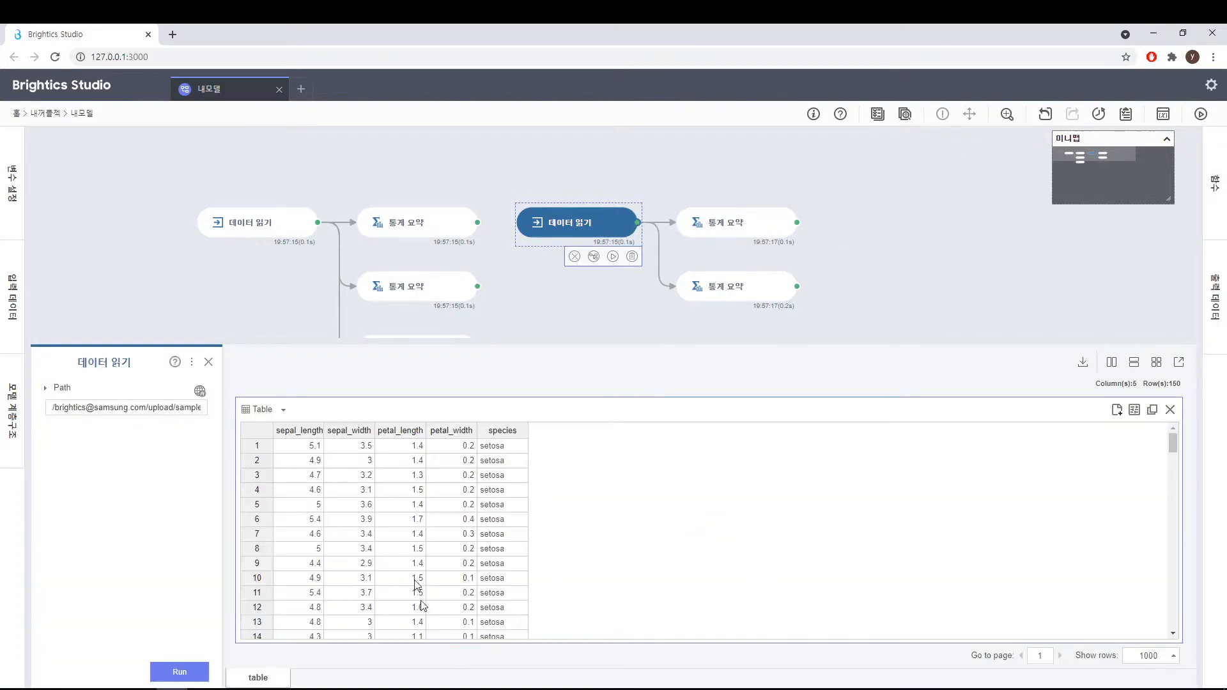
pyautogui.click(209, 362)
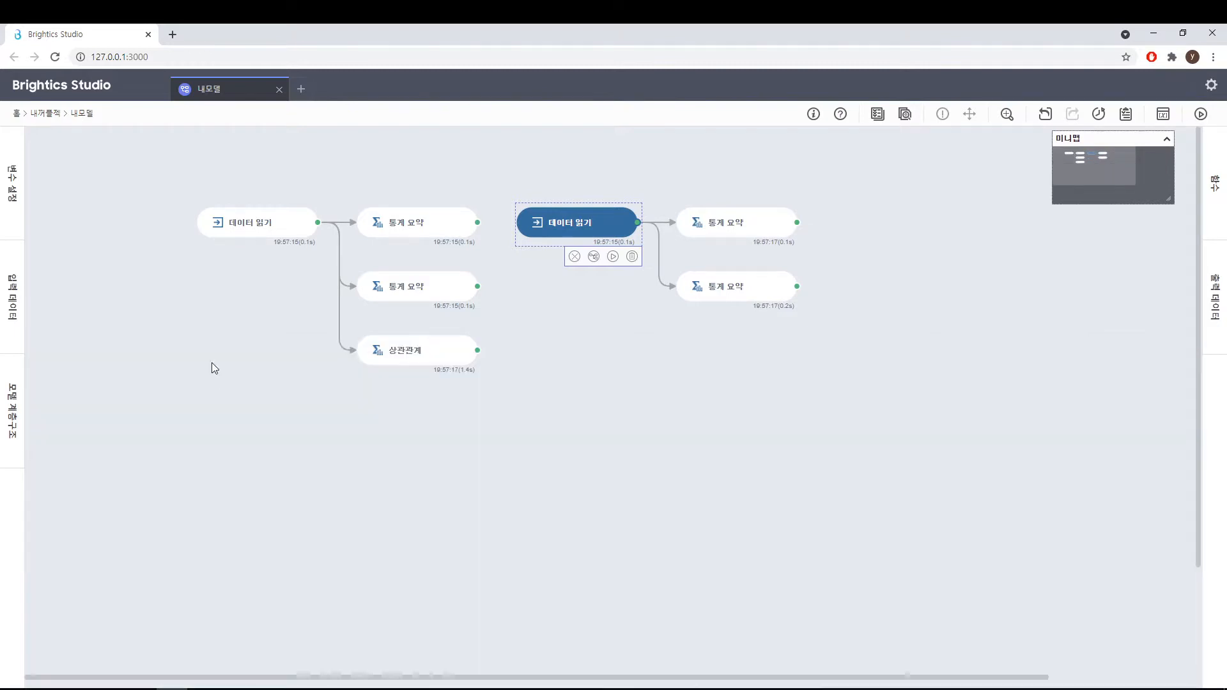
# - Enable the function information display and rename the first 데이터 읽기 function to 아이리스 데이터 읽기
pyautogui.click(944, 119)
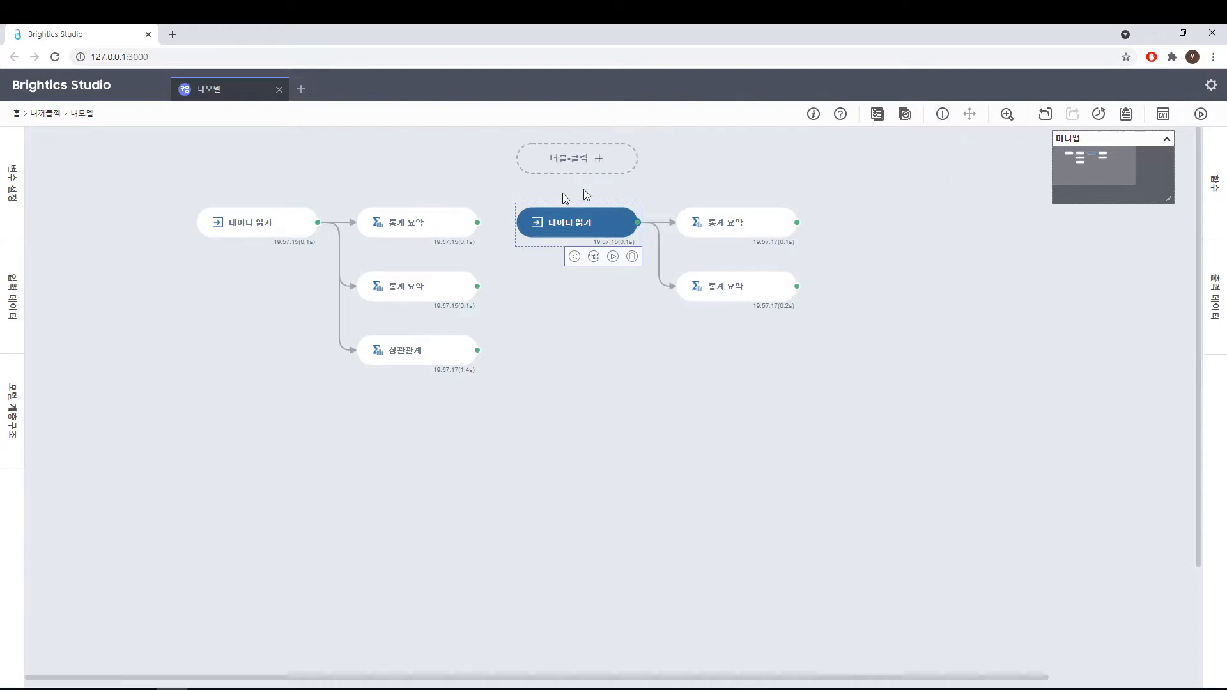
pyautogui.moveTo(242, 234)
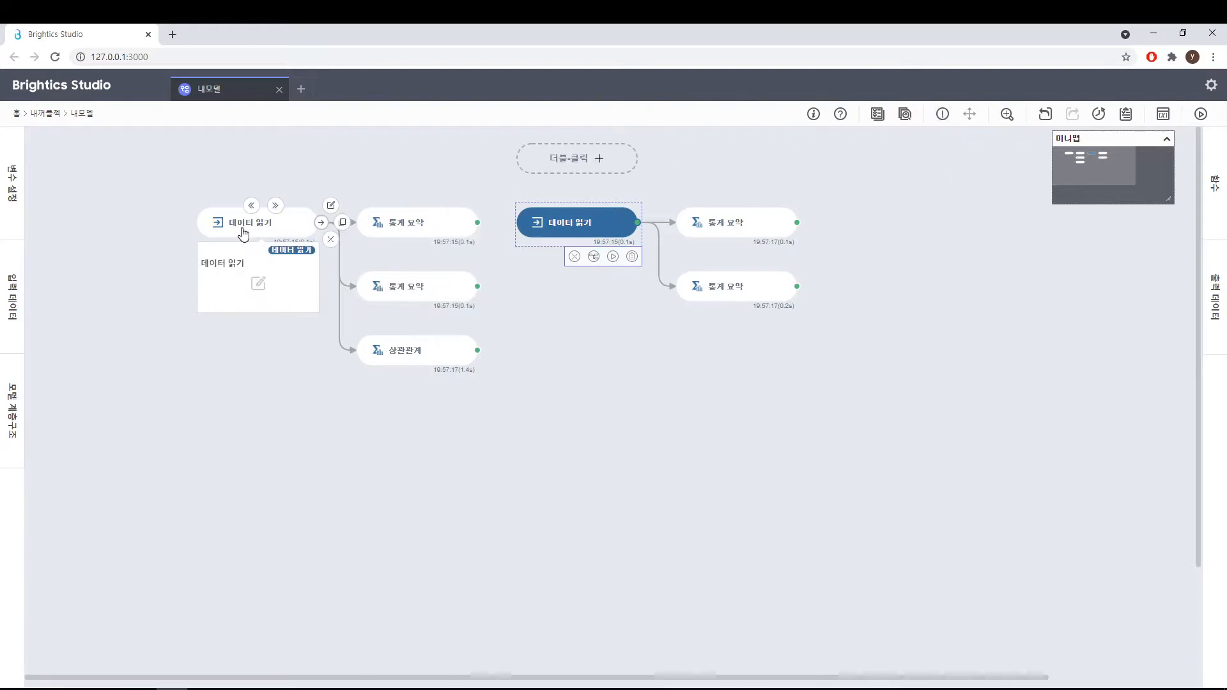
pyautogui.click(258, 285)
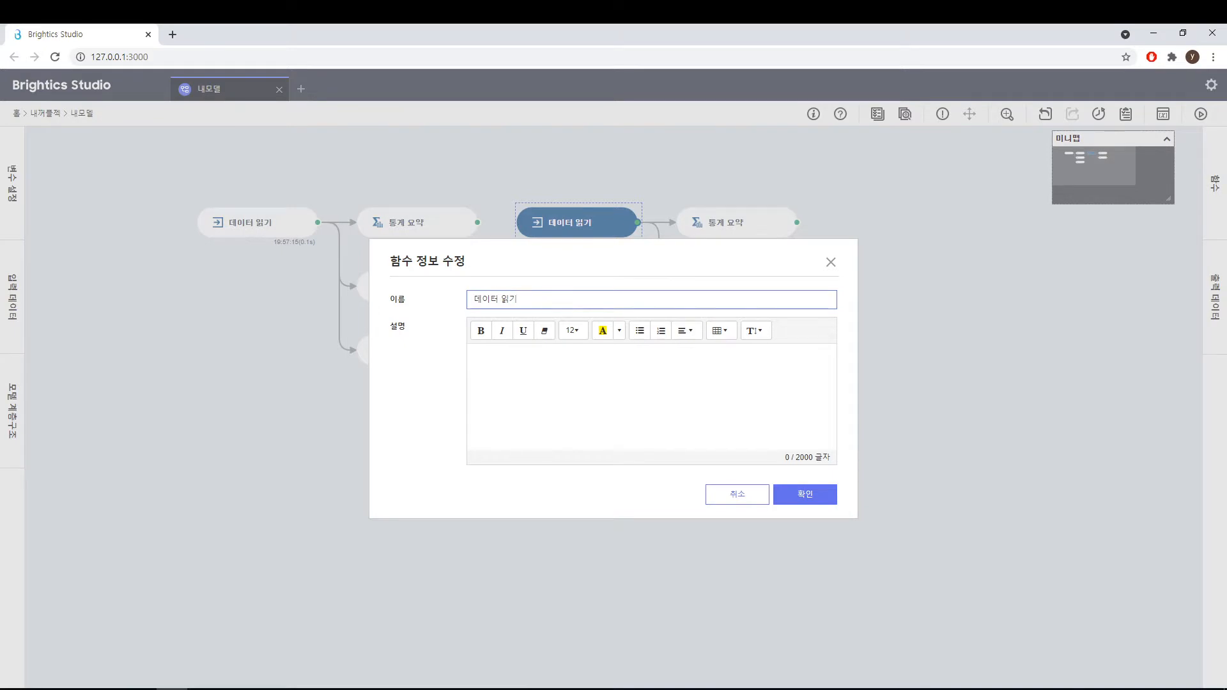
pyautogui.write('아이리스')
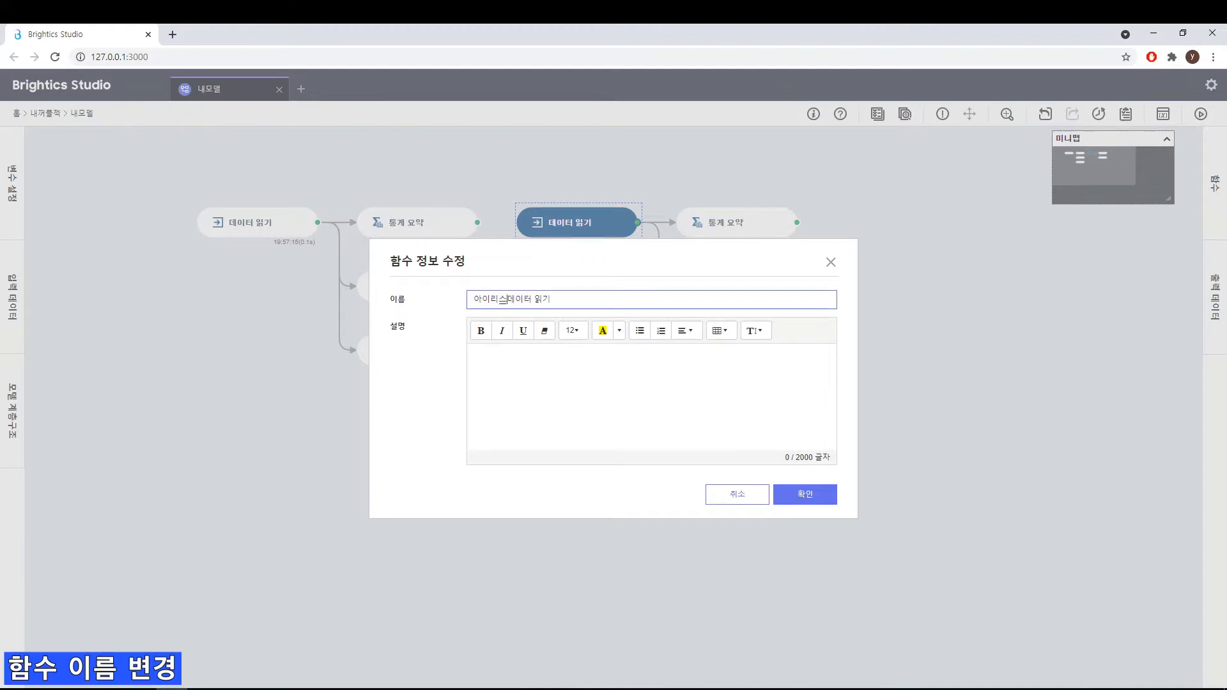
pyautogui.click(804, 496)
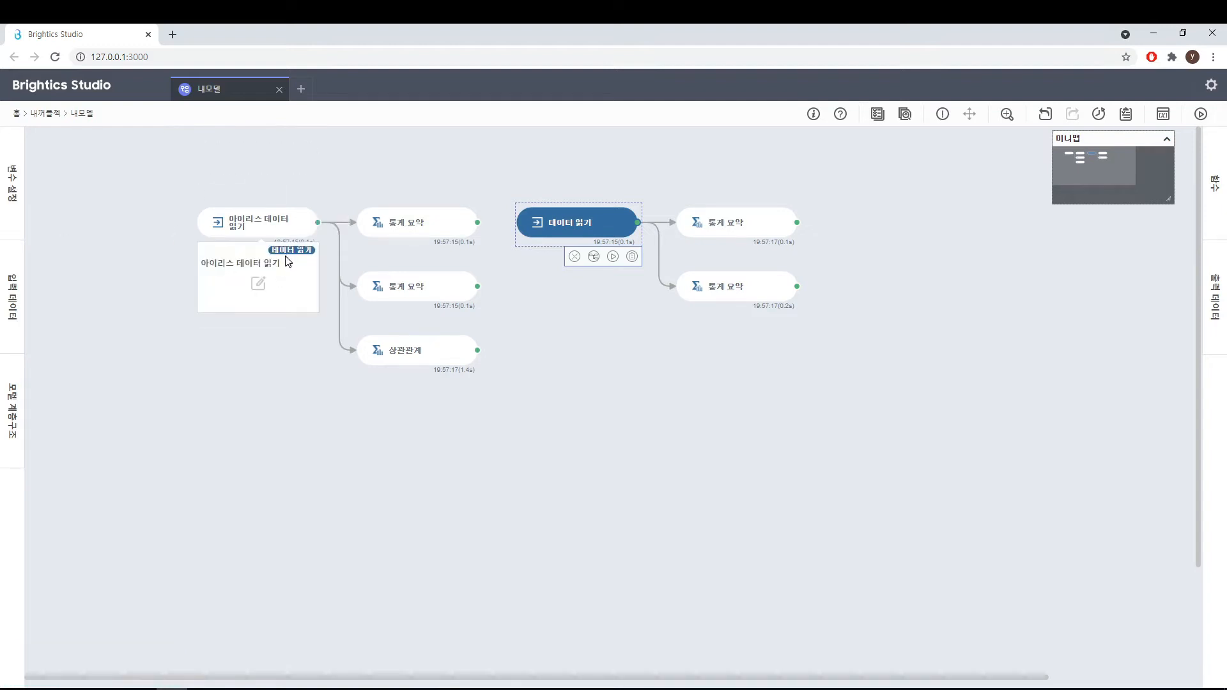
# - Add the description 아이리스 데이터 to the second 데이터 읽기 function
pyautogui.moveTo(591, 236)
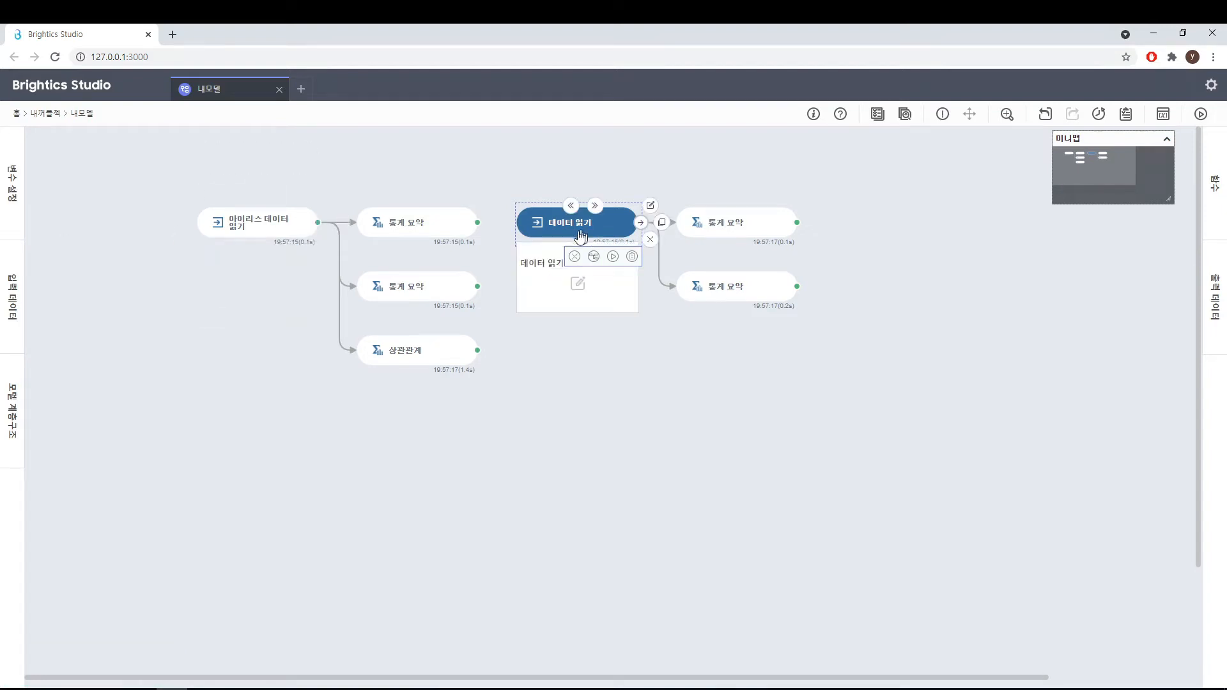
pyautogui.click(577, 285)
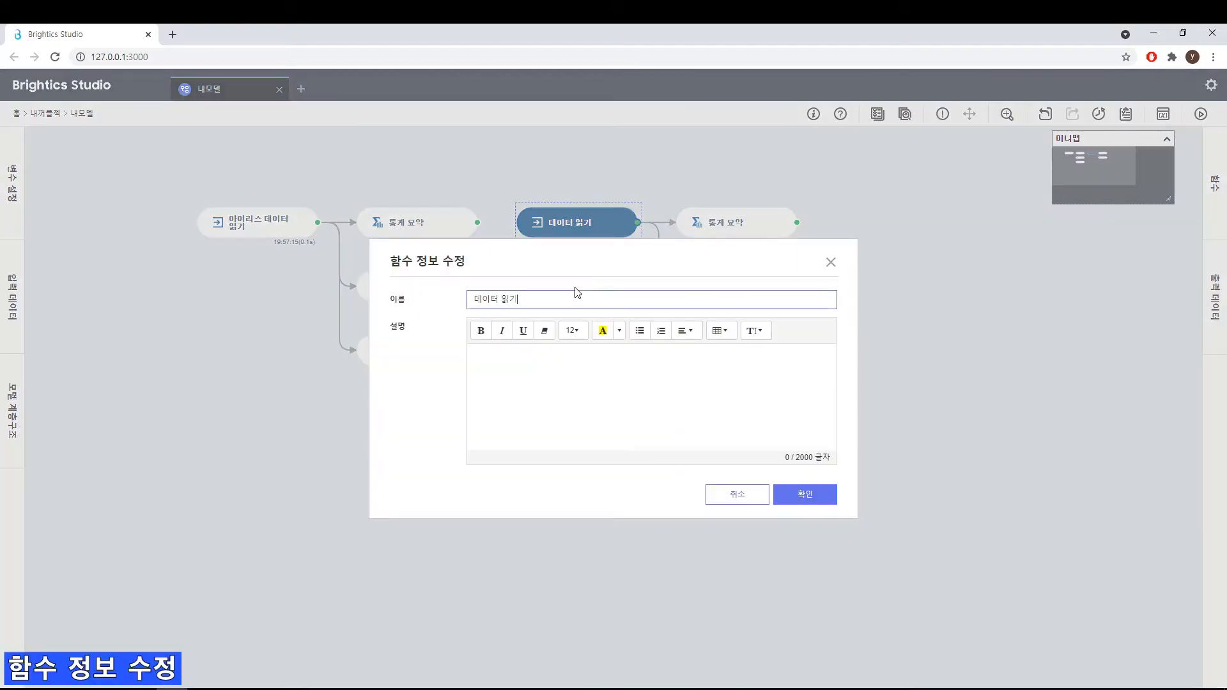
pyautogui.click(473, 355)
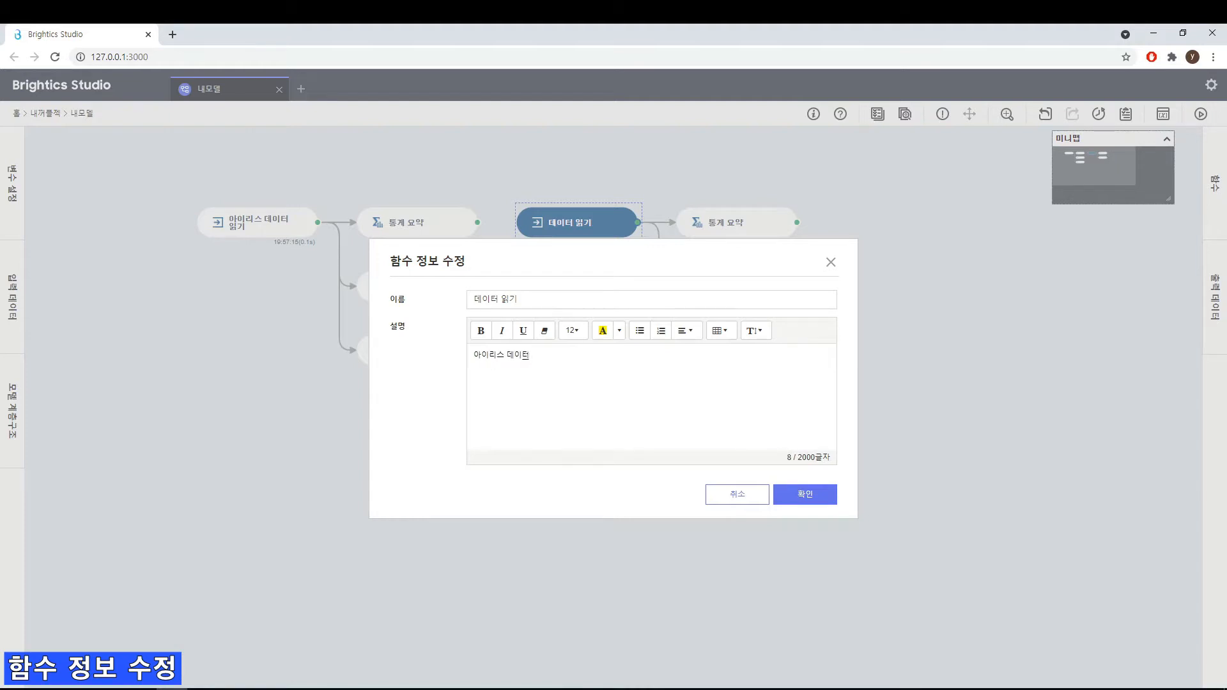
pyautogui.click(806, 495)
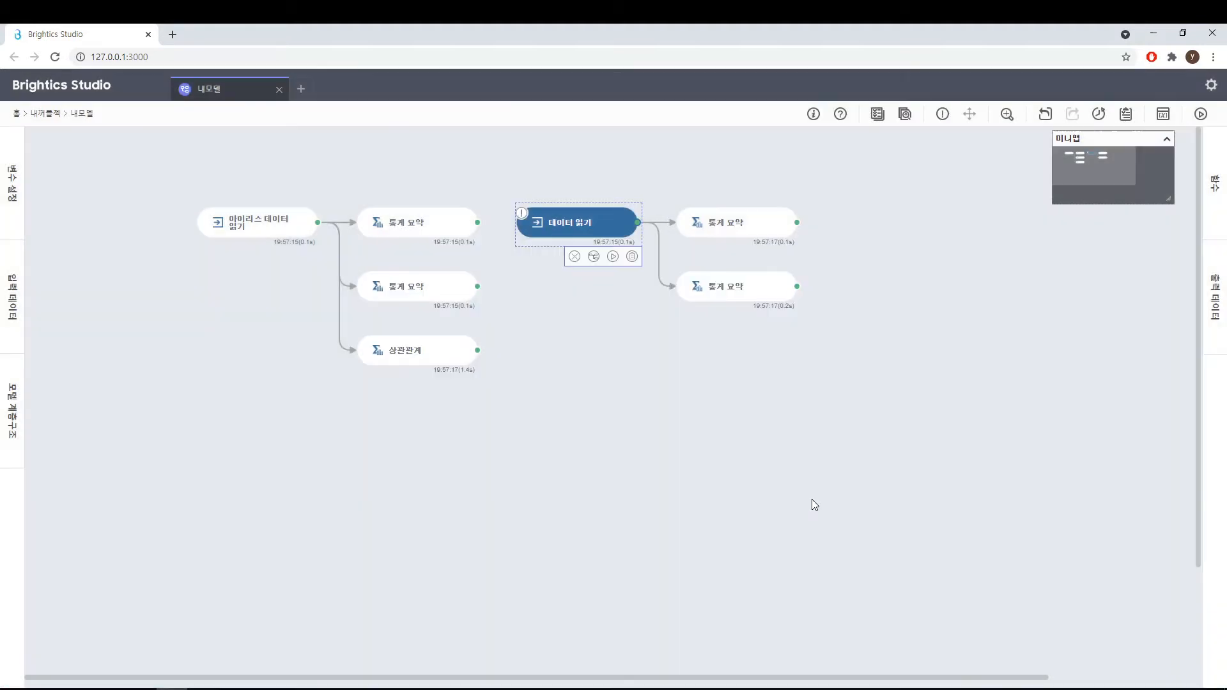
# - View the information pop-ups of the 상관관계 and first 통계 요약 functions, and disable the function information display
pyautogui.moveTo(521, 224)
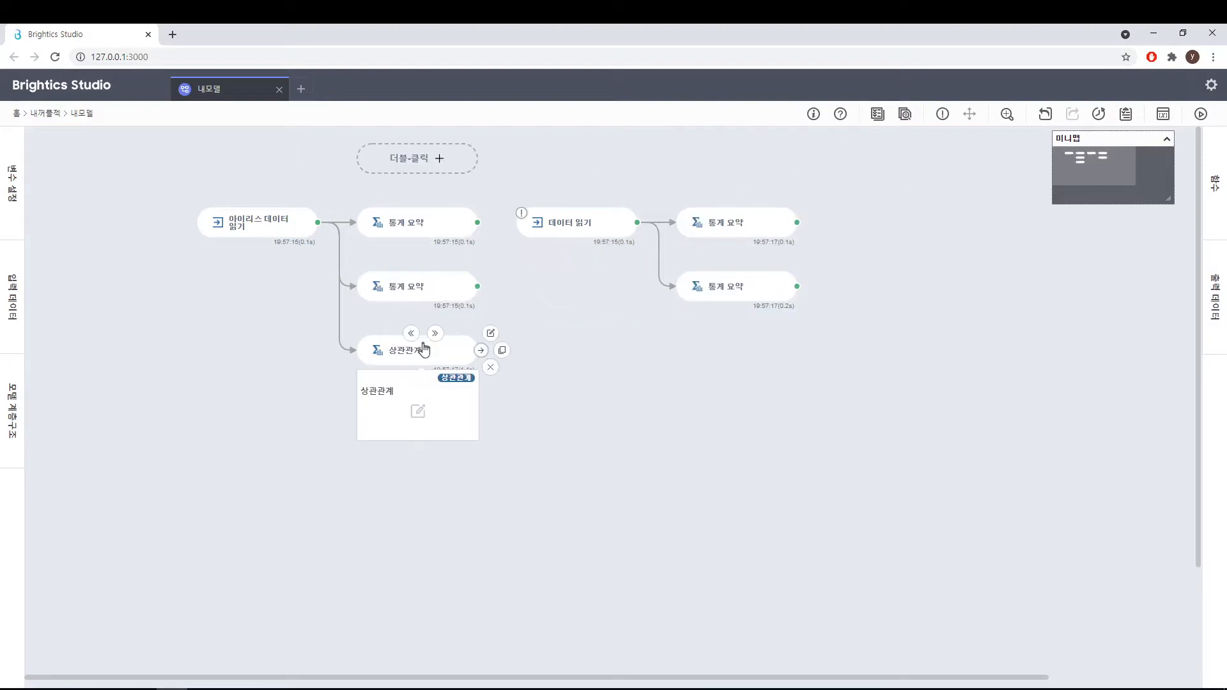
pyautogui.moveTo(416, 248)
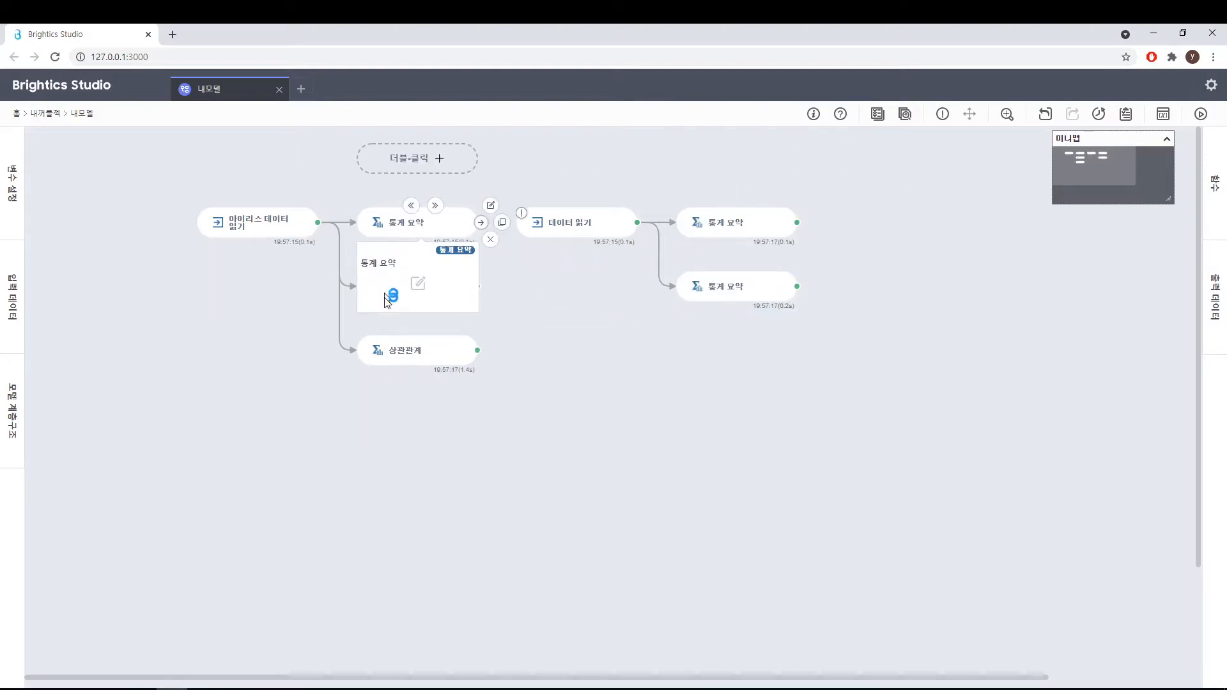
pyautogui.click(943, 115)
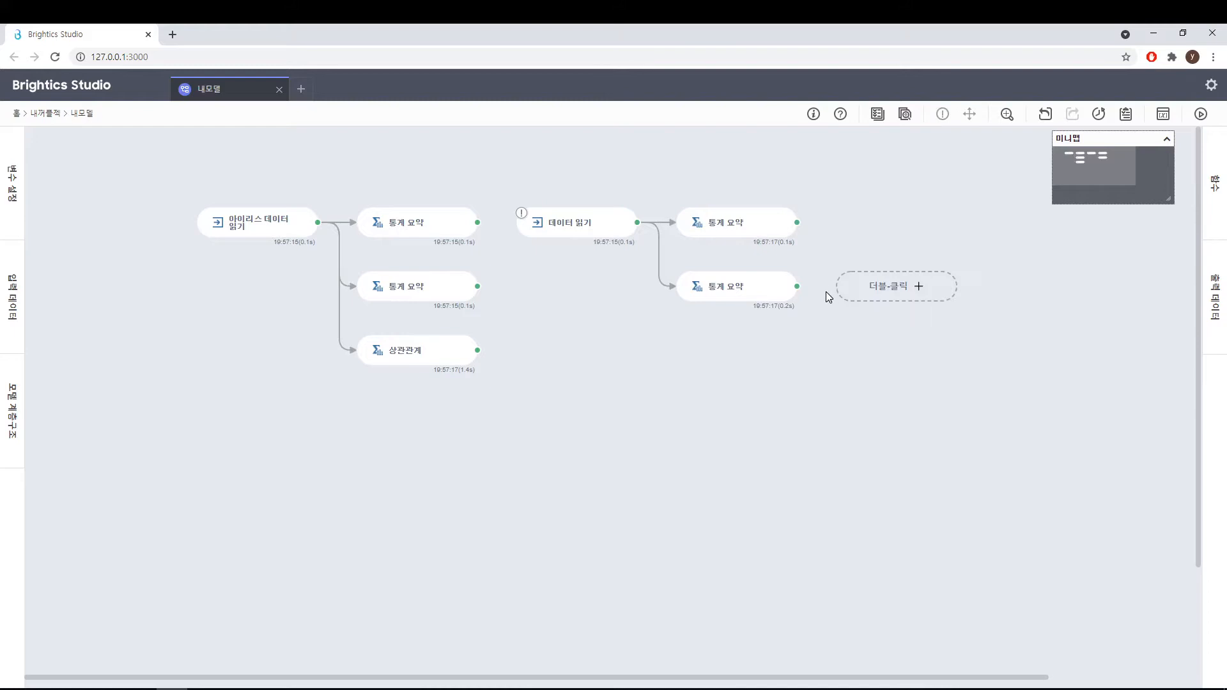
# - Examine the new DB and Cloud connection forms in data source management, including the cloud type options, and close it without saving
pyautogui.click(905, 115)
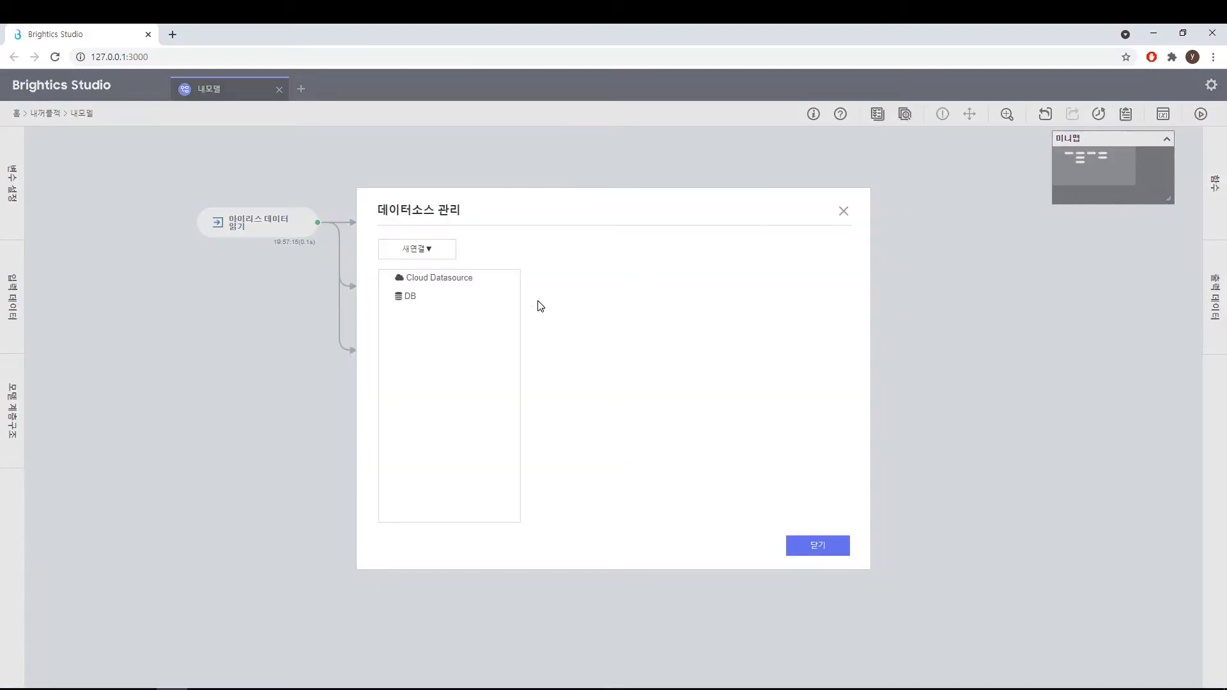
pyautogui.click(430, 257)
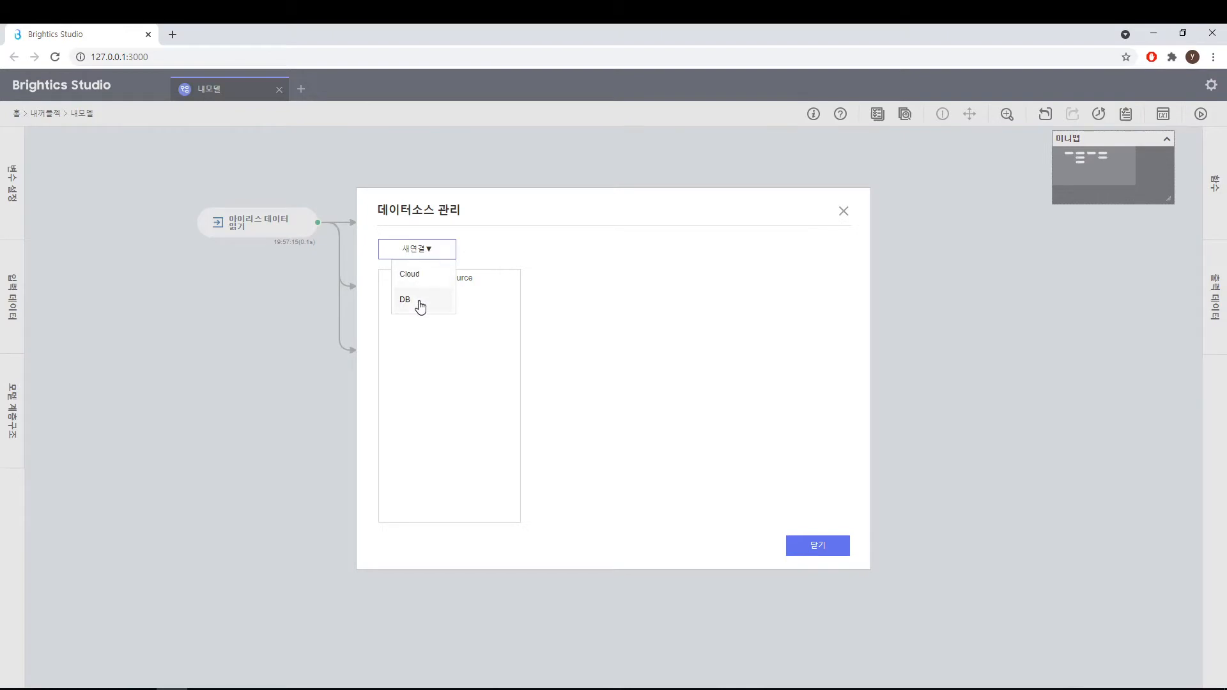
pyautogui.click(421, 305)
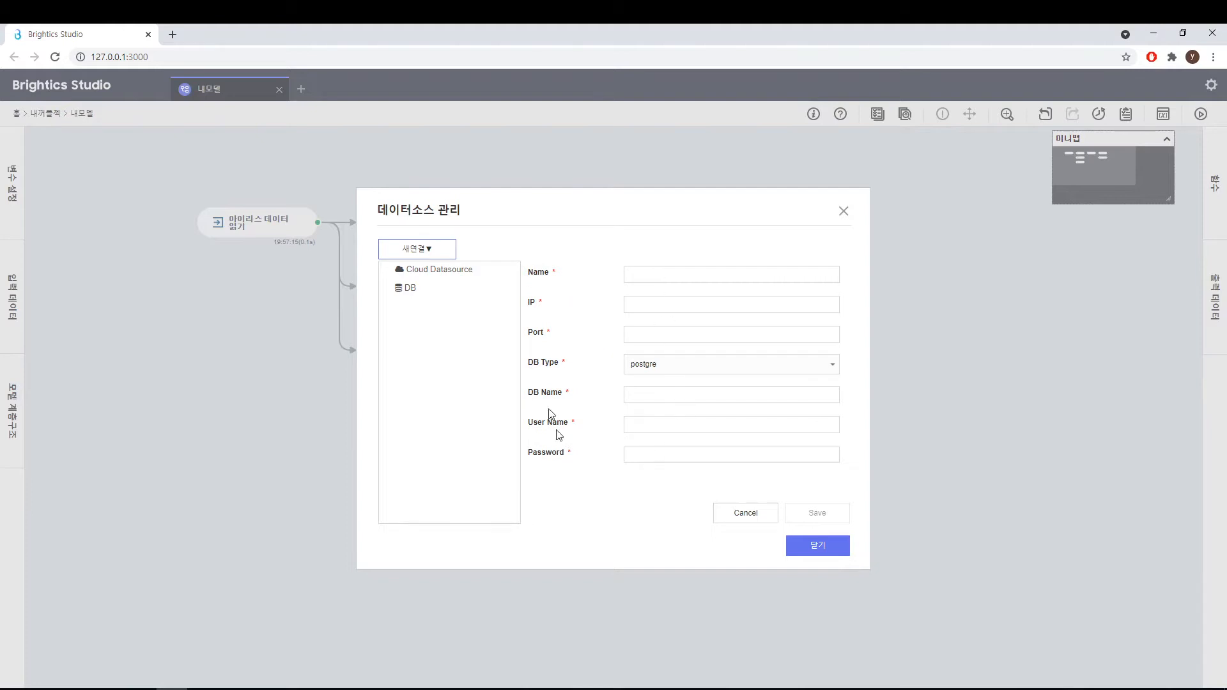
pyautogui.click(419, 269)
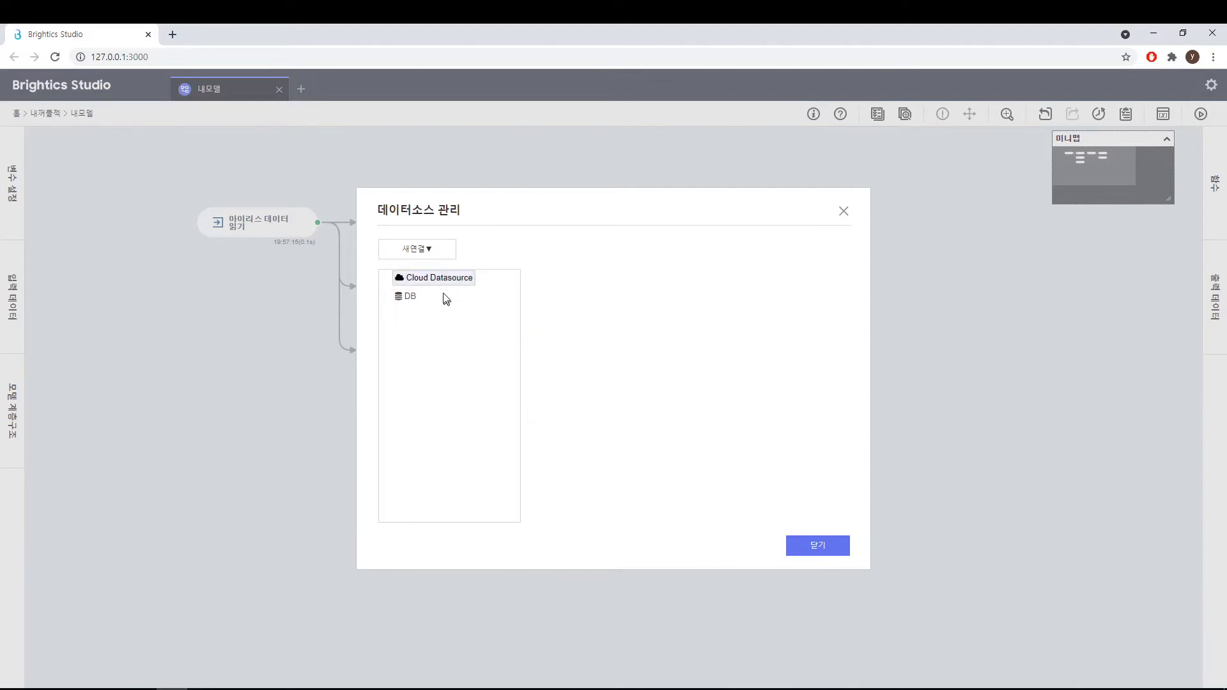
pyautogui.click(429, 253)
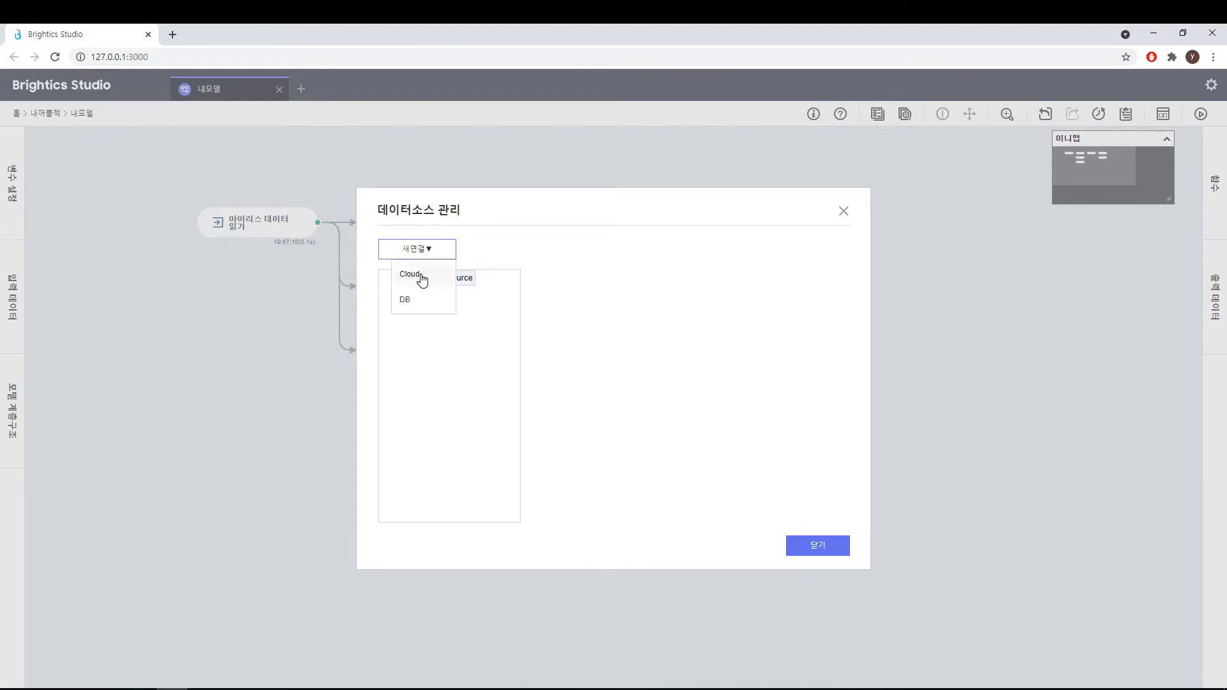
pyautogui.click(422, 277)
pyautogui.click(813, 314)
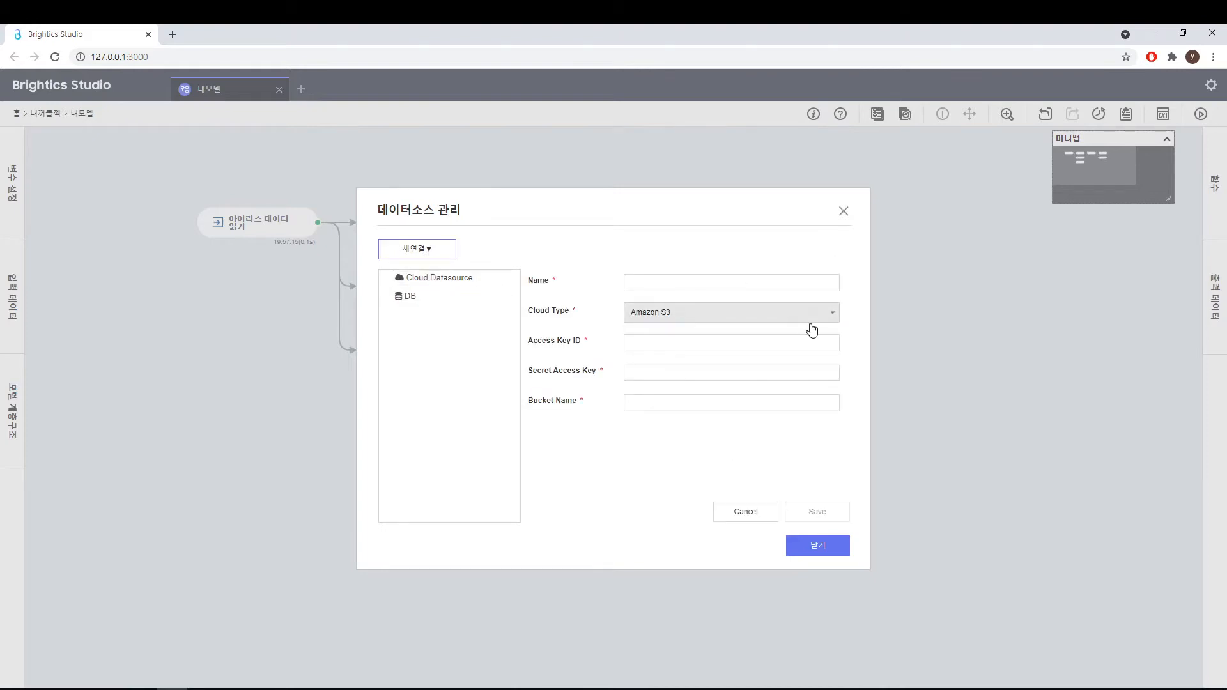
pyautogui.click(814, 329)
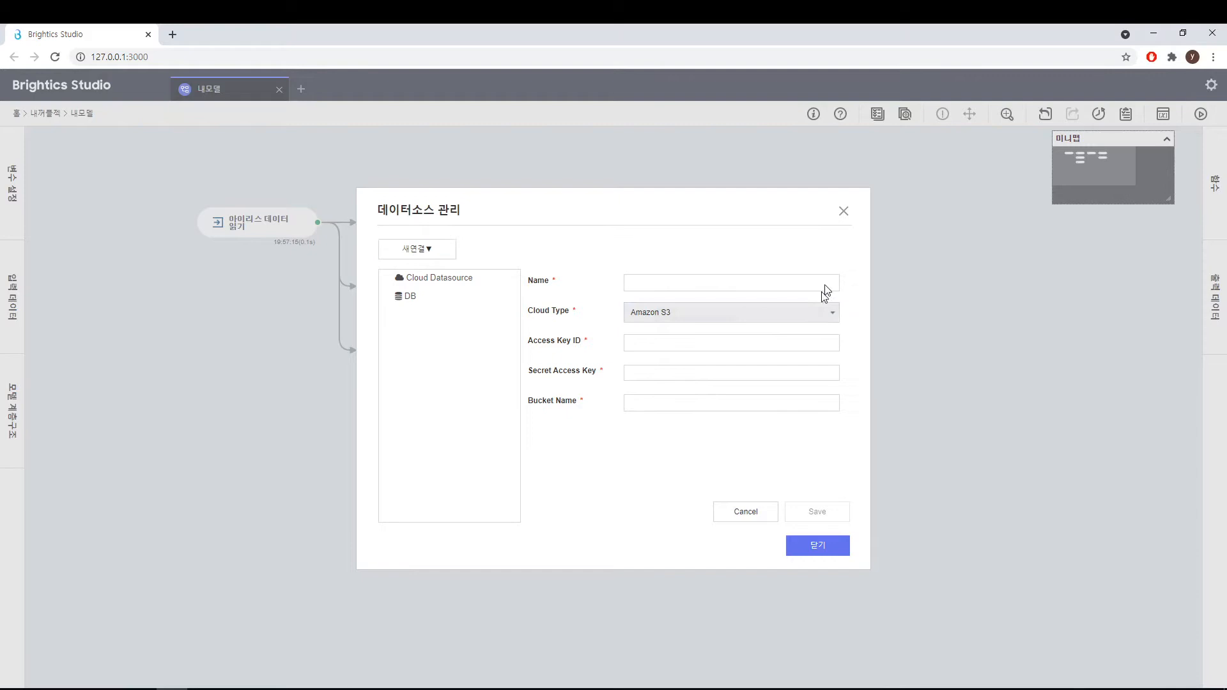
pyautogui.click(844, 212)
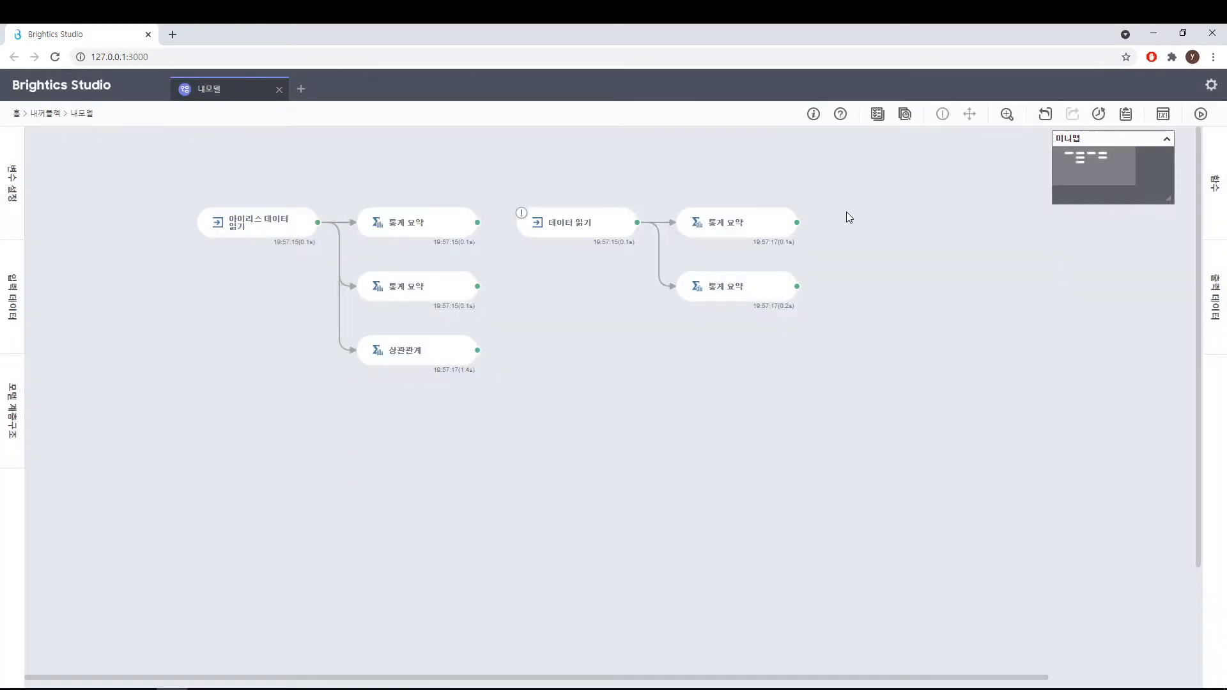
# - Create a minor version of the model in version management with the tag ㄱㄴ
pyautogui.click(877, 116)
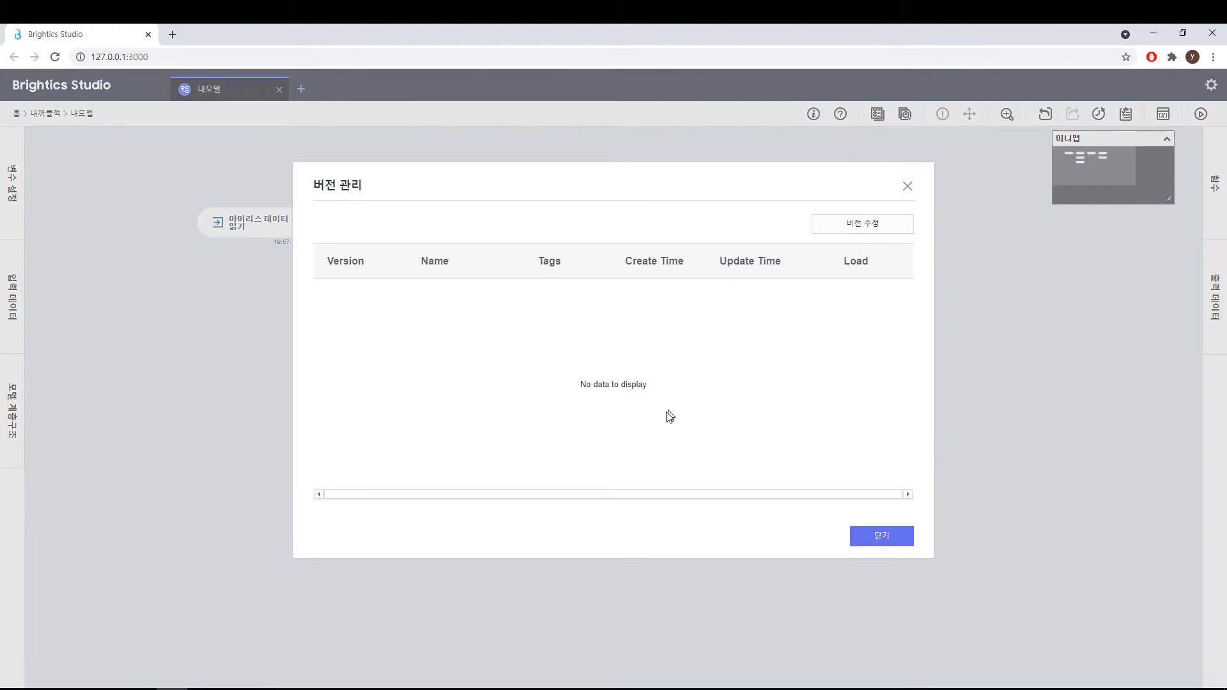
pyautogui.moveTo(553, 186)
pyautogui.mouseDown()
pyautogui.moveTo(545, 315)
pyautogui.moveTo(552, 195)
pyautogui.mouseUp()
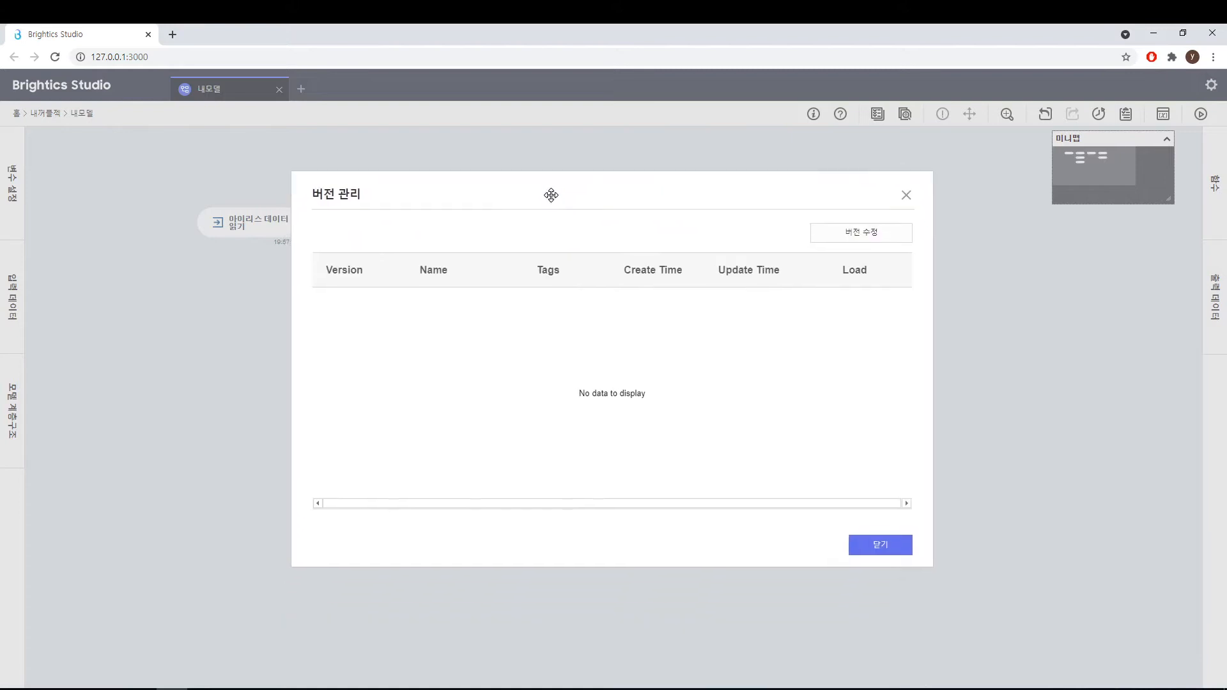
pyautogui.click(854, 241)
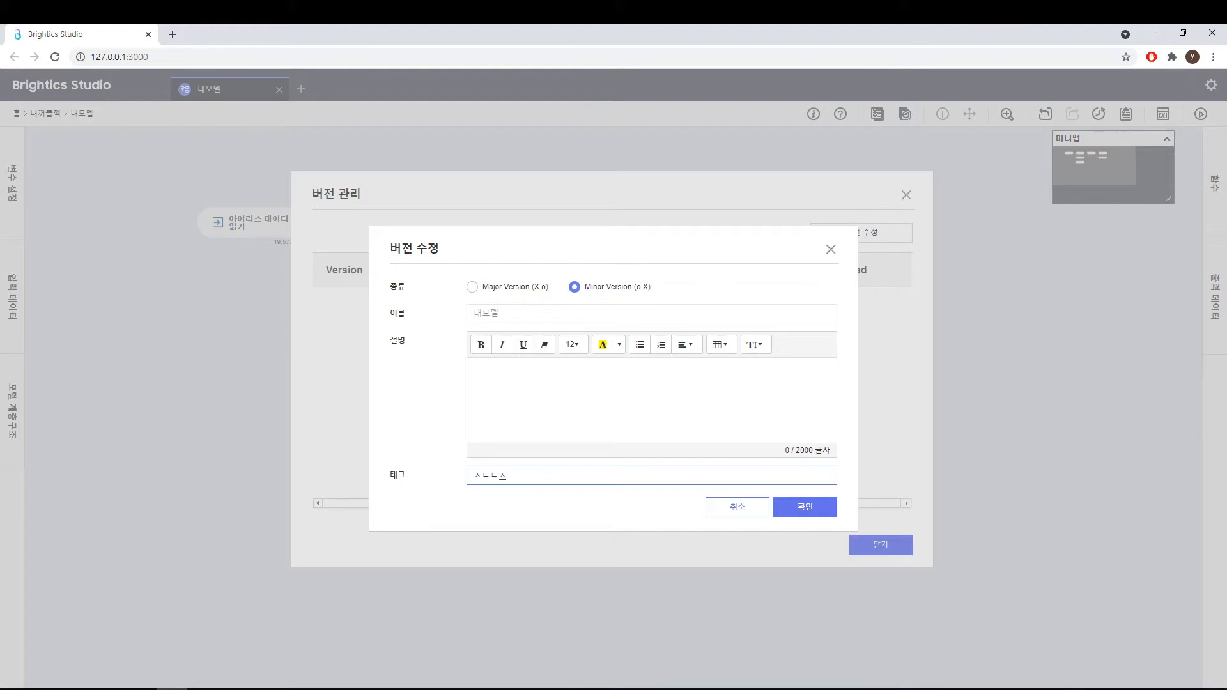
pyautogui.press('BackSpace')
pyautogui.press('BackSpace')
pyautogui.write('ㄱ')
pyautogui.click(813, 507)
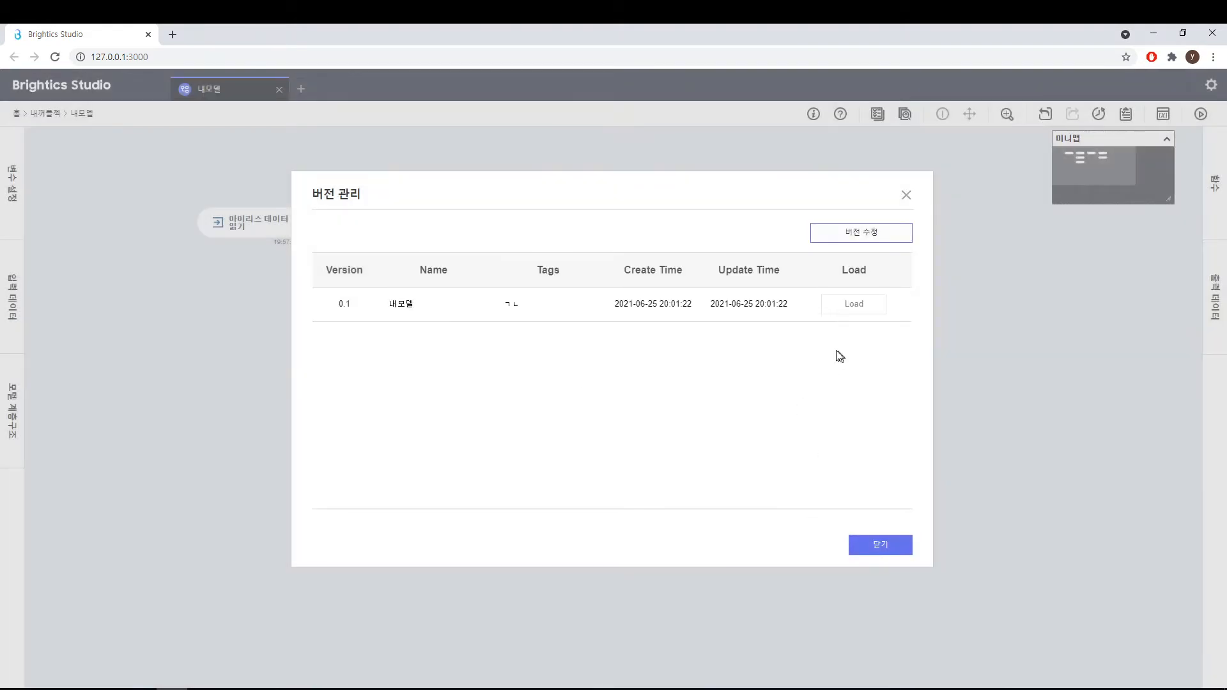
# - Start loading version 0.1, decline overwriting the current model, and close version management
pyautogui.click(855, 305)
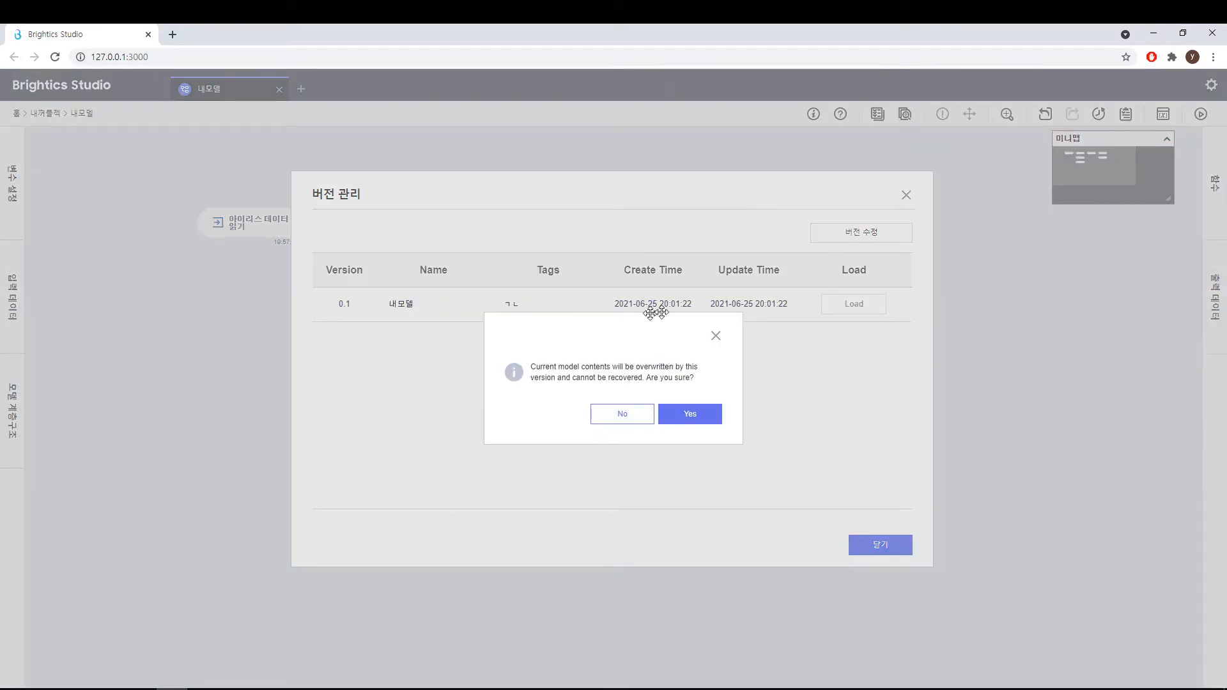
pyautogui.click(716, 338)
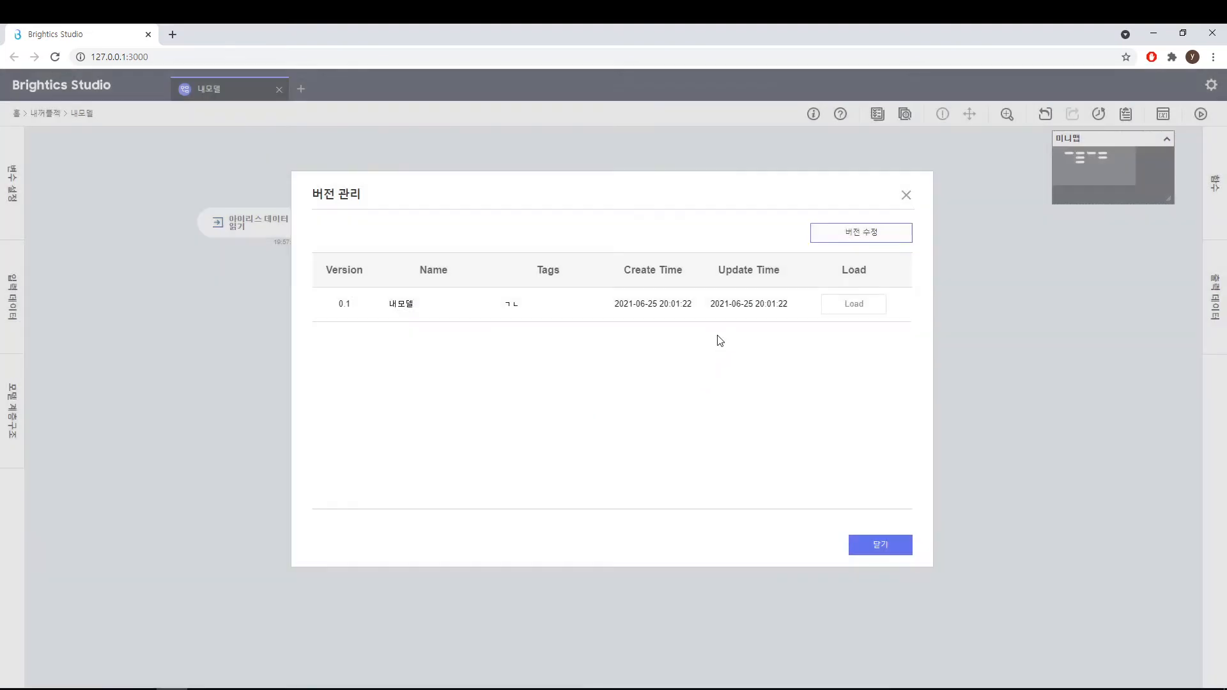
pyautogui.click(907, 198)
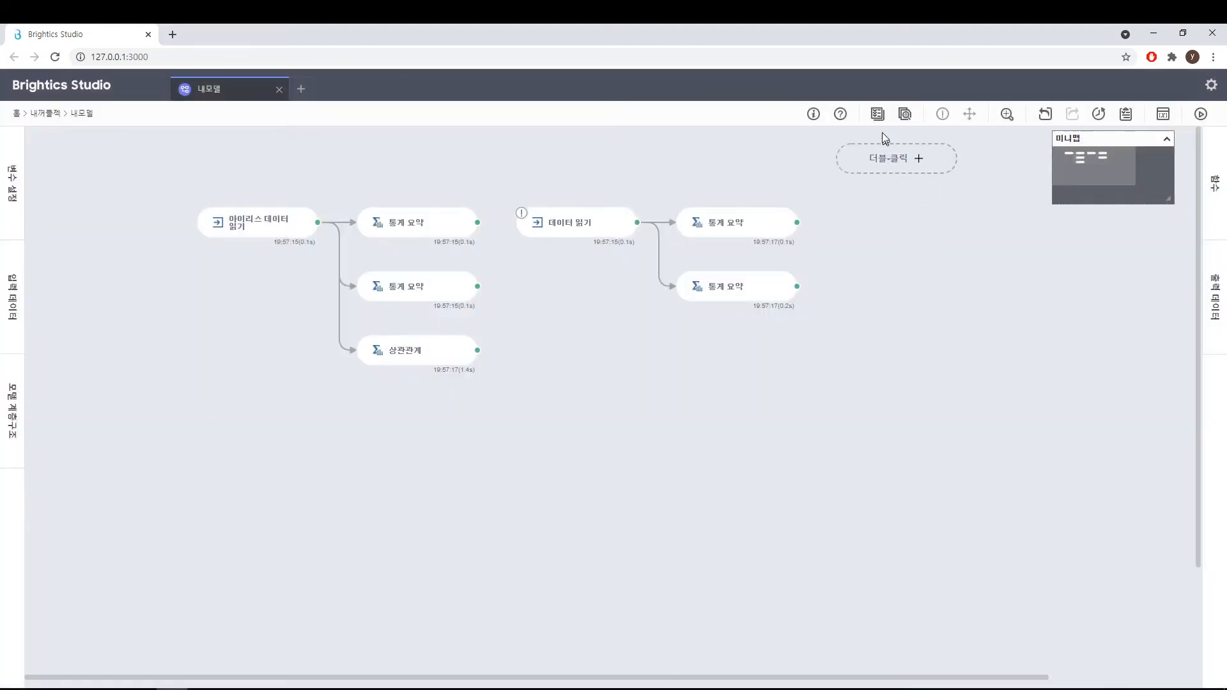
# - Open the function help, search it for 요약, and read the 통계 요약 help page
pyautogui.click(840, 115)
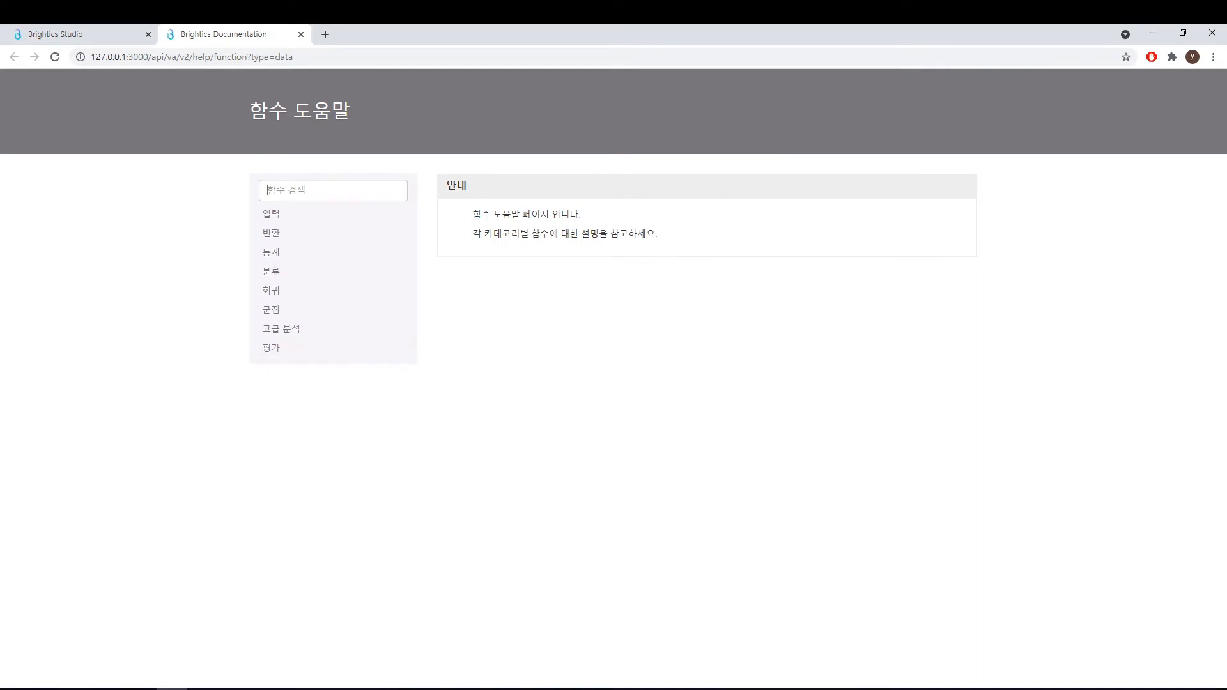
pyautogui.click(267, 189)
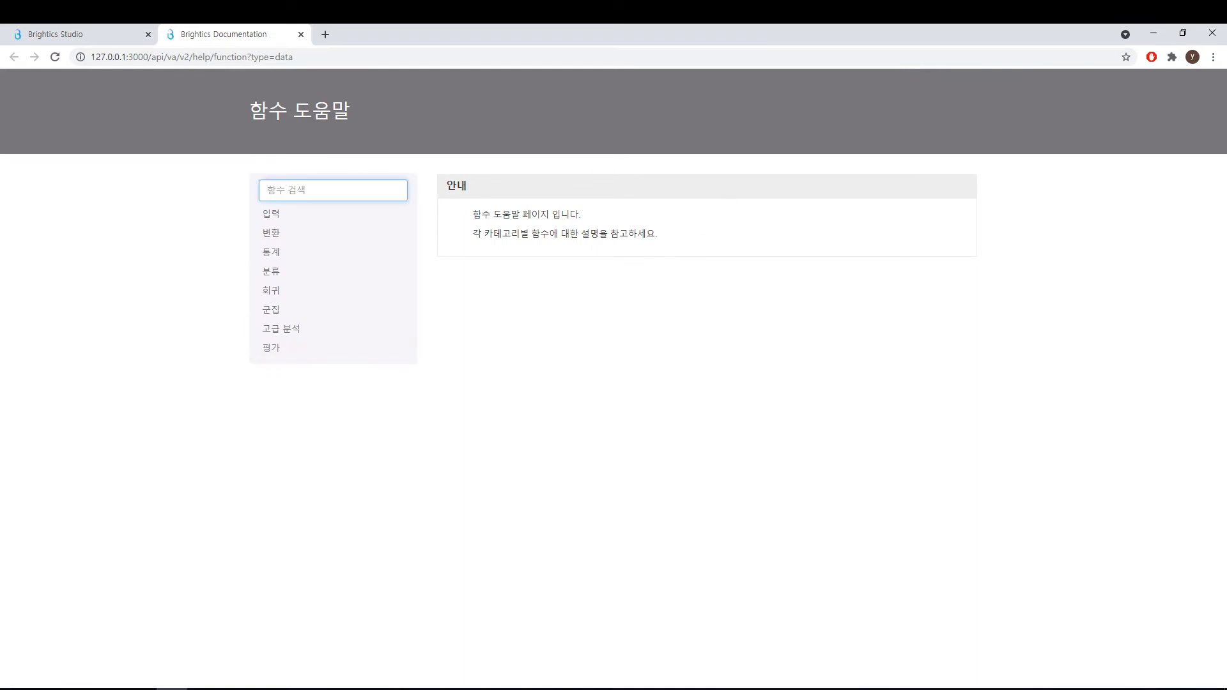
pyautogui.write('요약')
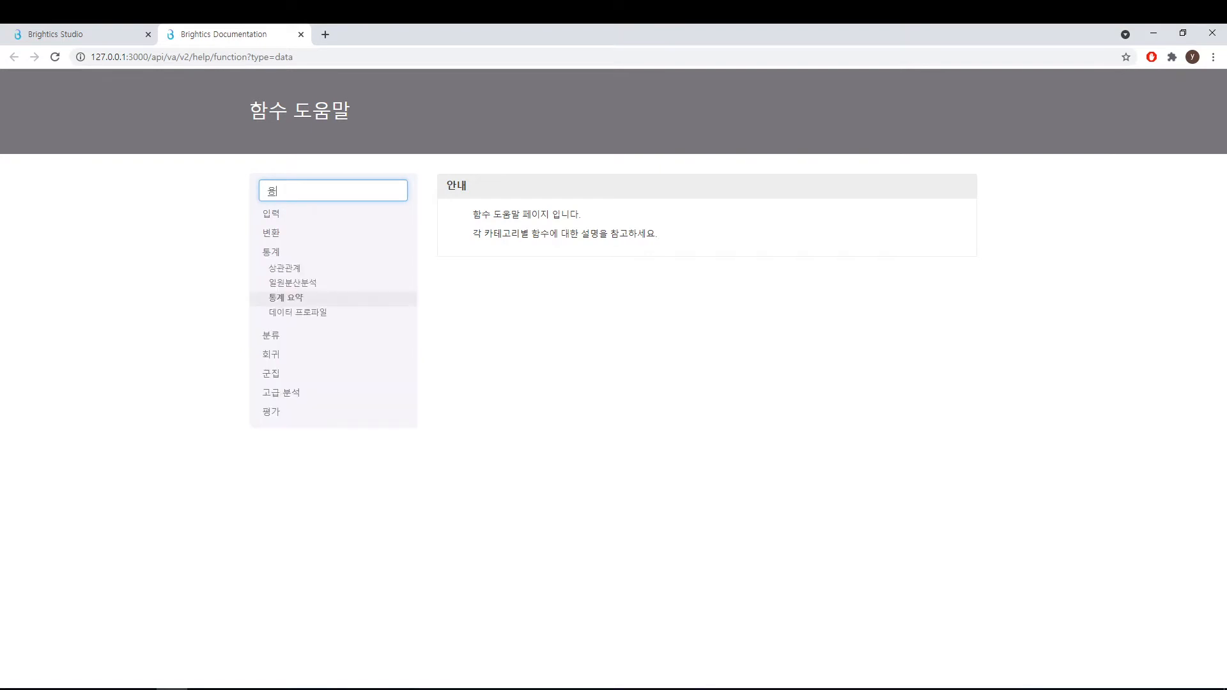
pyautogui.click(295, 303)
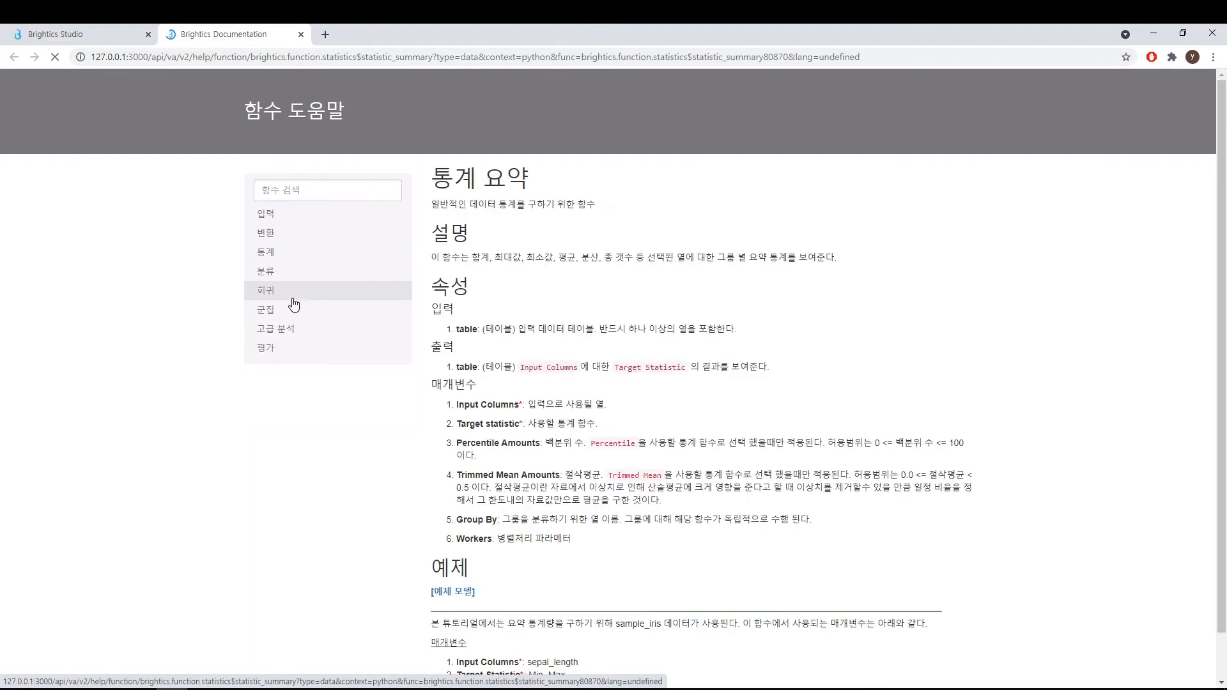
pyautogui.scroll(-1, 645, 390)
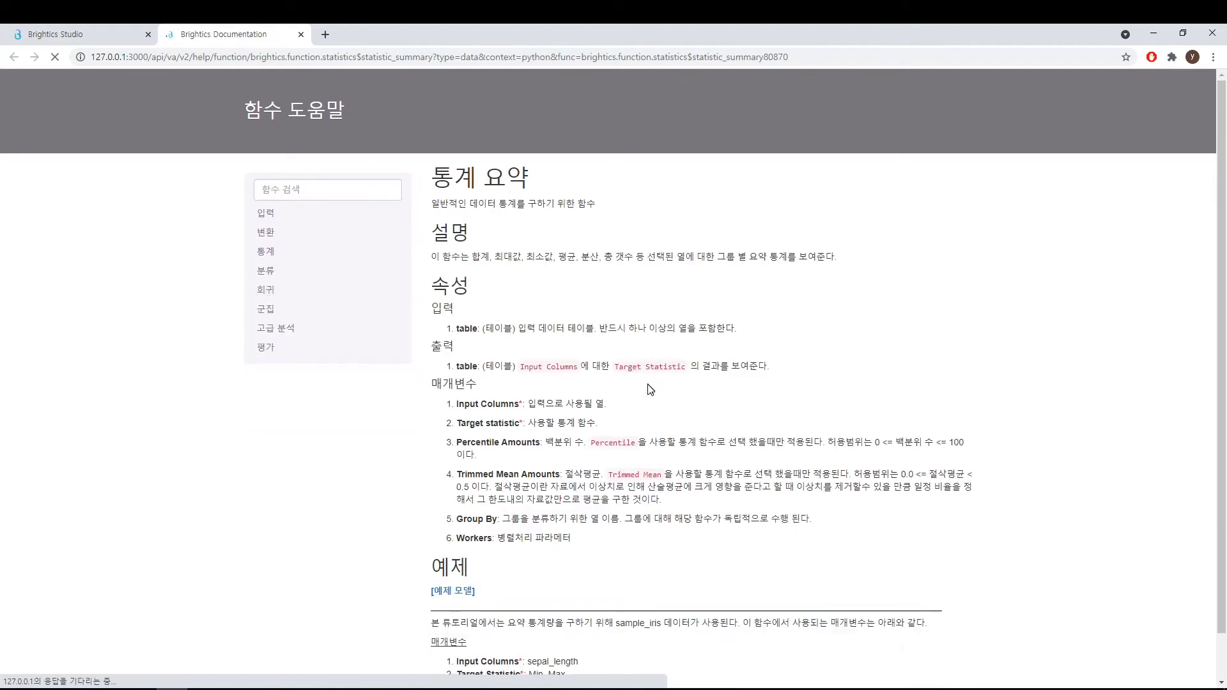
pyautogui.scroll(-3, 649, 390)
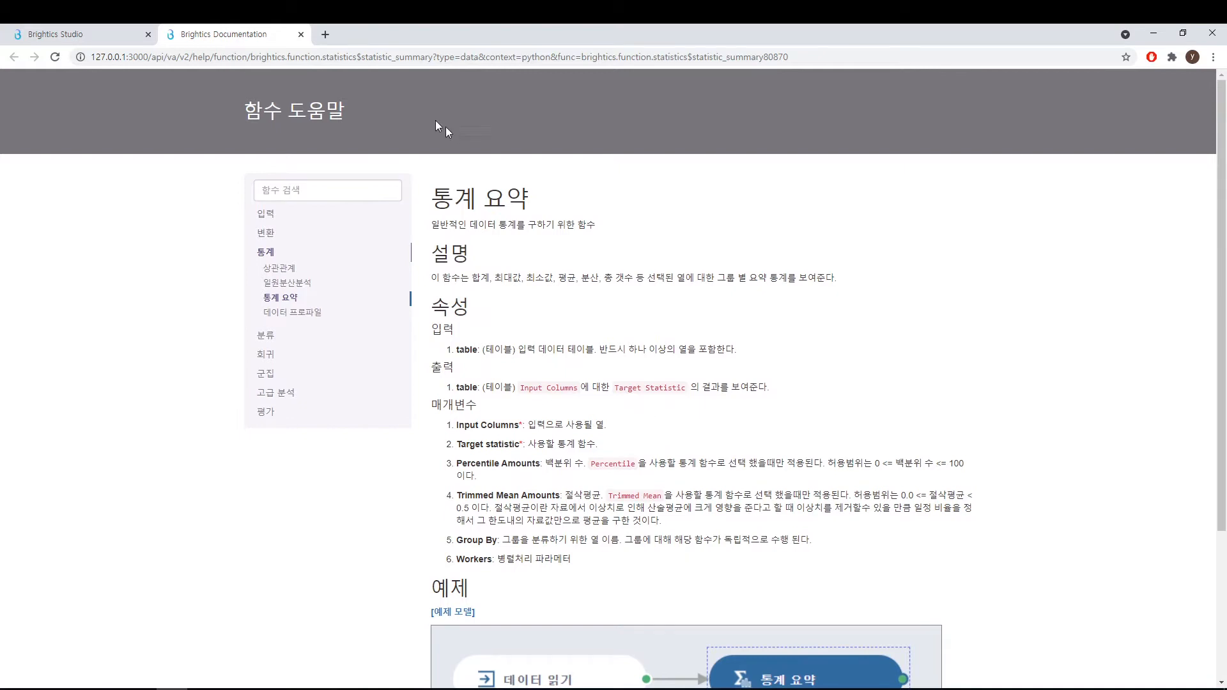
# - Close the function help page, review the model information for 내모델, and close it
pyautogui.click(301, 34)
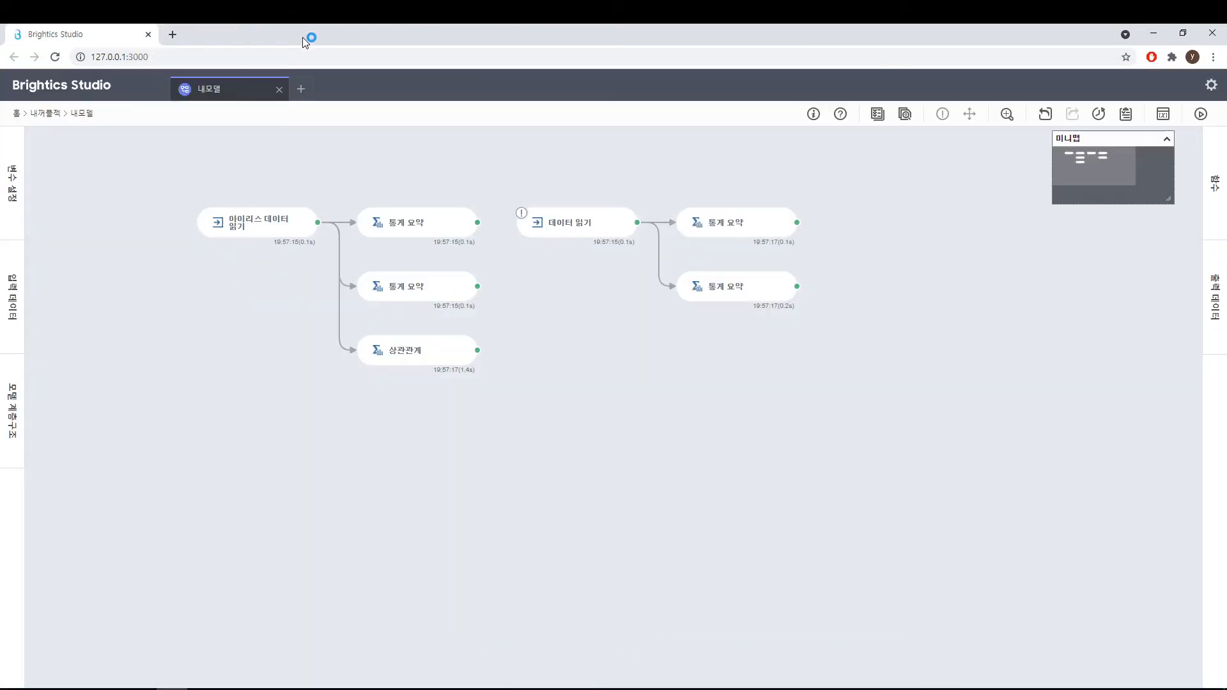
pyautogui.click(813, 115)
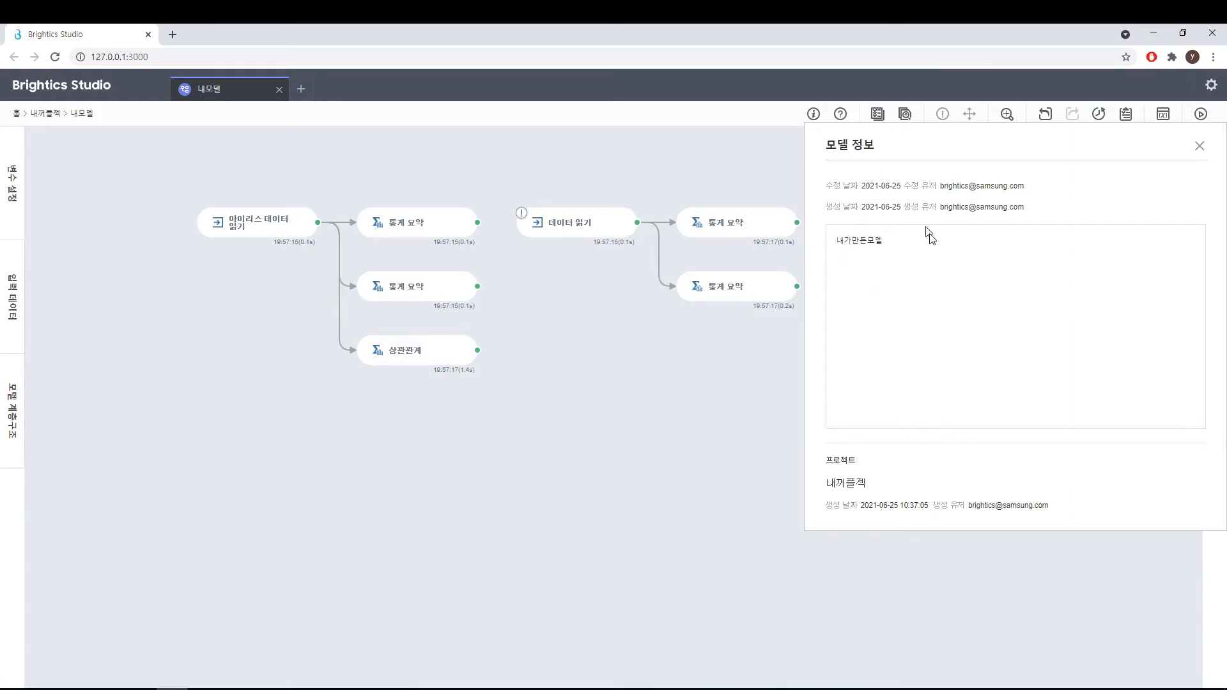
pyautogui.click(1199, 147)
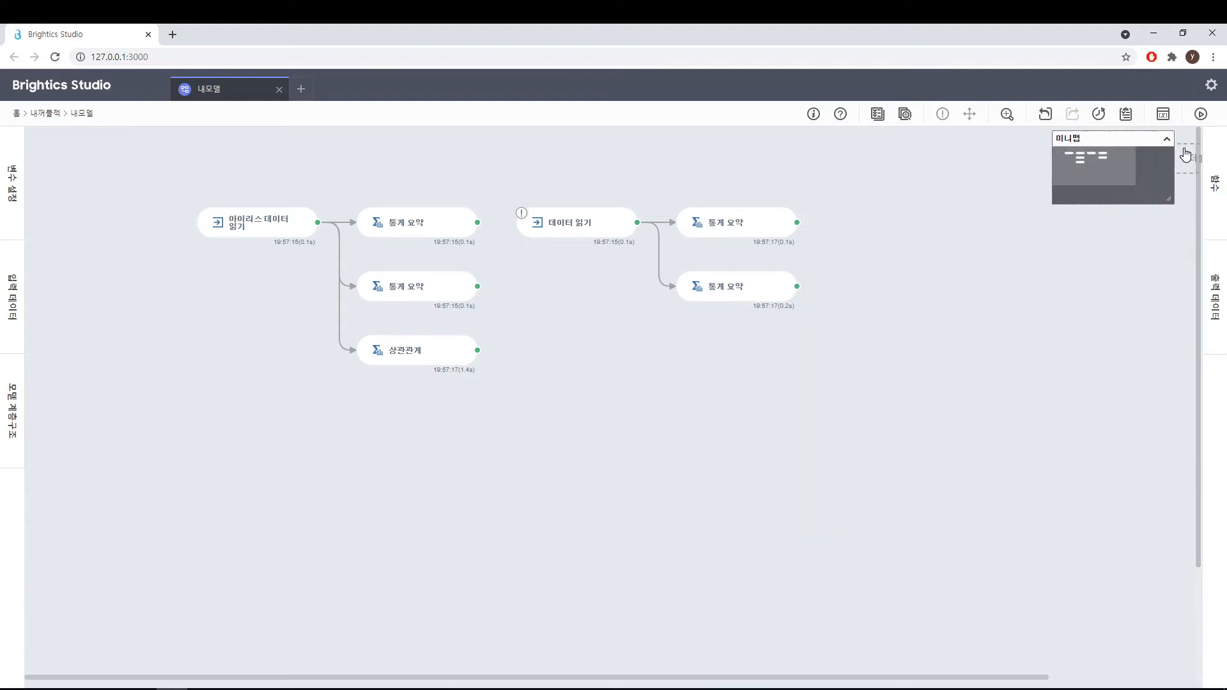
# - Return to the 내꺼플젝 project overview, reopen 내모델 from there, and compare its details with the model information
pyautogui.click(80, 93)
pyautogui.moveTo(660, 406)
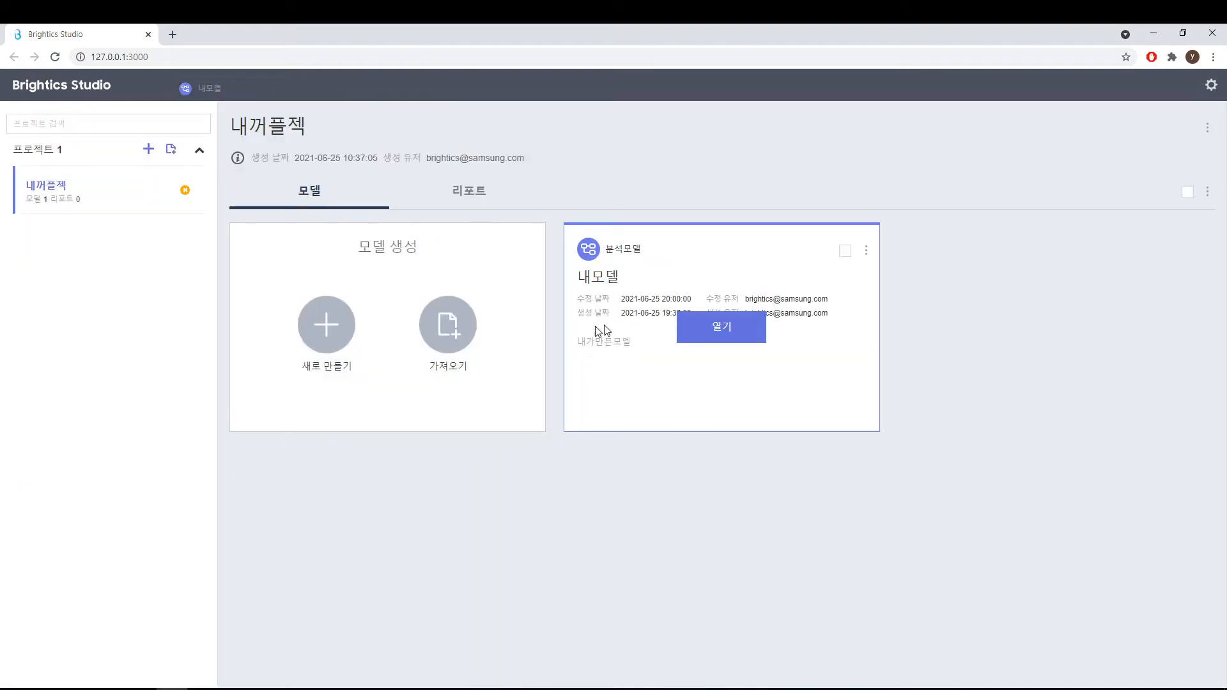
pyautogui.click(728, 335)
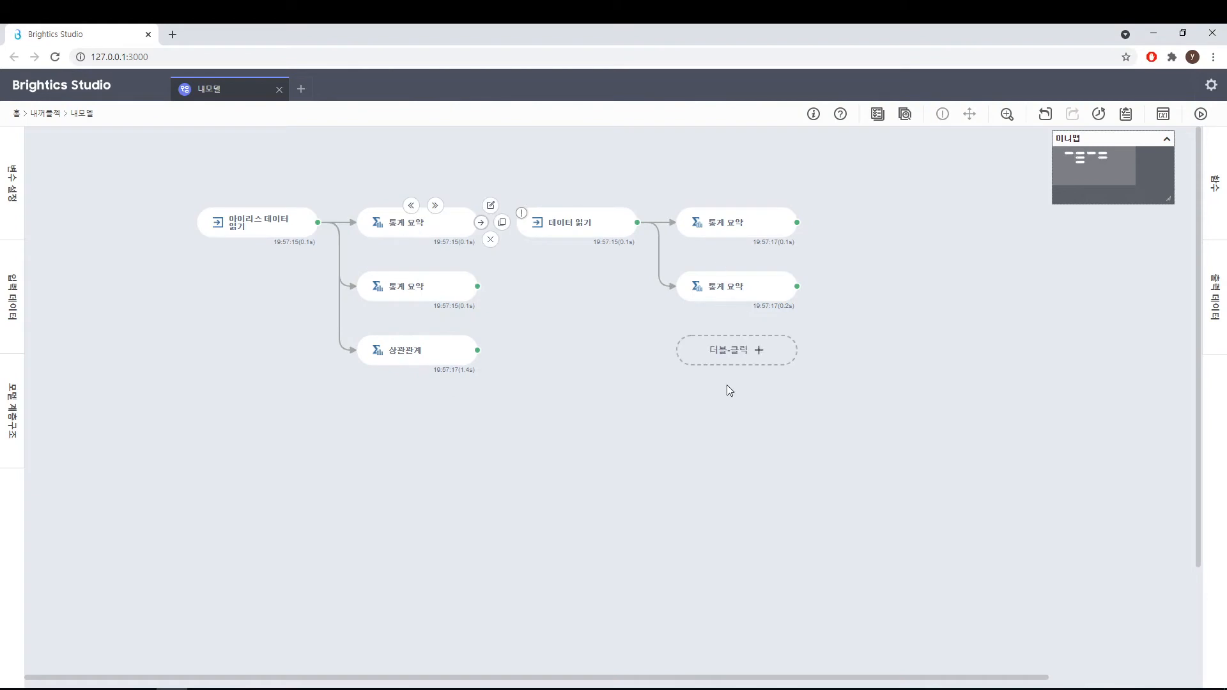
pyautogui.click(814, 115)
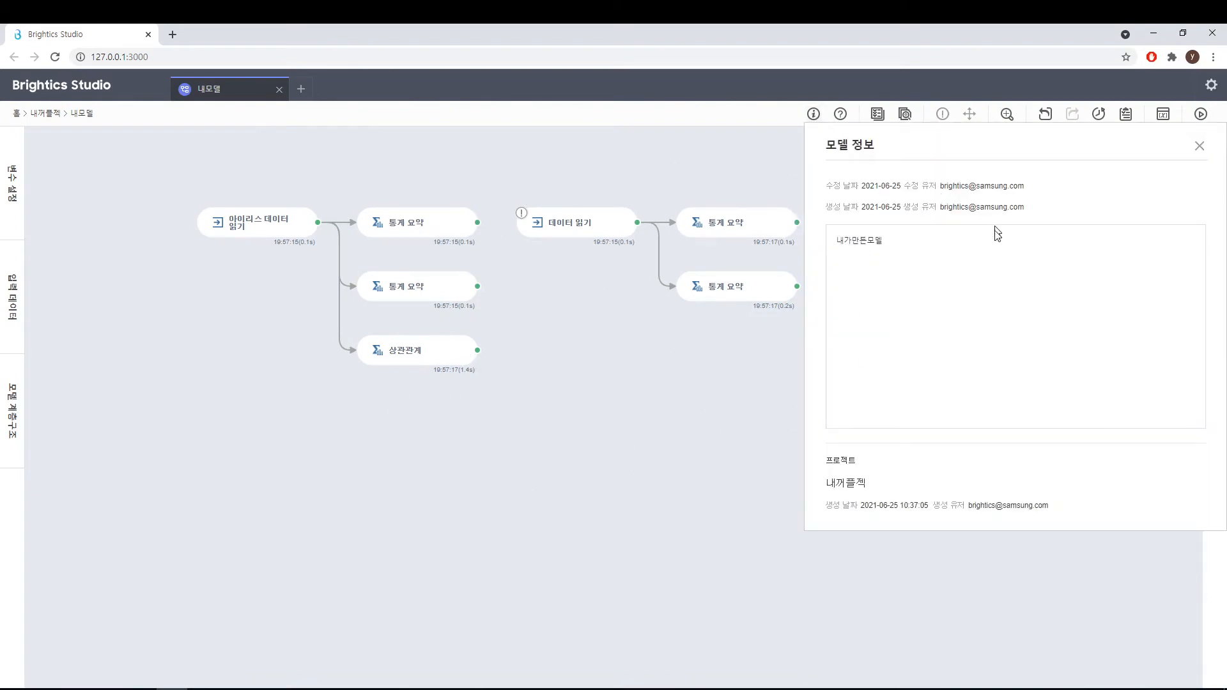
pyautogui.click(1200, 148)
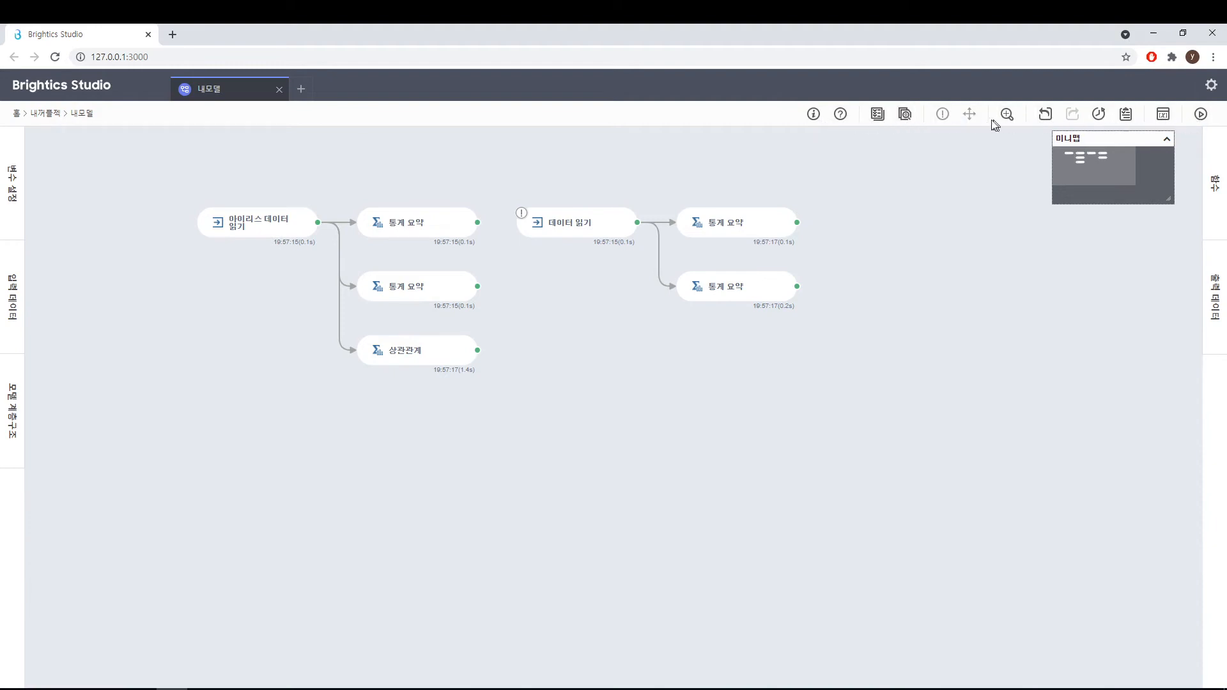
# - Examine the Chart and Editor preferences in the property settings, and close the settings without changing anything
pyautogui.click(1213, 93)
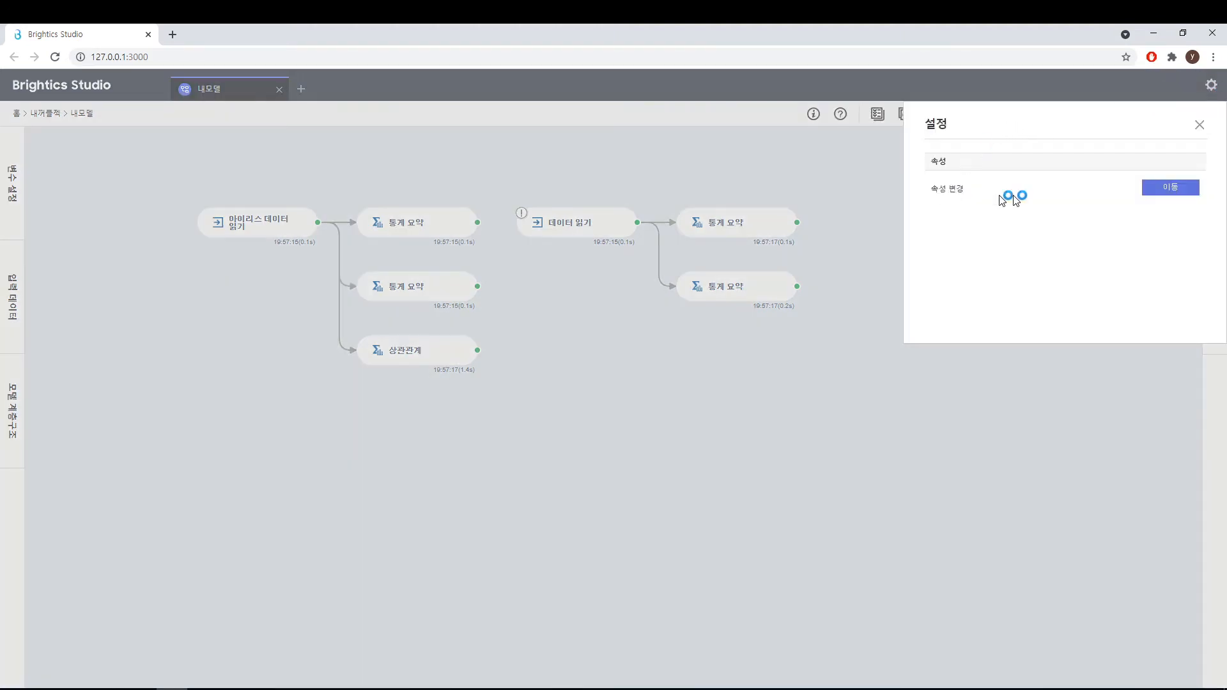
pyautogui.click(1174, 193)
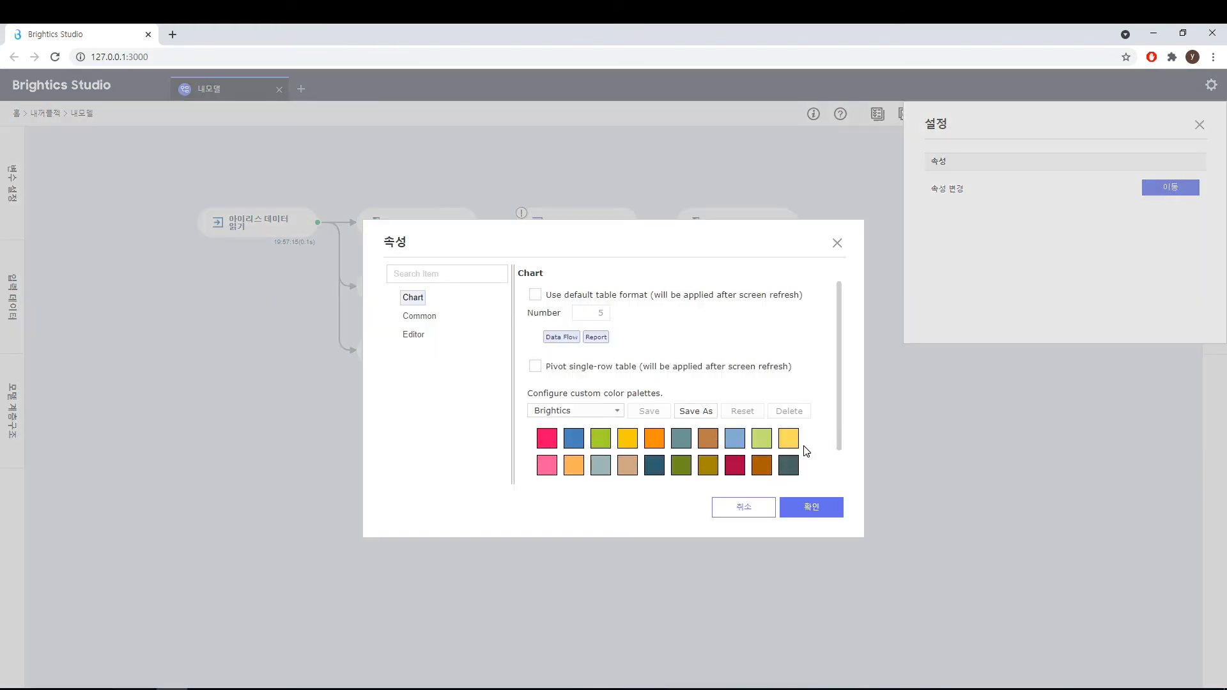
pyautogui.click(419, 336)
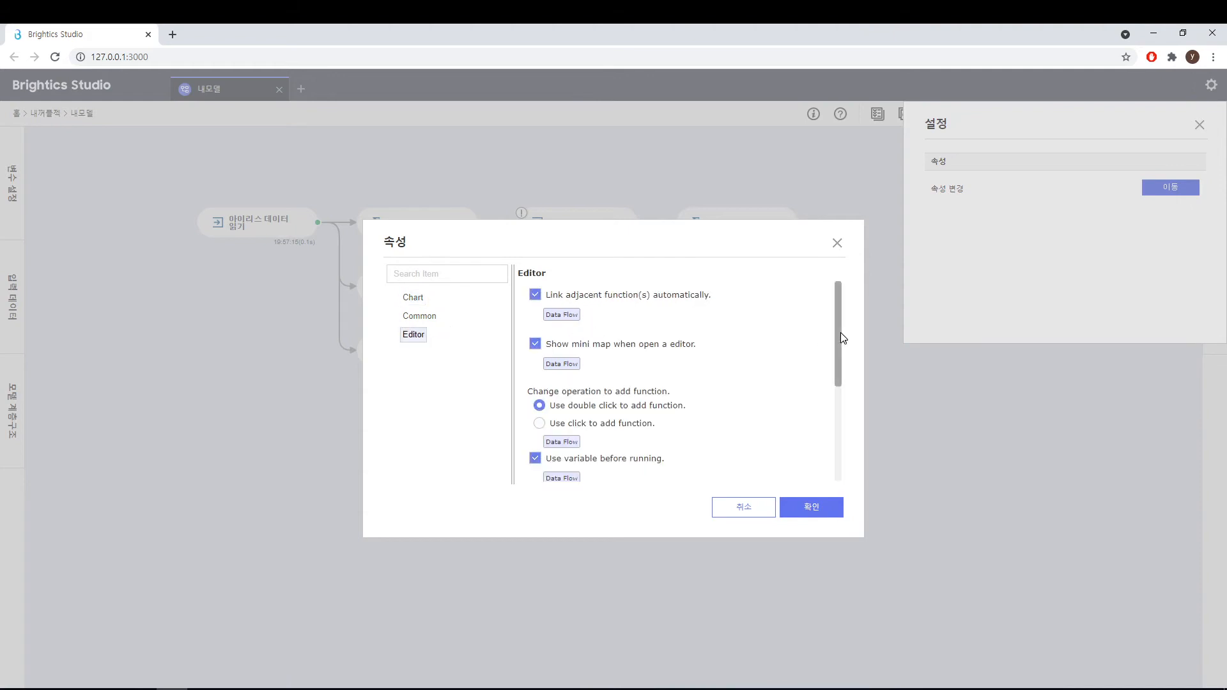
pyautogui.scroll(-2, 842, 358)
pyautogui.scroll(1, 844, 374)
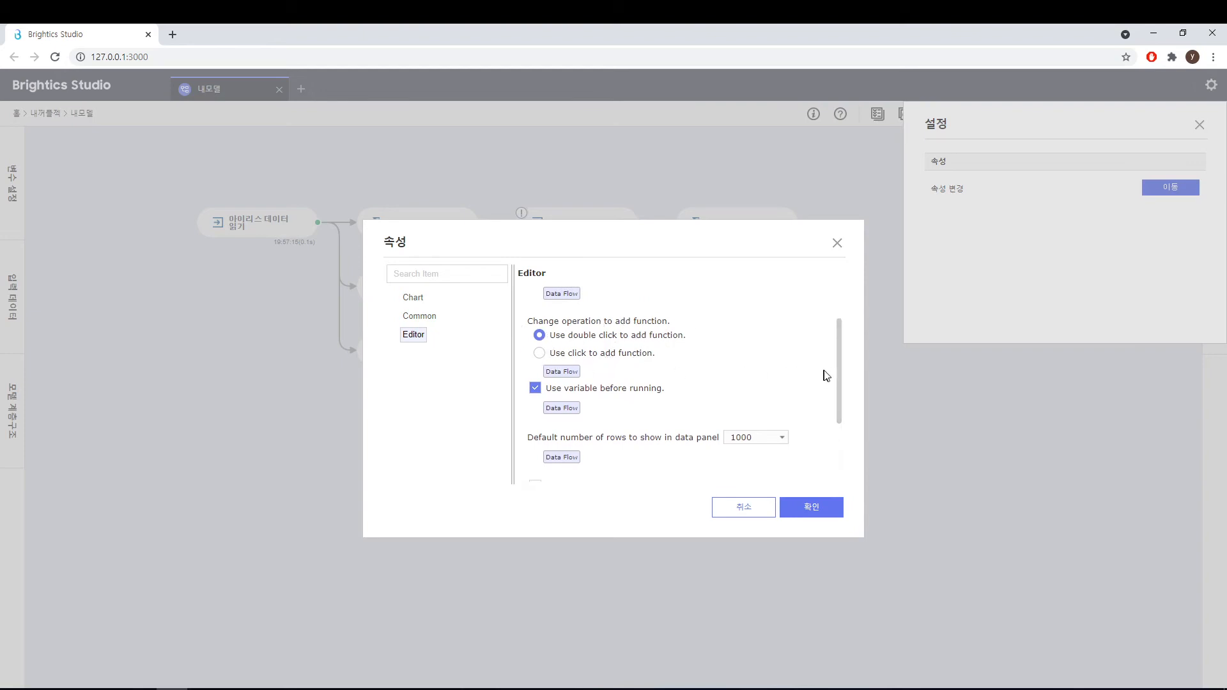
pyautogui.moveTo(837, 370); pyautogui.dragTo(832, 473)
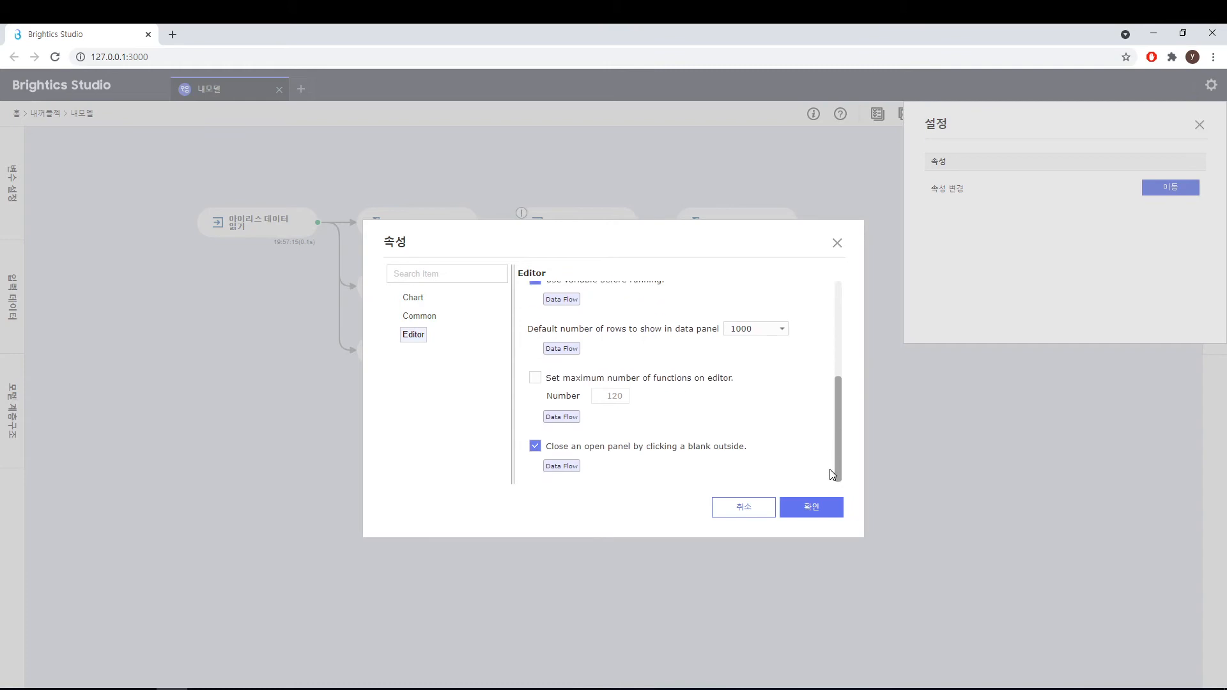
pyautogui.scroll(5, 818, 430)
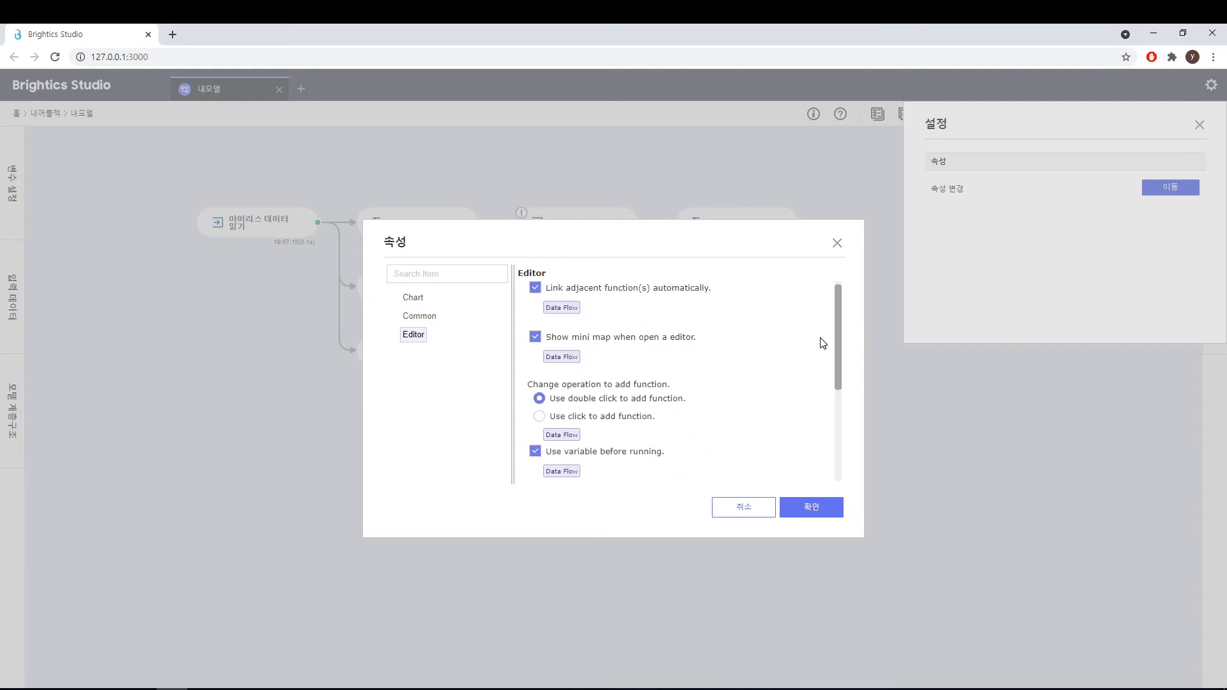
pyautogui.click(837, 244)
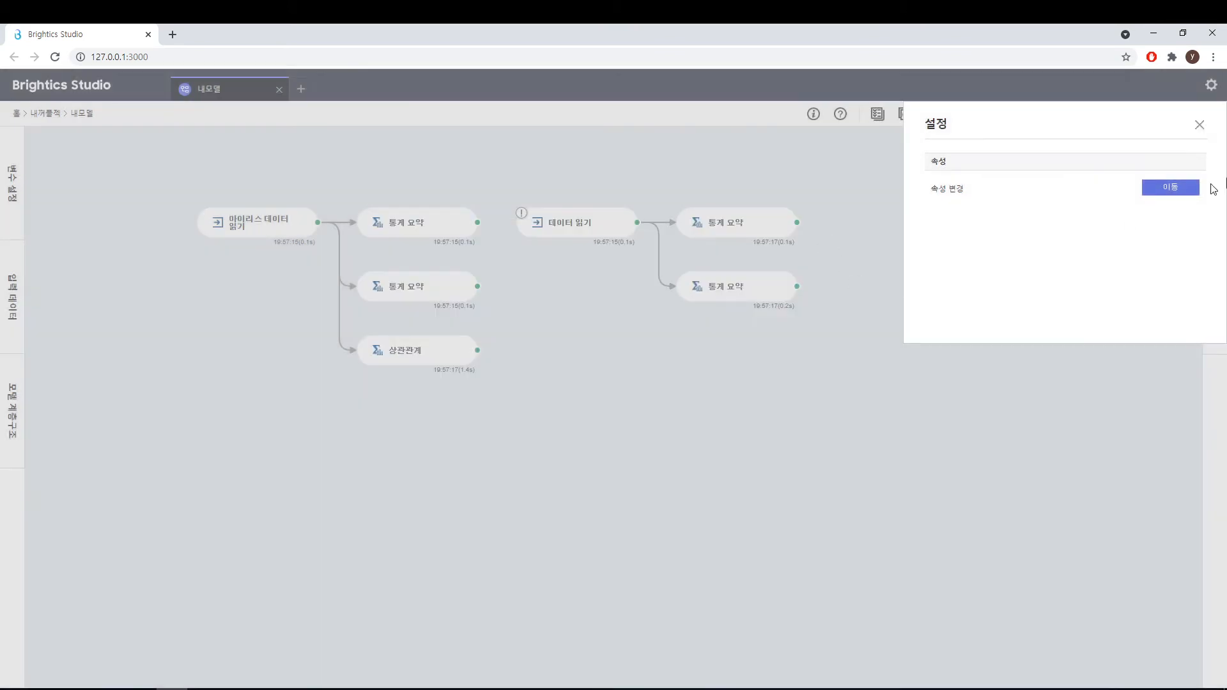
pyautogui.click(1198, 125)
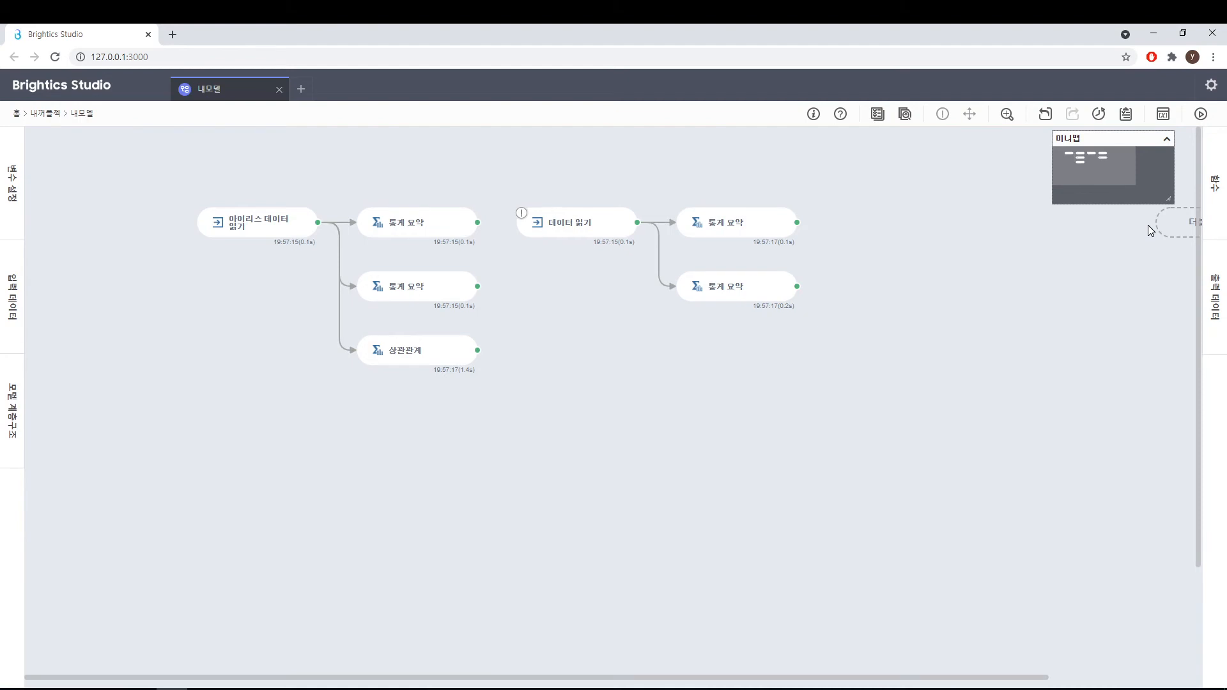
# - Browse the 템플릿 and 데이터 collections alongside the model and bring up the full 함수 list
pyautogui.click(1218, 187)
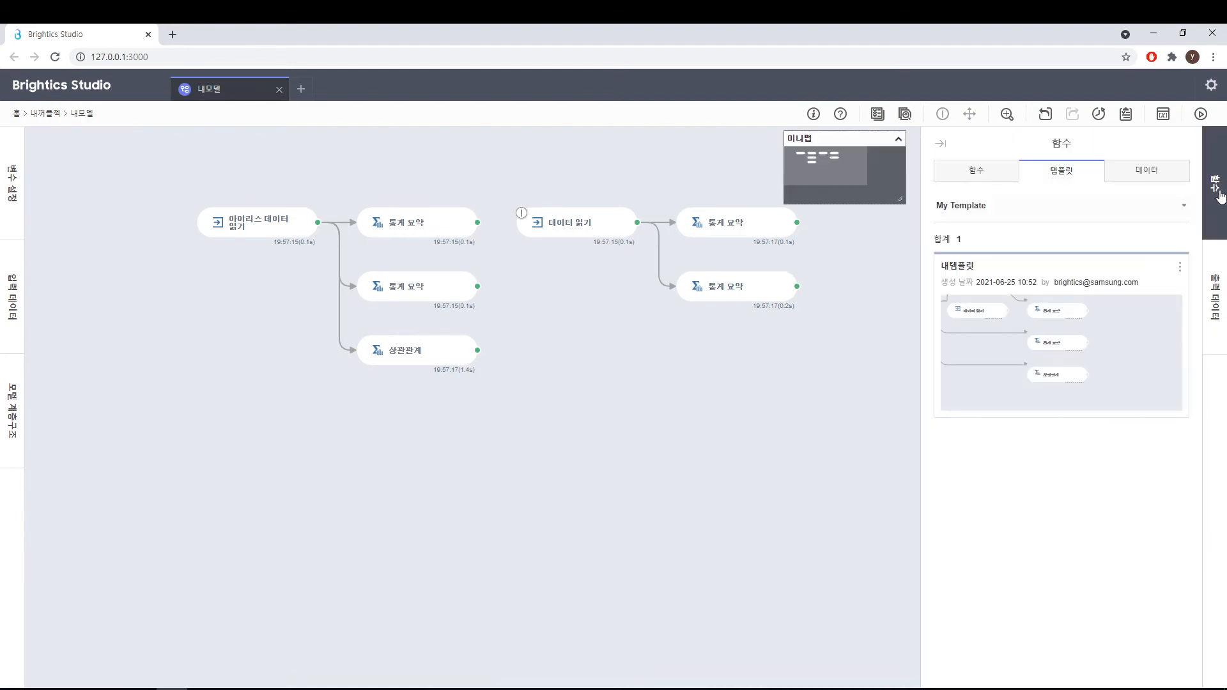
pyautogui.click(989, 171)
pyautogui.click(1059, 181)
pyautogui.click(1154, 180)
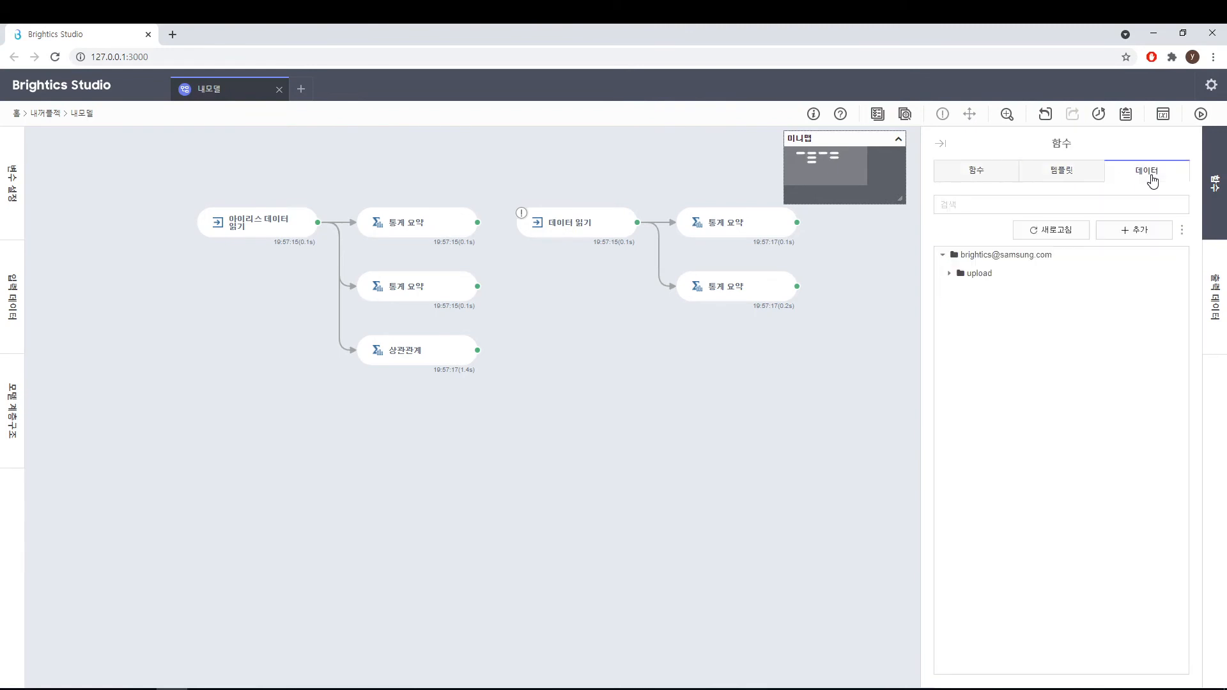
pyautogui.click(983, 174)
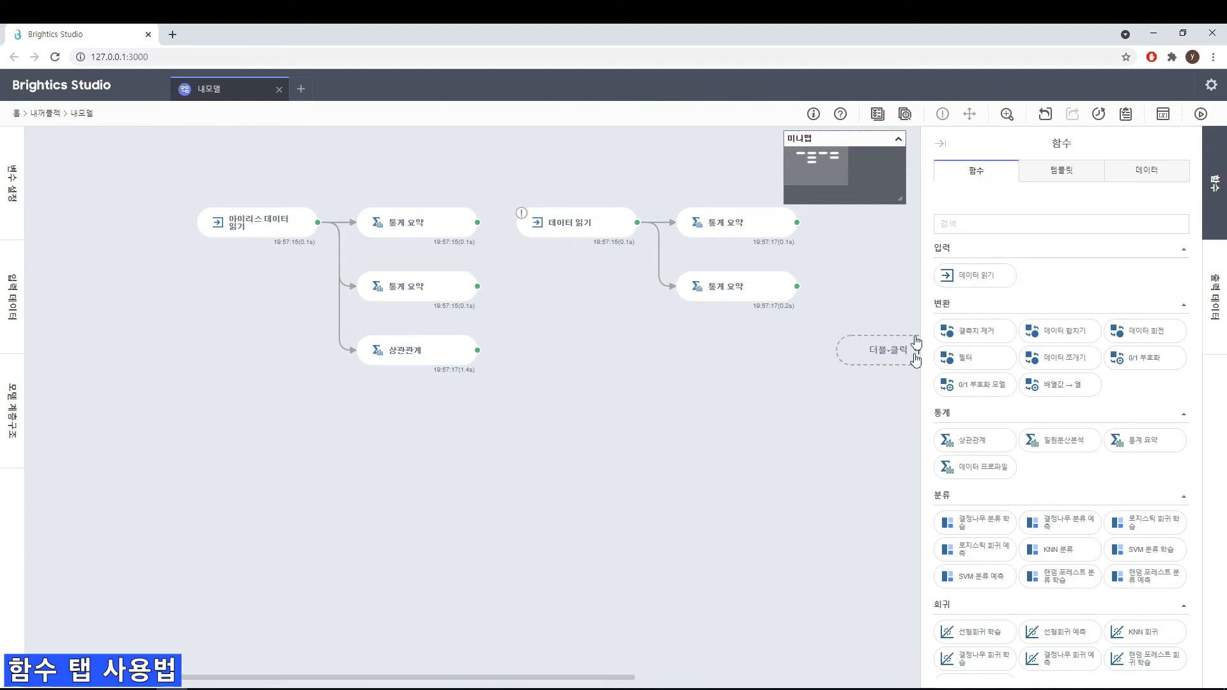
# - Search the function list for 요약, add 통계 요약 to an empty canvas area, and delete that function again
pyautogui.click(979, 225)
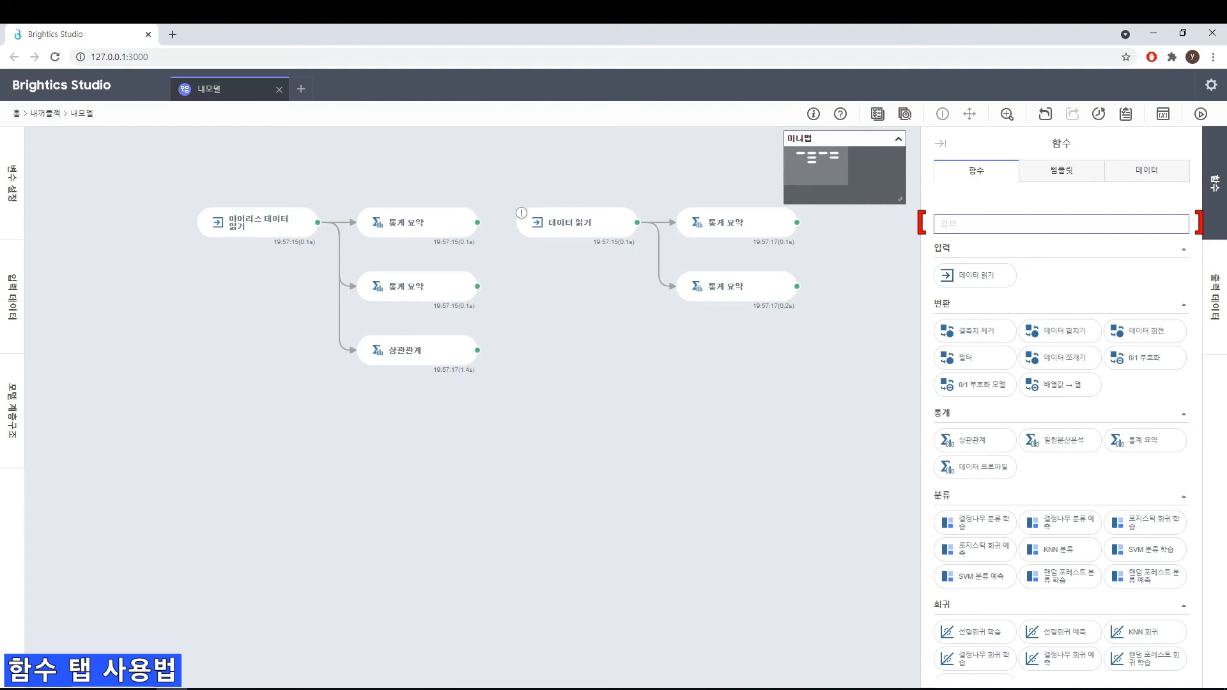
pyautogui.write('요약')
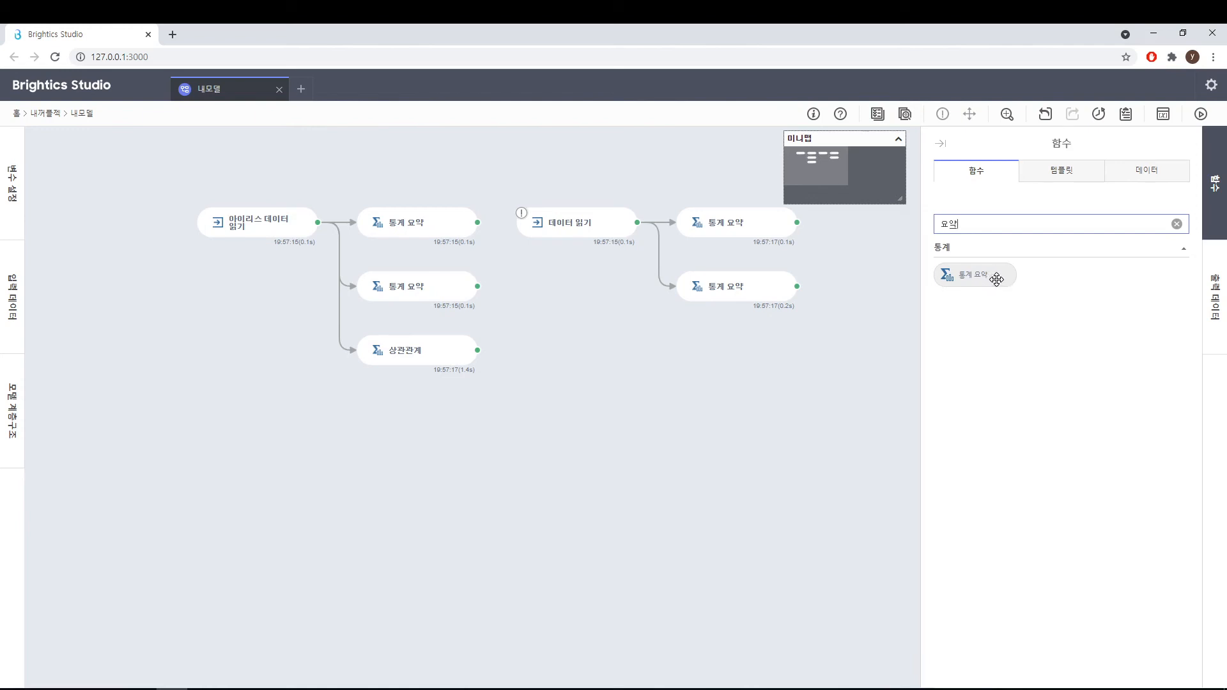
pyautogui.moveTo(996, 279); pyautogui.dragTo(540, 411)
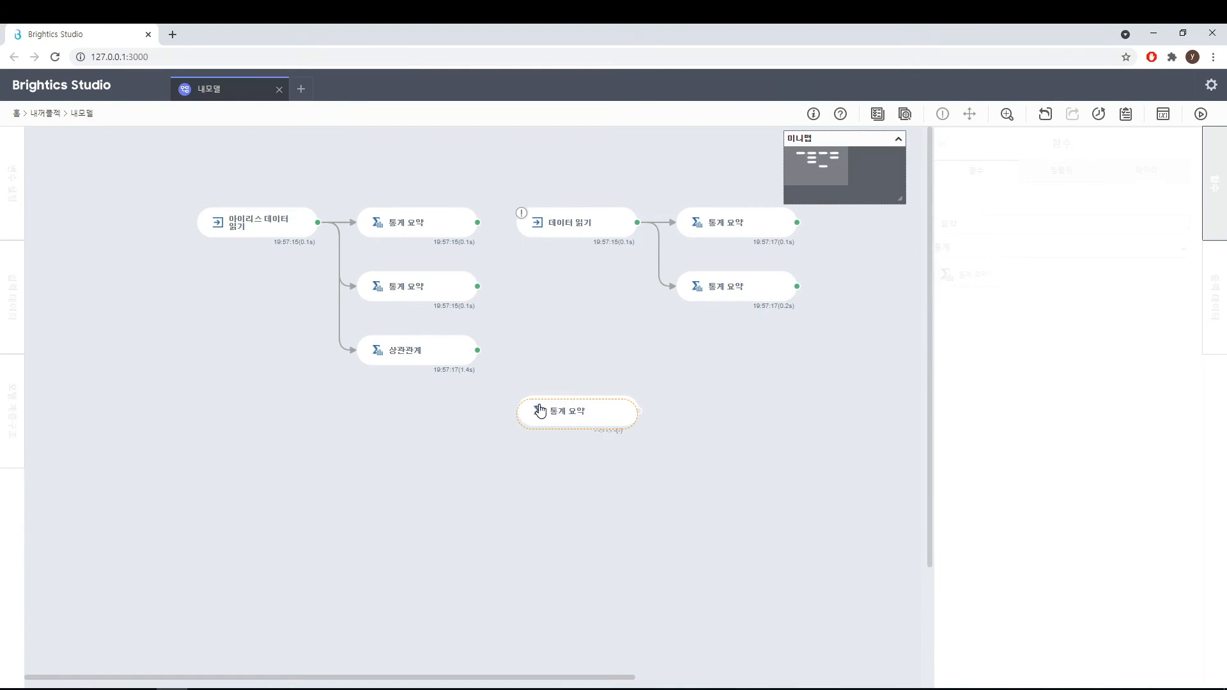
pyautogui.click(614, 412)
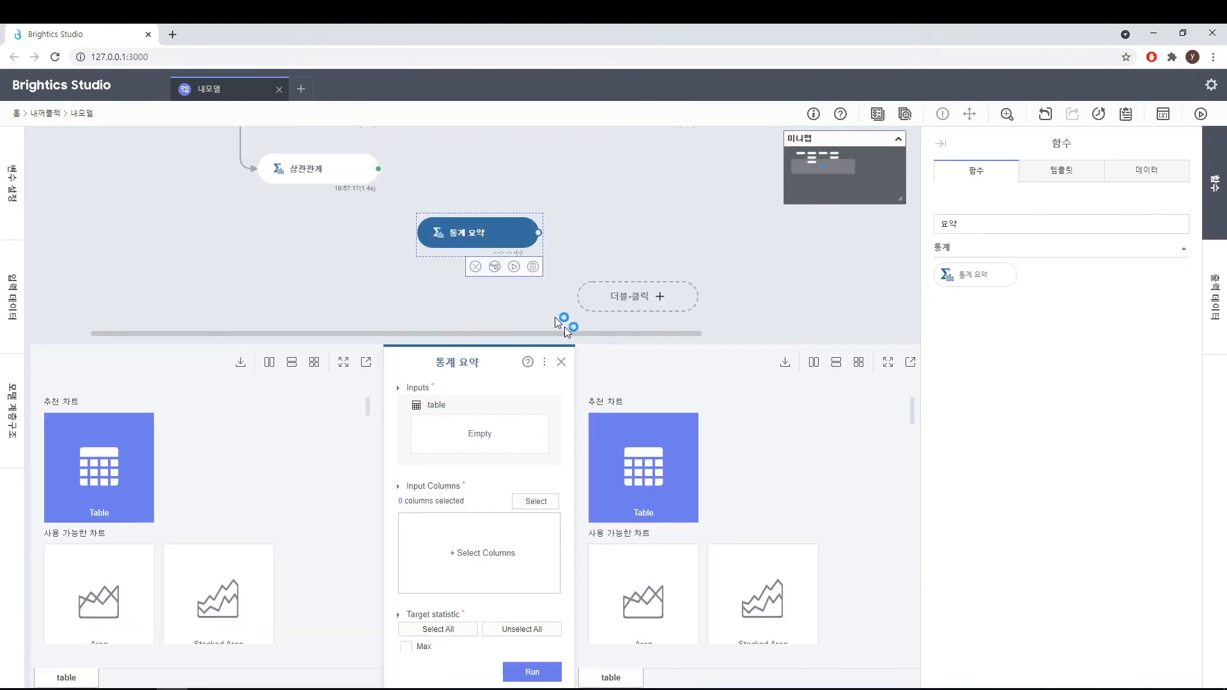
pyautogui.click(476, 267)
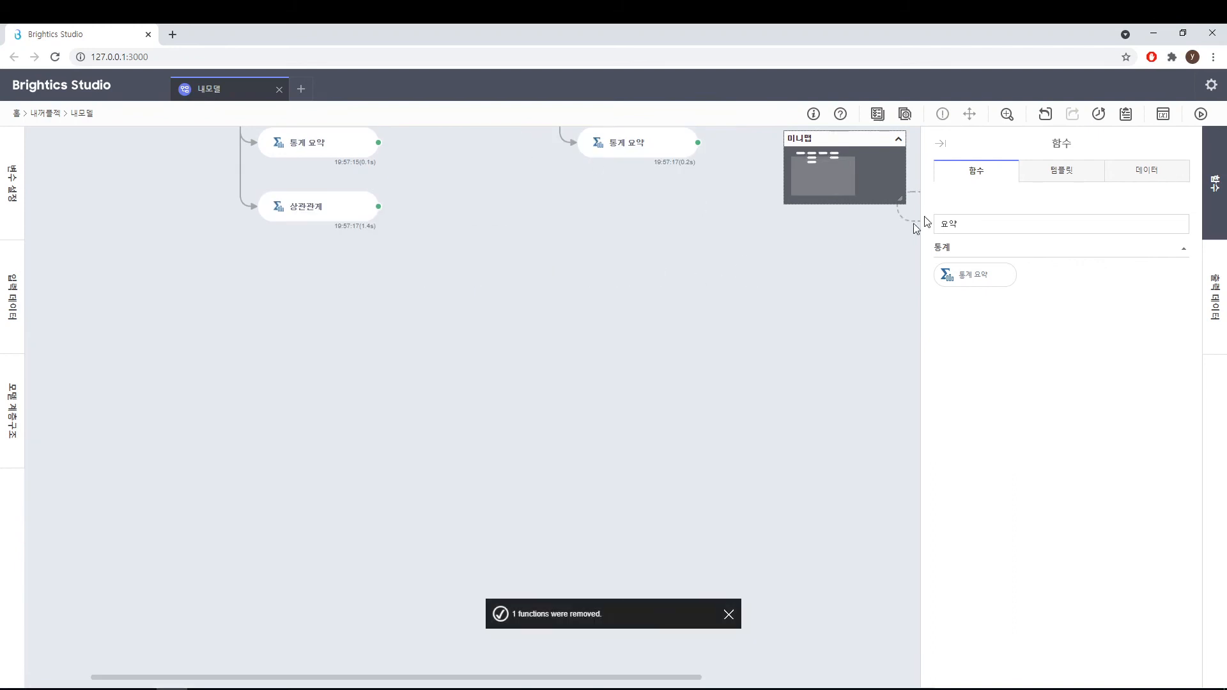
# - Hide the function list, open function selection from the empty slot beneath the last 통계 요약, and close it without choosing
pyautogui.click(941, 144)
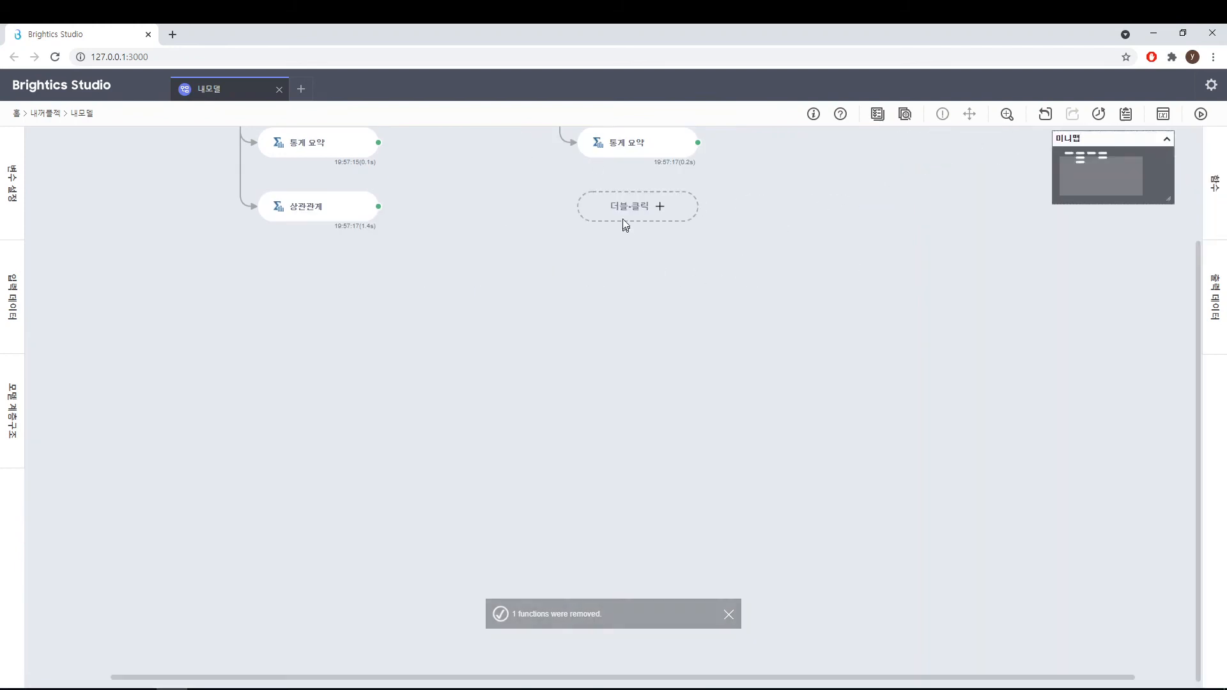
pyautogui.doubleClick(625, 219)
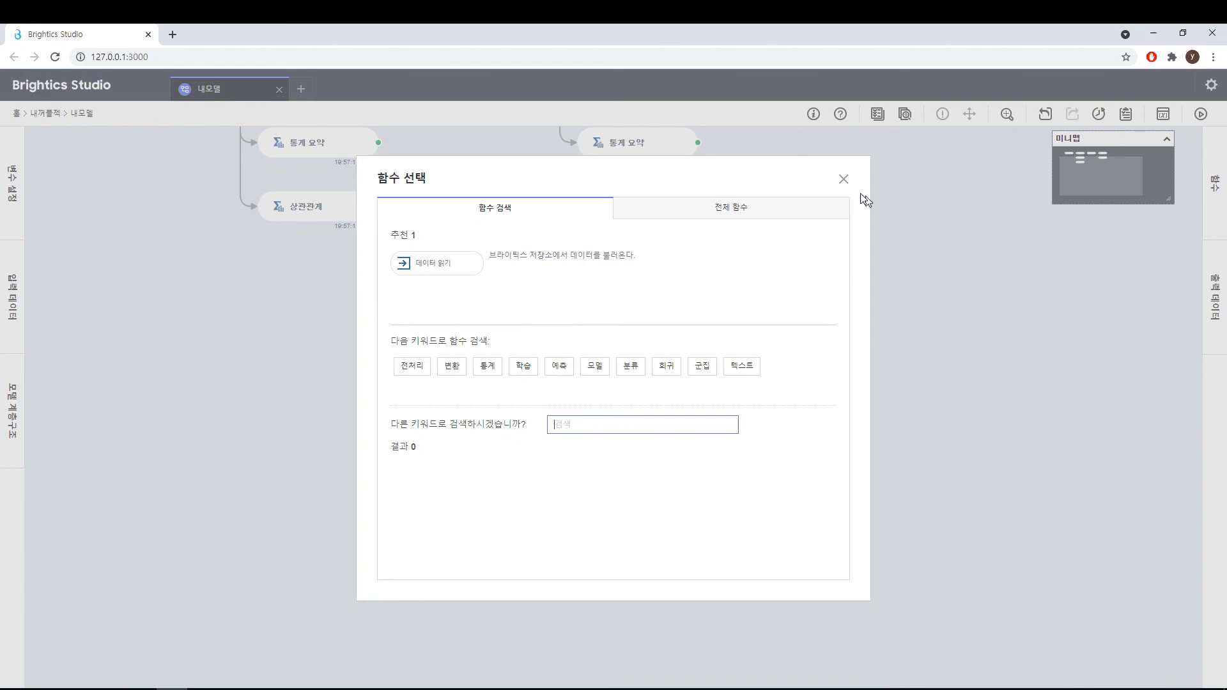
pyautogui.click(843, 180)
# - Clear the function search, add 필터 beneath the last 통계 요약, delete it again, and hide the function list
pyautogui.click(1216, 185)
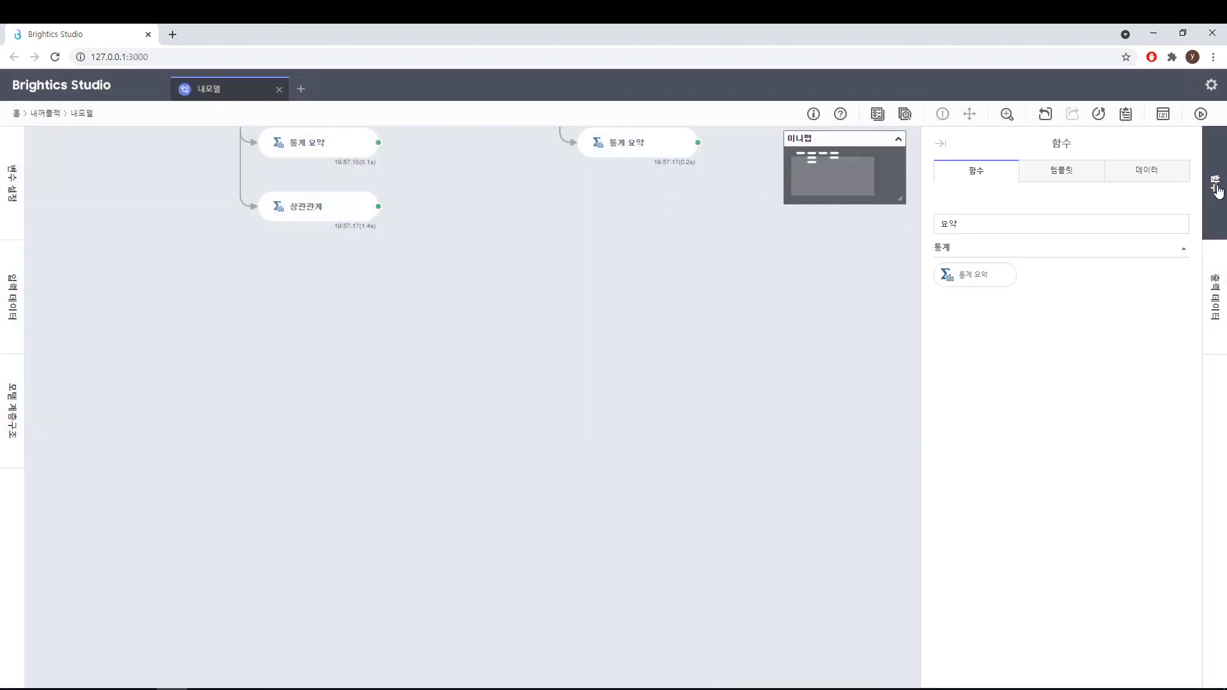
pyautogui.click(1176, 223)
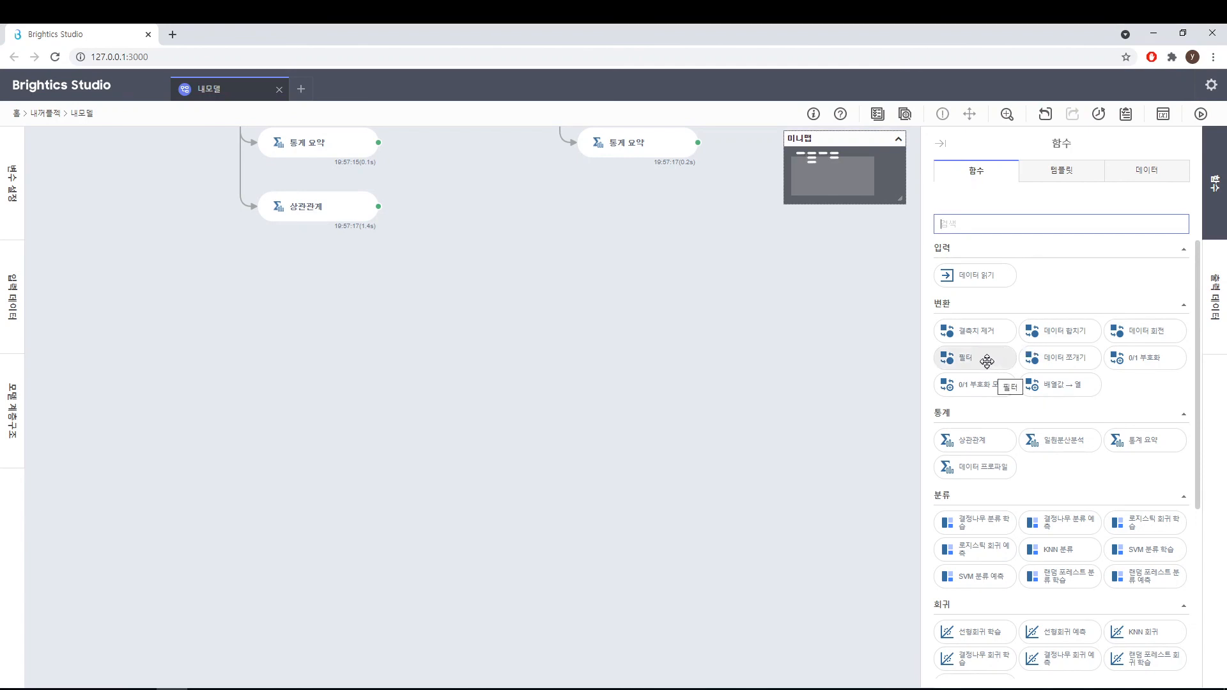
pyautogui.moveTo(987, 357); pyautogui.dragTo(606, 216)
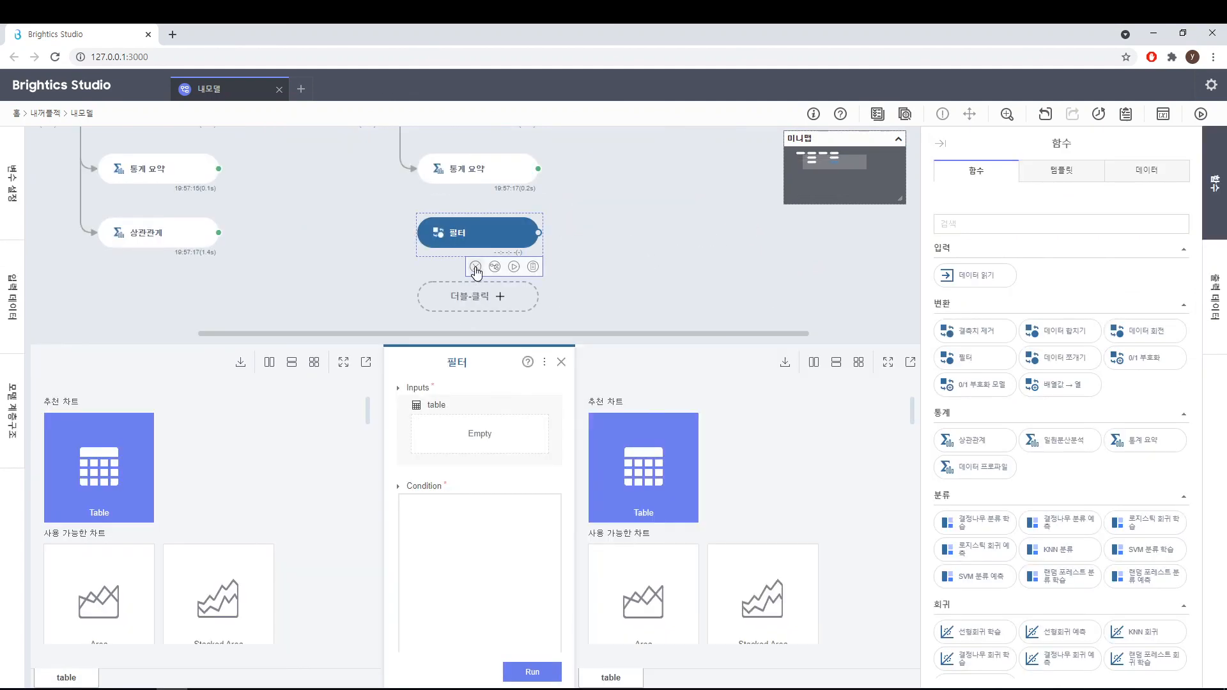
pyautogui.click(474, 267)
pyautogui.click(945, 148)
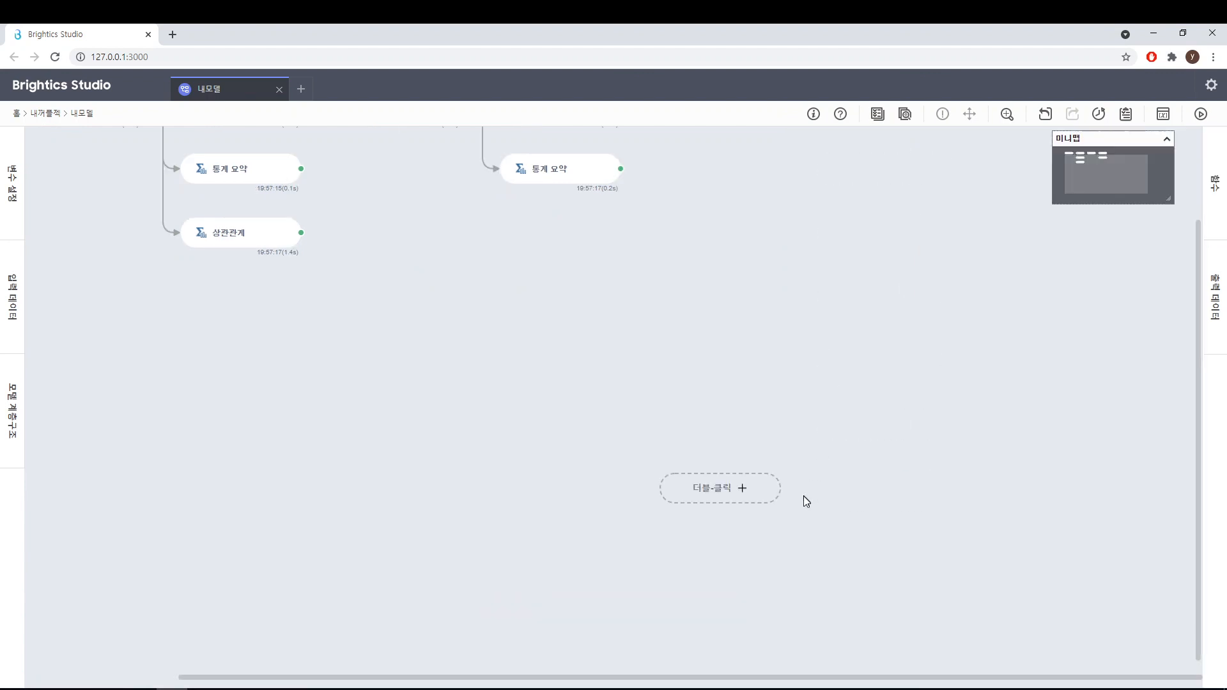
pyautogui.scroll(2, 798, 504)
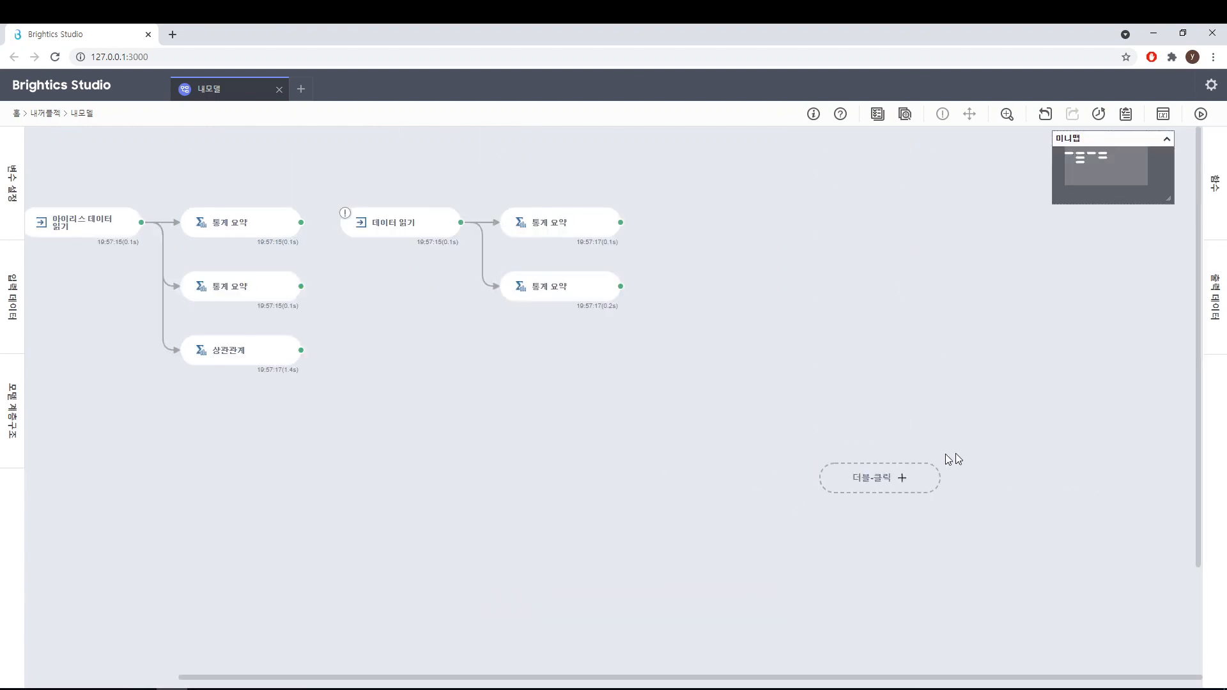
pyautogui.moveTo(724, 677); pyautogui.dragTo(233, 673)
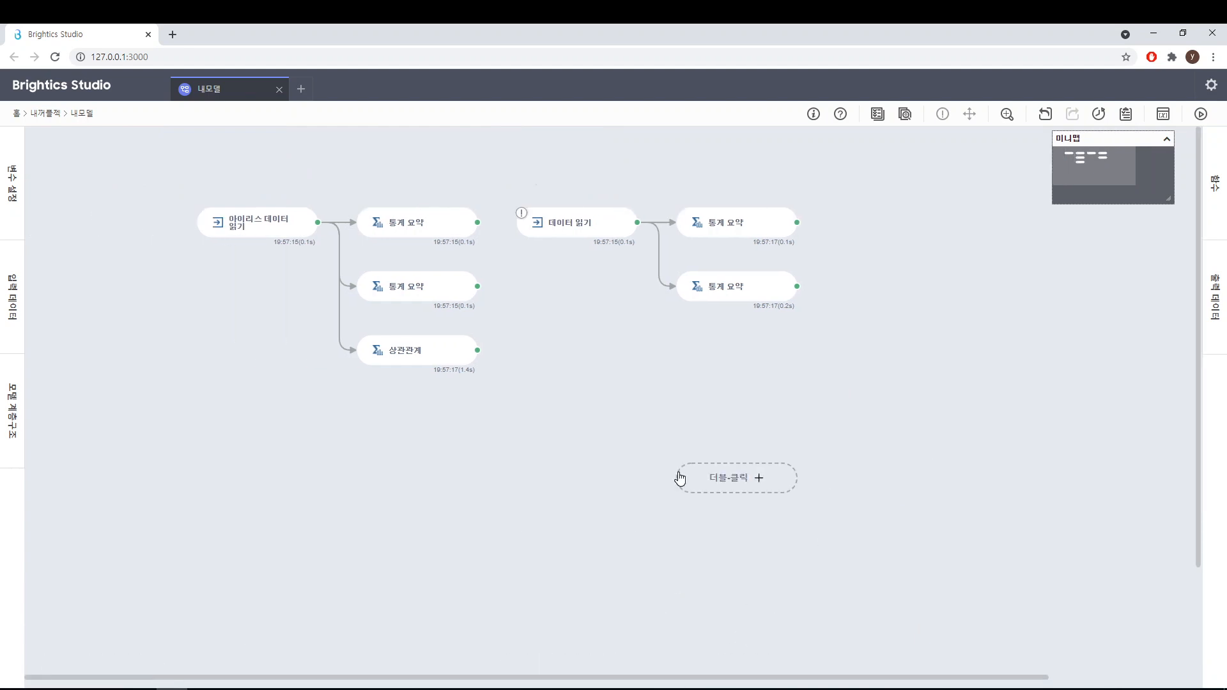